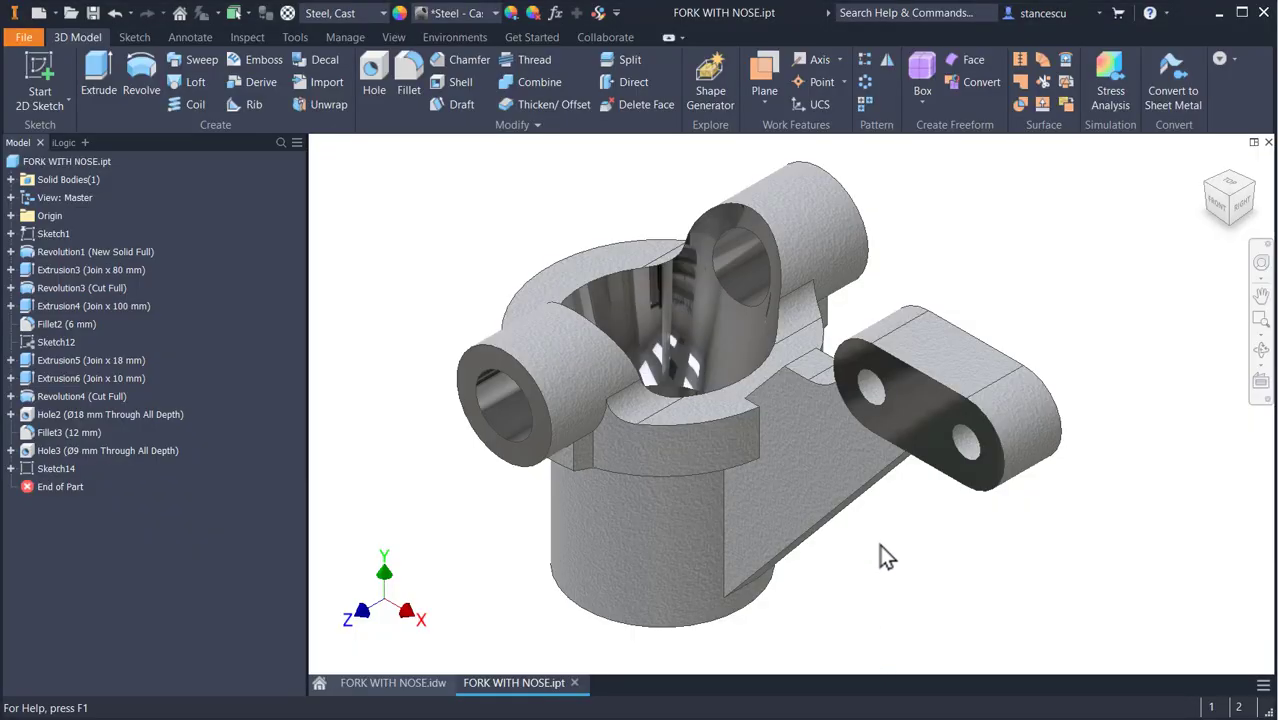
Orbit the part to inspect the collar and the fork from the front
middle_click_drag(884, 557, 899, 476, "shift")
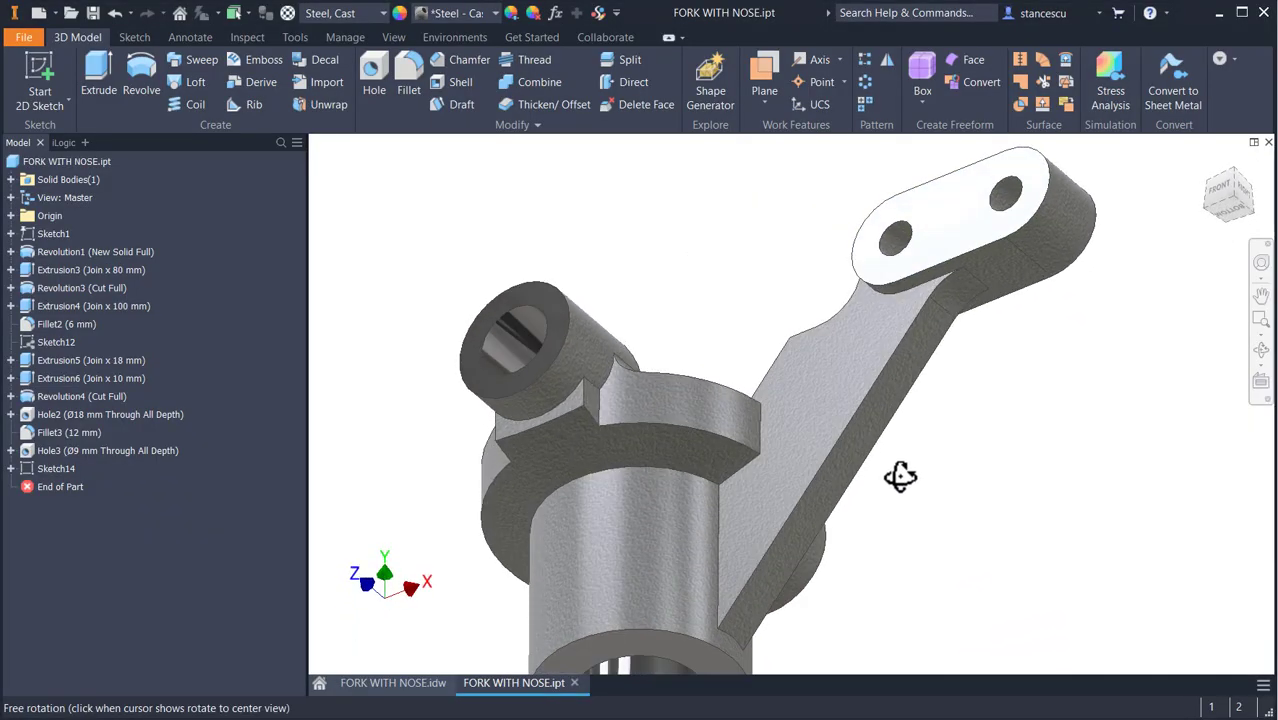
scroll(575, 442, "down", 3)
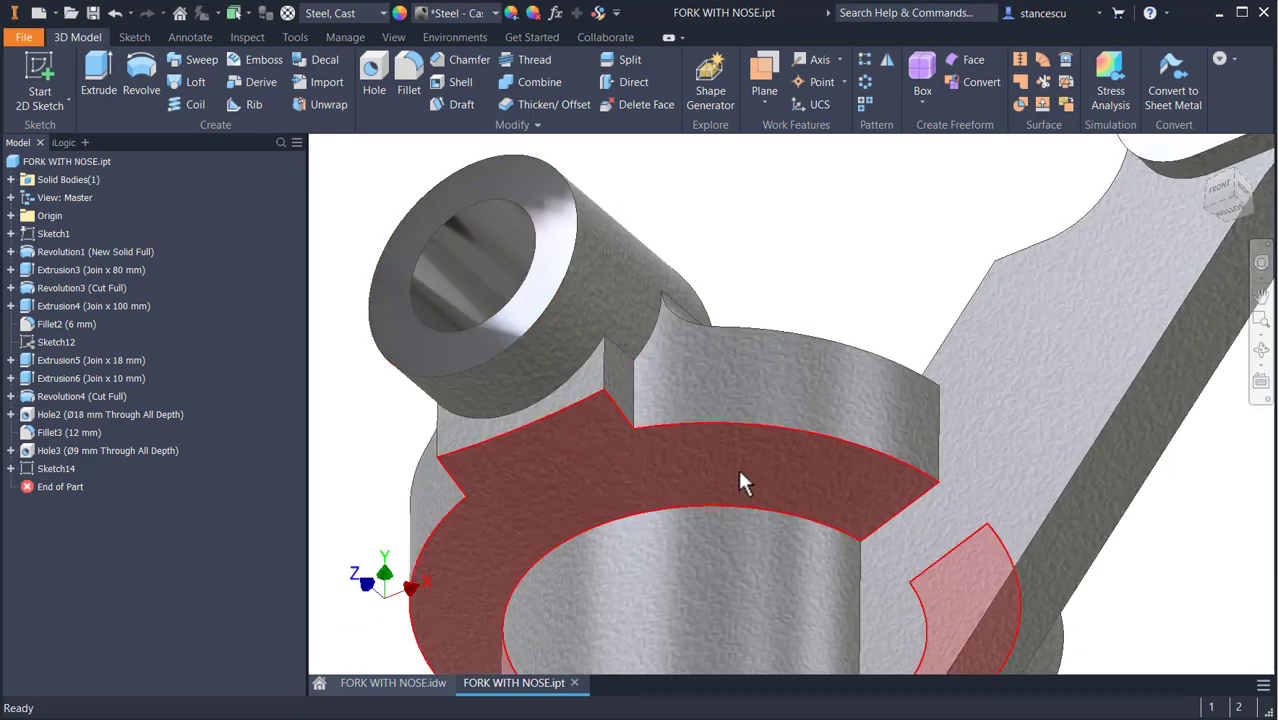
middle_click_drag(737, 466, 656, 394, "shift")
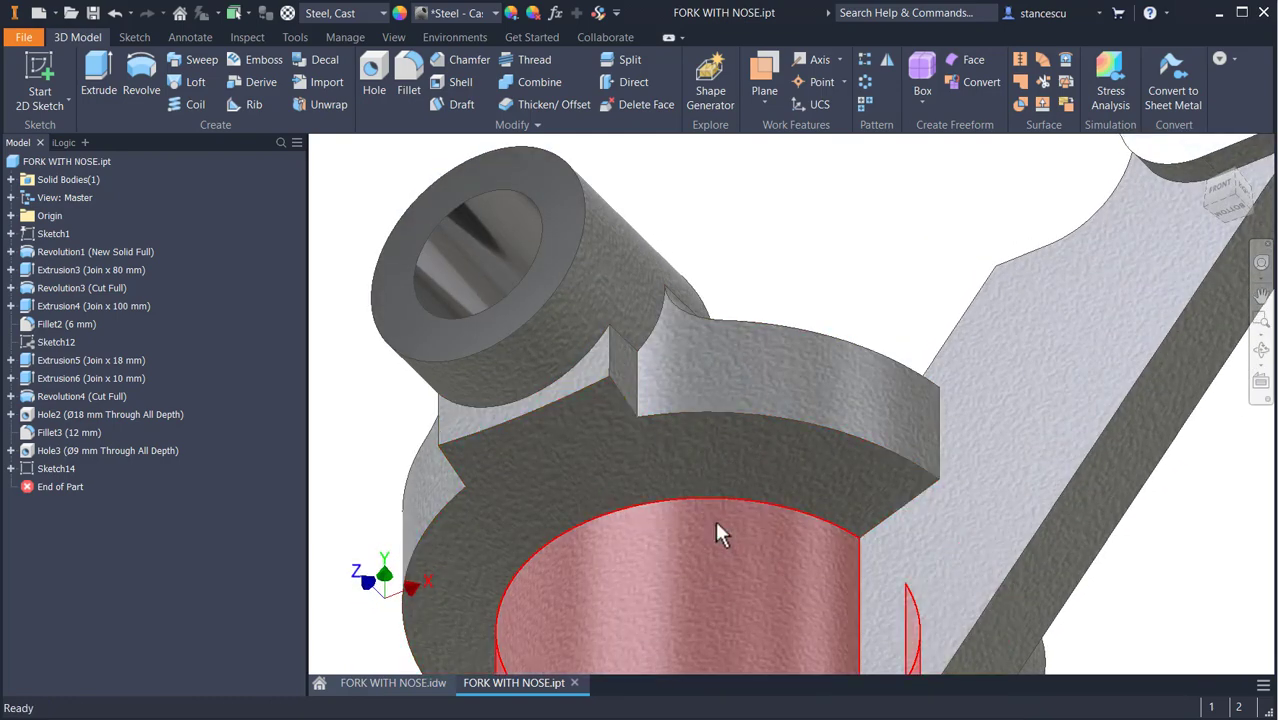
middle_click_drag(722, 533, 654, 574, "shift")
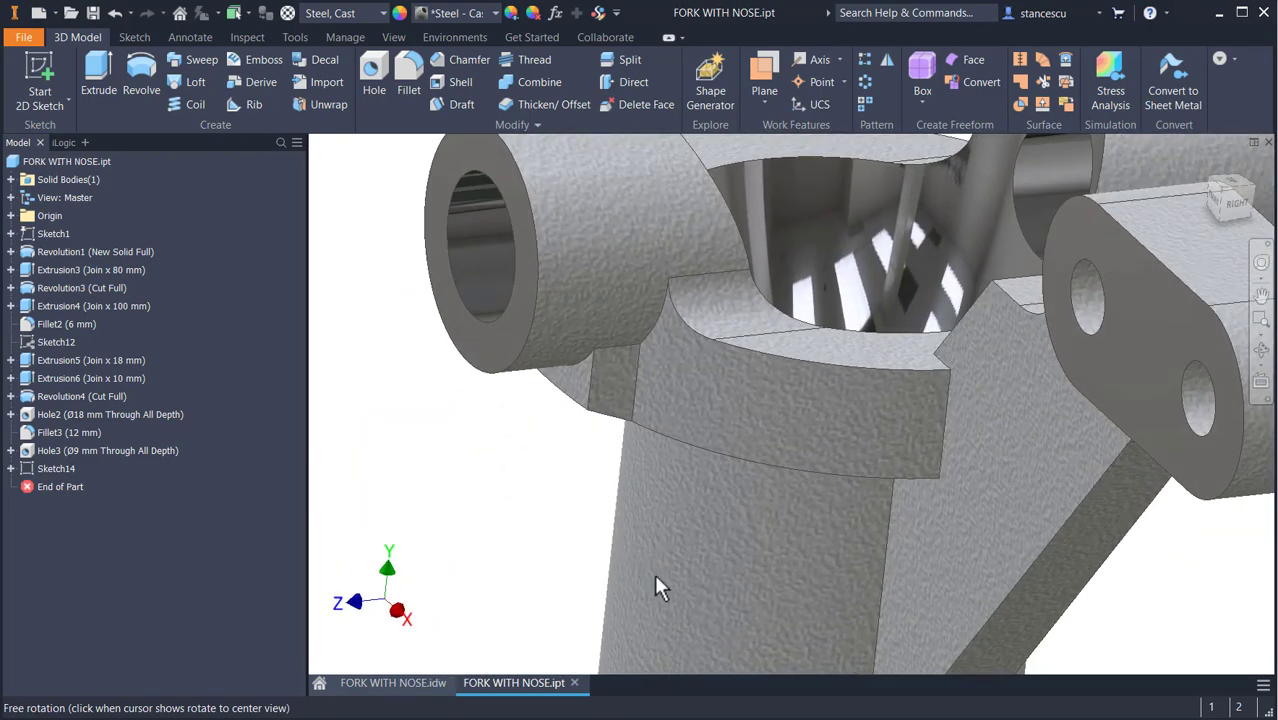
left_click(486, 516)
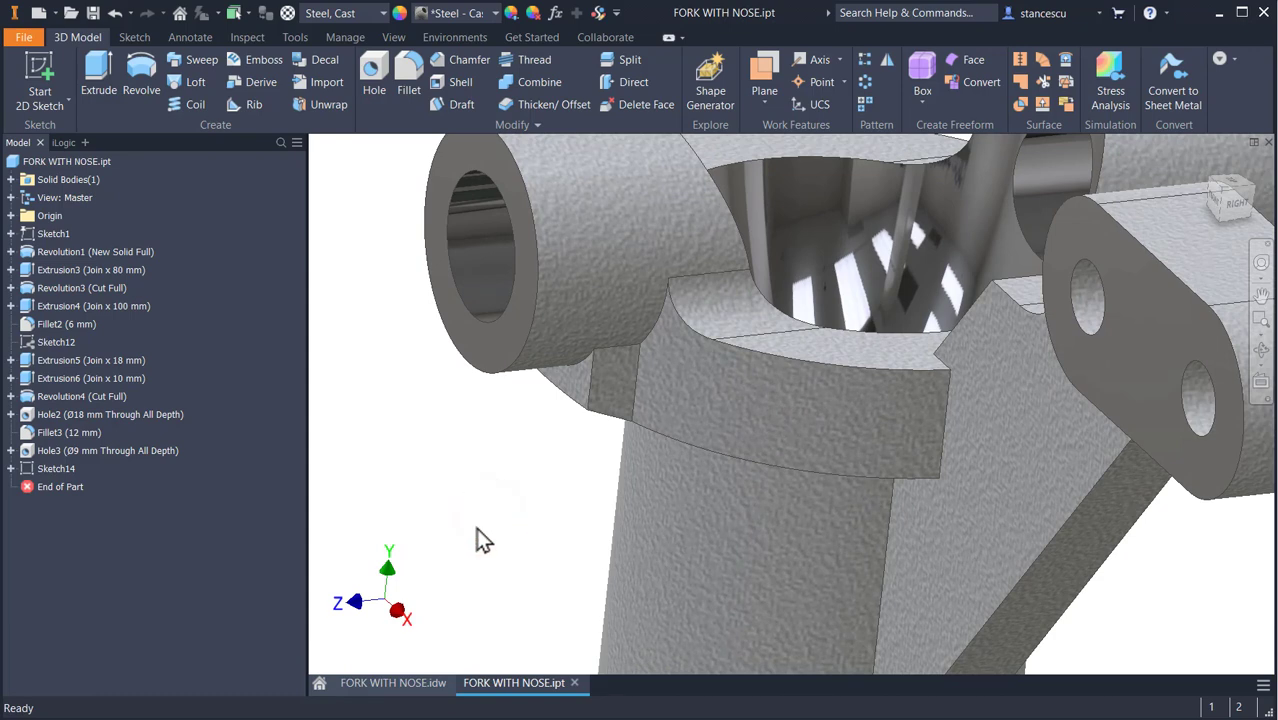
Return to the home view, turn to a corner view, then show the FORK WITH NOSE.idw drawing
key("F6")
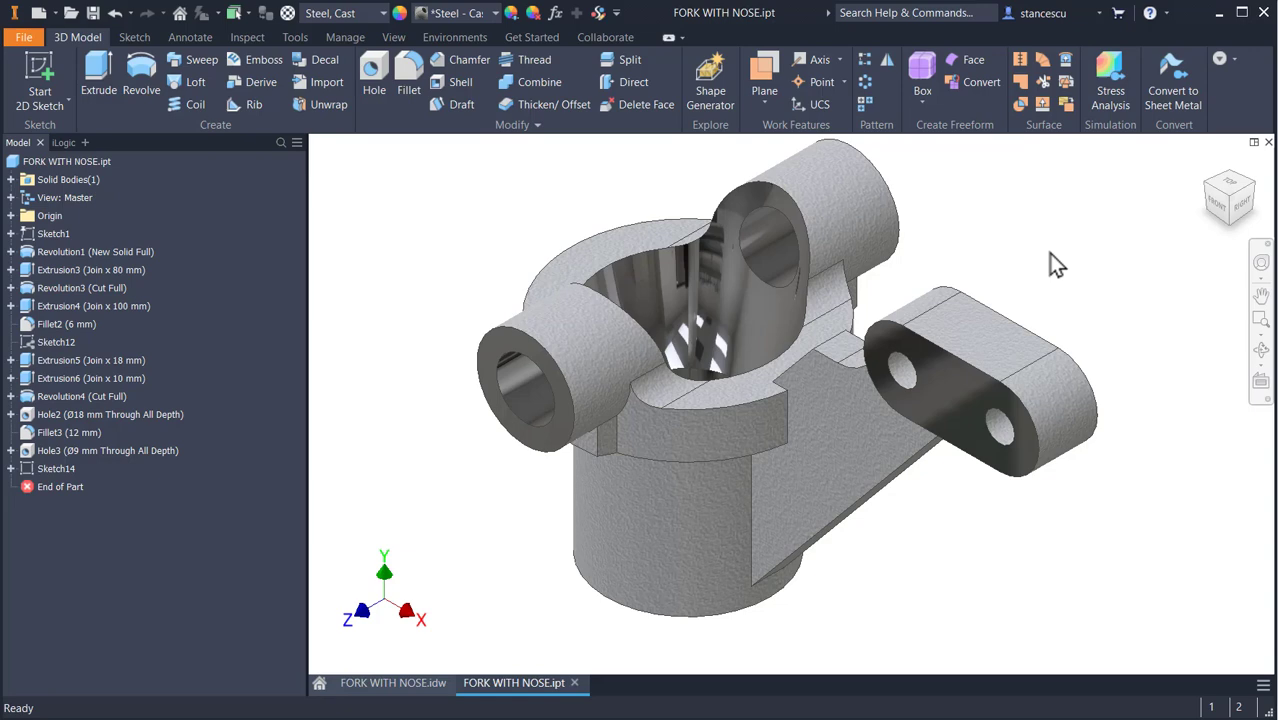
left_click(1215, 197)
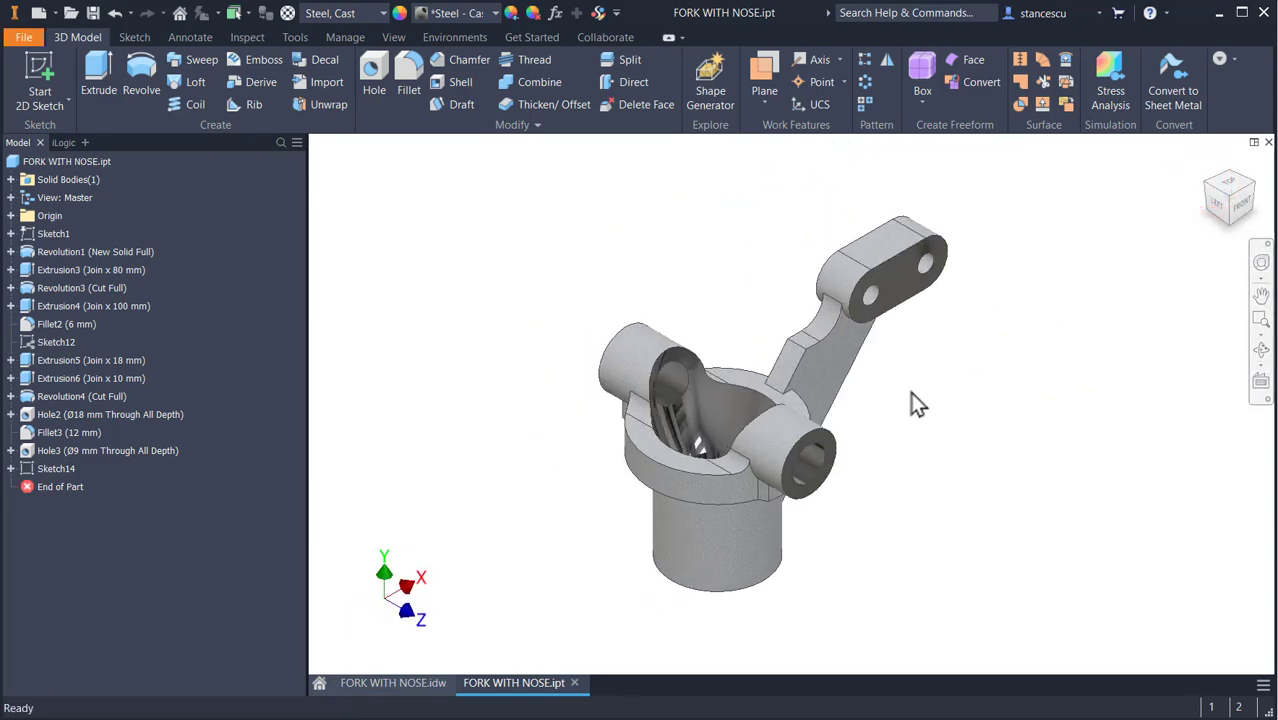
scroll(915, 403, "up", 3)
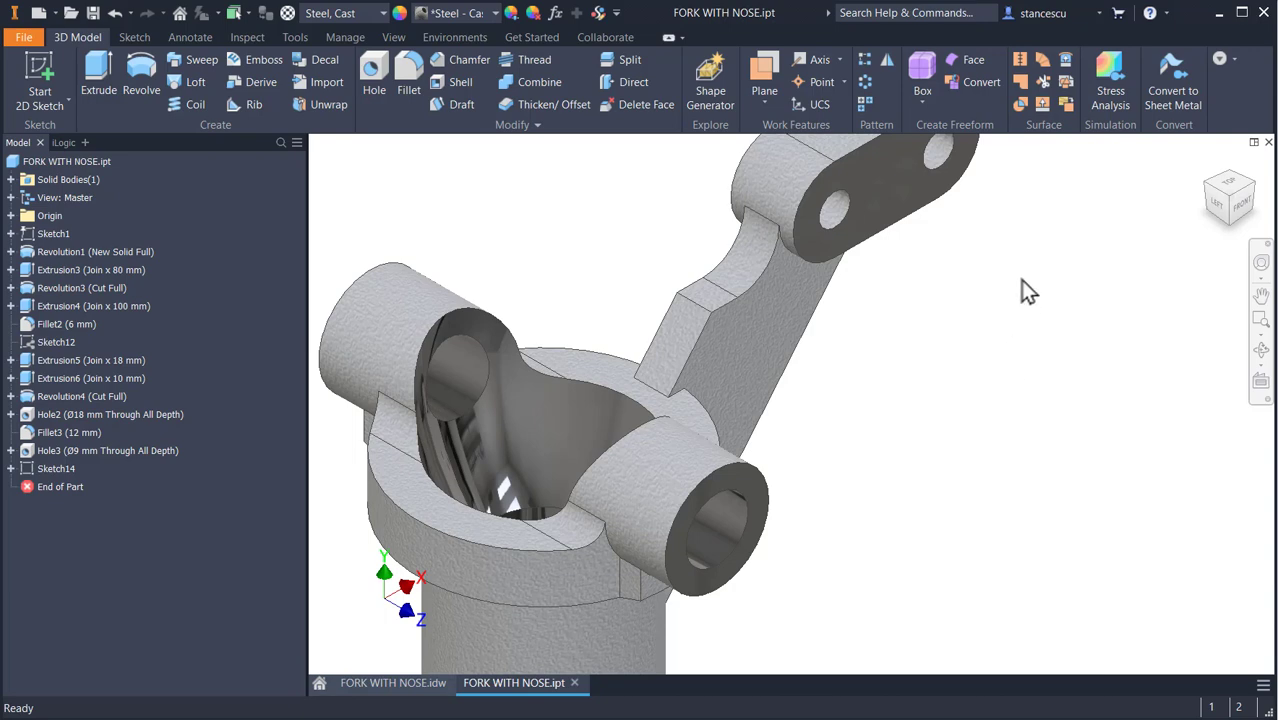
left_click(385, 686)
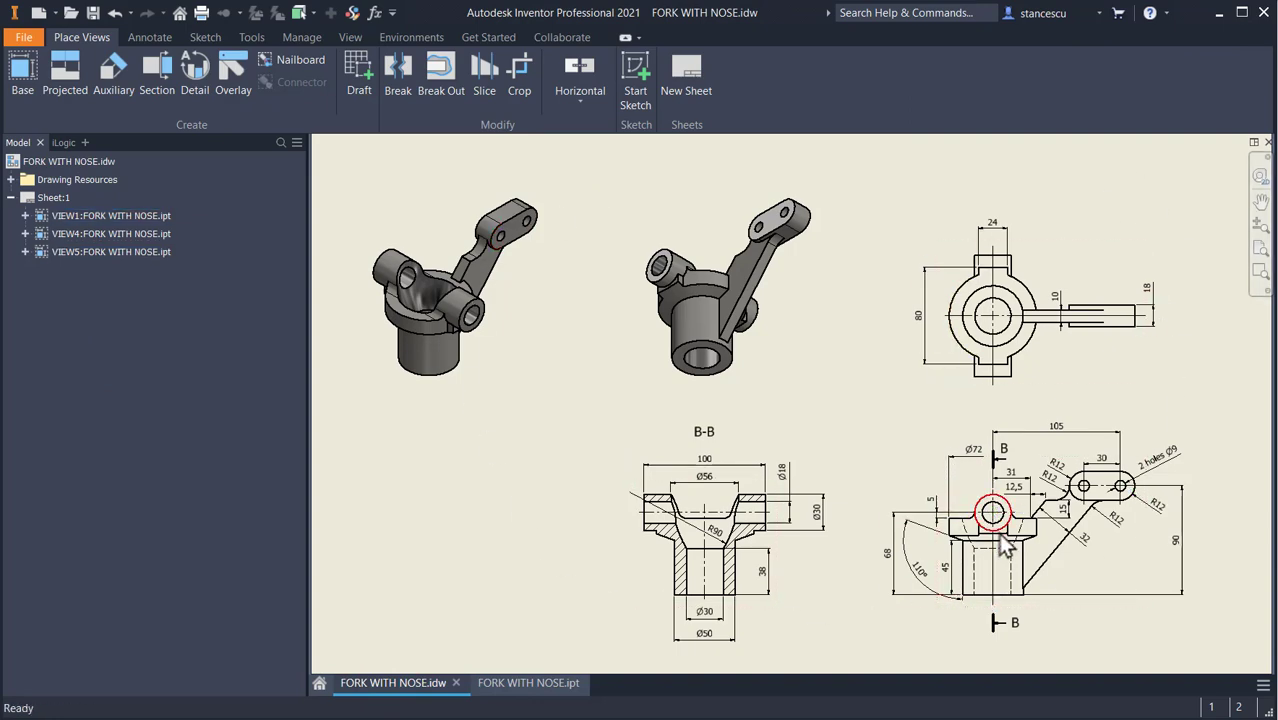
scroll(1005, 538, "up", 3)
middle_click_drag(1015, 533, 928, 460)
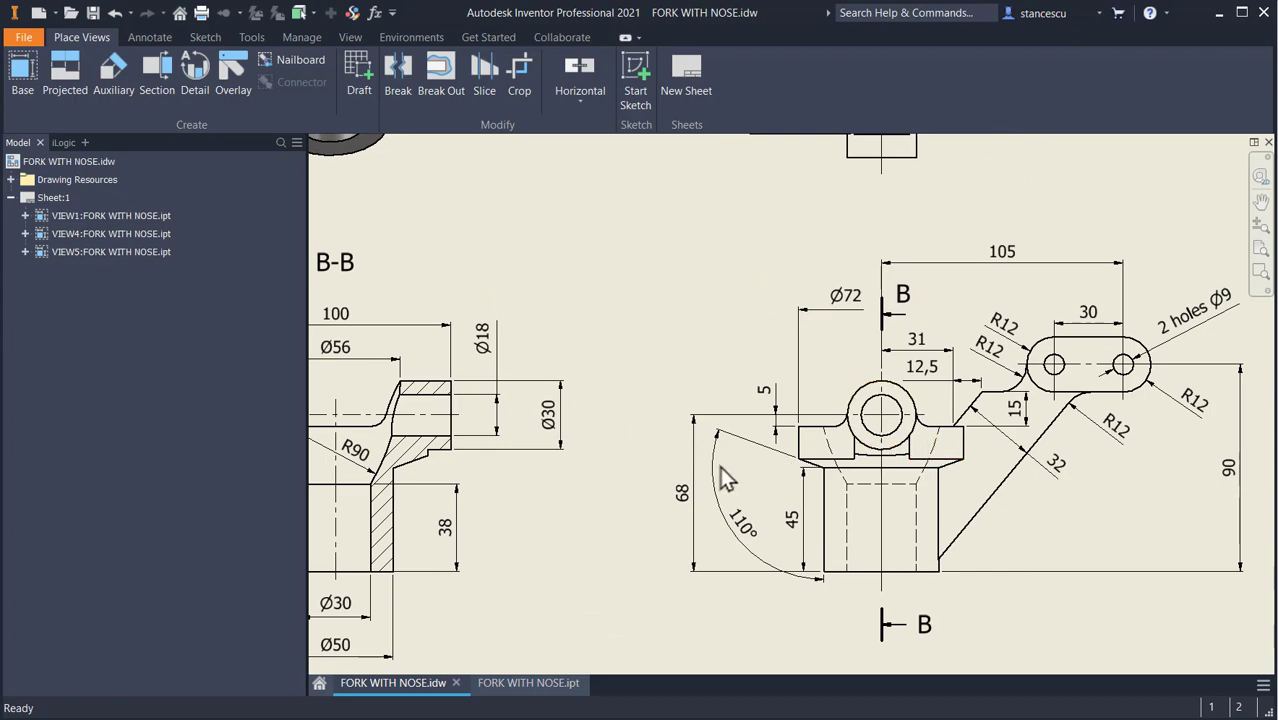
middle_click_drag(740, 475, 920, 508)
mouse_move(790, 478)
middle_mouse_down()
mouse_move(890, 474)
mouse_move(862, 424)
mouse_move(825, 446)
middle_mouse_up()
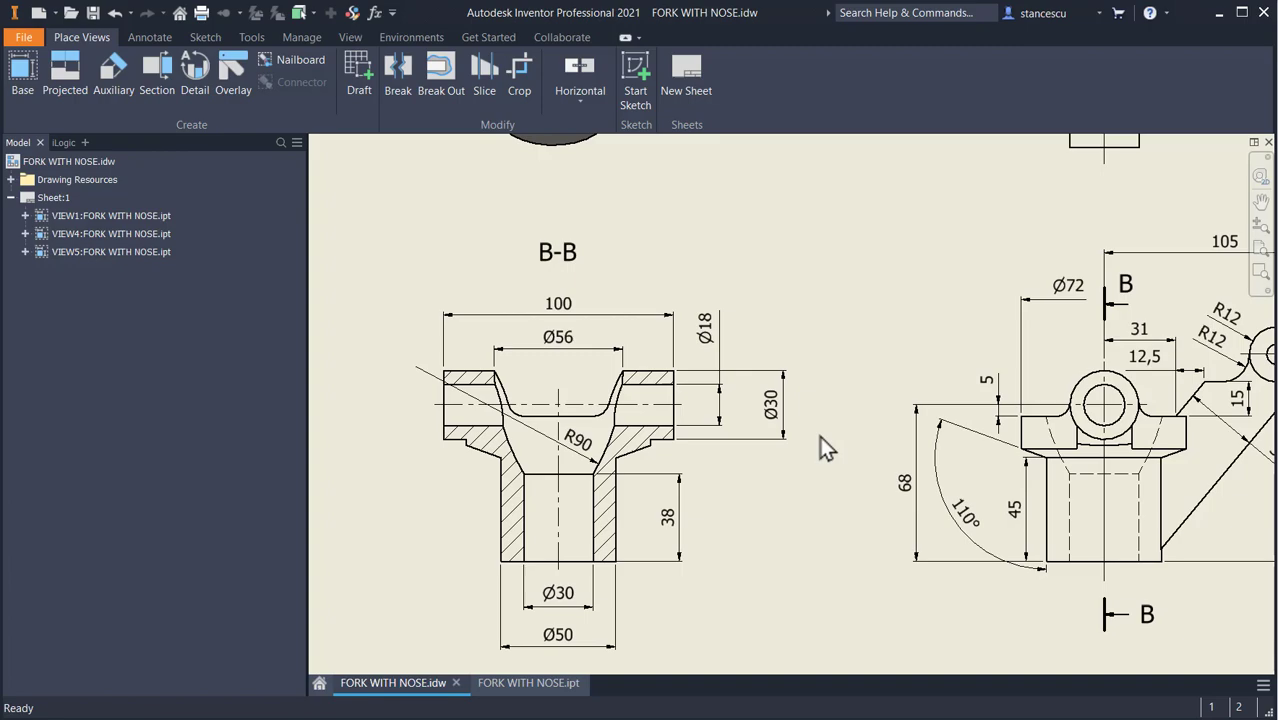
mouse_move(901, 357)
middle_mouse_down()
mouse_move(785, 442)
mouse_move(709, 572)
mouse_move(639, 608)
mouse_move(665, 580)
mouse_move(688, 364)
middle_mouse_up()
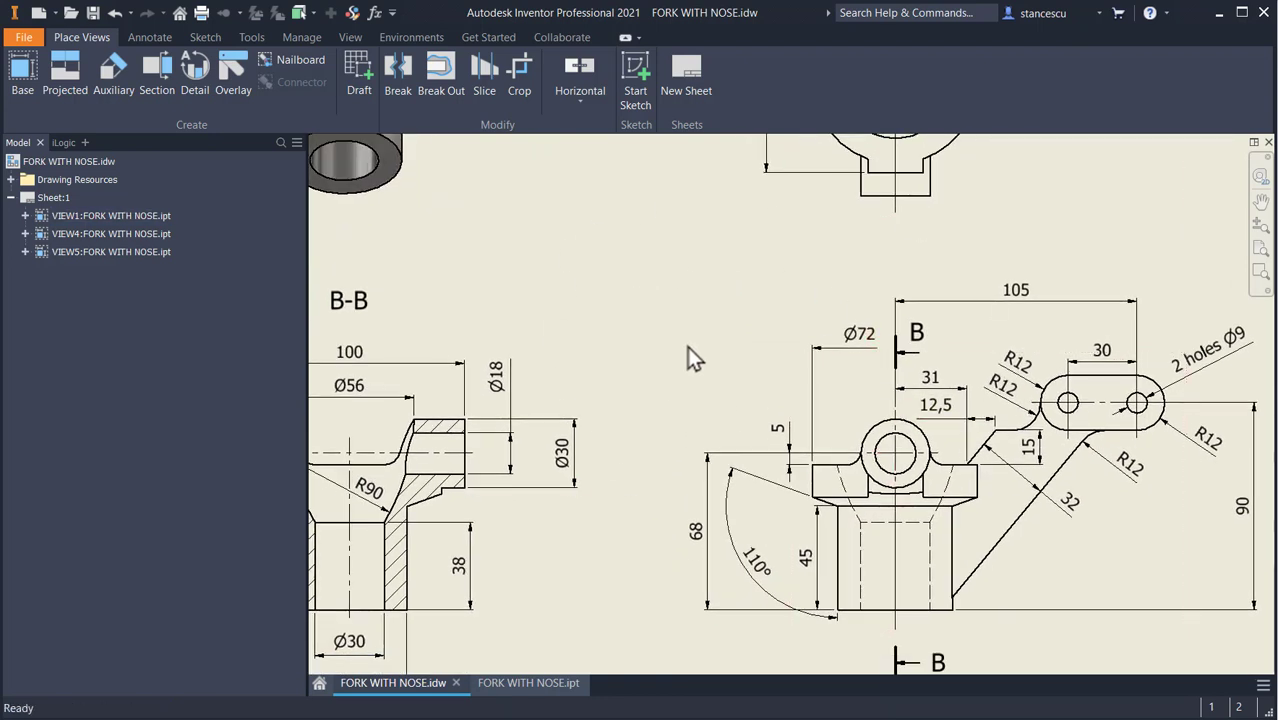
key("Home")
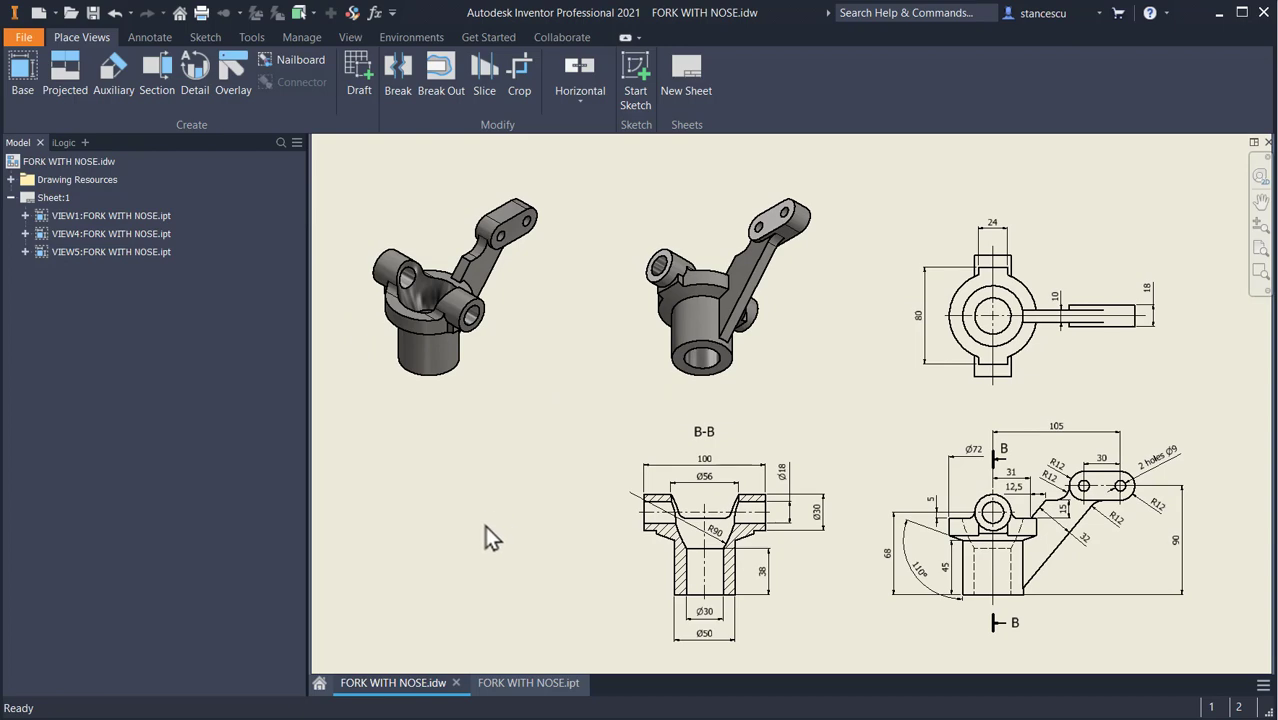
Create a new part from the Standard (mm).ipt template with a 2D sketch on the XY plane
left_click(37, 14)
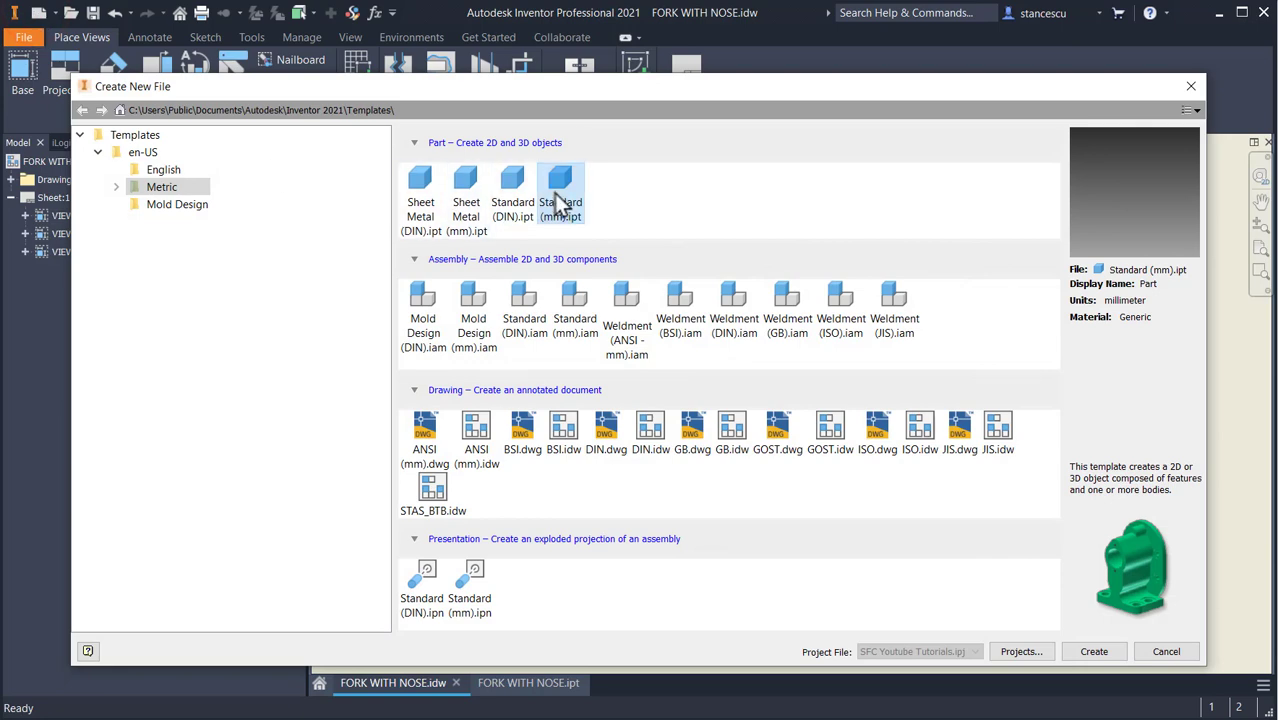
left_click(557, 195)
double_click(557, 195)
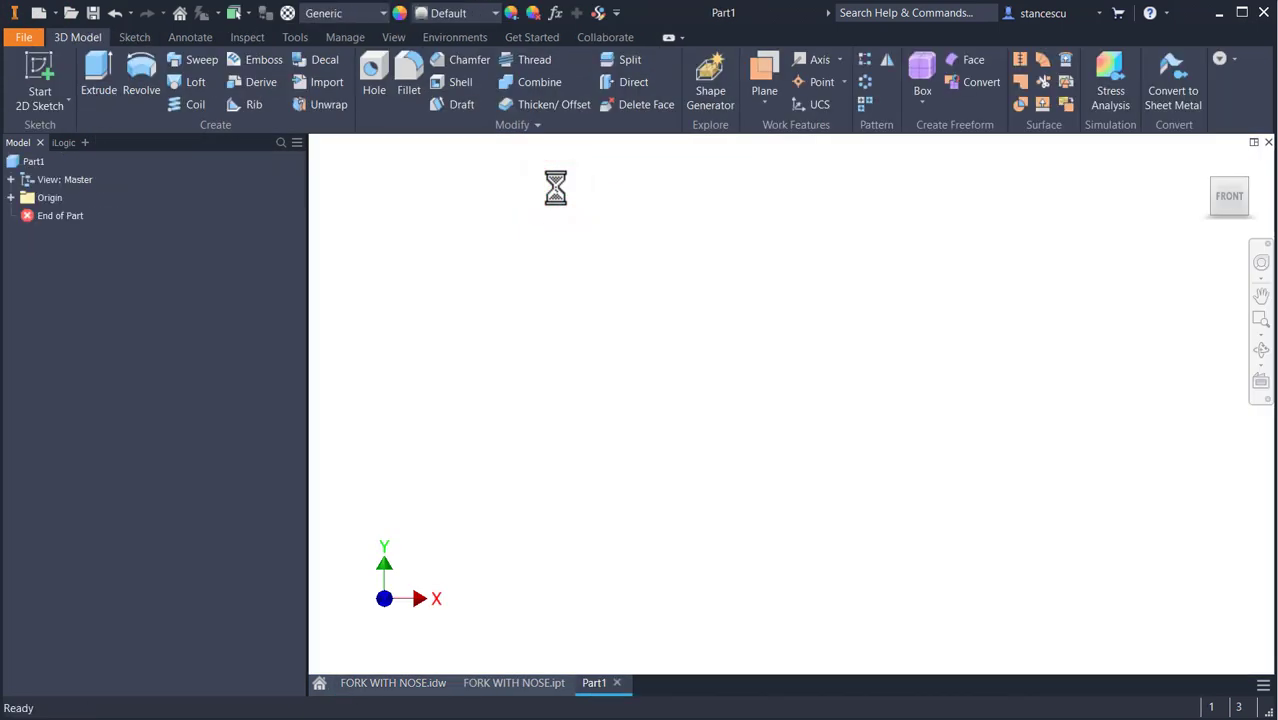
left_click(39, 68)
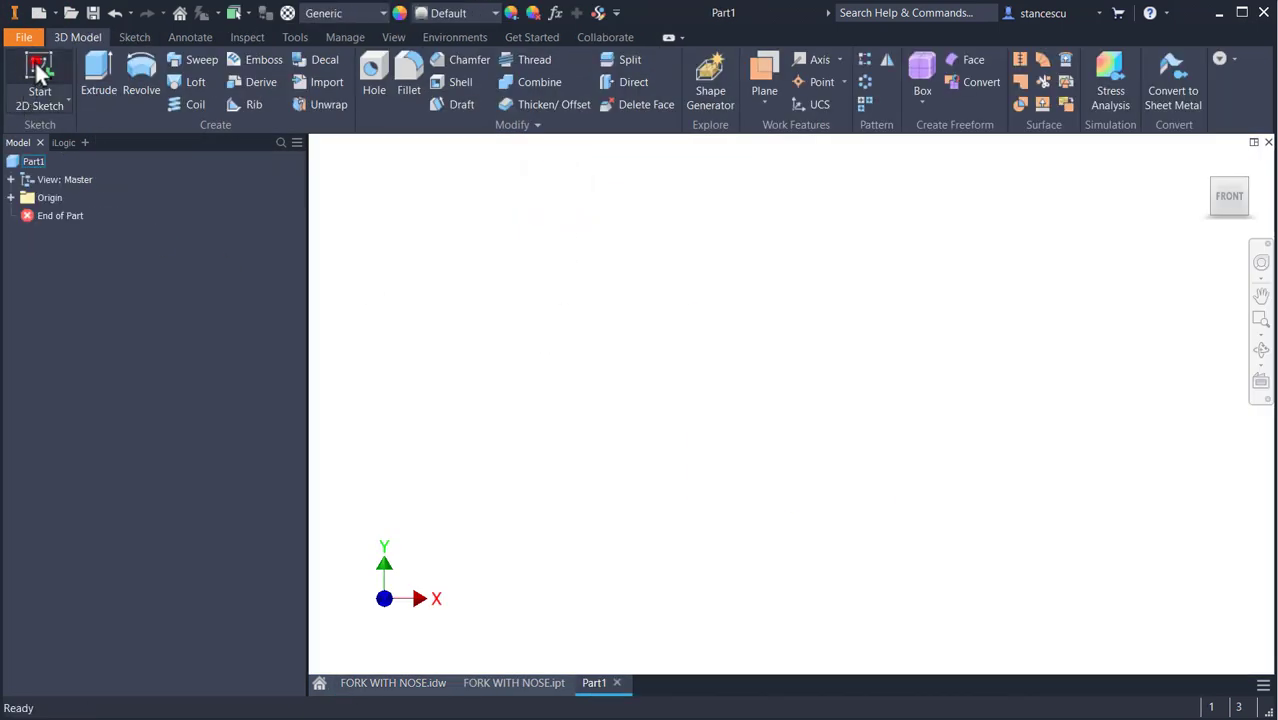
left_click(704, 244)
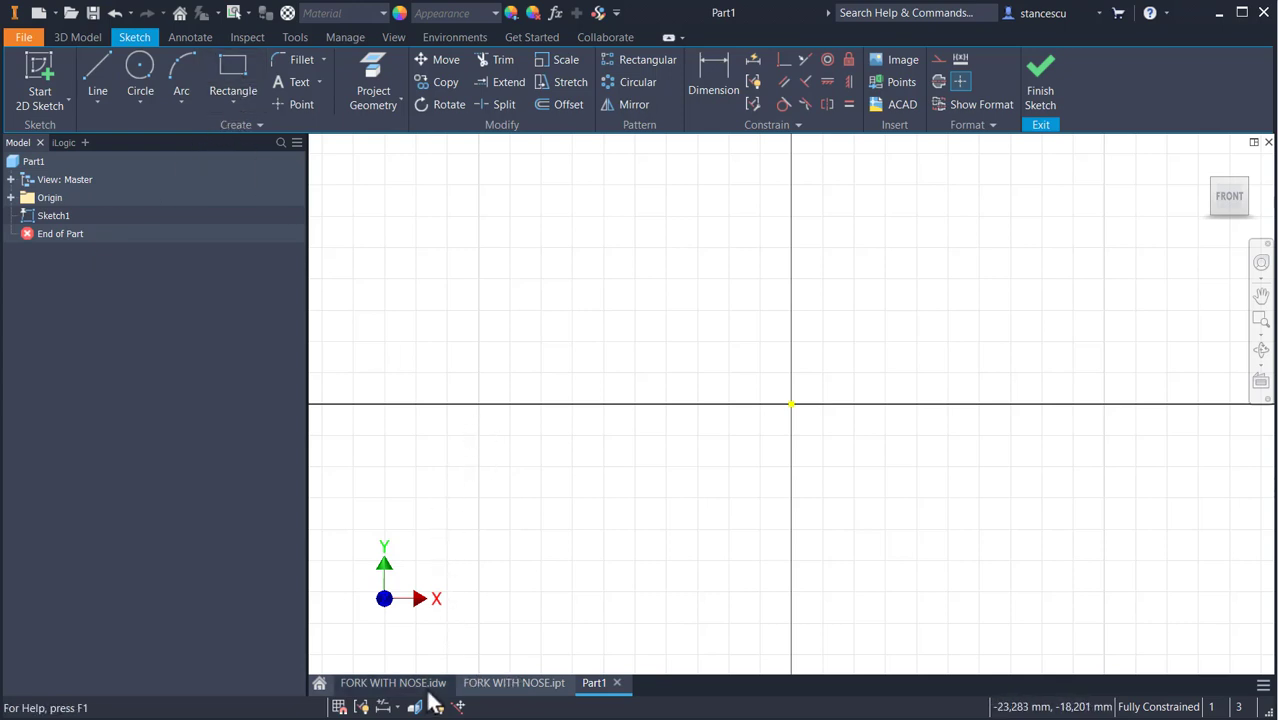
Show the FORK WITH NOSE.idw drawing with section B-B and the side view centred
left_click(400, 684)
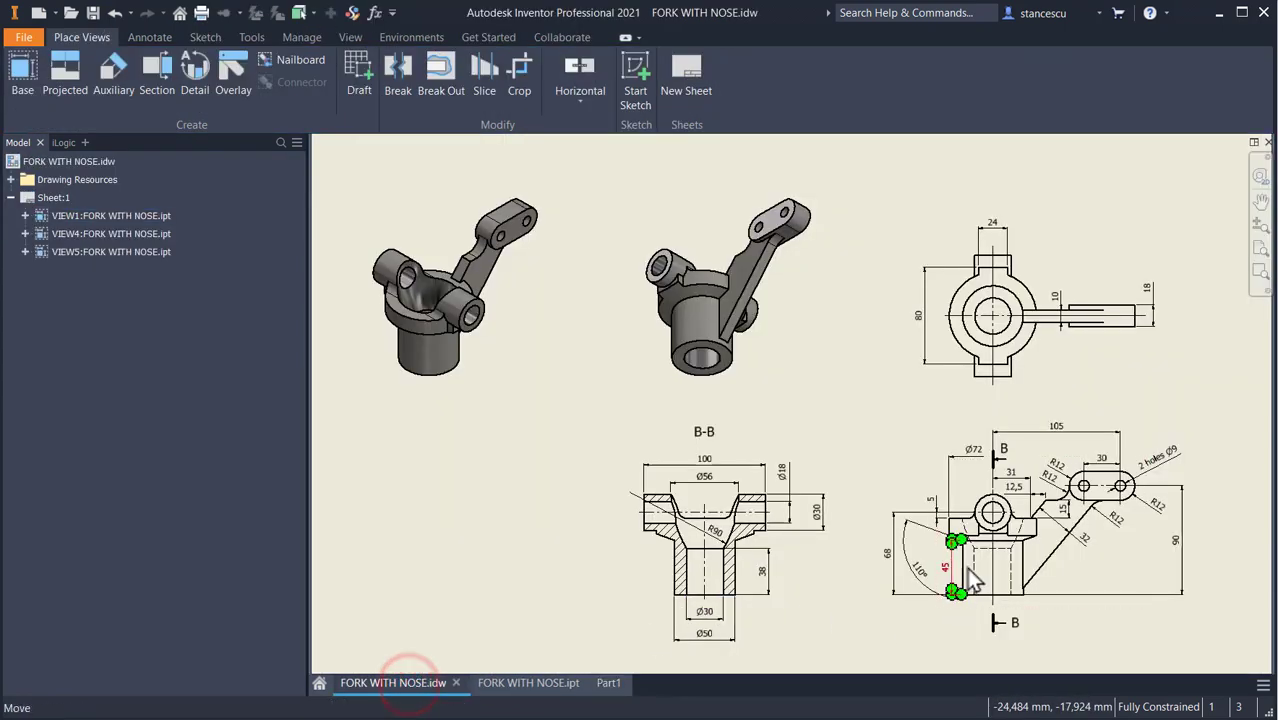
scroll(972, 560, "down", 3)
mouse_move(972, 560)
middle_mouse_down()
mouse_move(967, 488)
mouse_move(934, 401)
middle_mouse_up()
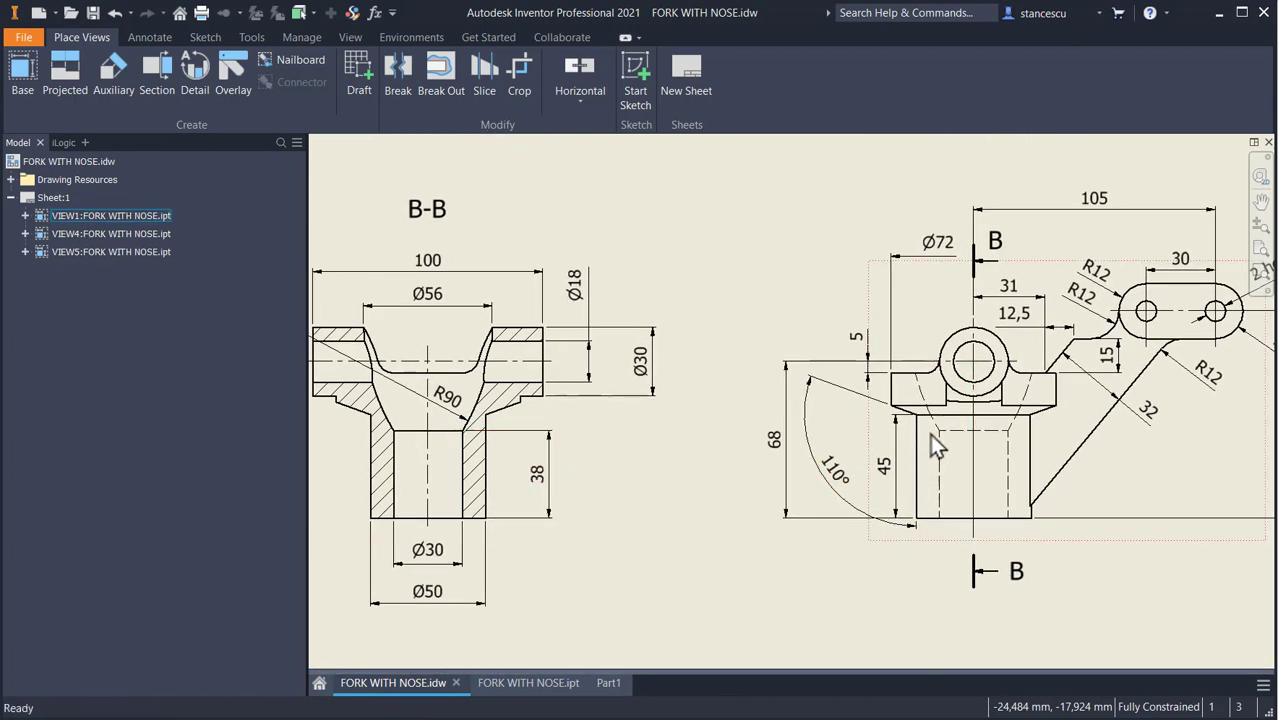
scroll(977, 437, "up", 5)
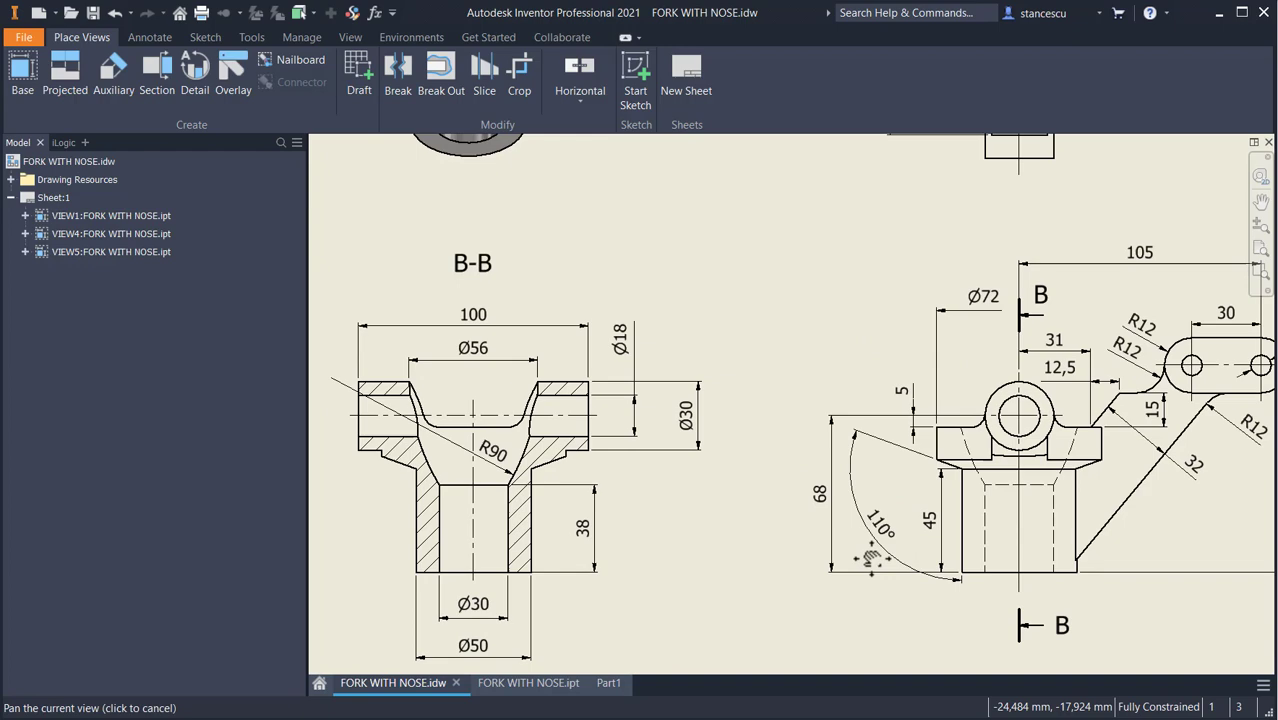
middle_click_drag(806, 349, 864, 445)
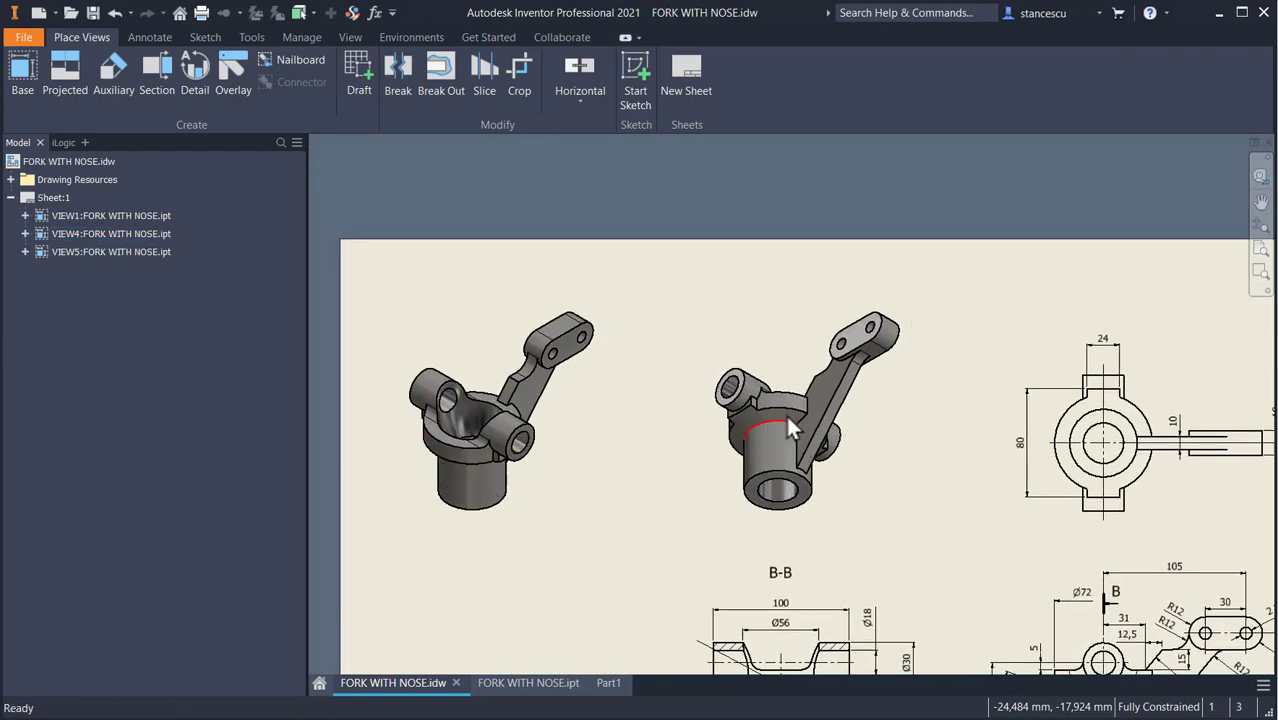
mouse_move(662, 514)
middle_mouse_down()
mouse_move(900, 557)
mouse_move(893, 514)
mouse_move(838, 470)
middle_mouse_up()
scroll(960, 470, "up", 3)
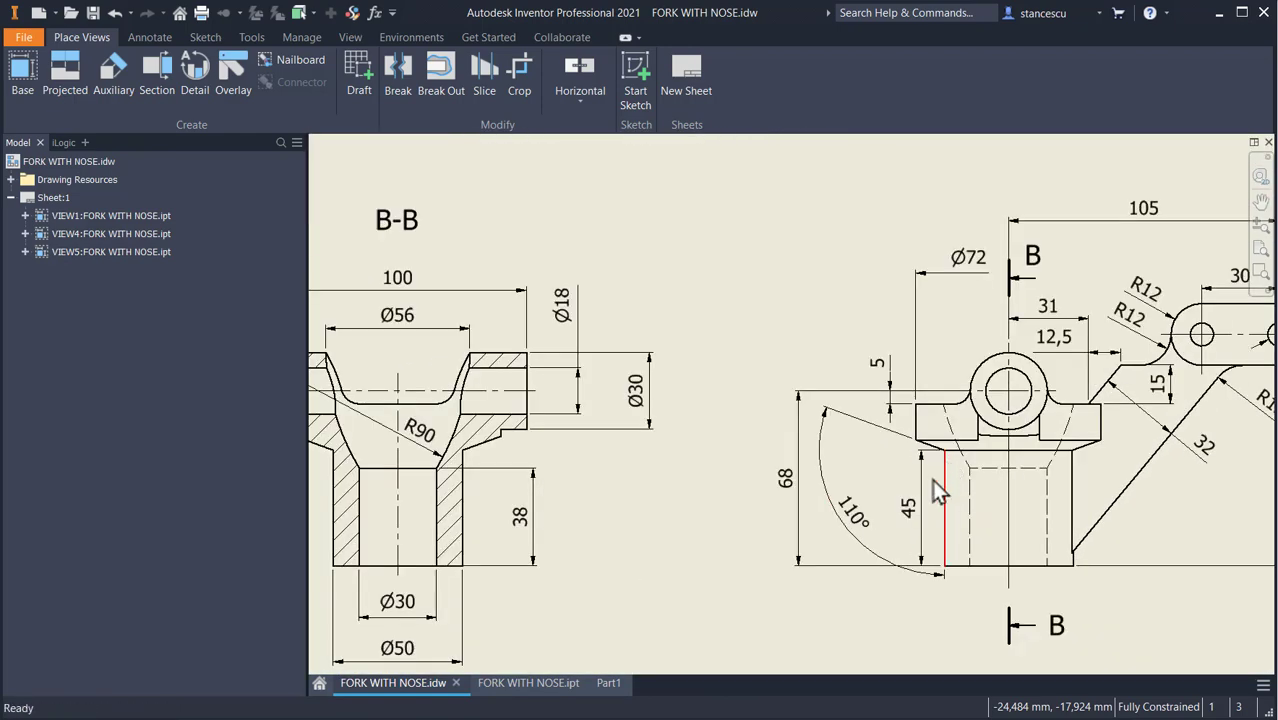
middle_click_drag(940, 492, 1012, 472)
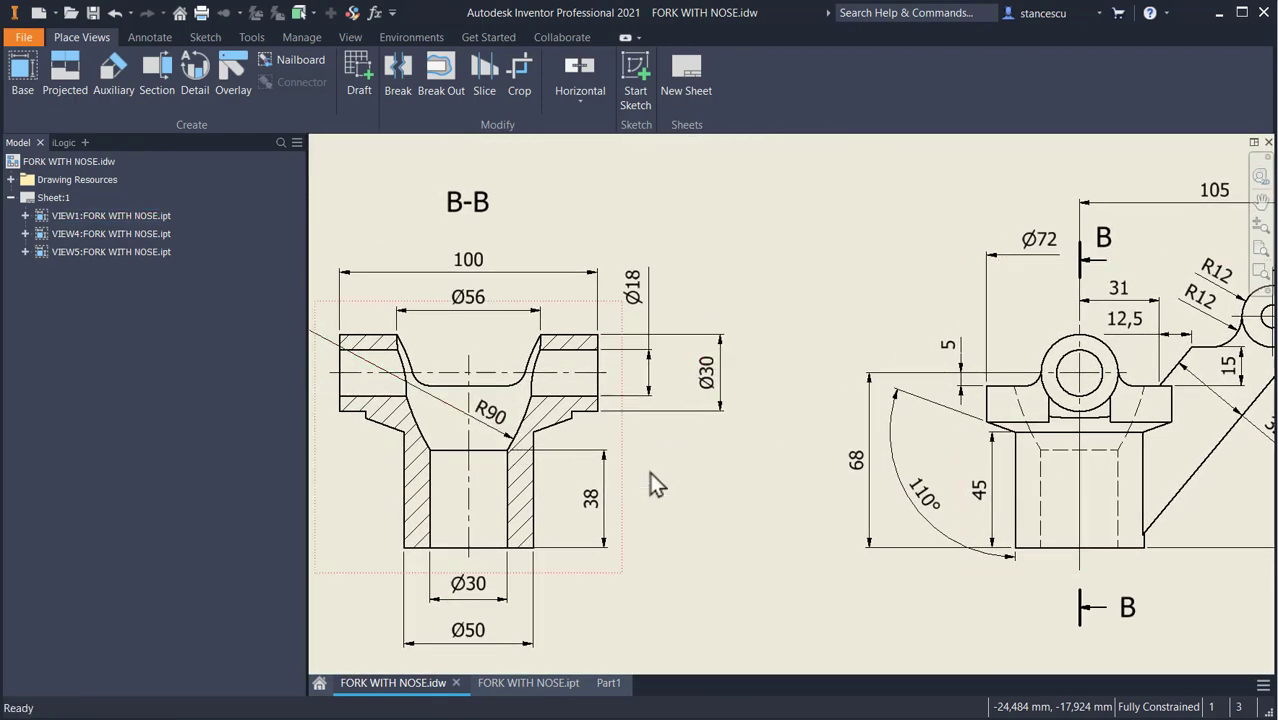
Review section B-B's Ø30 and Ø50 dimensions and the 68 height dimension
left_click(461, 600)
left_click(466, 644)
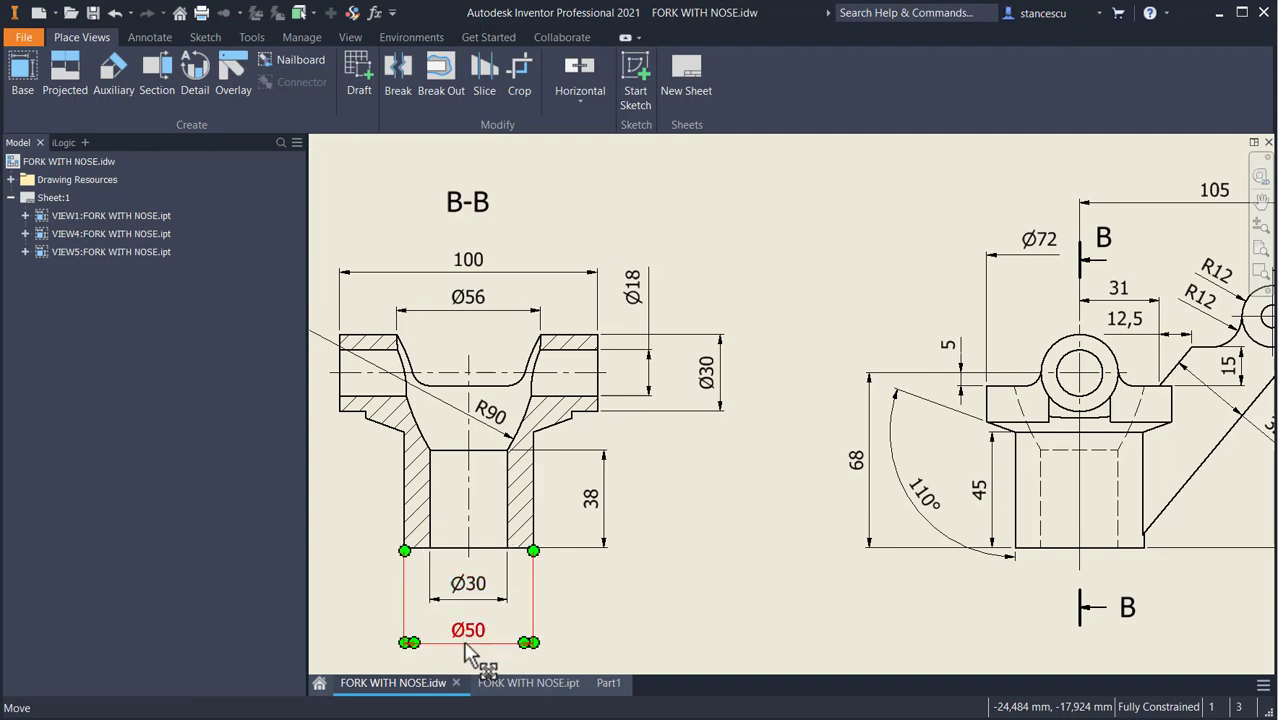
left_click(470, 598)
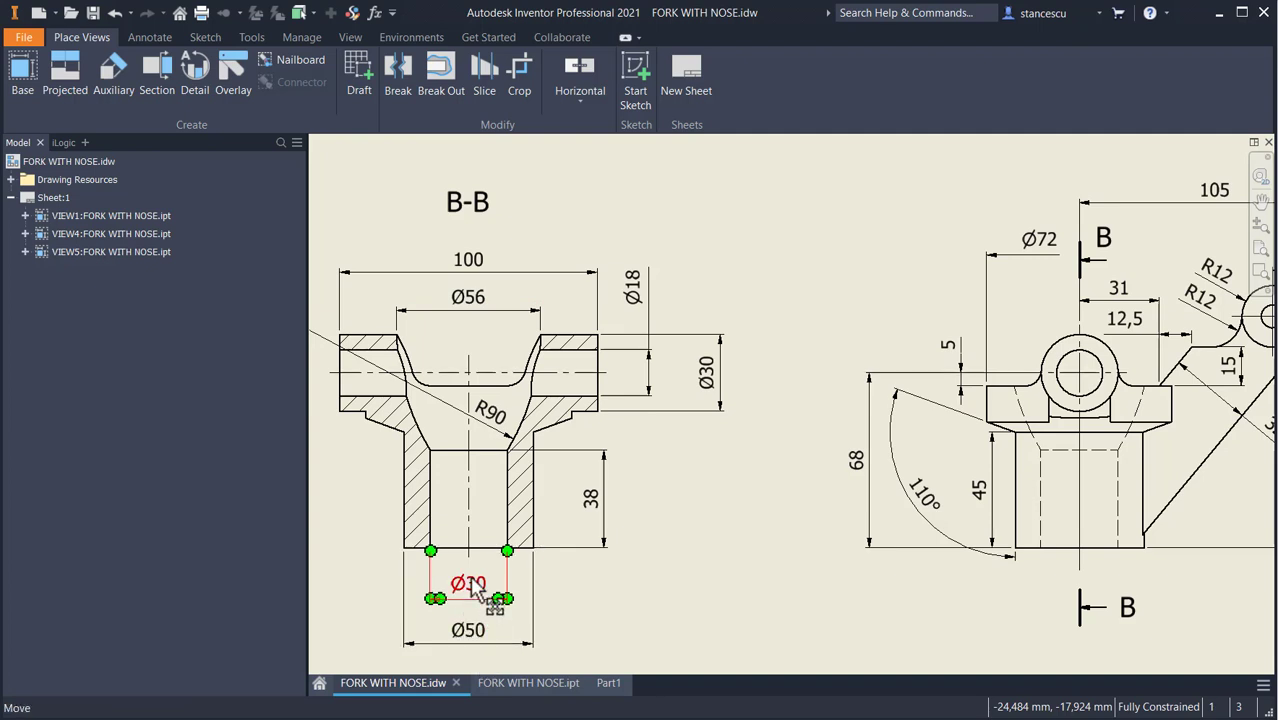
key("Escape")
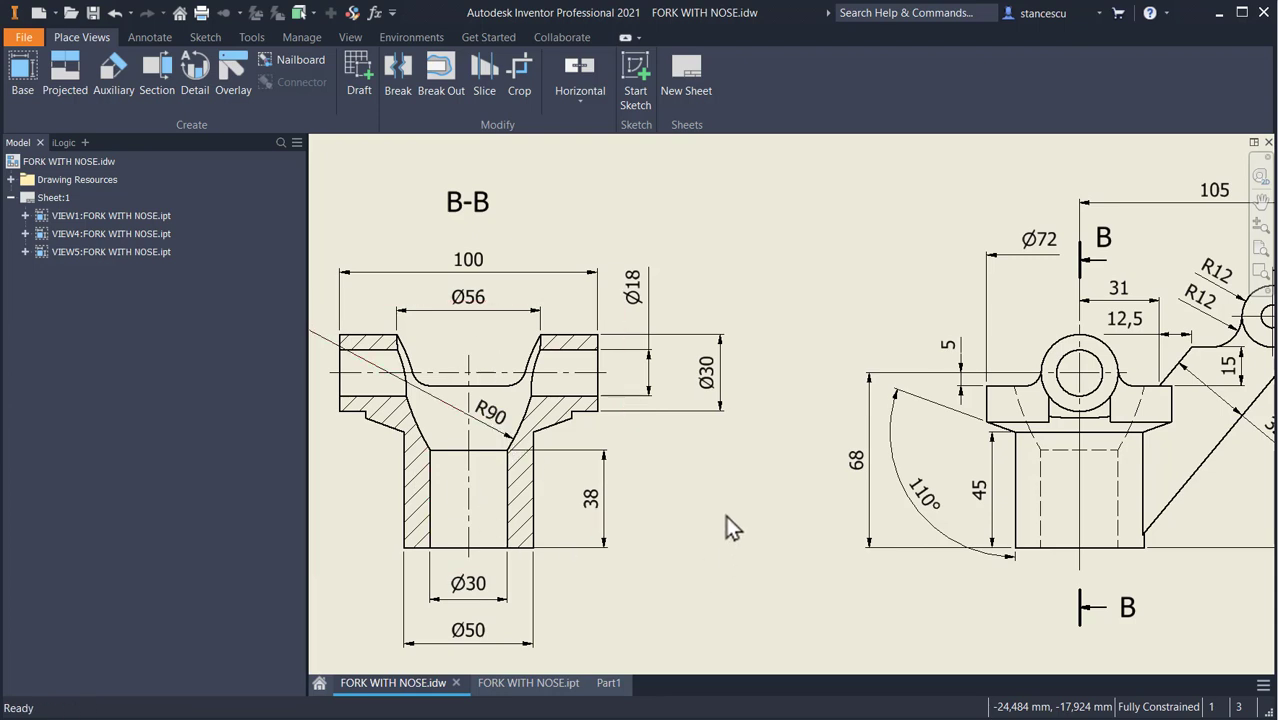
left_click(452, 643)
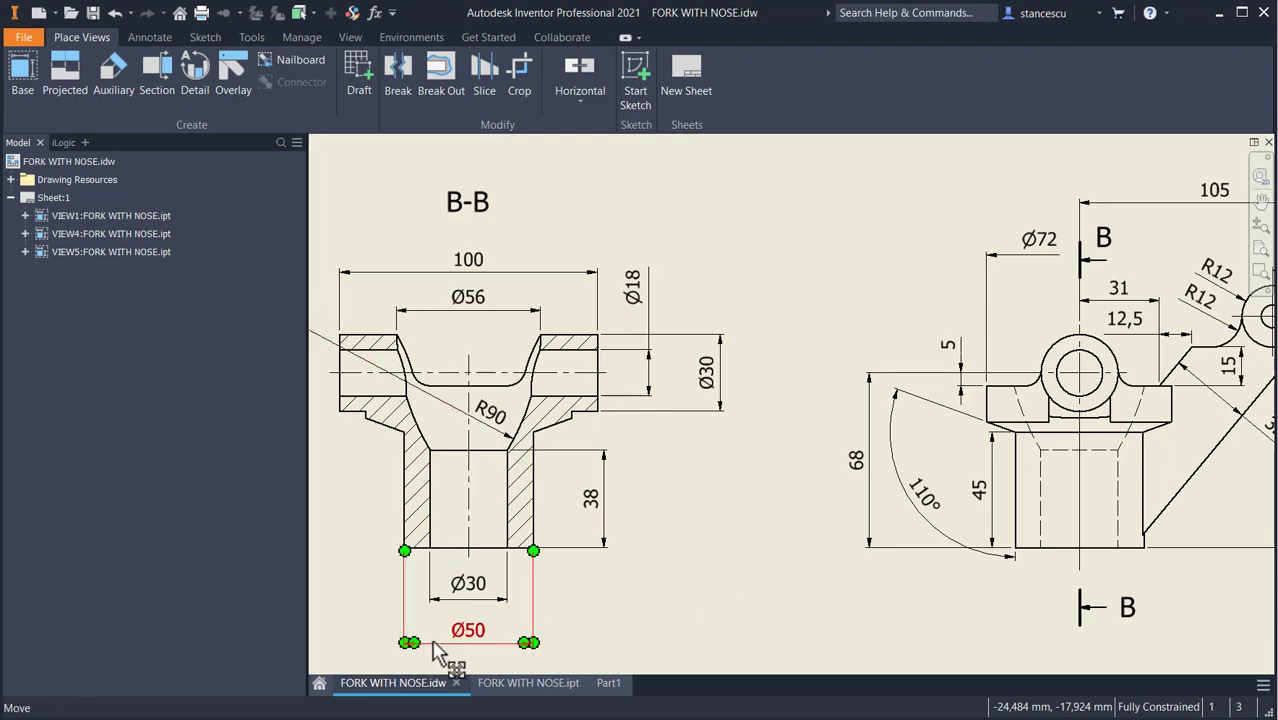
key("Escape")
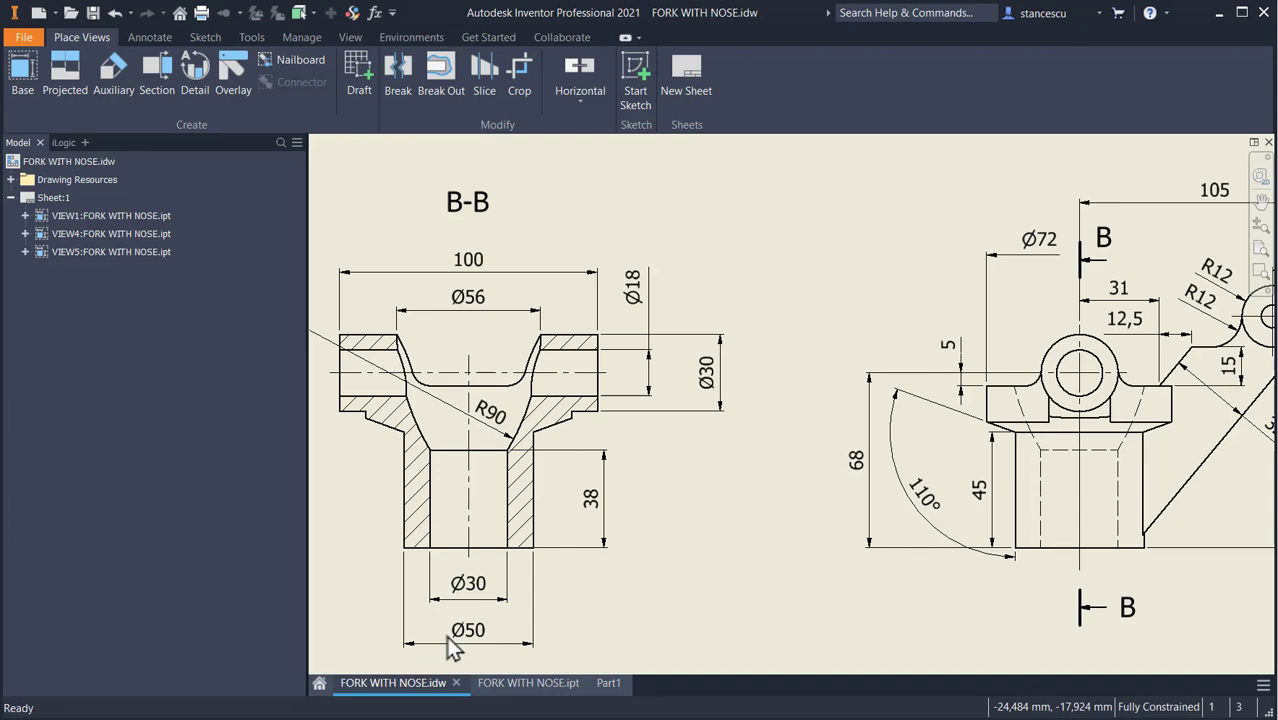
left_click(857, 459)
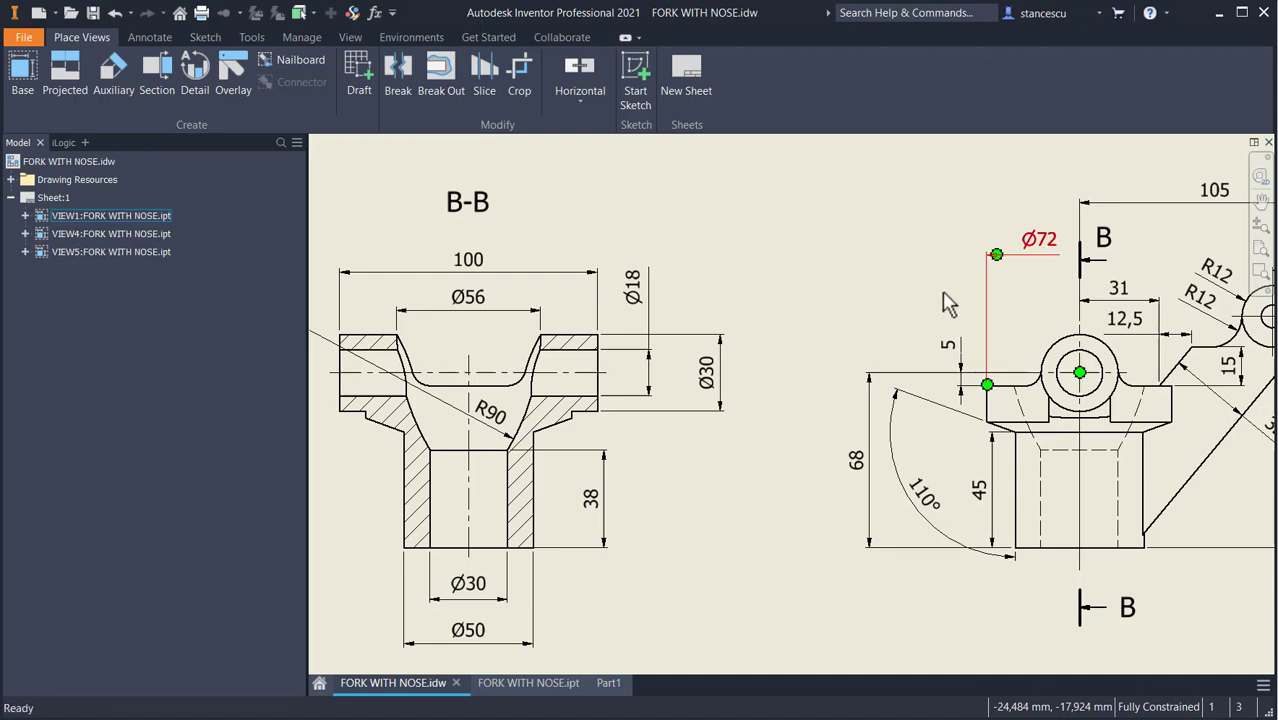
Draw the closed half-profile of the shaft and sloped head, starting and ending at the origin
left_click(607, 685)
middle_click_drag(580, 327, 576, 473)
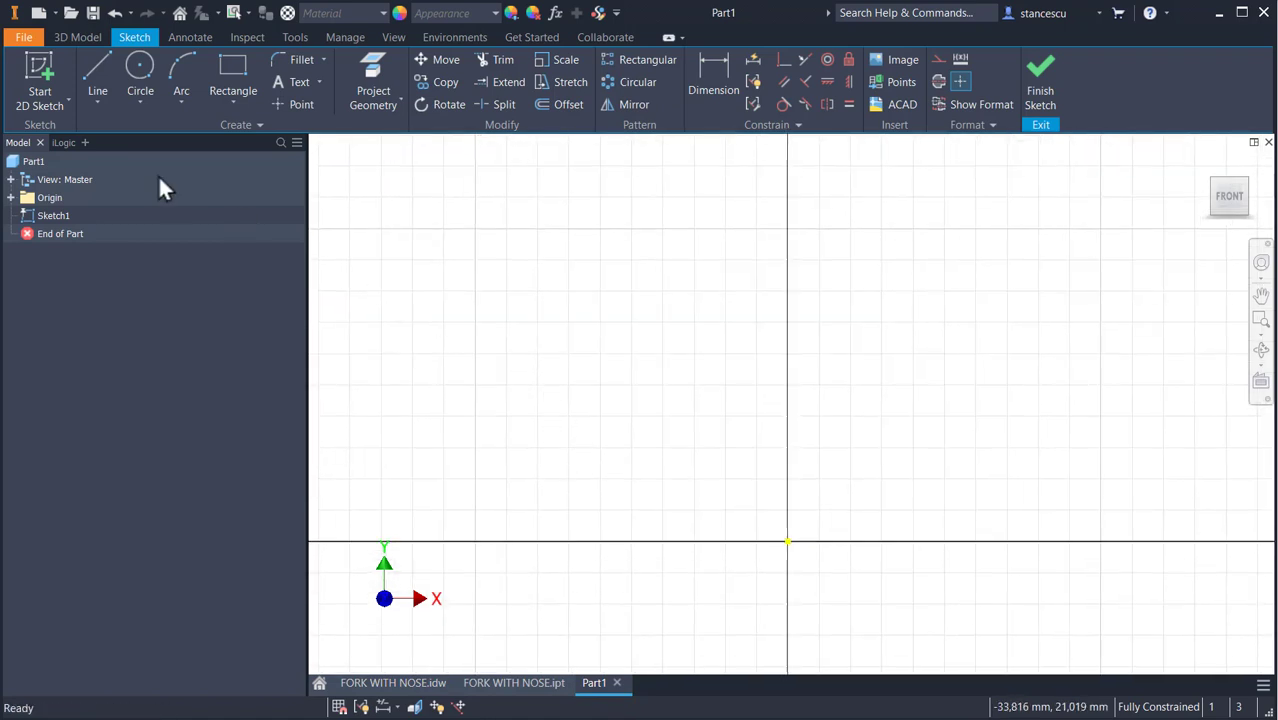
left_click(94, 68)
middle_click_drag(742, 496, 692, 521)
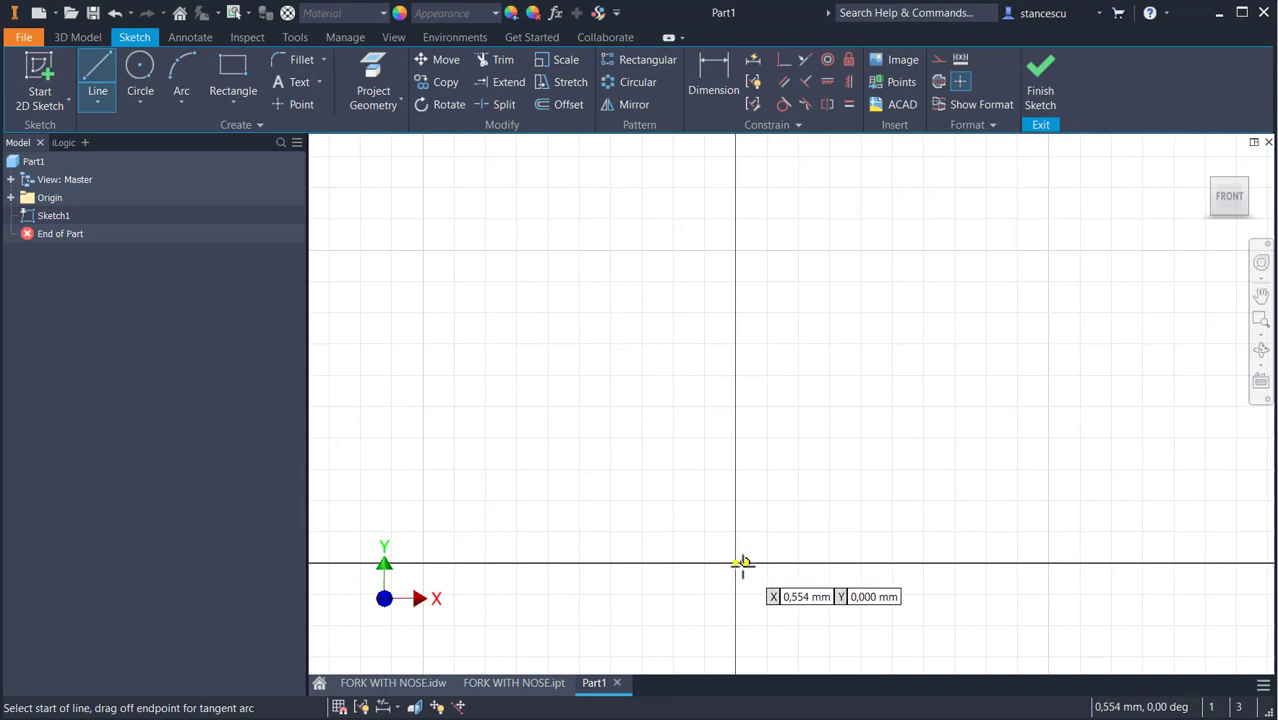
left_click(736, 563)
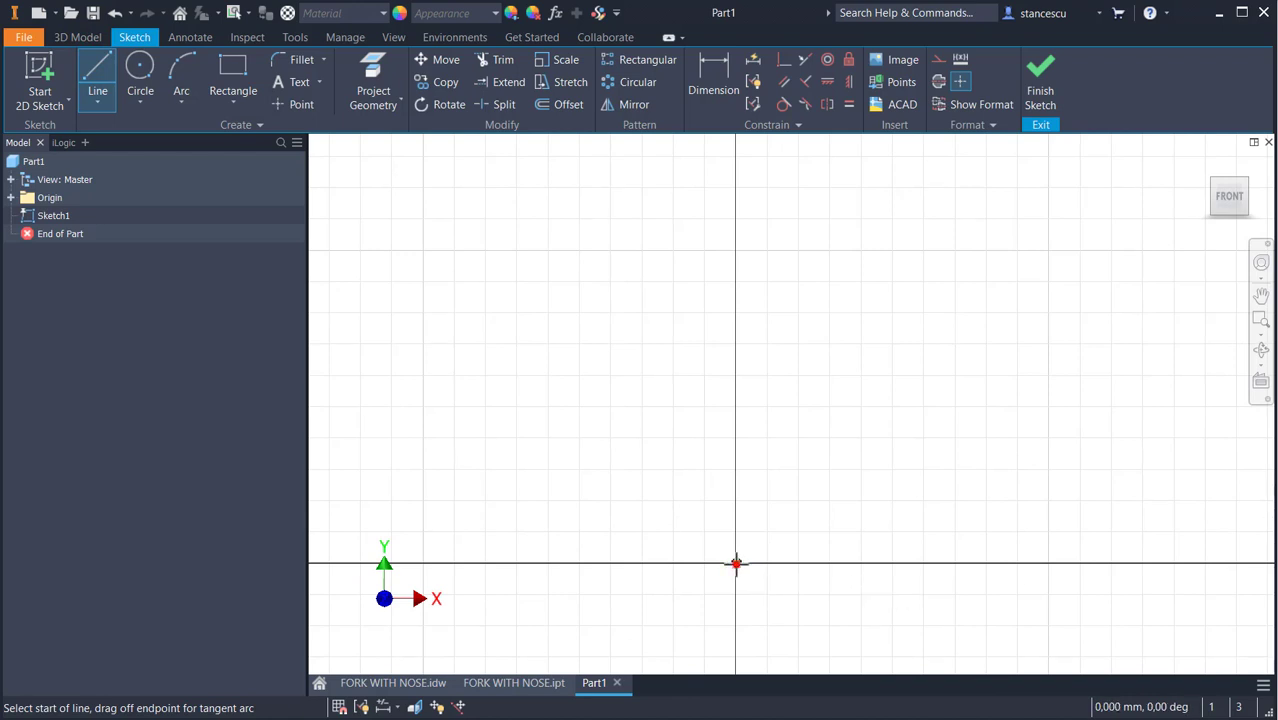
left_click(591, 562)
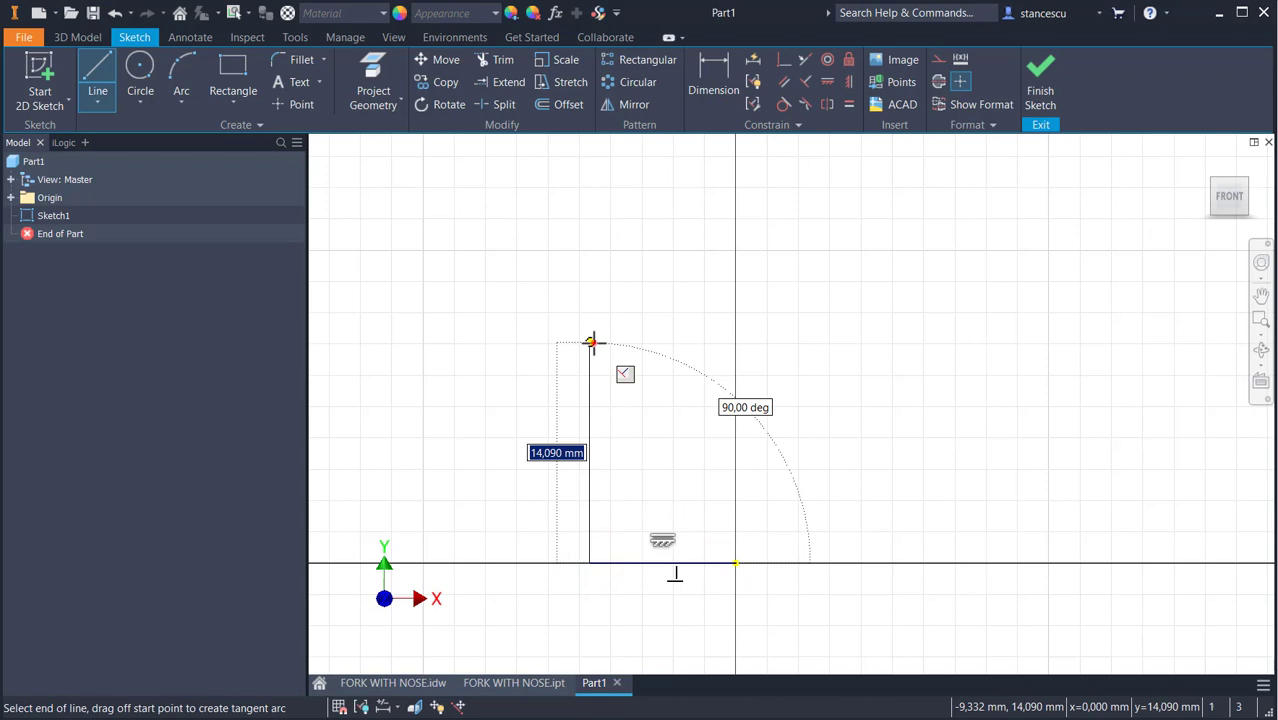
left_click(591, 342)
left_click(511, 298)
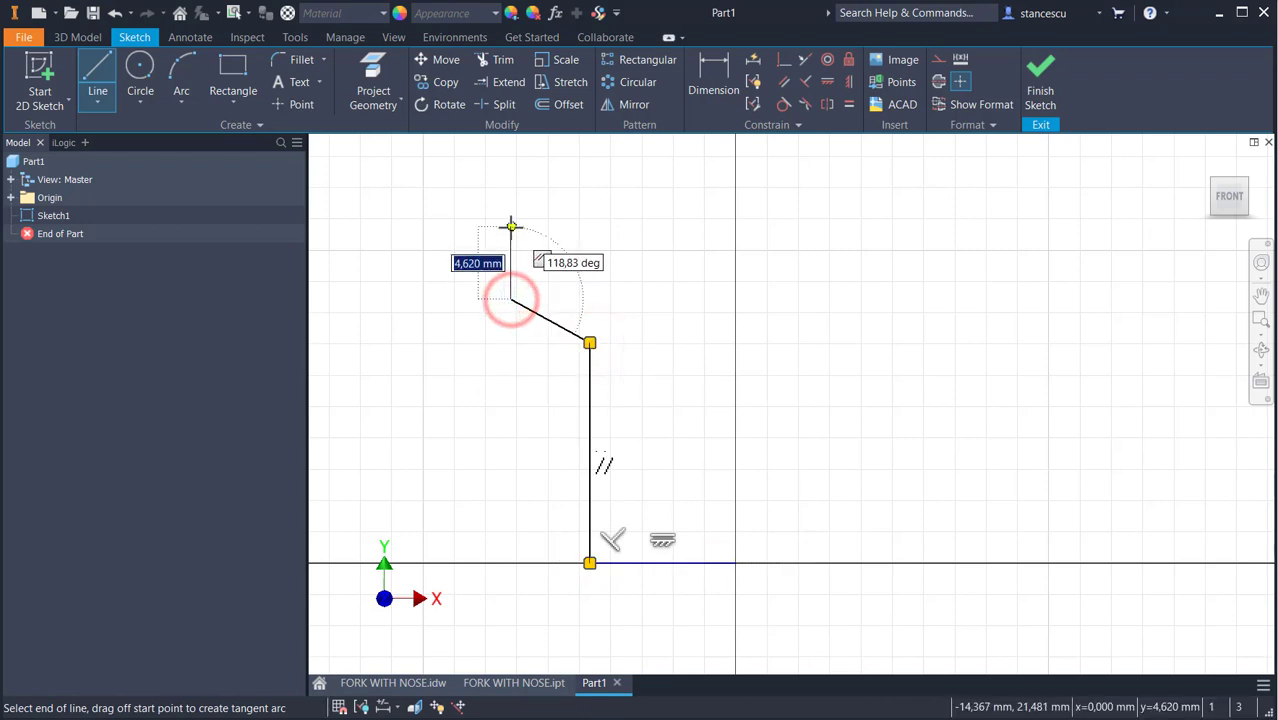
left_click(511, 226)
left_click(738, 226)
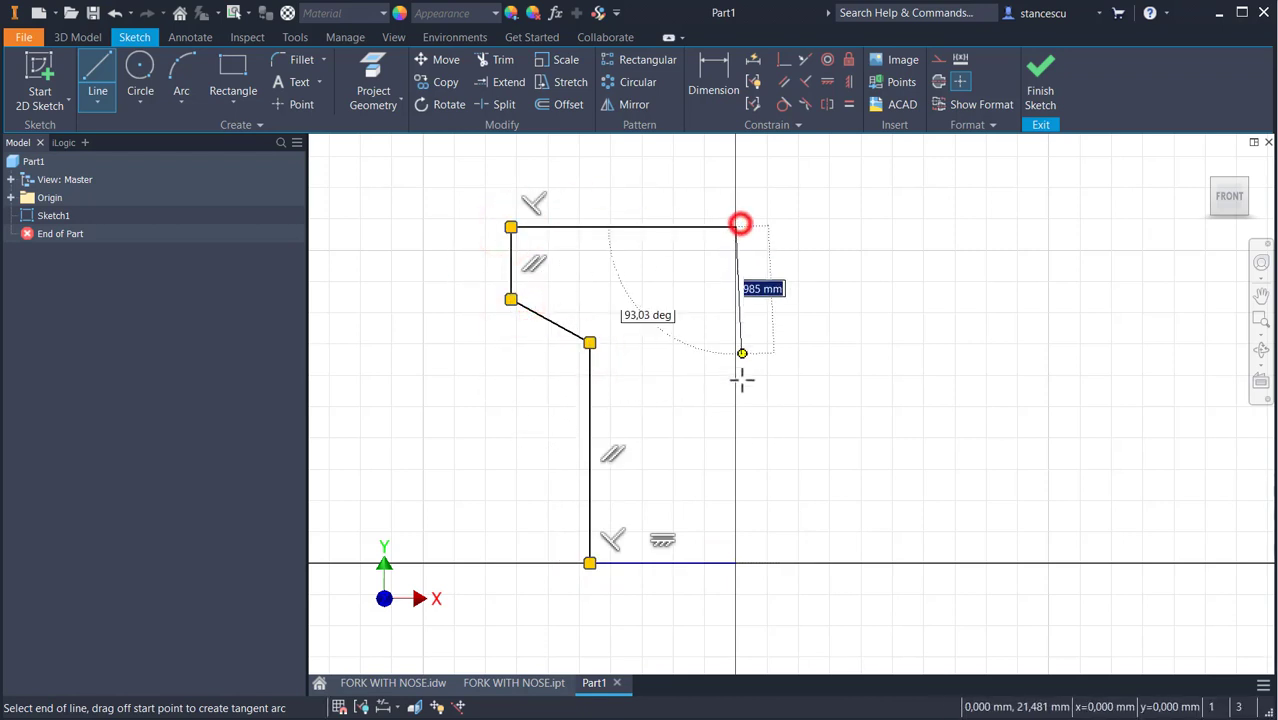
left_click(736, 563)
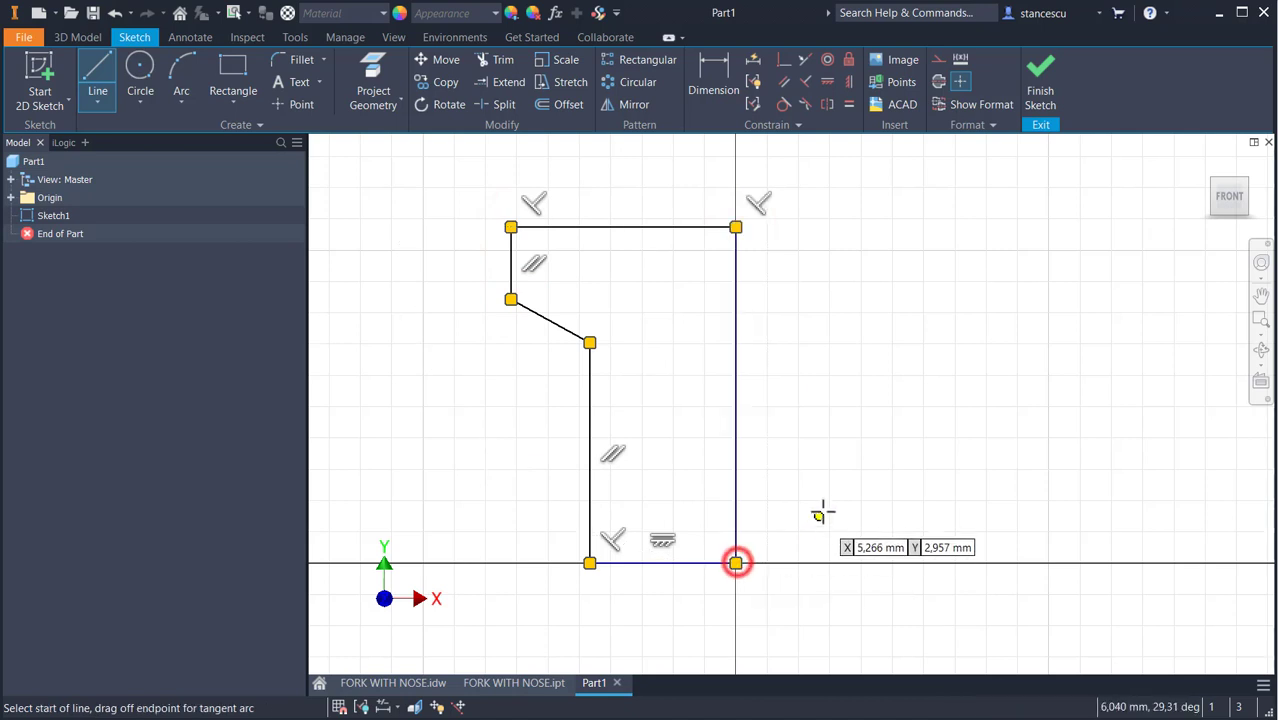
left_click(790, 385)
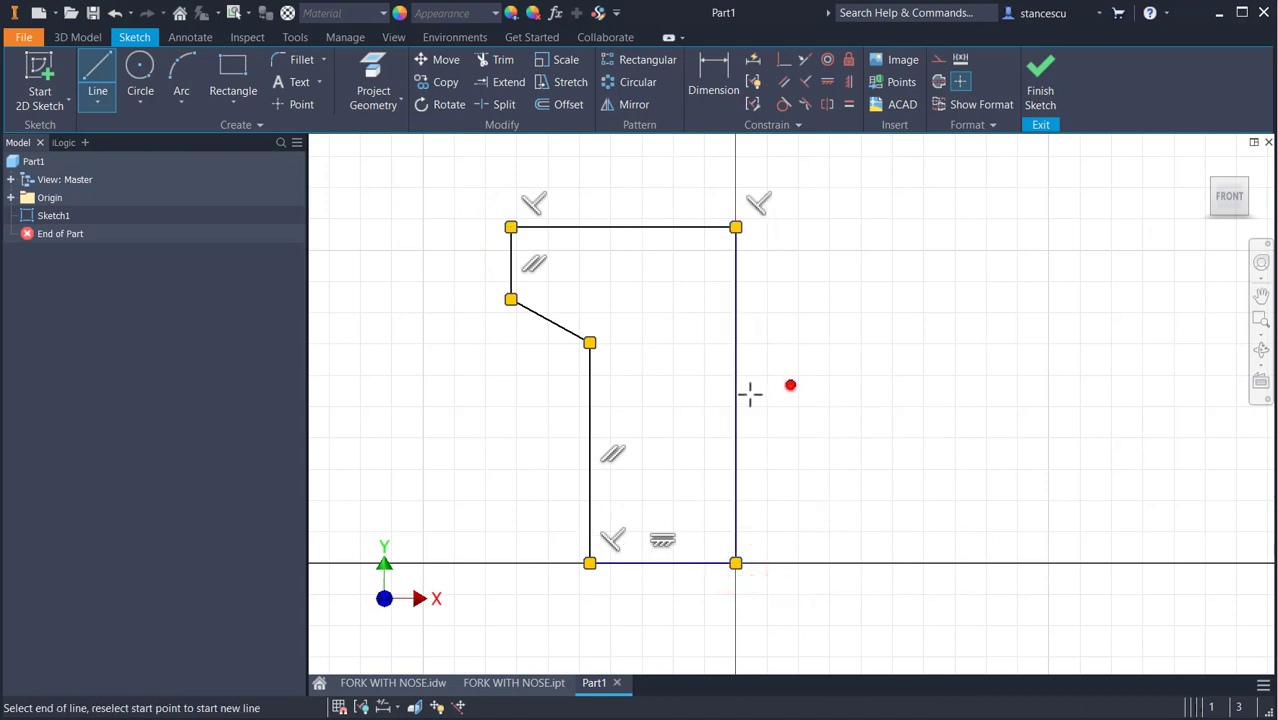
key("Escape")
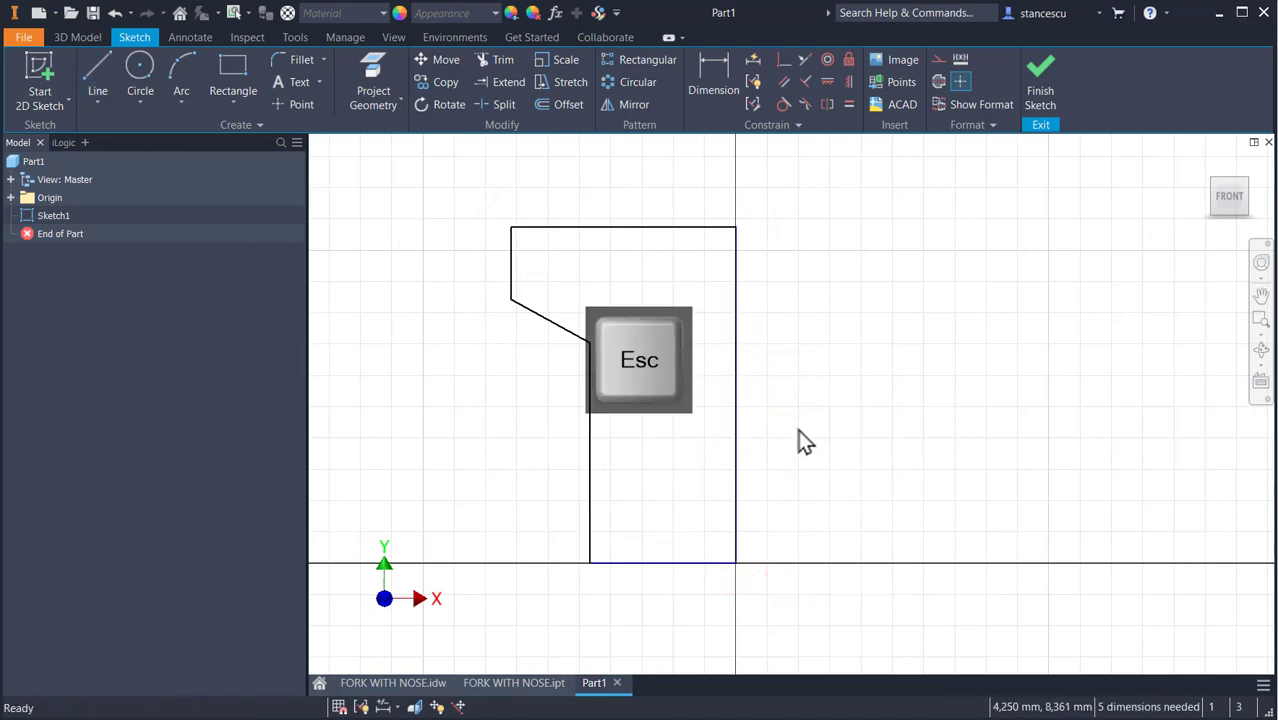
Turn the profile's vertical edge on the axis into a centerline
left_click_drag(799, 425, 650, 479)
left_click(937, 79)
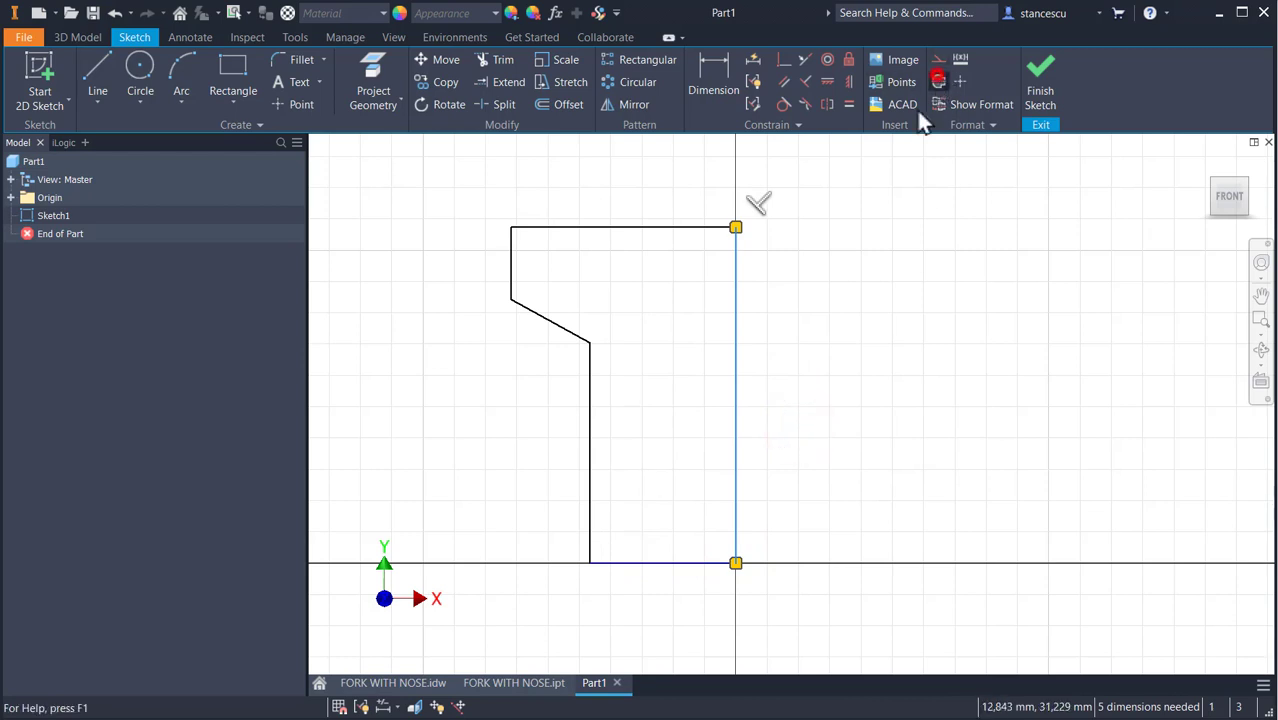
left_click(902, 291)
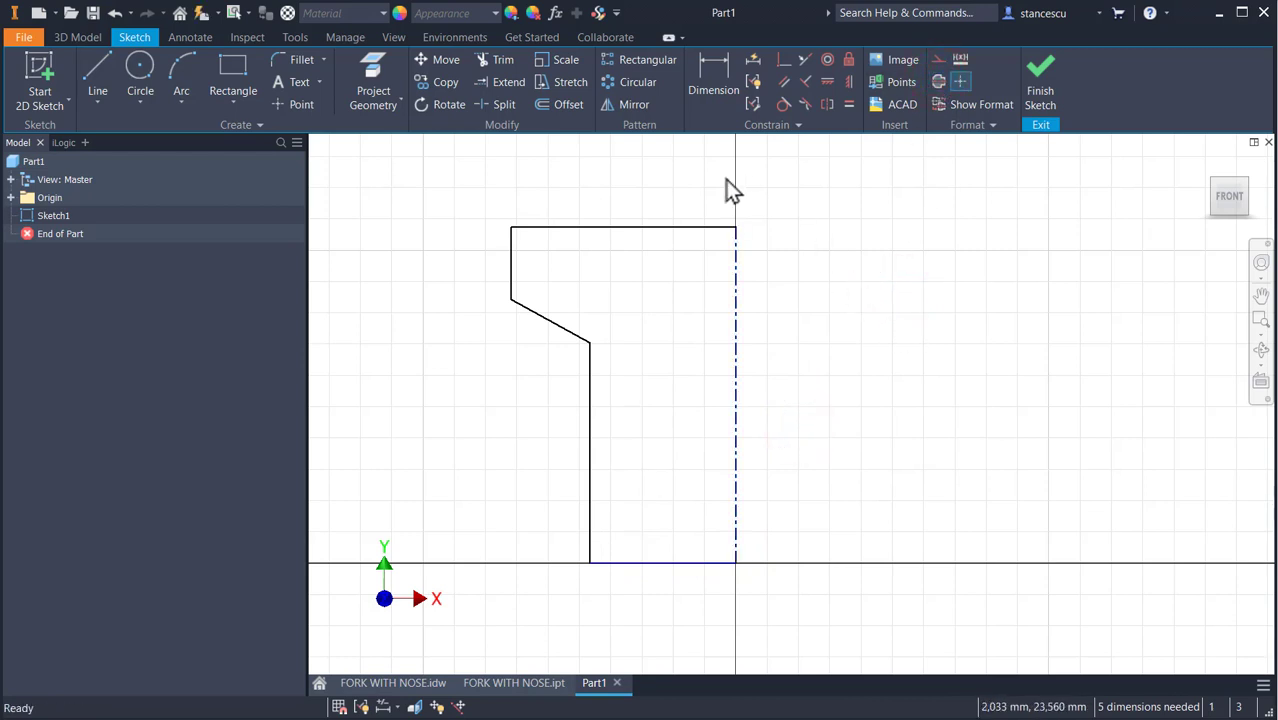
Dimension the overall profile height to 63 (entered as 68-5)
left_click(709, 80)
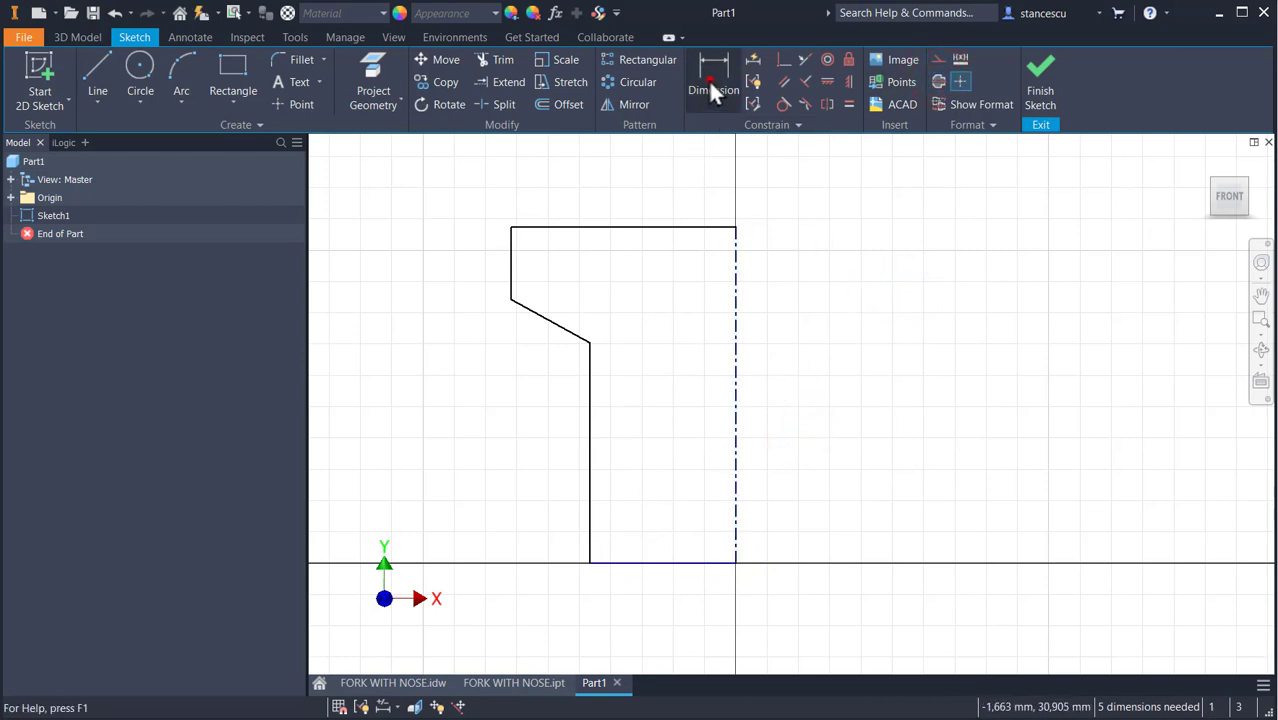
left_click(694, 229)
left_click(676, 563)
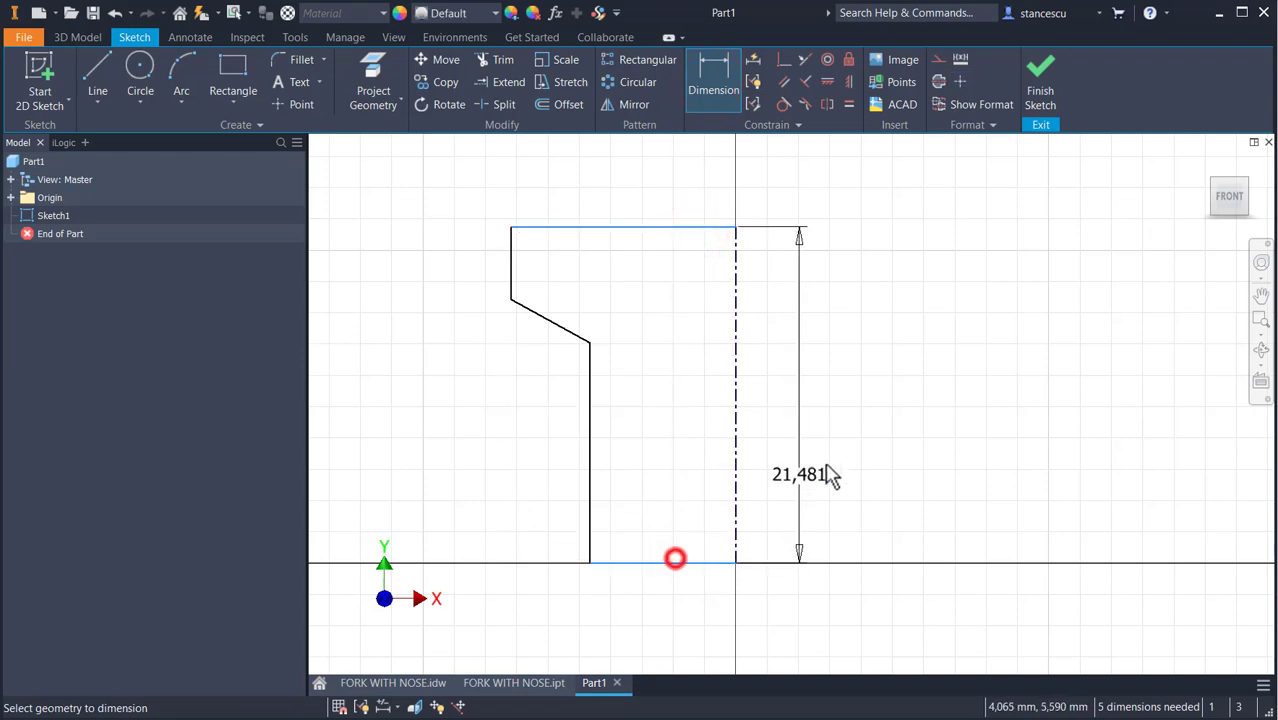
left_click(881, 419)
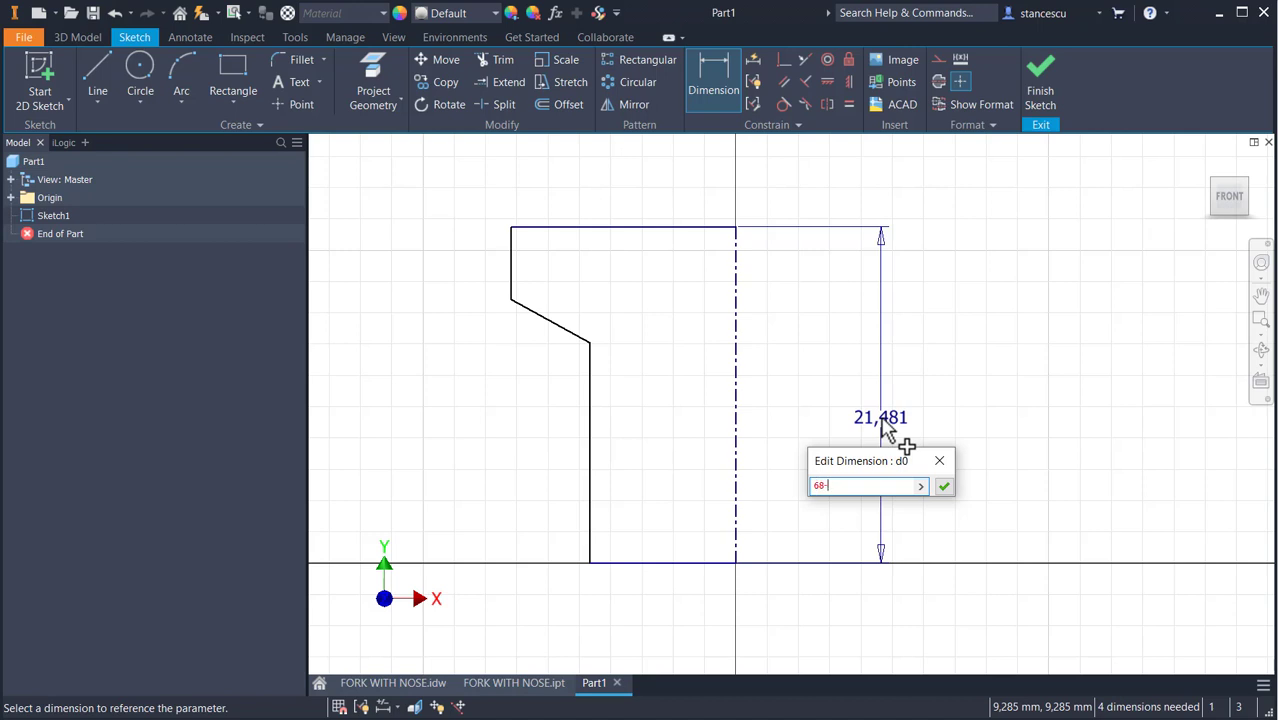
type("68-5")
key("Return")
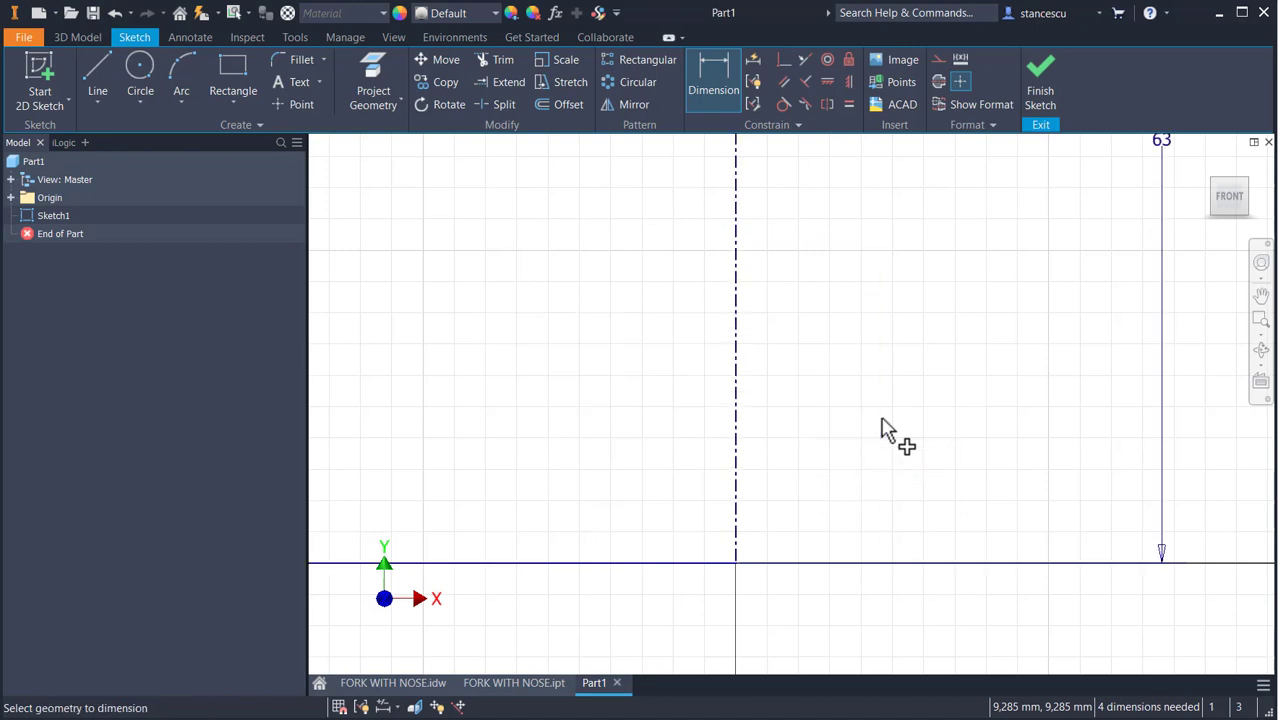
key("Home")
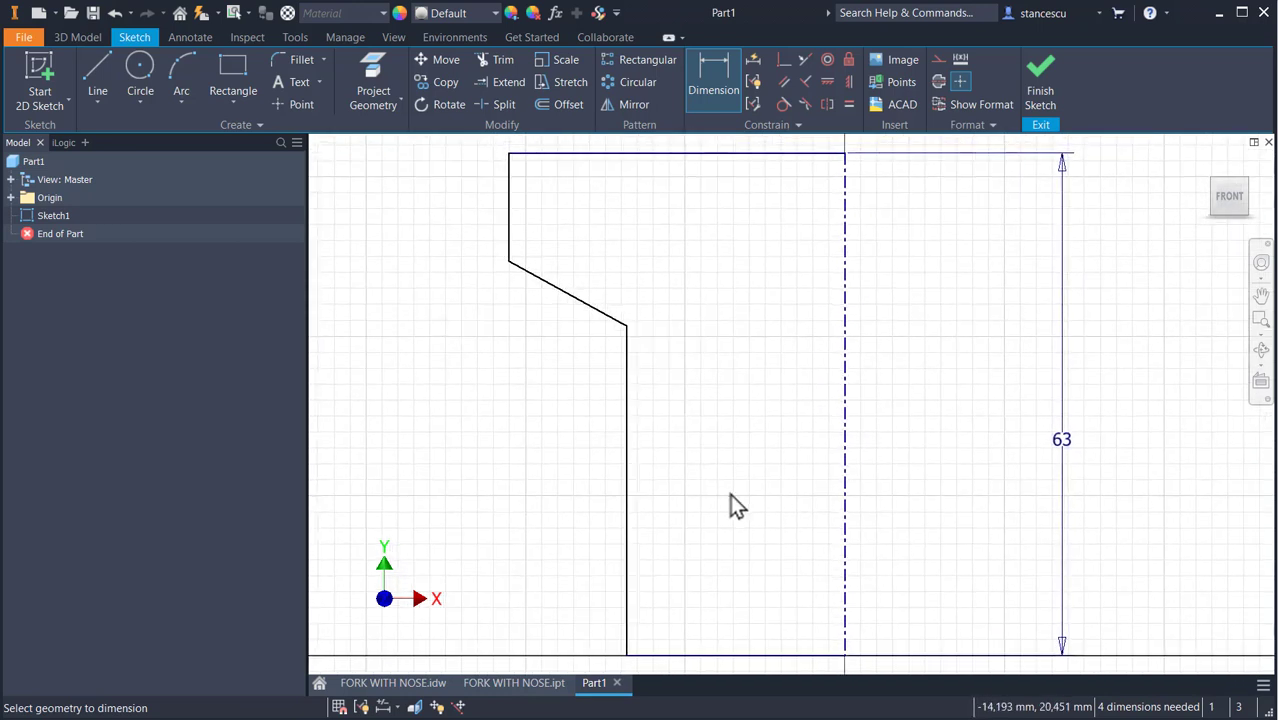
Dimension the shaft height to 45 and the sloped head edge at 110°
left_click(624, 430)
left_click(703, 440)
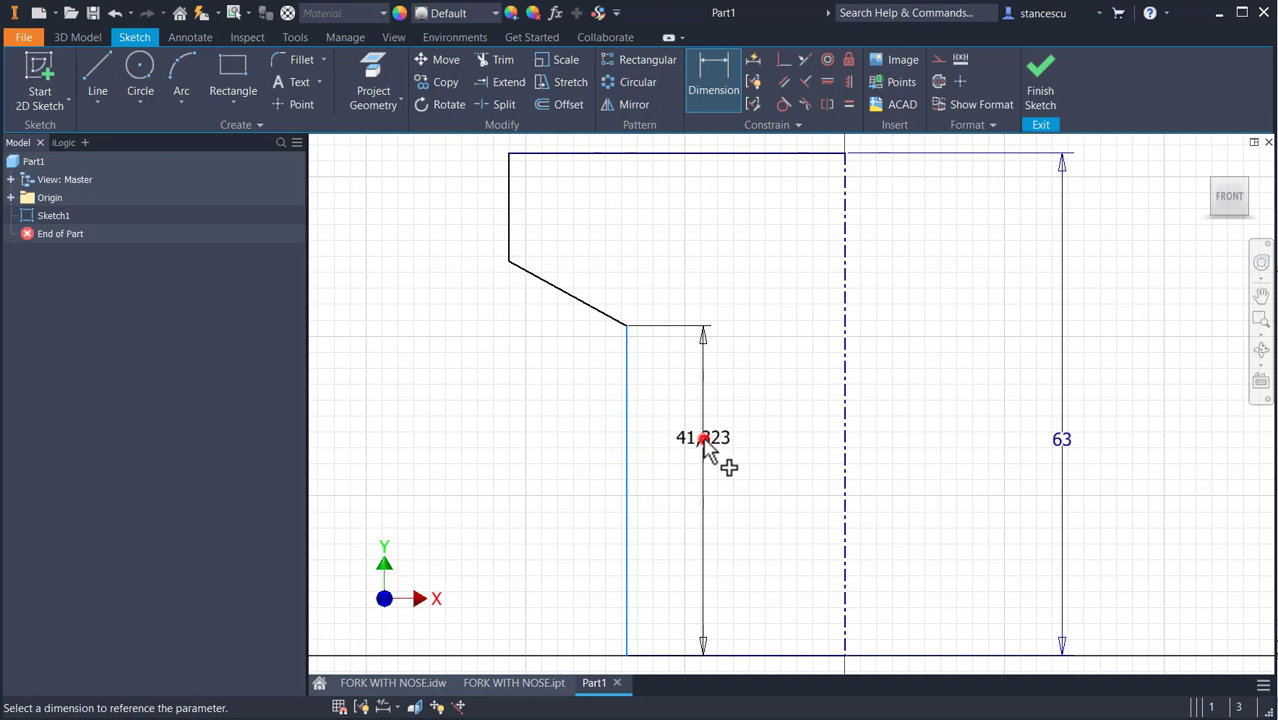
type("45")
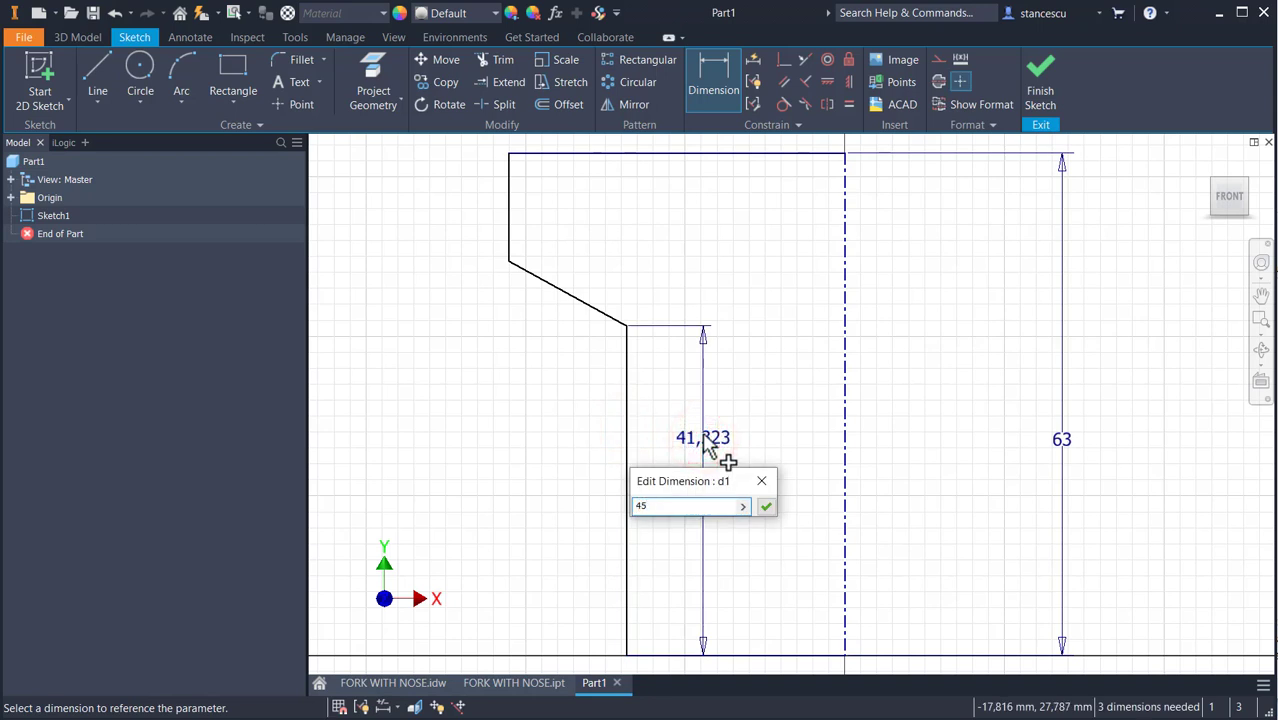
key("Return")
left_click(573, 271)
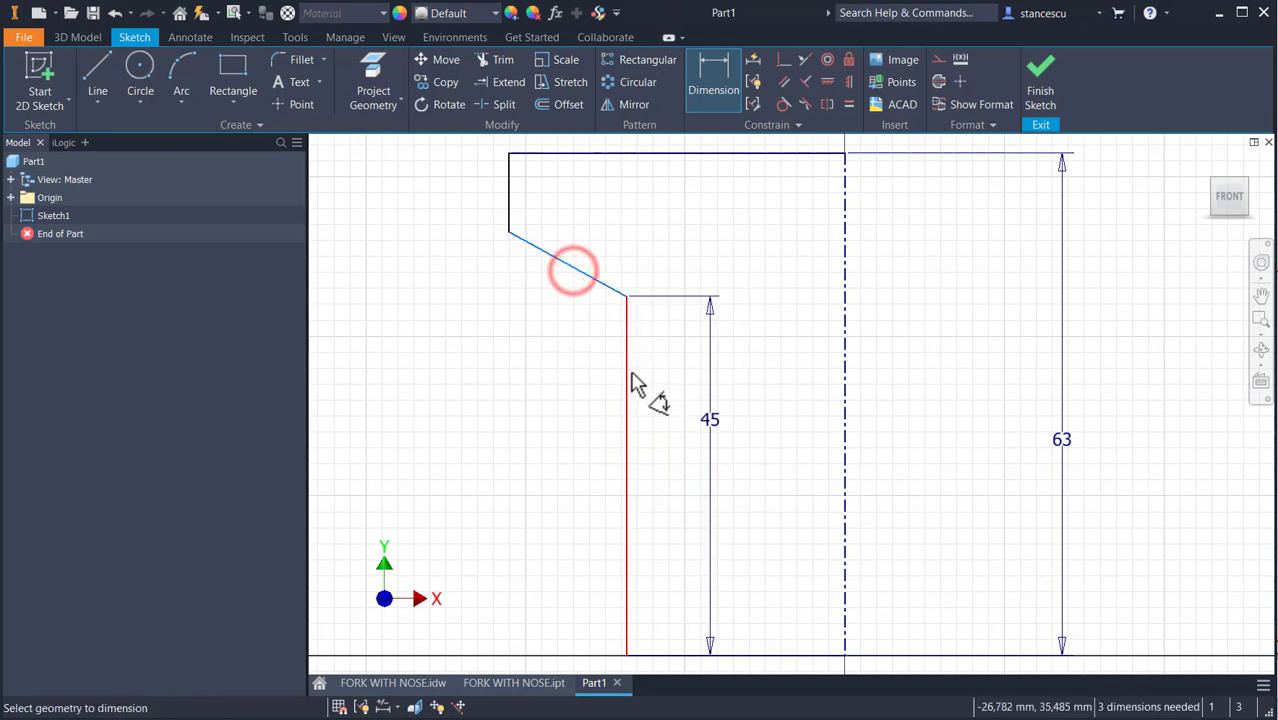
left_click(630, 377)
left_click(518, 377)
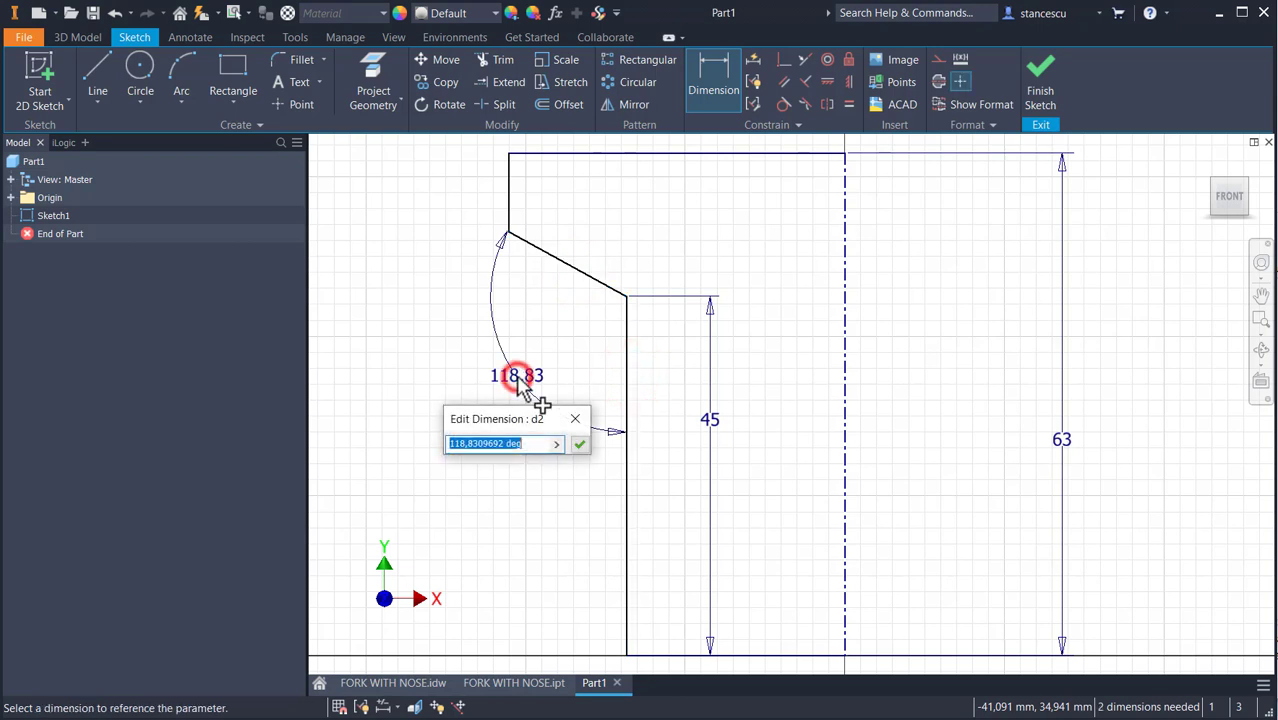
type("110")
key("Return")
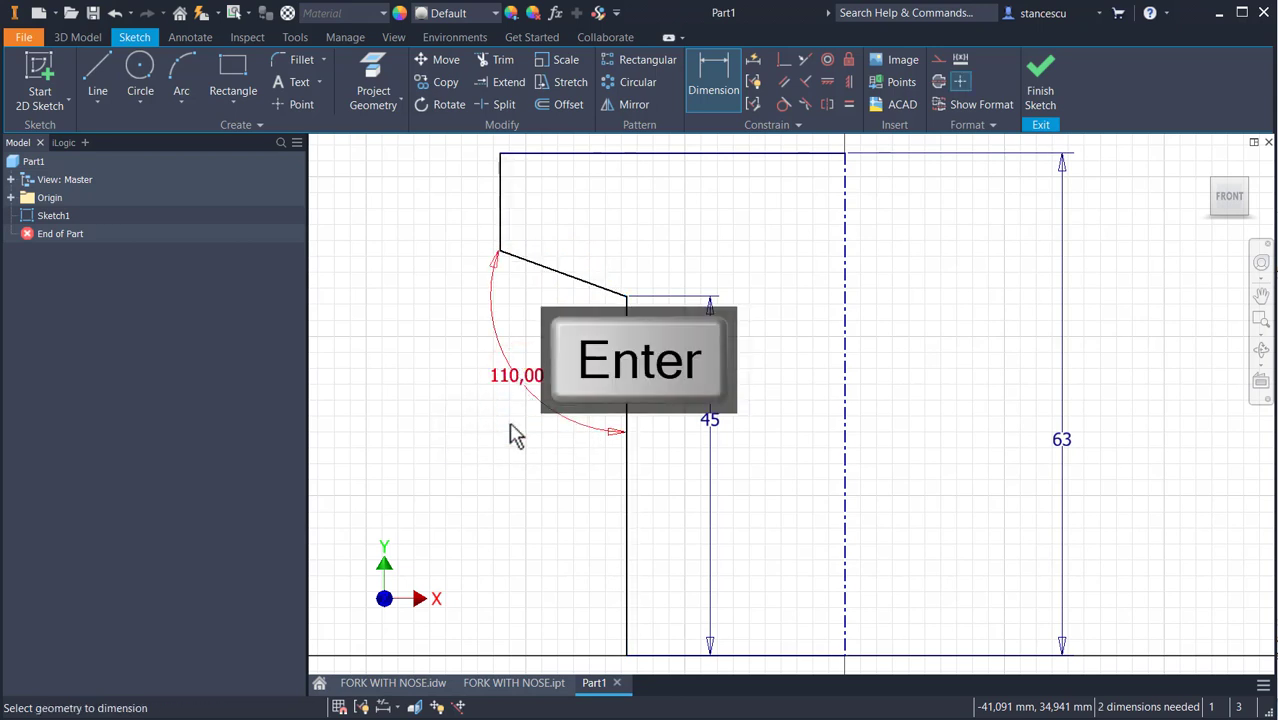
Dimension the shaft diameter to Ø50 and the head diameter to Ø72 about the centerline
middle_click_drag(745, 550, 747, 410)
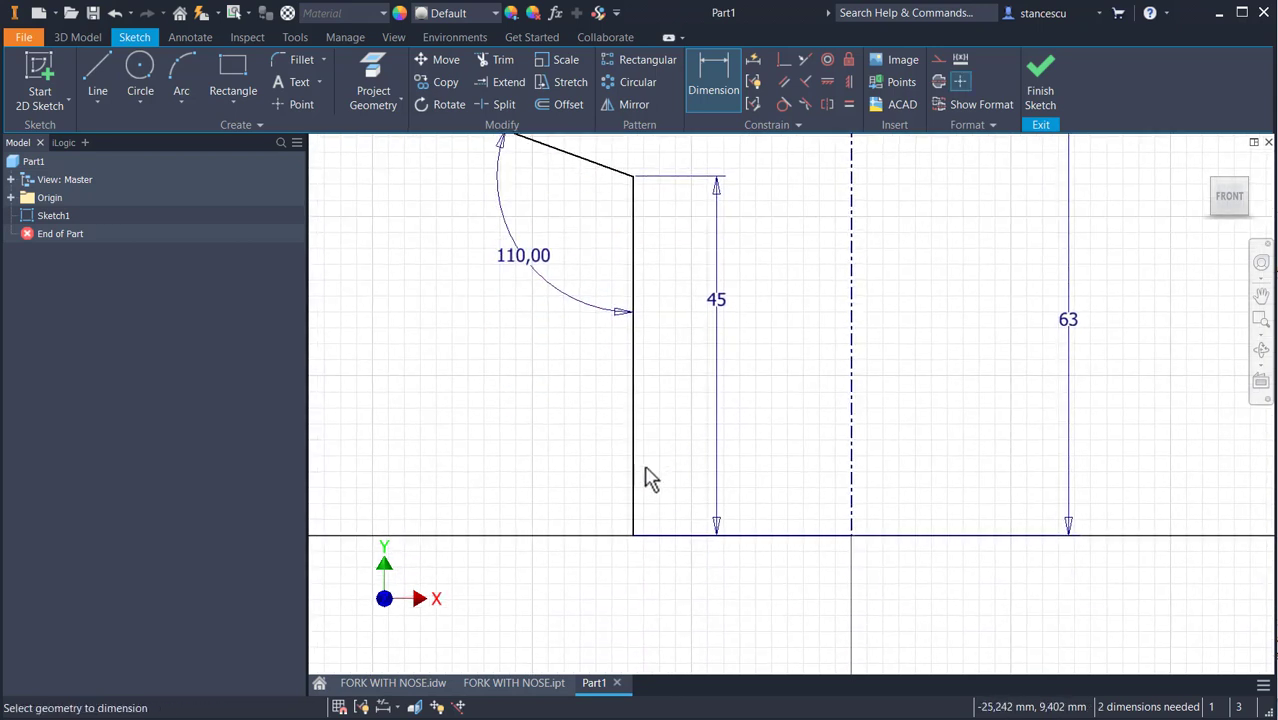
left_click(637, 482)
left_click(850, 491)
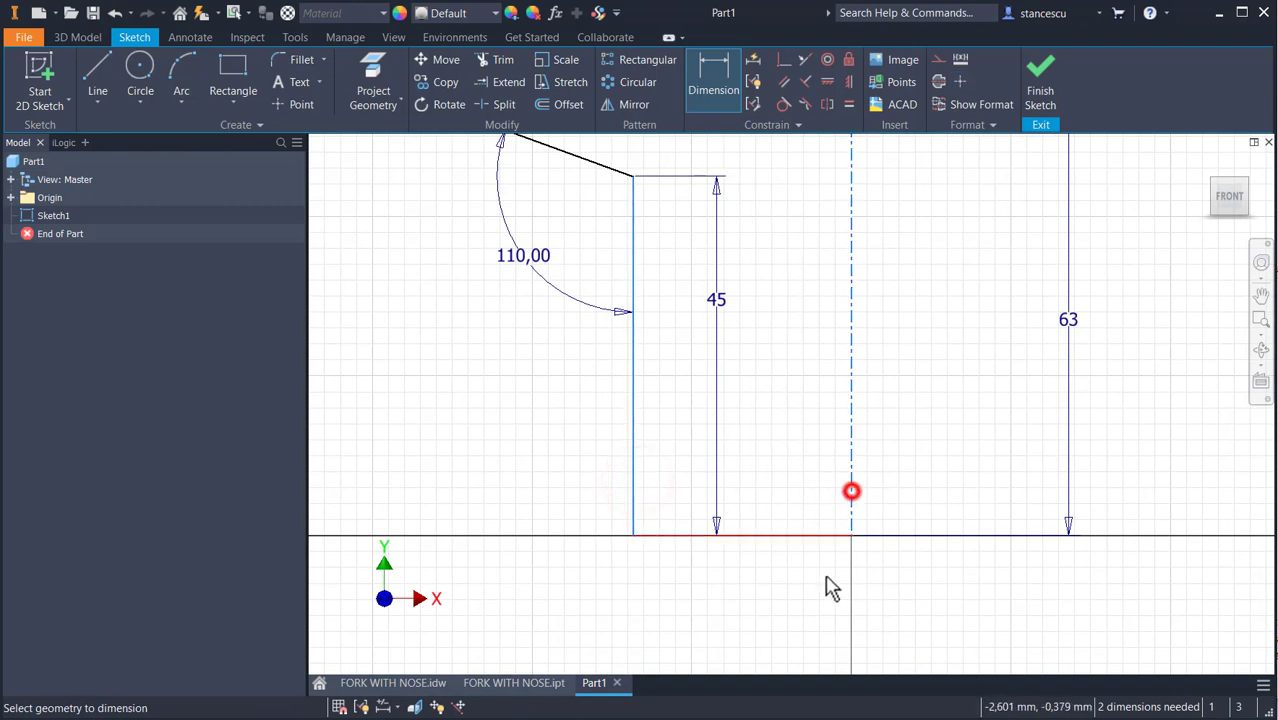
left_click(818, 603)
type("50")
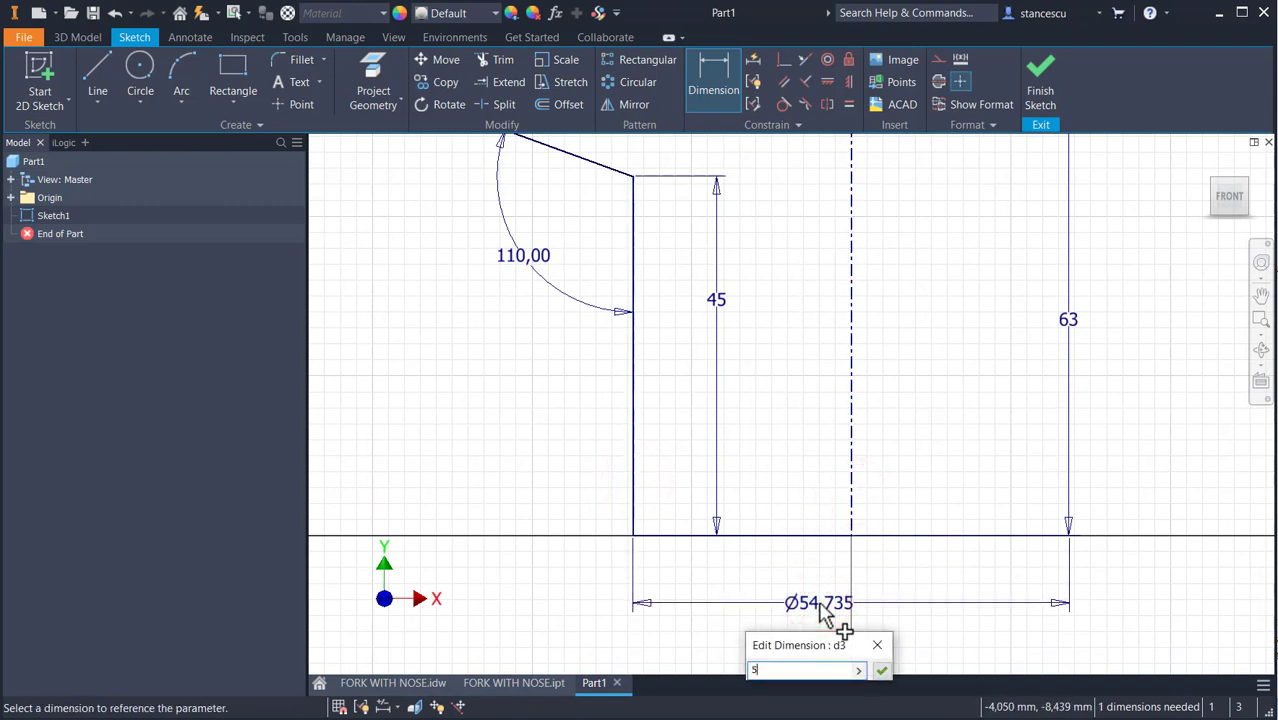
key("Return")
middle_click_drag(800, 497, 787, 676)
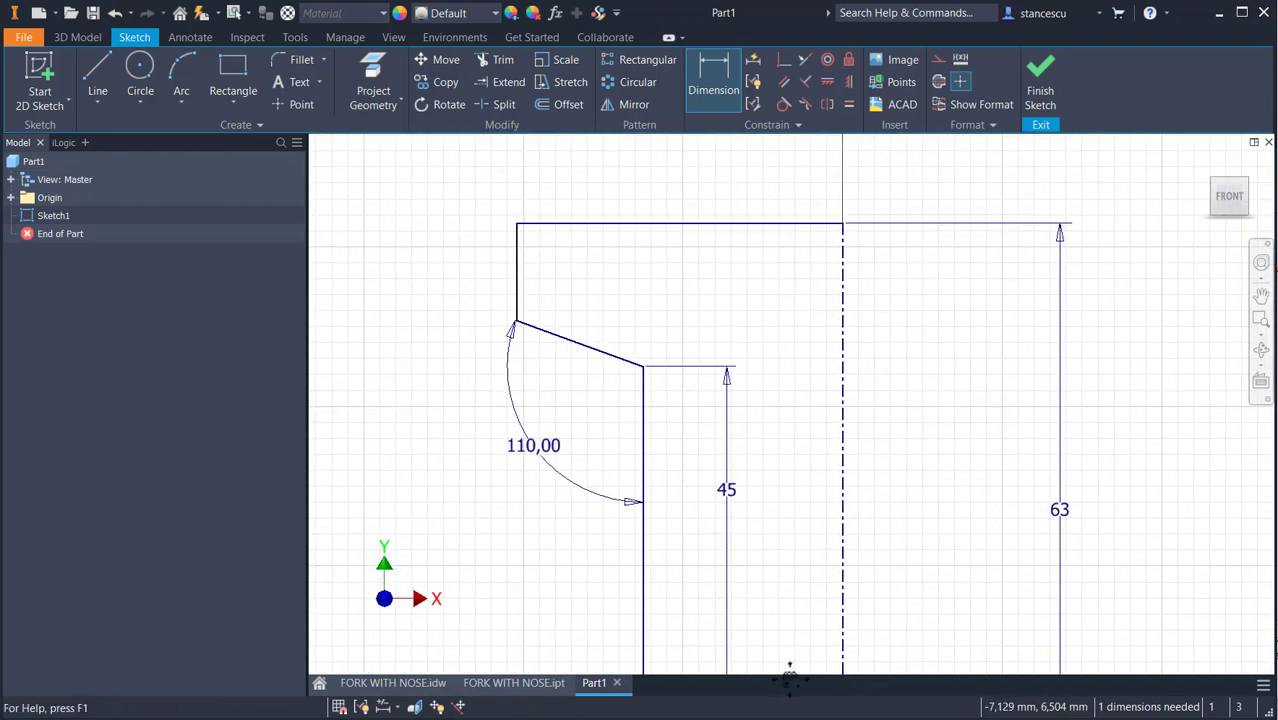
left_click(516, 280)
left_click(842, 317)
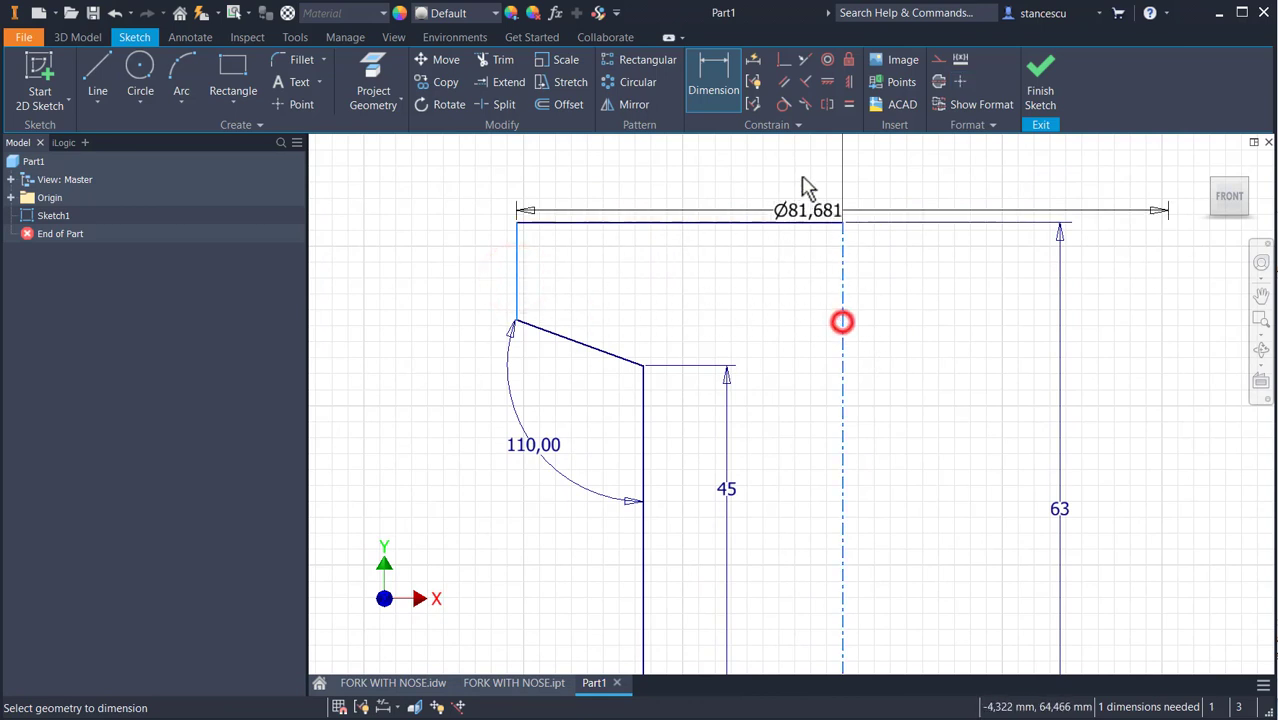
left_click(803, 165)
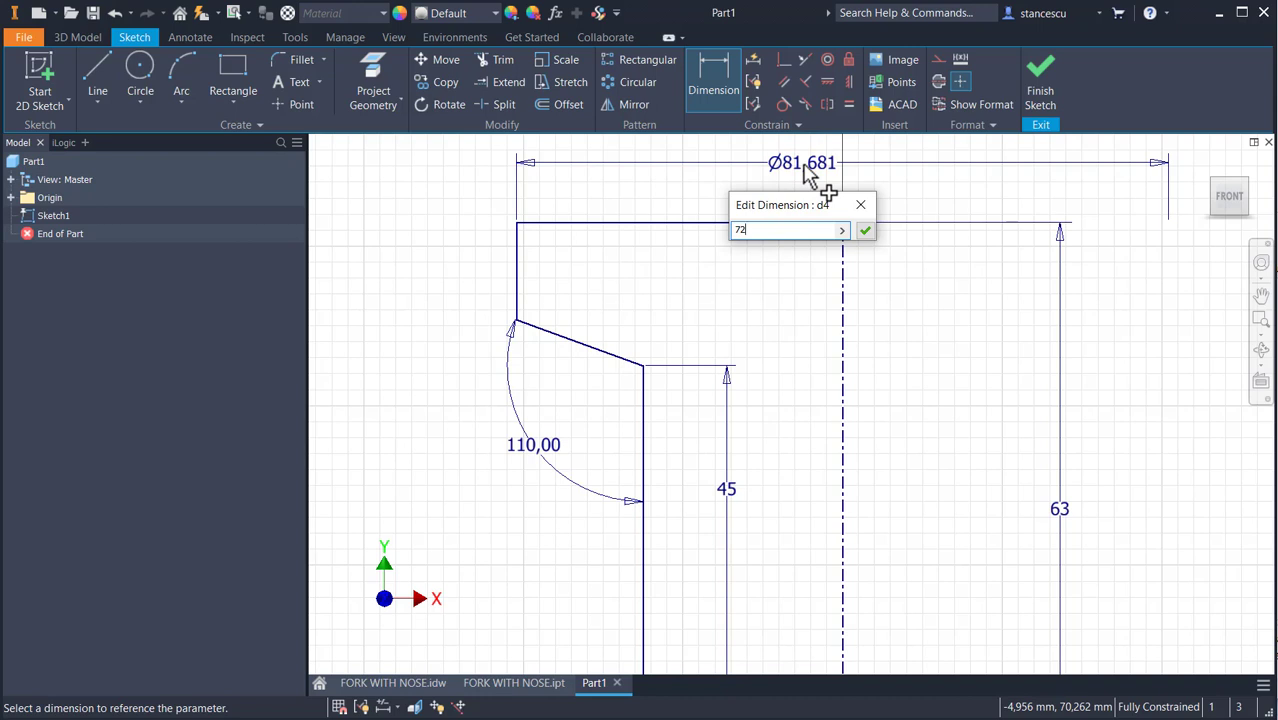
key("Return")
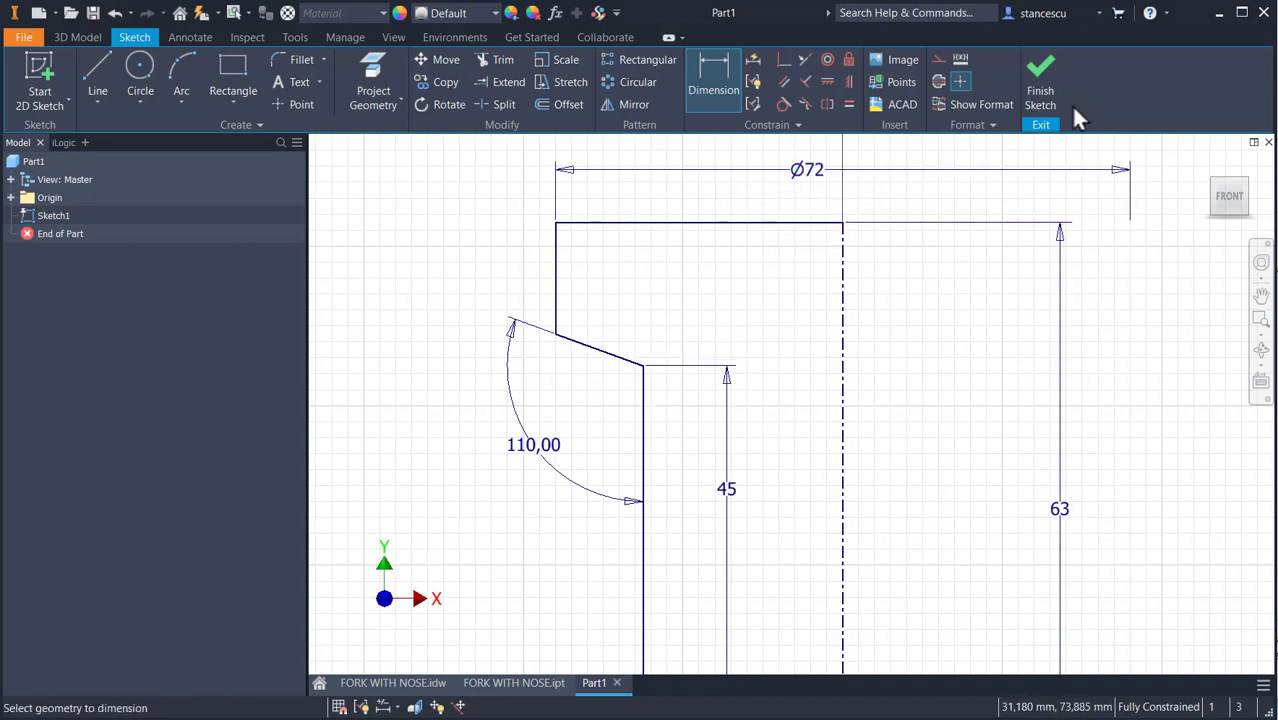
Finish the sketch and revolve the profile 360° about the centerline into Revolution1
left_click(1040, 70)
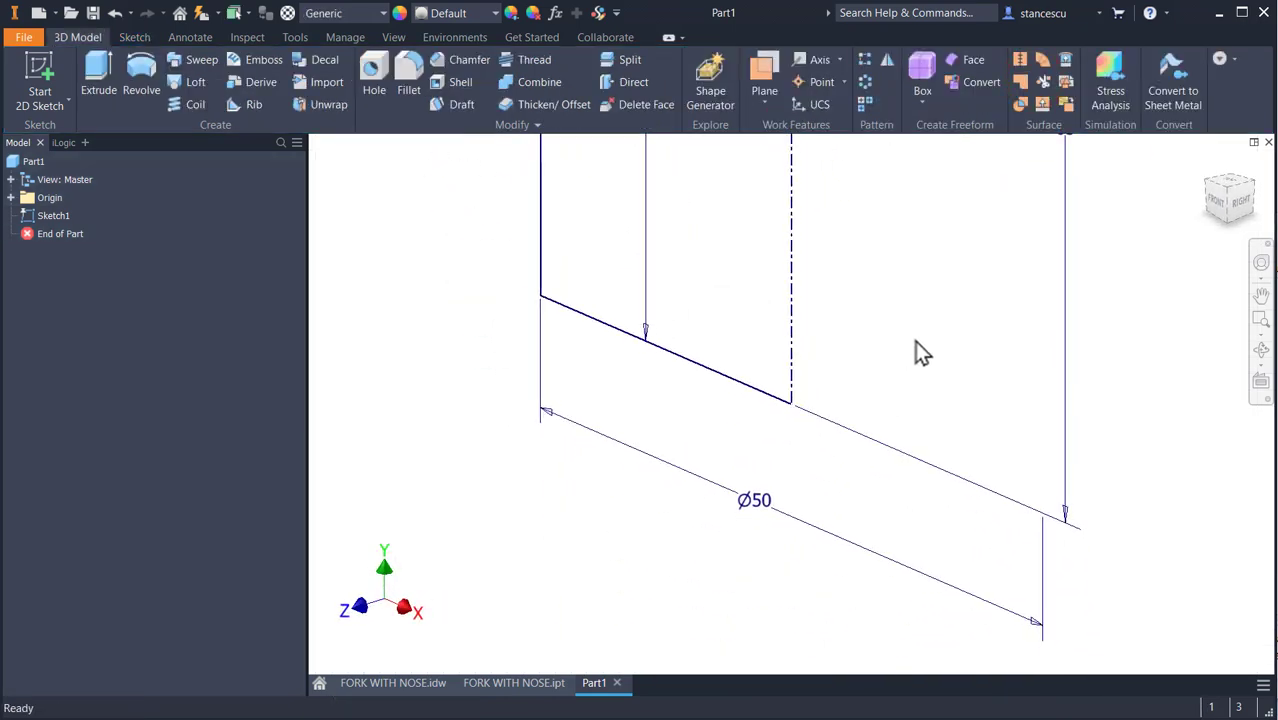
key("F6")
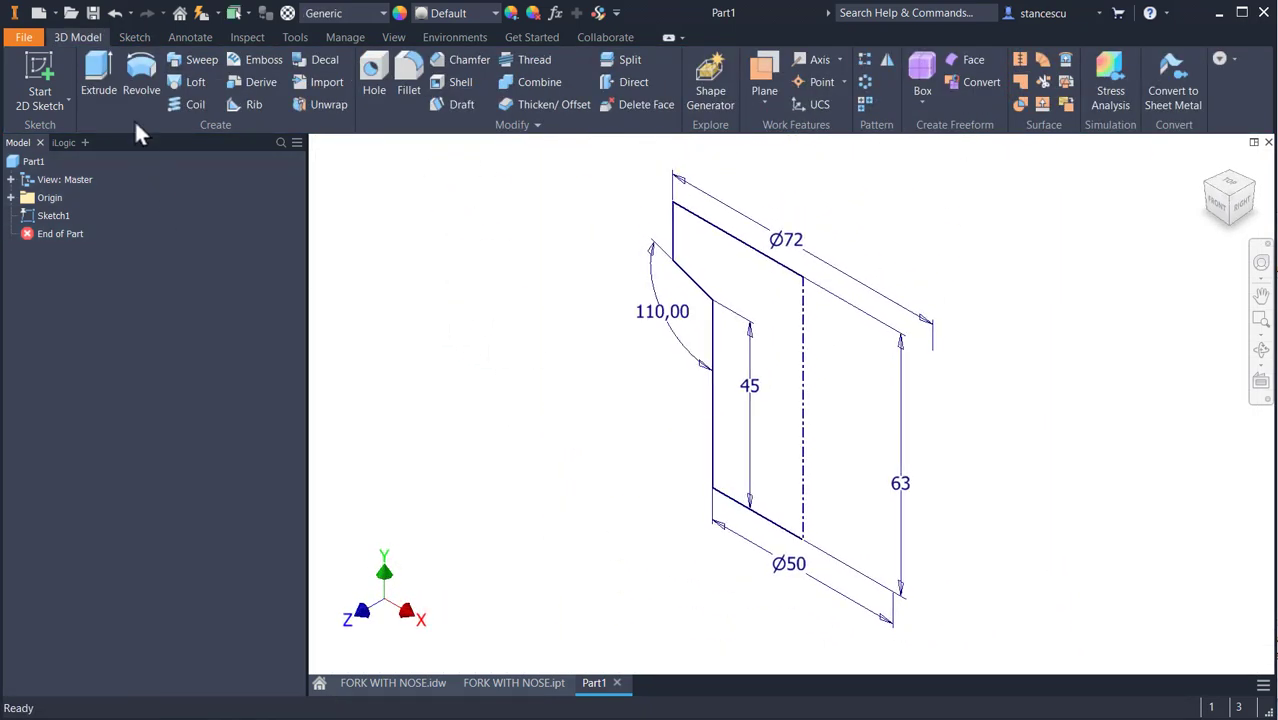
left_click(139, 78)
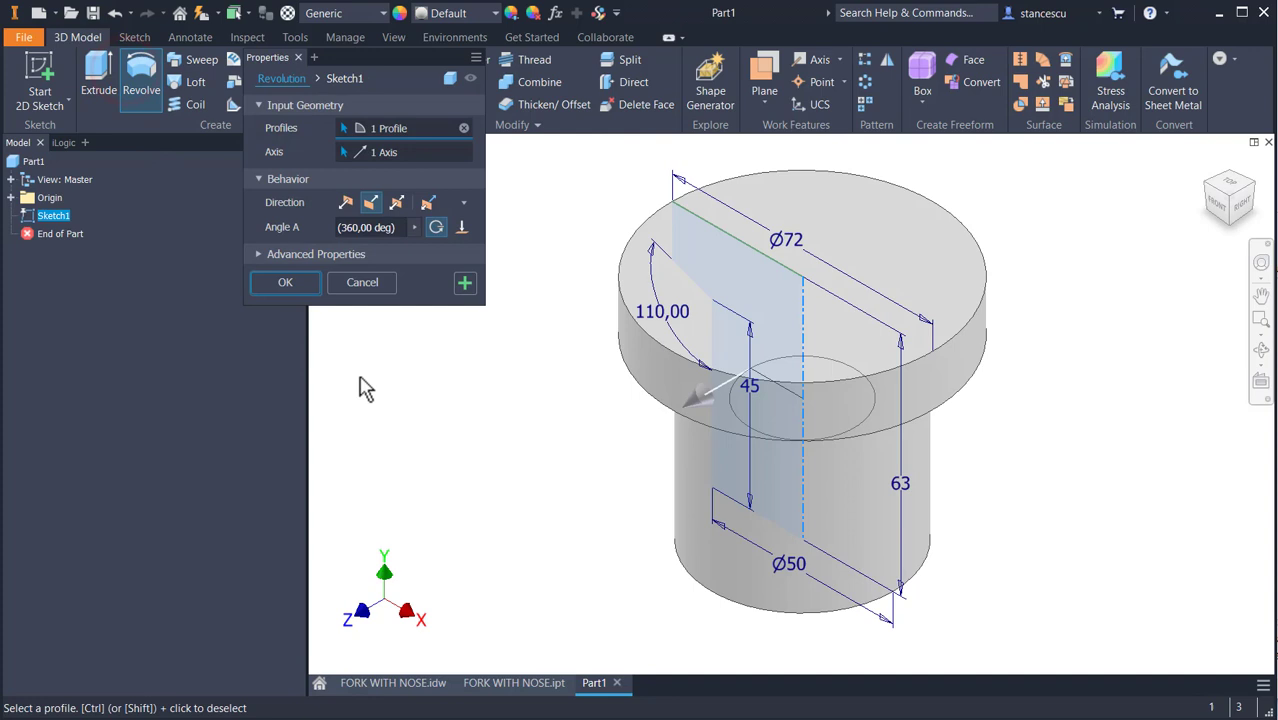
left_click(284, 282)
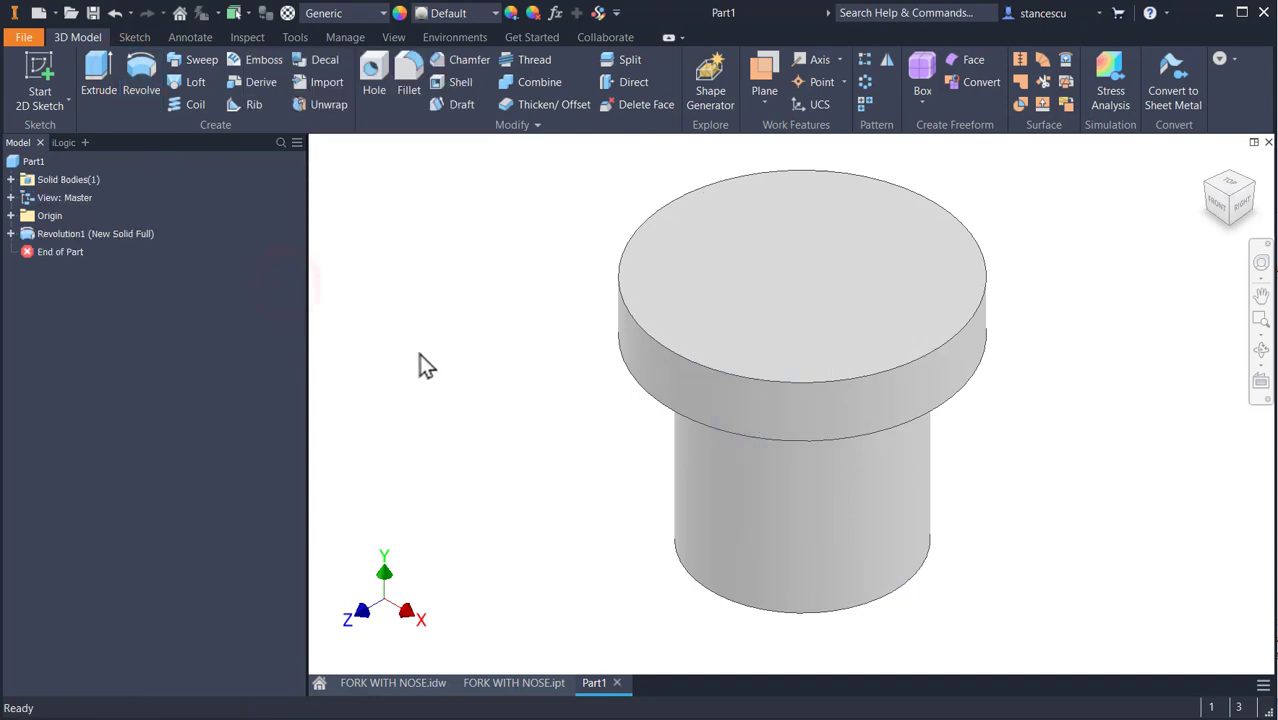
Start Sketch2 on the XY origin plane and slice the graphics to expose the T-shaped section
left_click(11, 216)
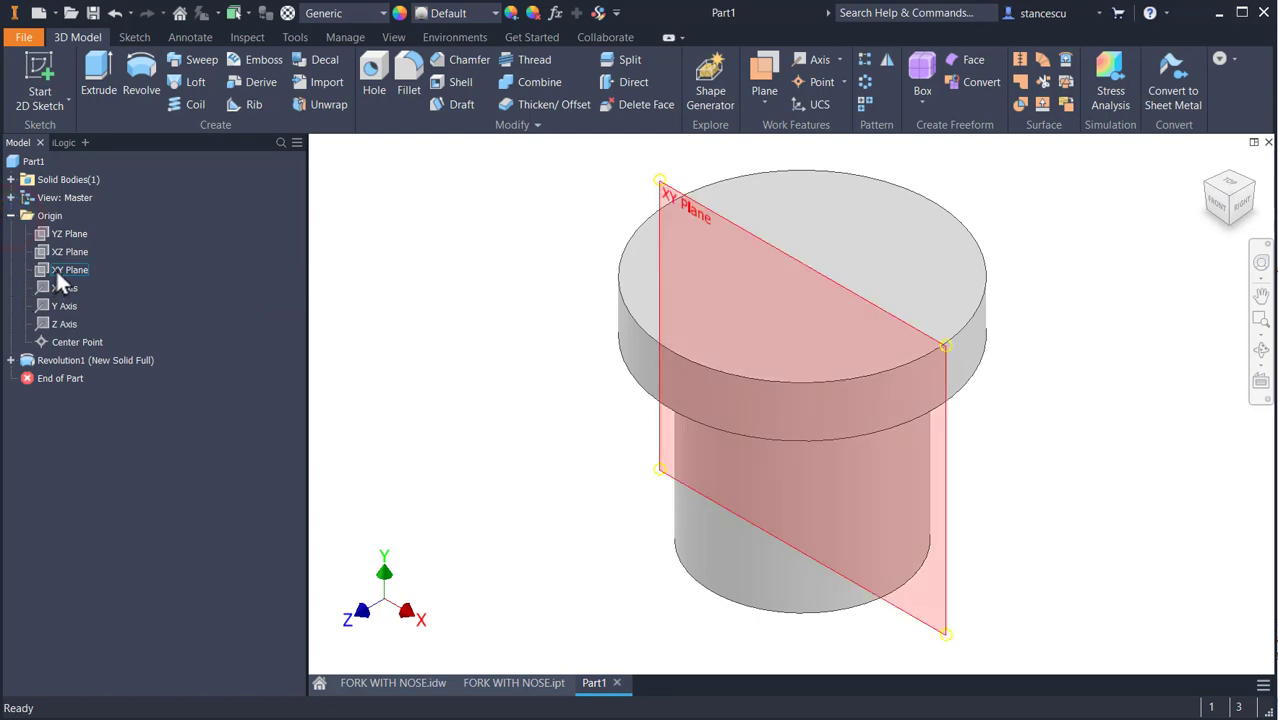
left_click(53, 268)
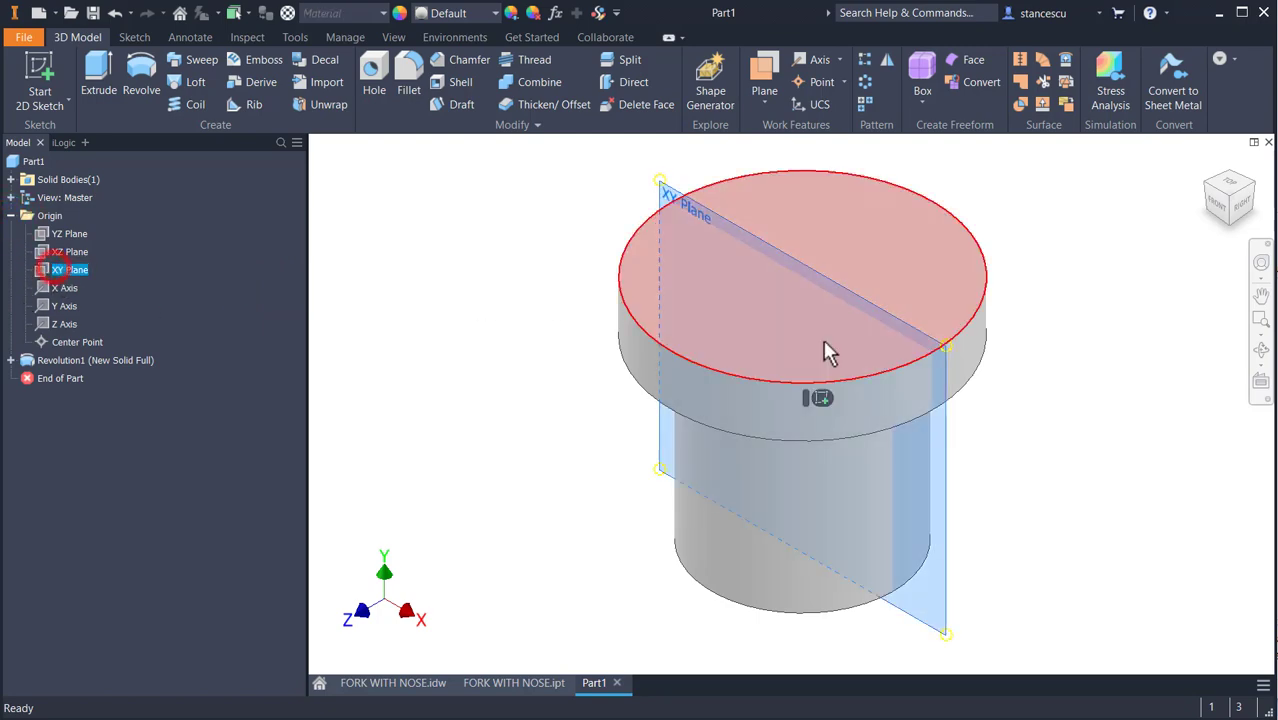
left_click(819, 399)
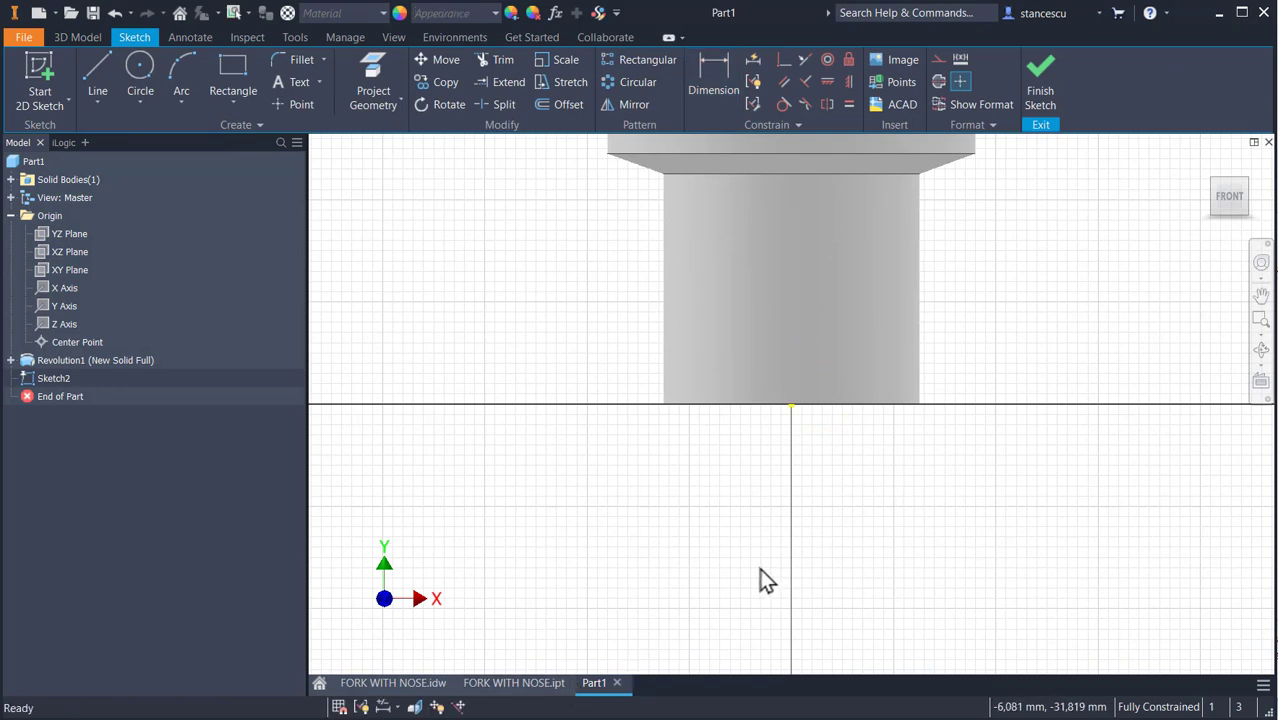
key("F7")
middle_click_drag(859, 533, 886, 662)
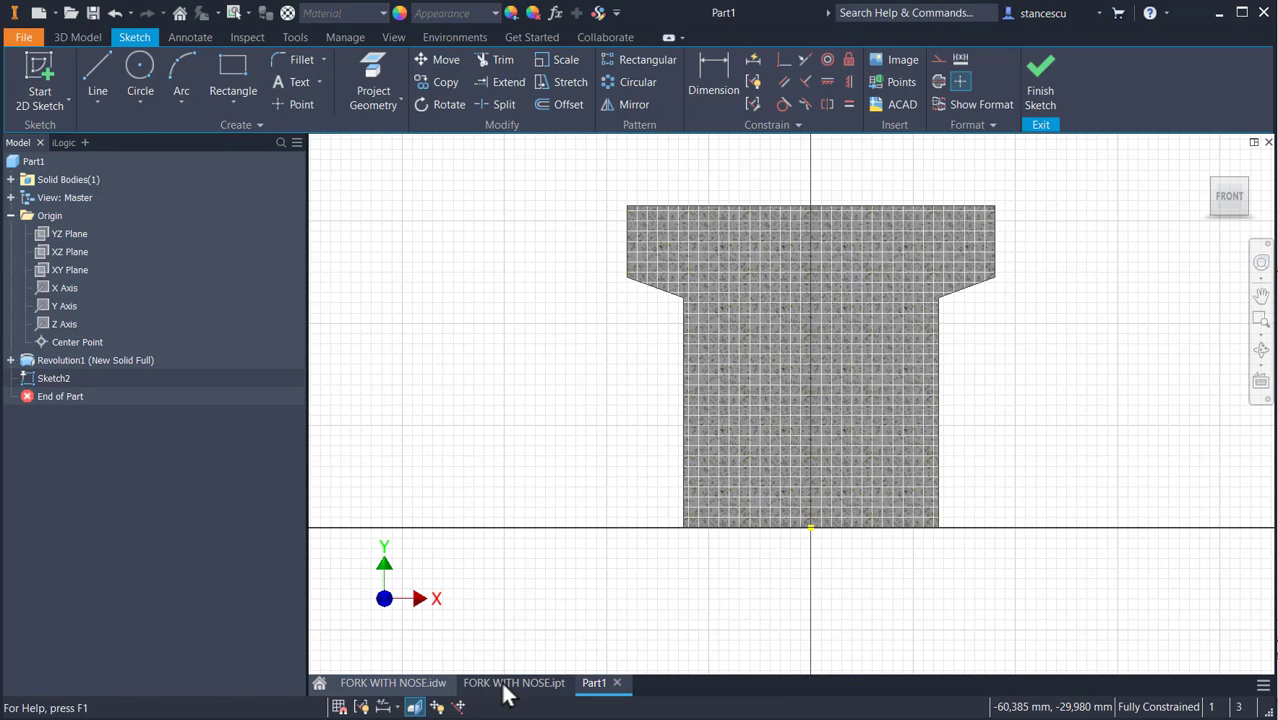
On the FORK WITH NOSE drawing, check the top view's 80 and lug's 24 dimensions, then return to section B-B
left_click(424, 685)
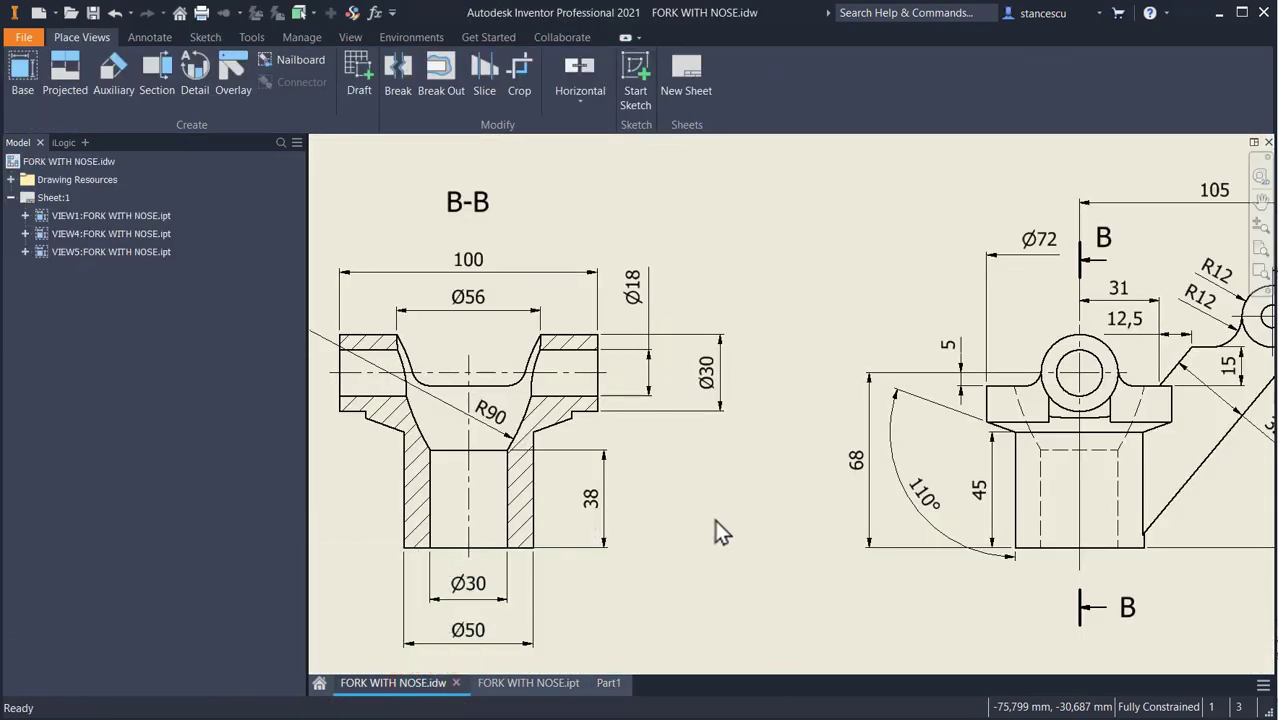
middle_click_drag(900, 362, 832, 648)
middle_click_drag(1004, 431, 973, 534)
middle_click_drag(998, 330, 1004, 365)
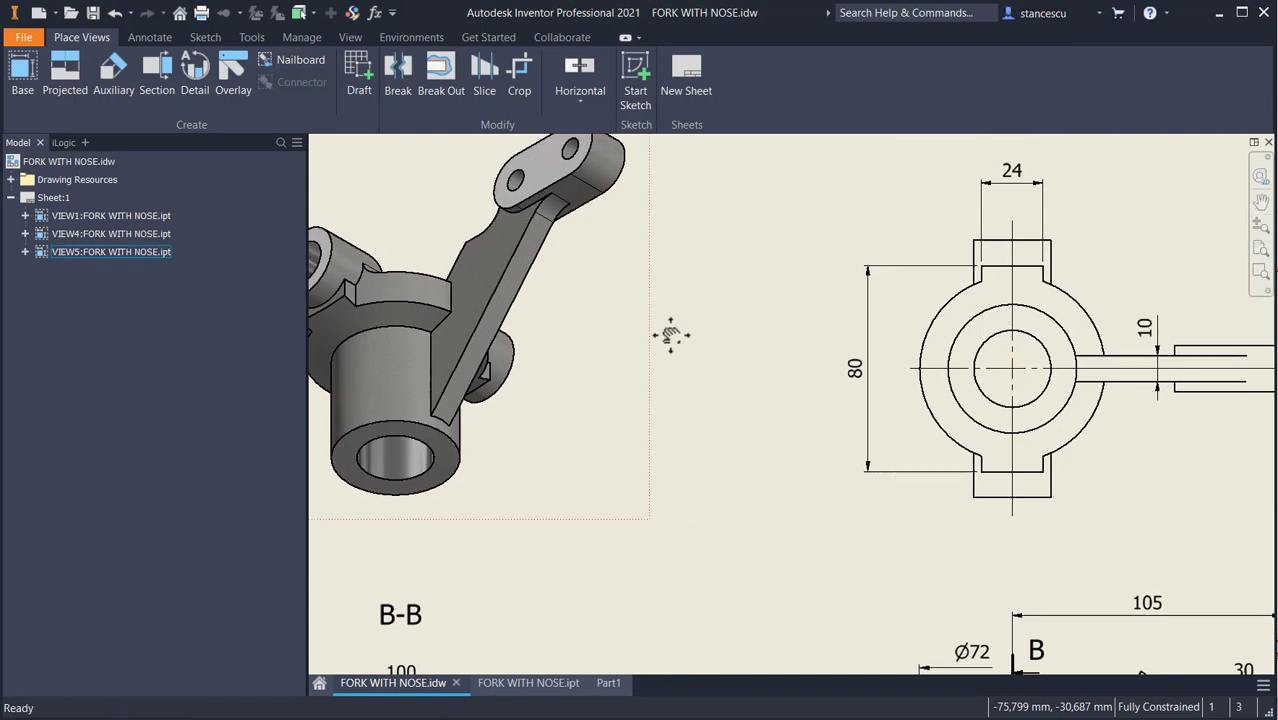
middle_click_drag(373, 271, 490, 300)
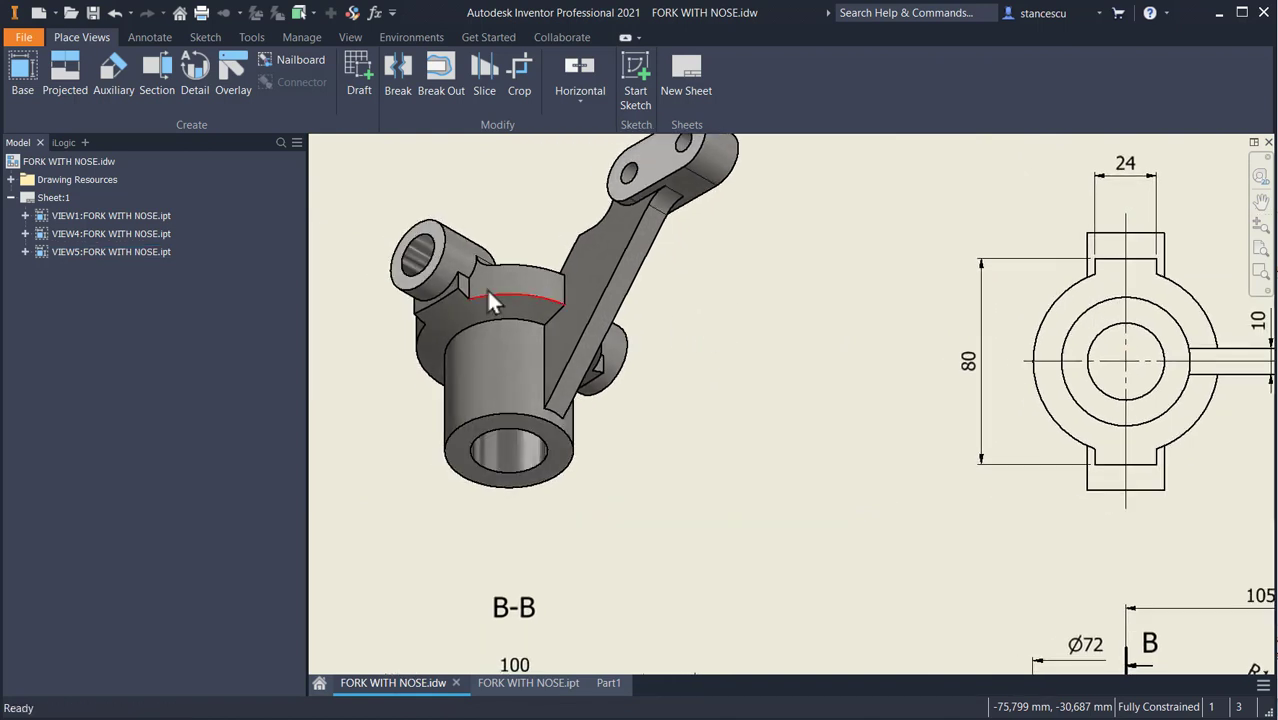
left_click(598, 372)
left_click(984, 368)
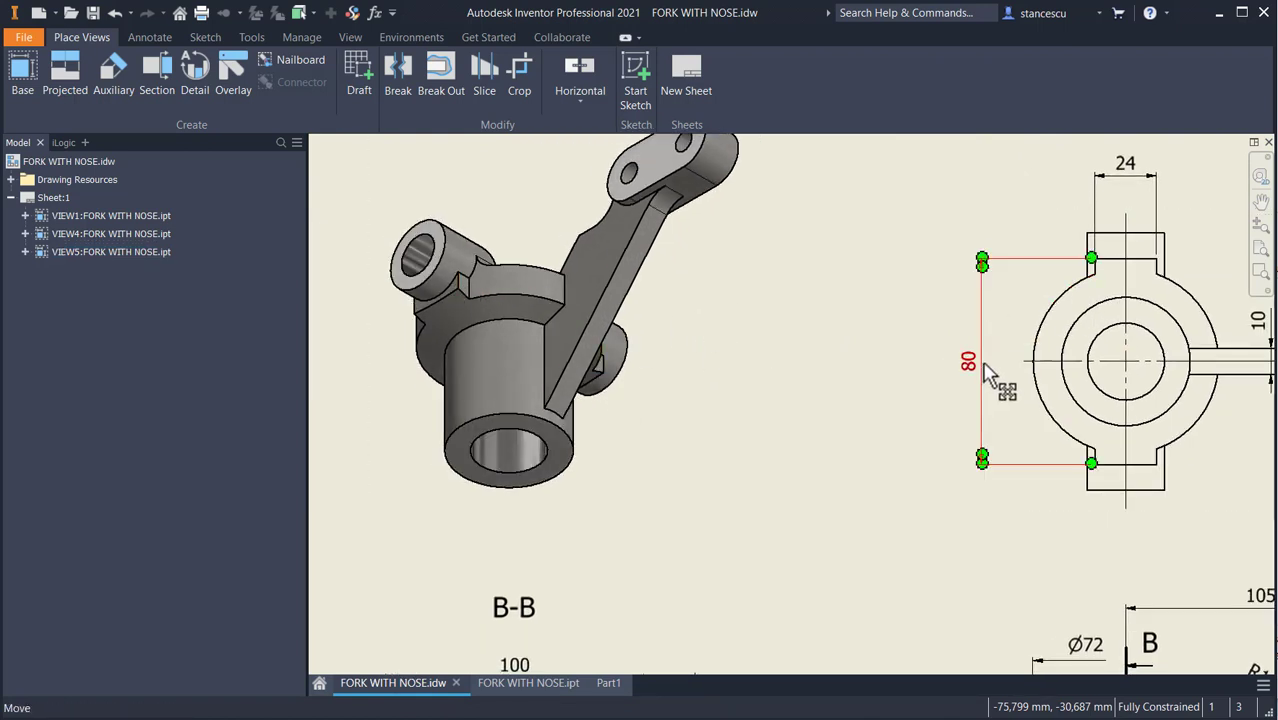
left_click(1155, 178)
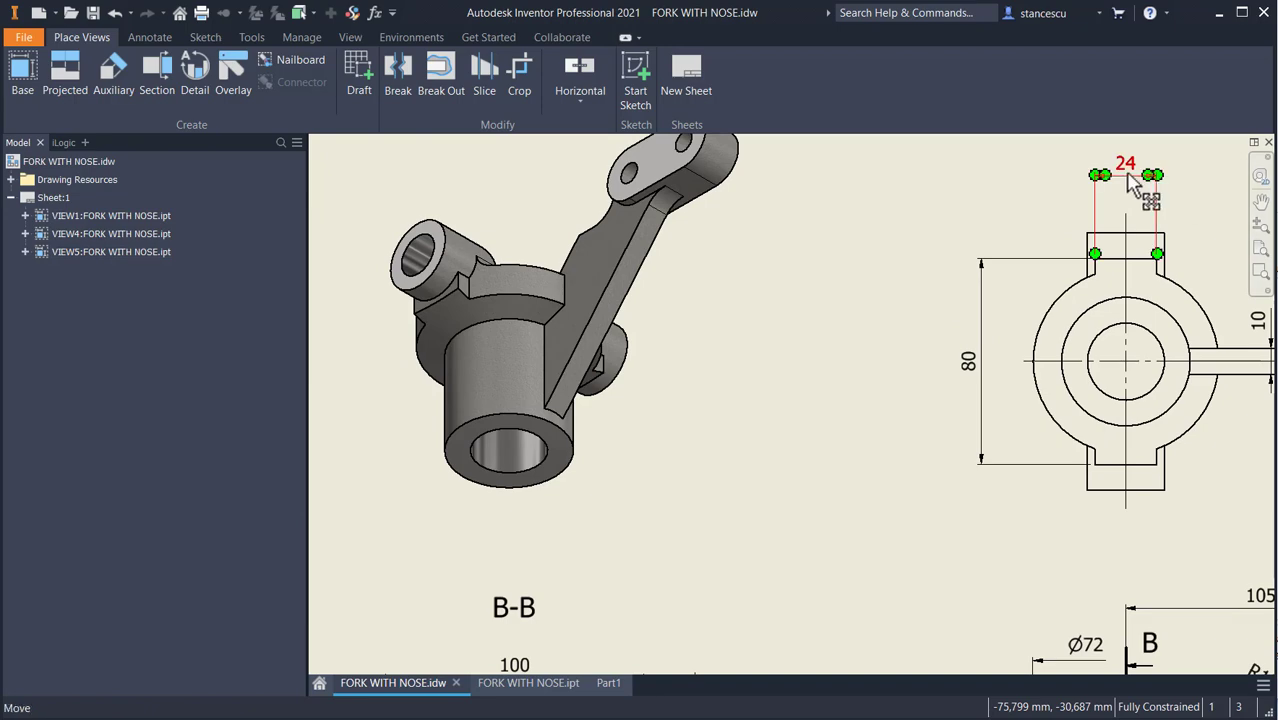
left_click(821, 372)
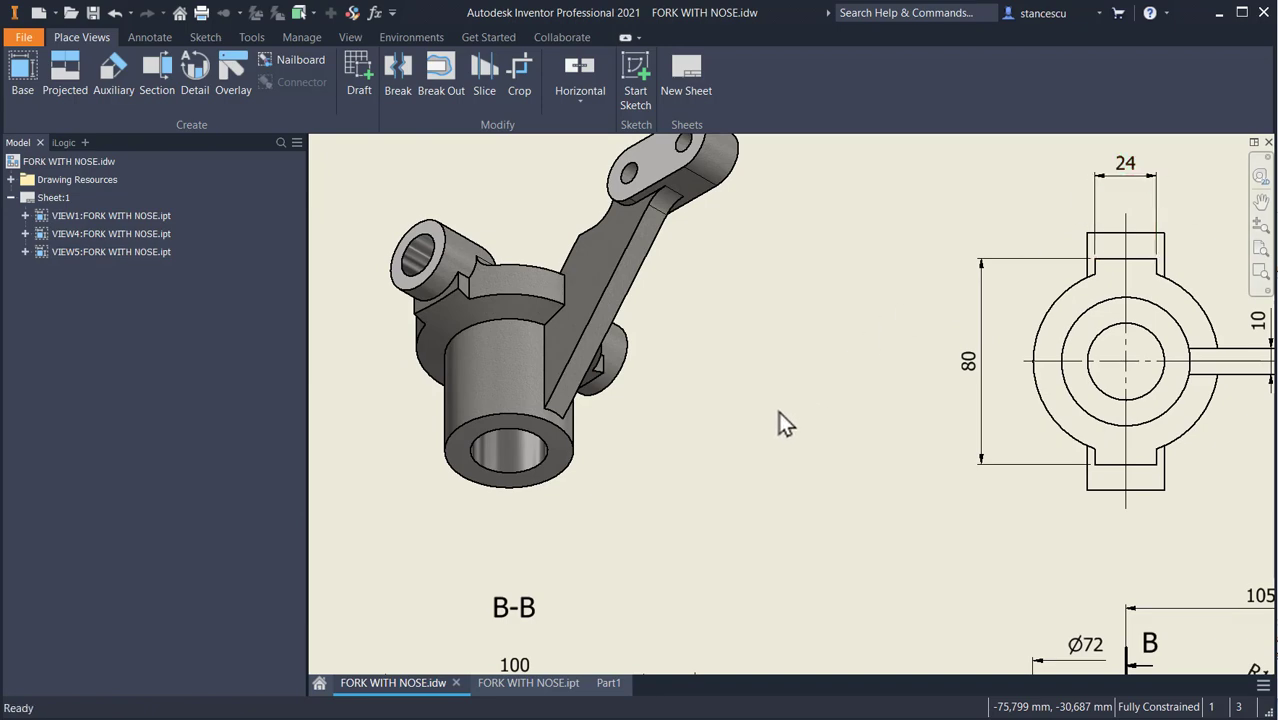
mouse_move(781, 410)
middle_mouse_down()
mouse_move(811, 405)
mouse_move(802, 290)
mouse_move(804, 336)
mouse_move(791, 297)
middle_mouse_up()
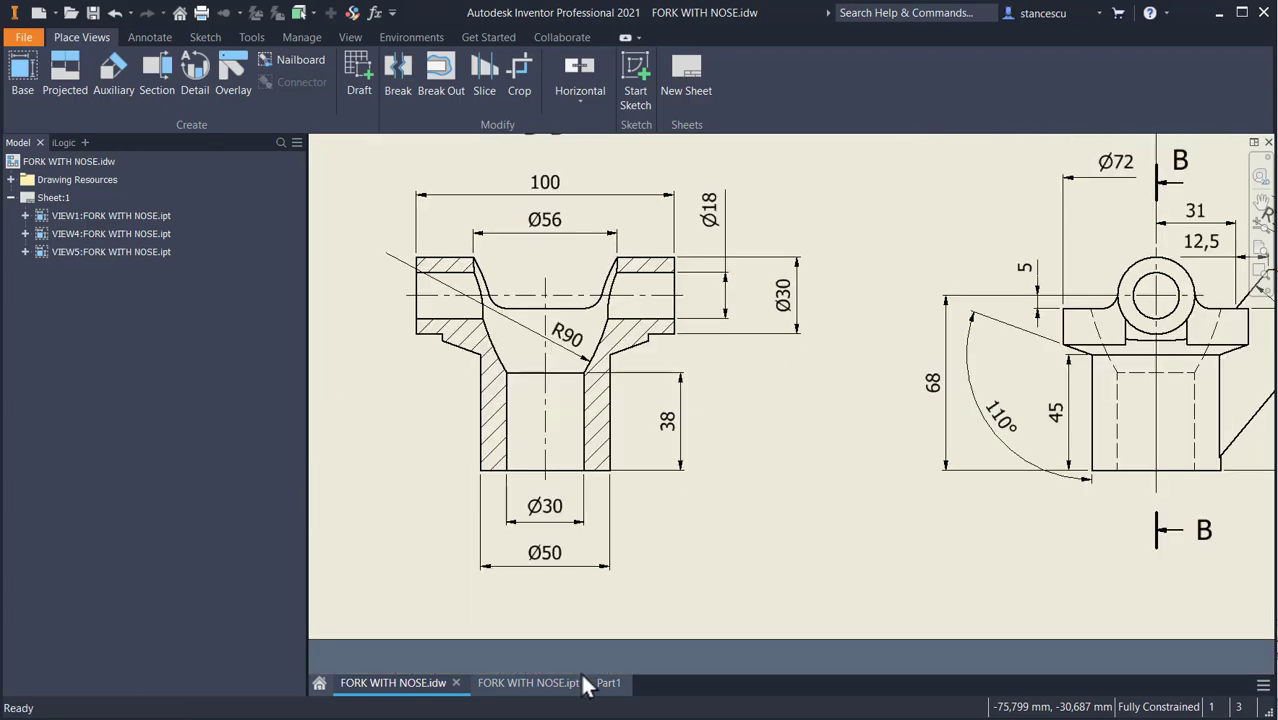
Draw a rectangle from the head's top edge with its bottom midpoint coincident to the origin
left_click(608, 682)
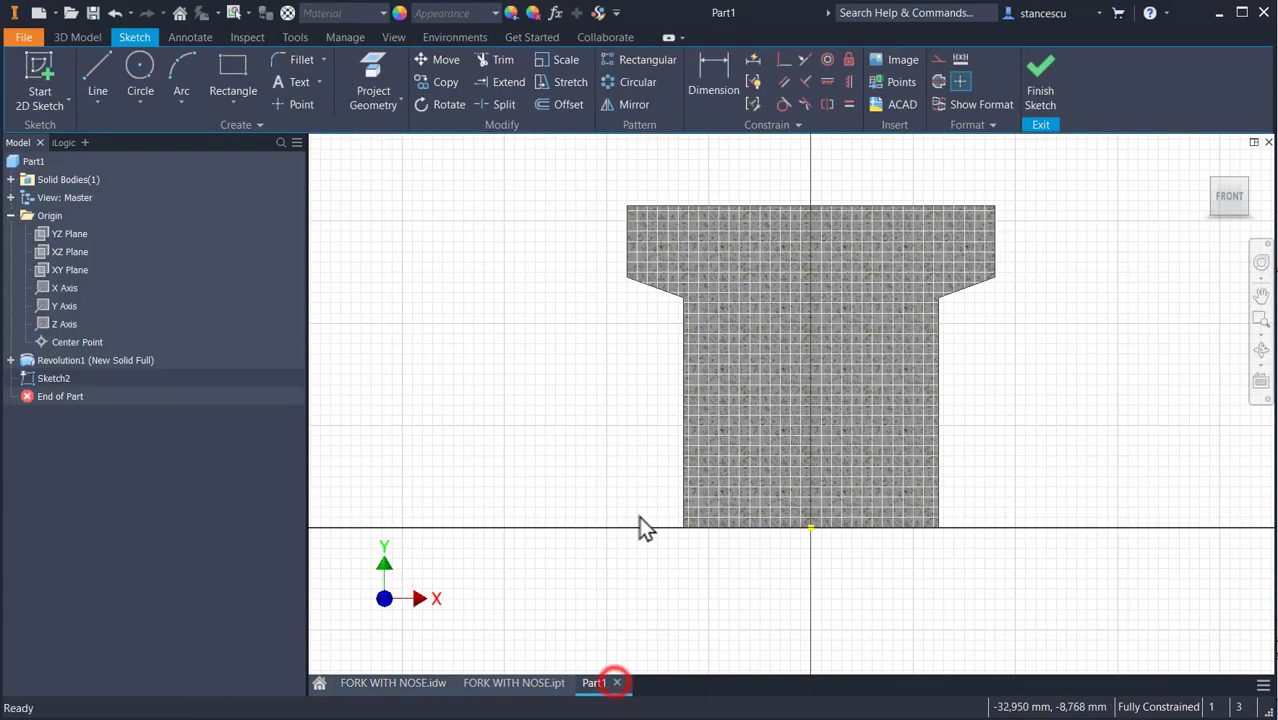
left_click(233, 75)
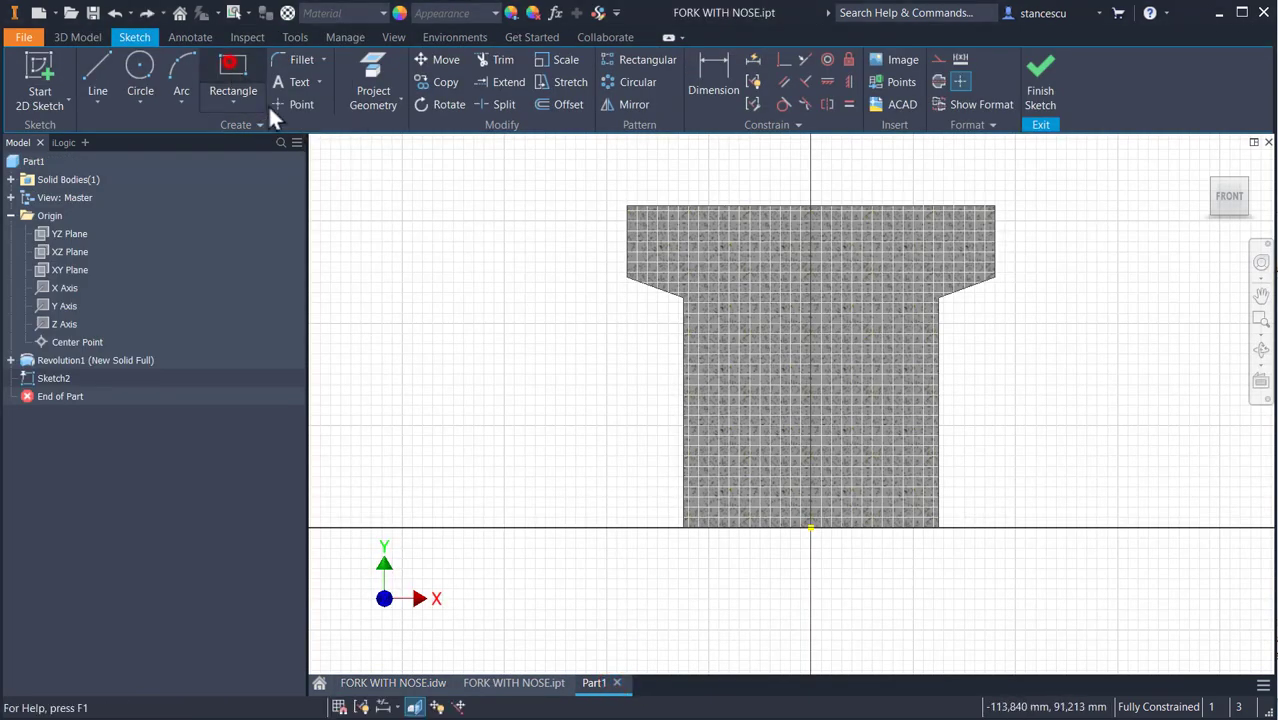
left_click(746, 206)
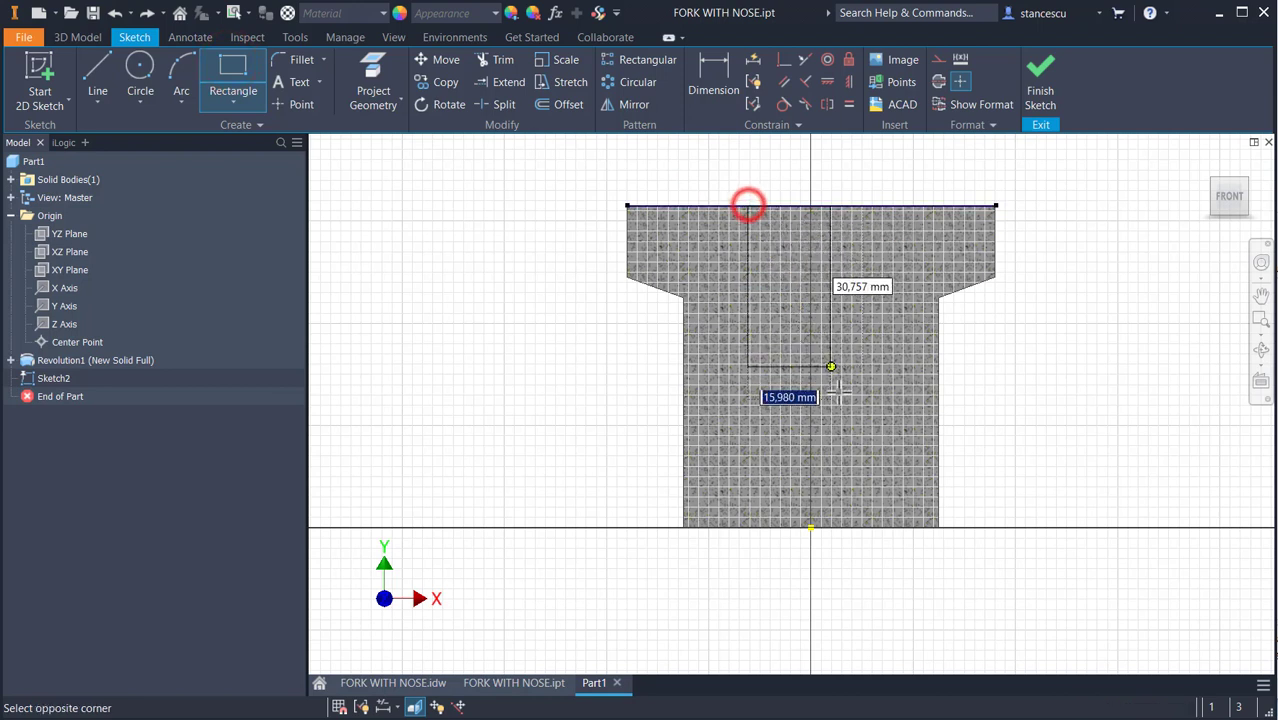
left_click(878, 438)
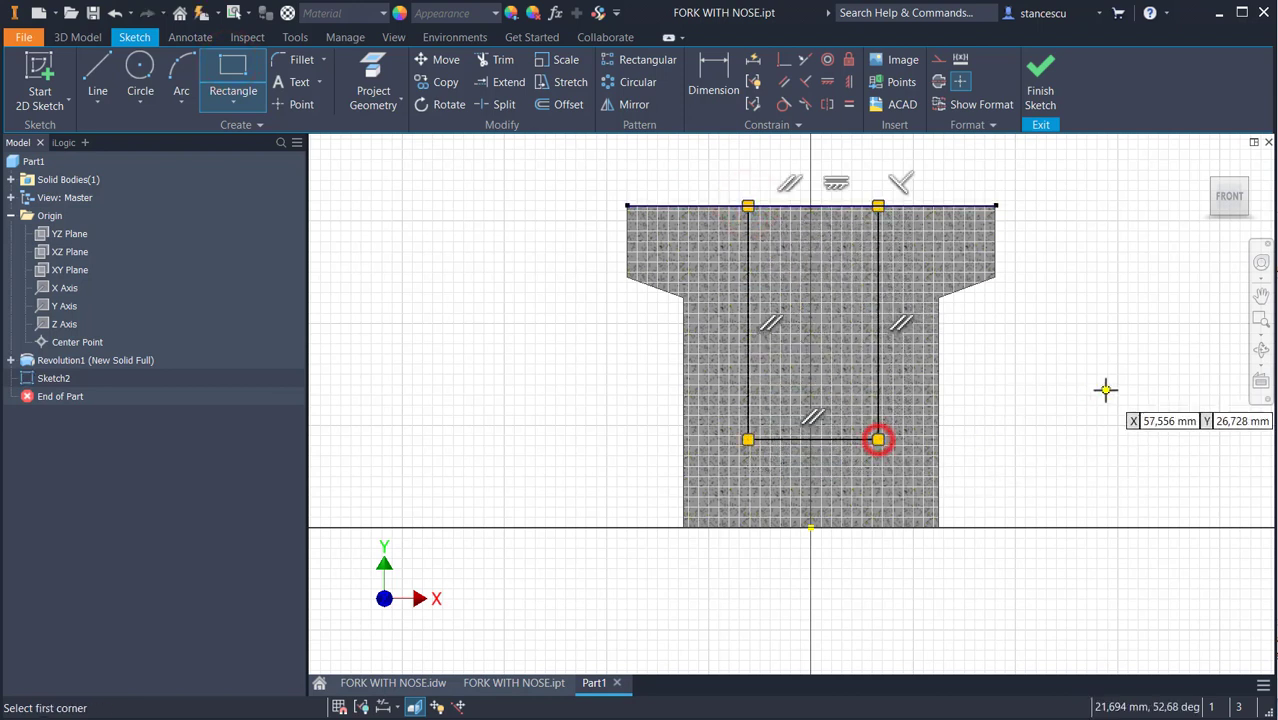
left_click(786, 61)
left_click(814, 439)
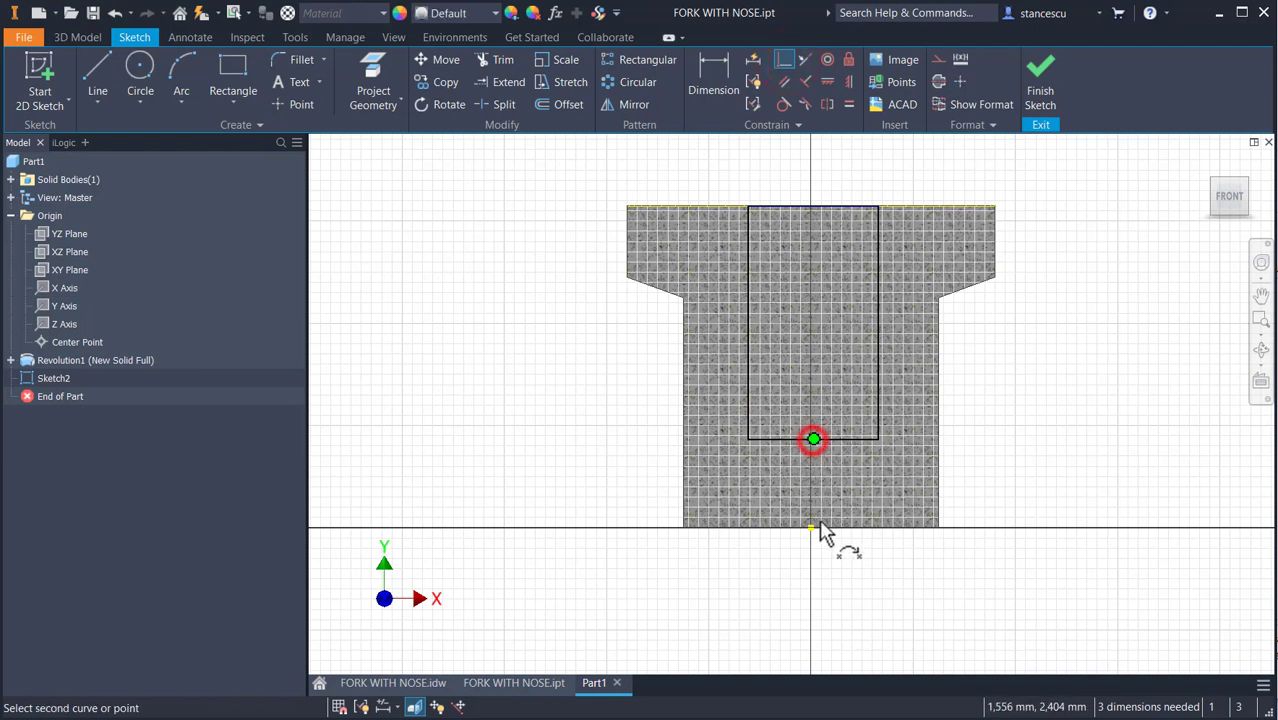
left_click(810, 527)
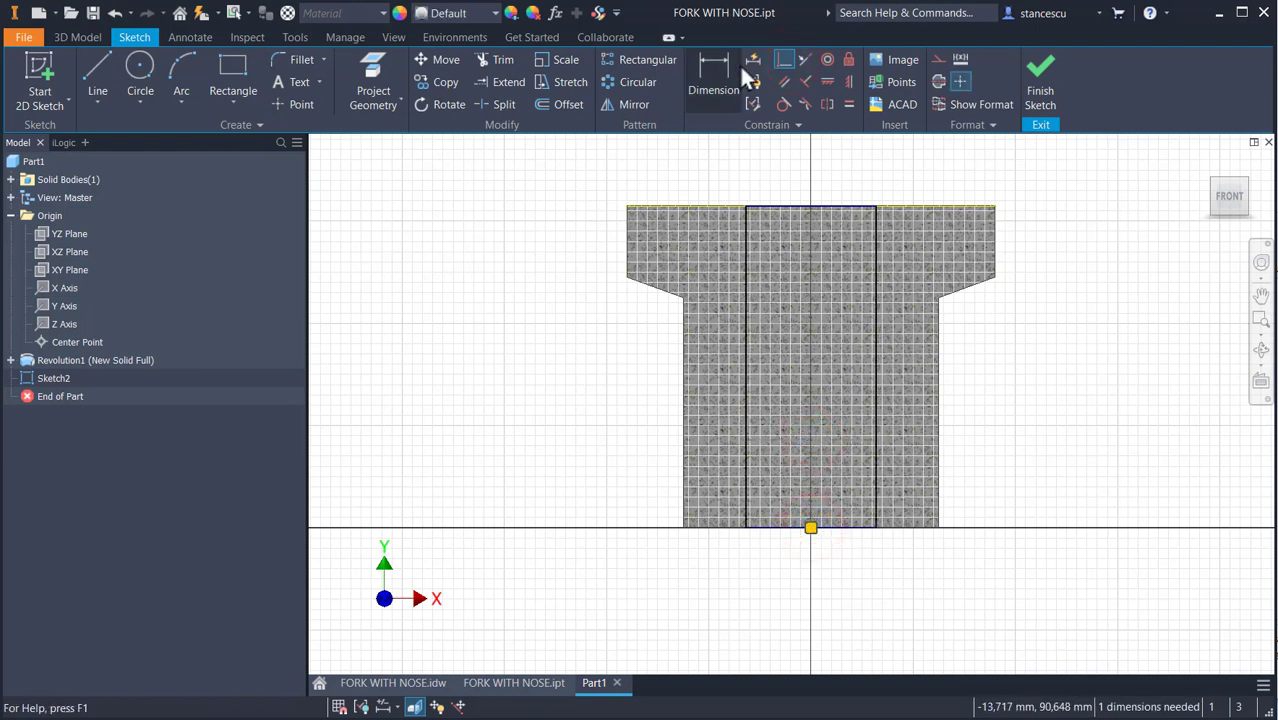
Dimension the rectangle's width to 24 mm
left_click(706, 78)
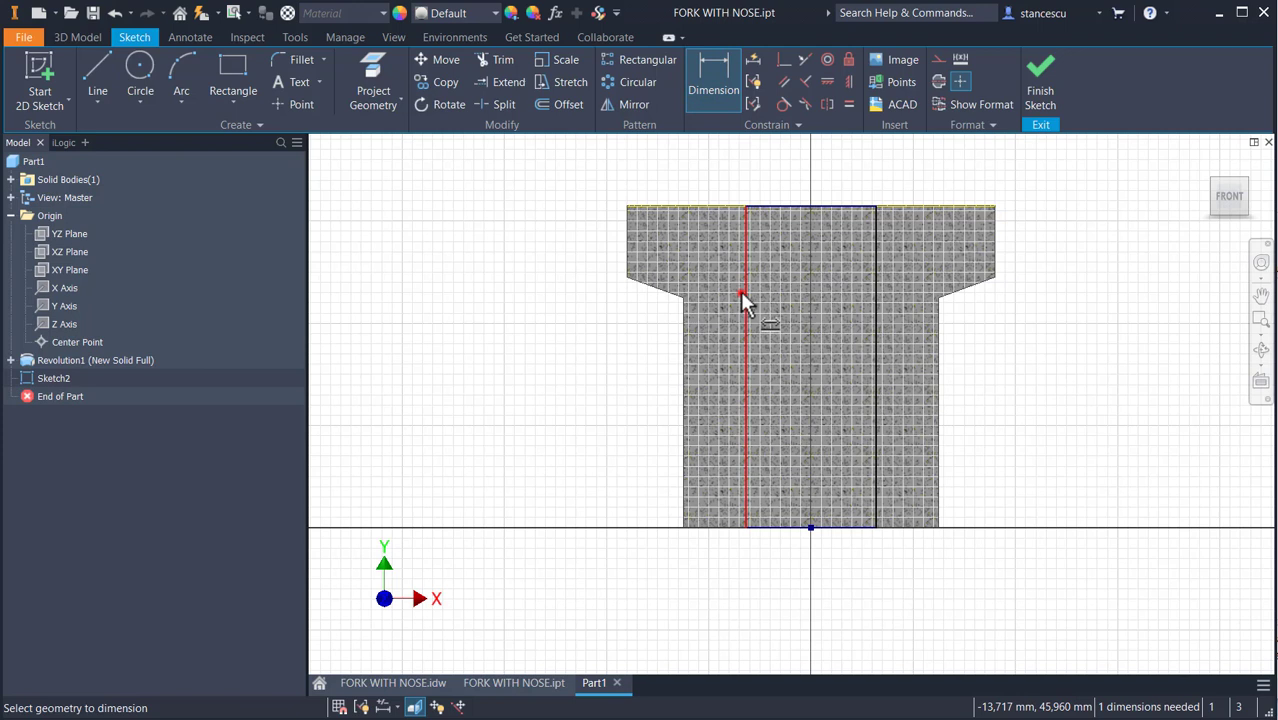
left_click(740, 291)
left_click(874, 314)
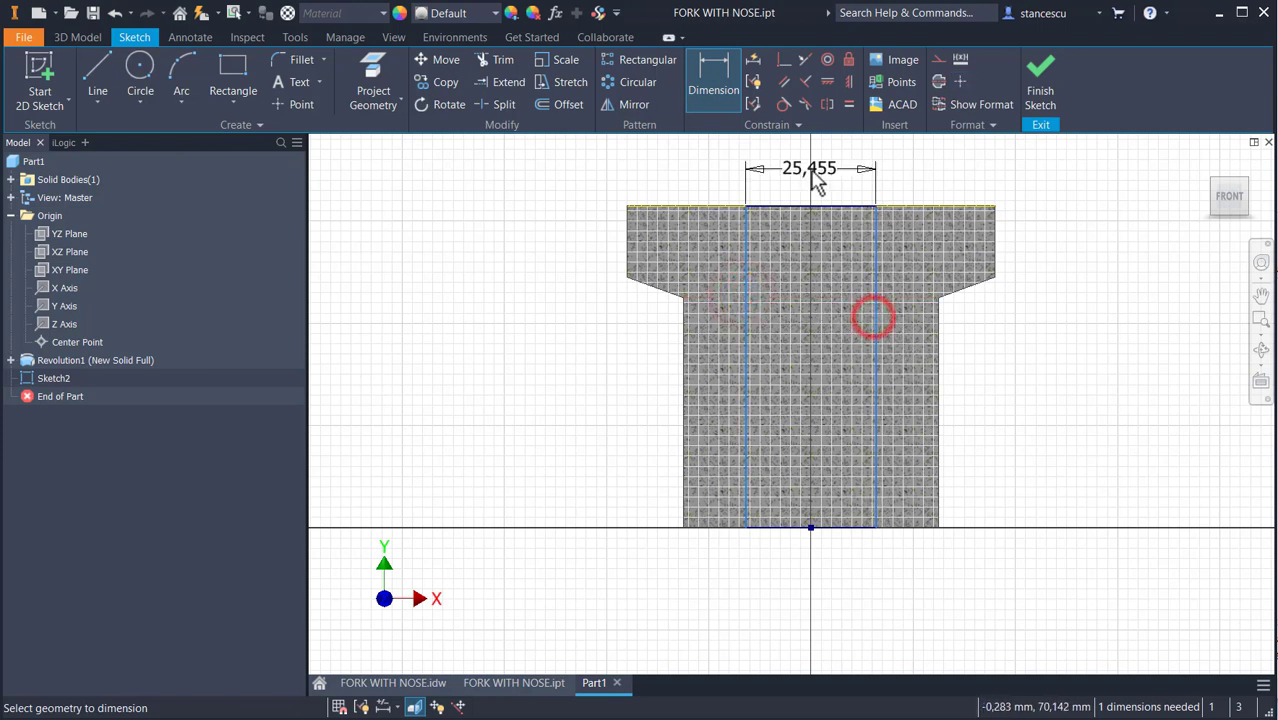
left_click(810, 168)
type("24")
key("Return")
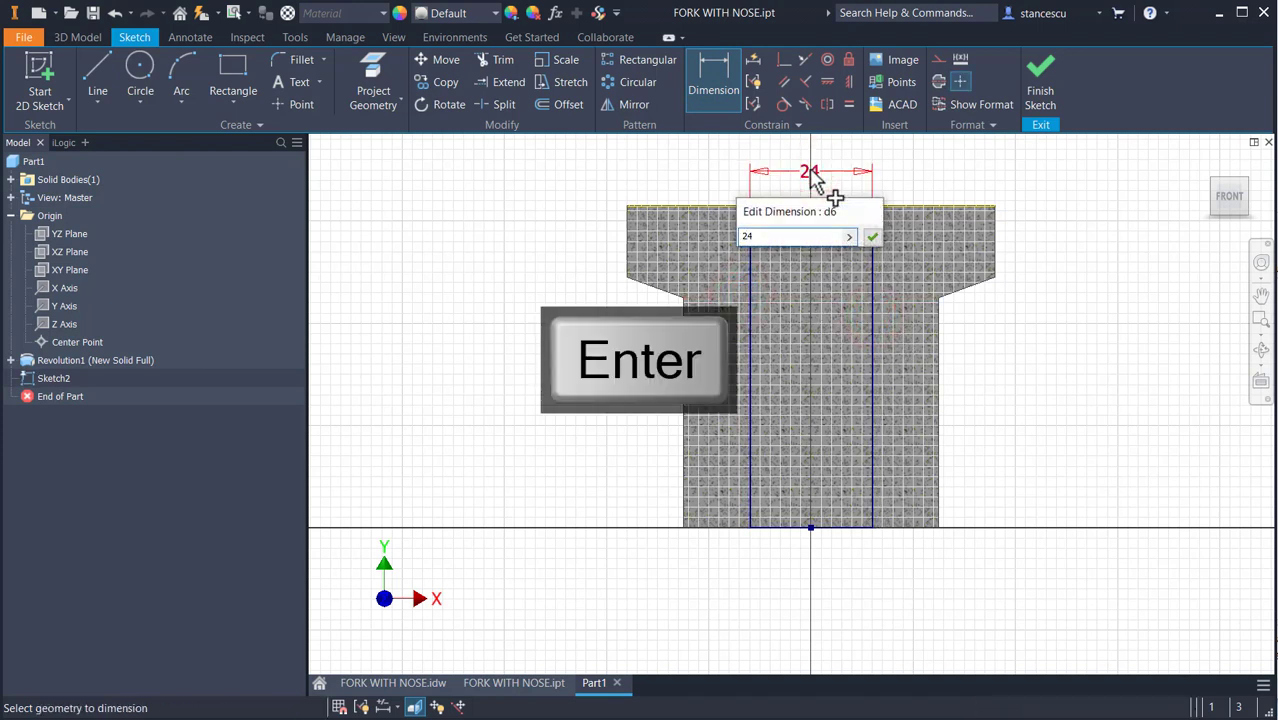
Finish the sketch and extrude the rectangle symmetrically with an 80 mm distance
left_click(1040, 82)
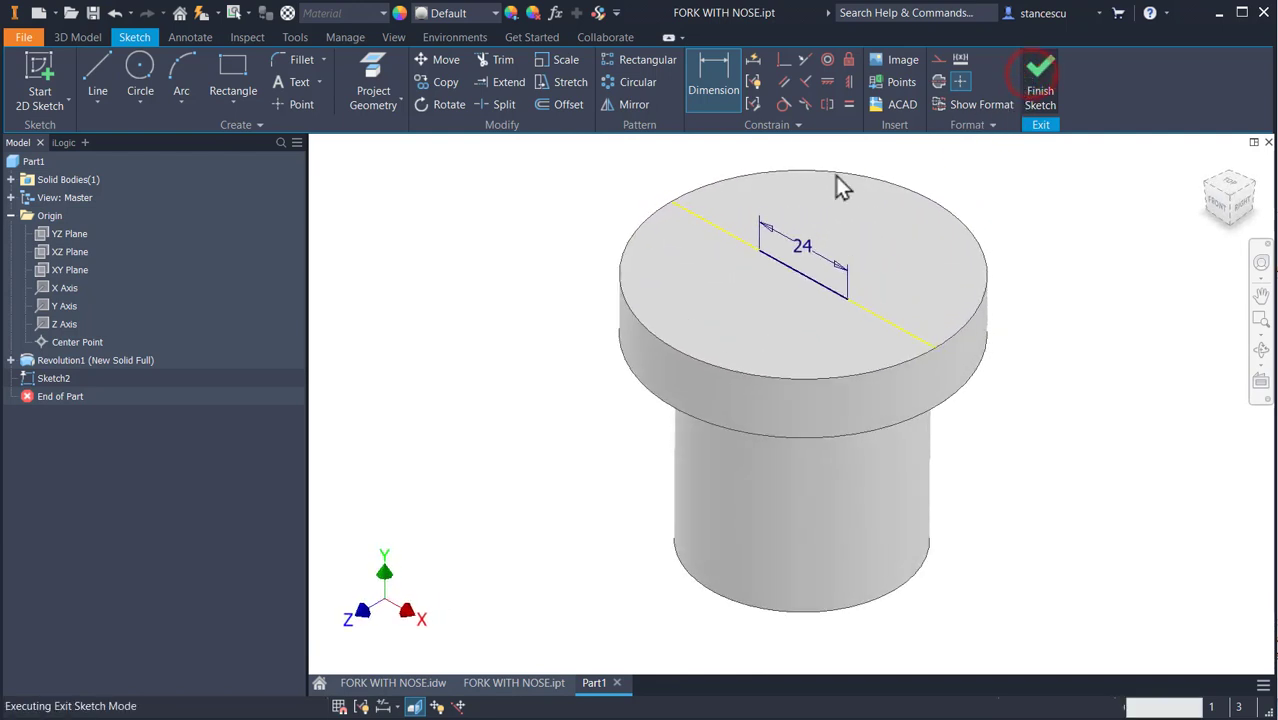
left_click(100, 70)
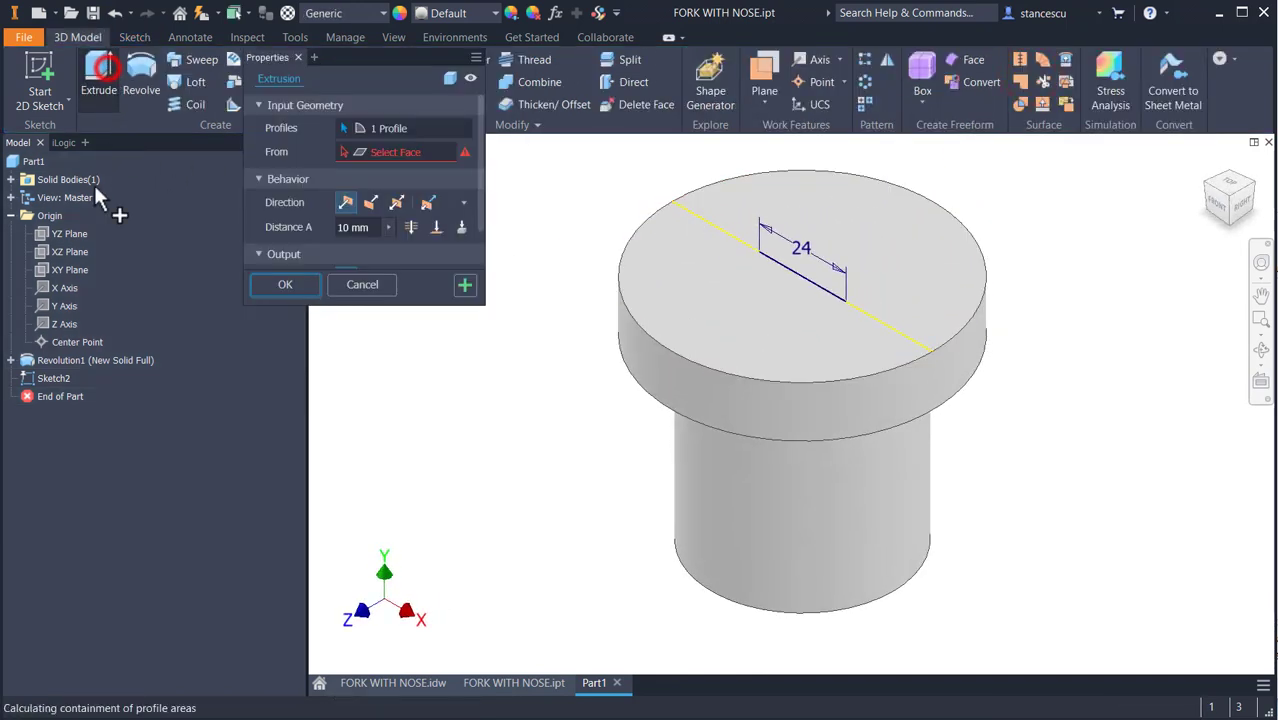
left_click(394, 210)
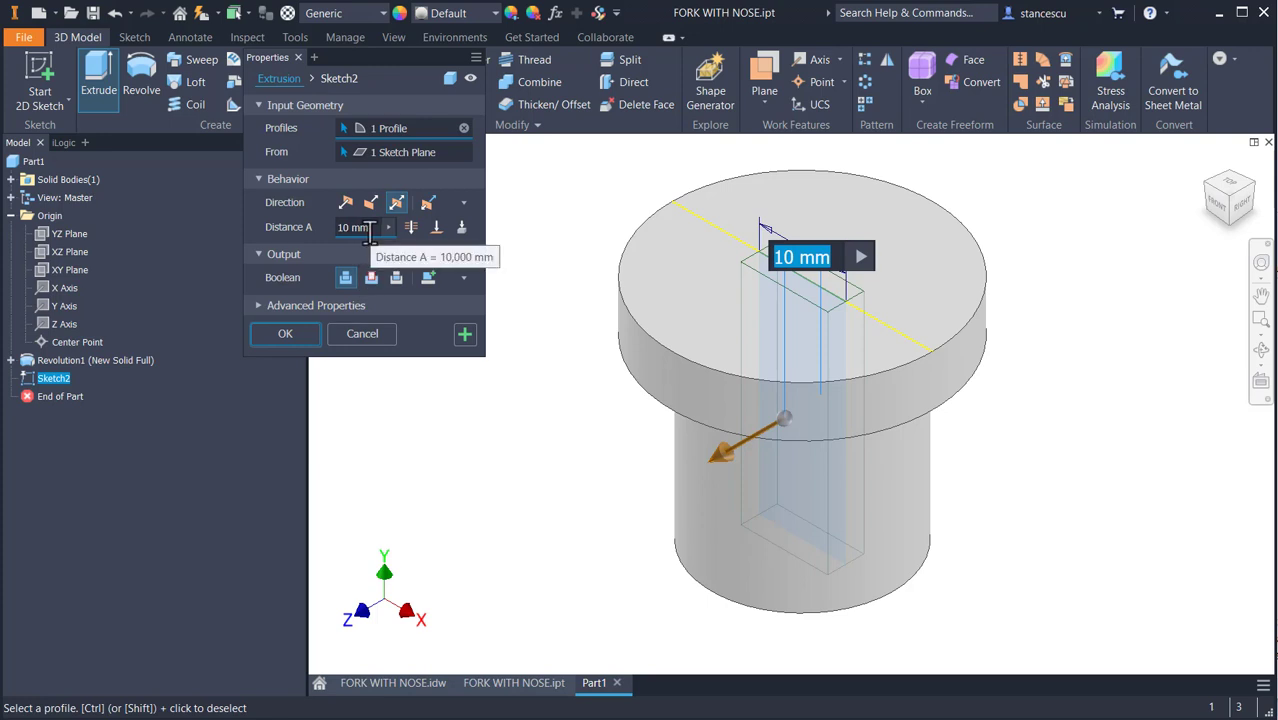
left_click(366, 240)
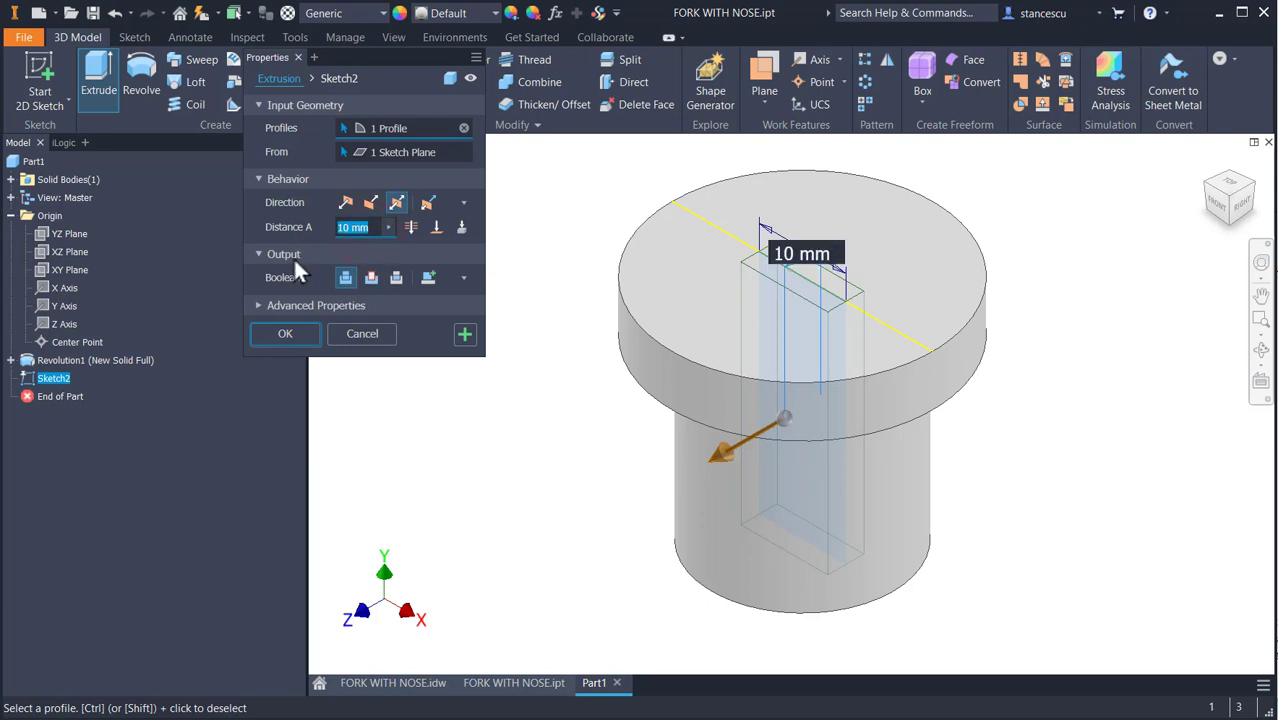
type("80")
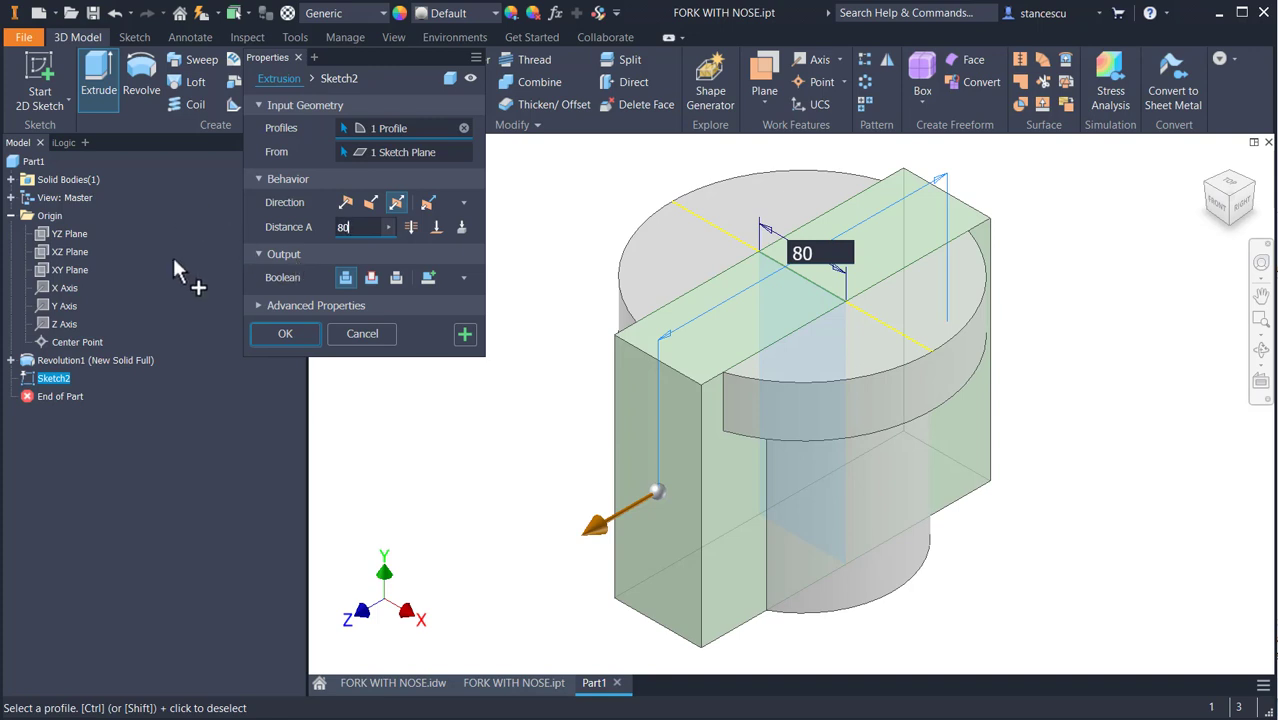
left_click(302, 325)
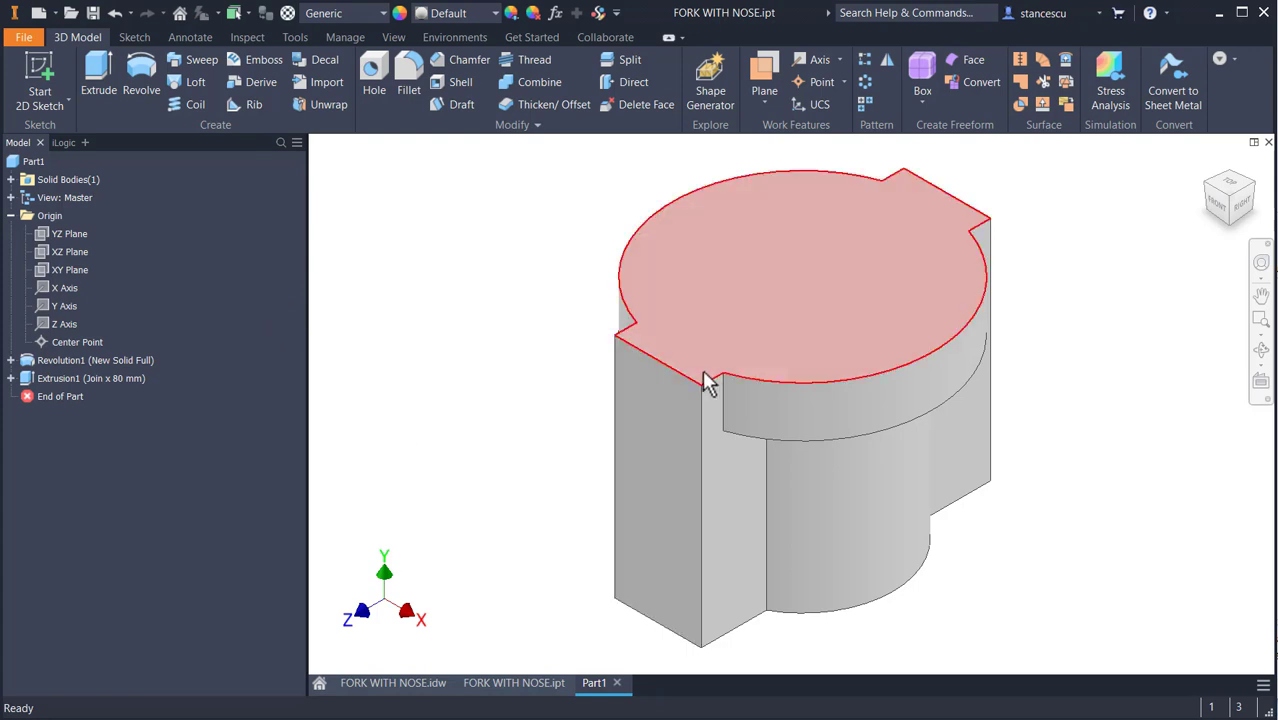
scroll(672, 385, "up", 2)
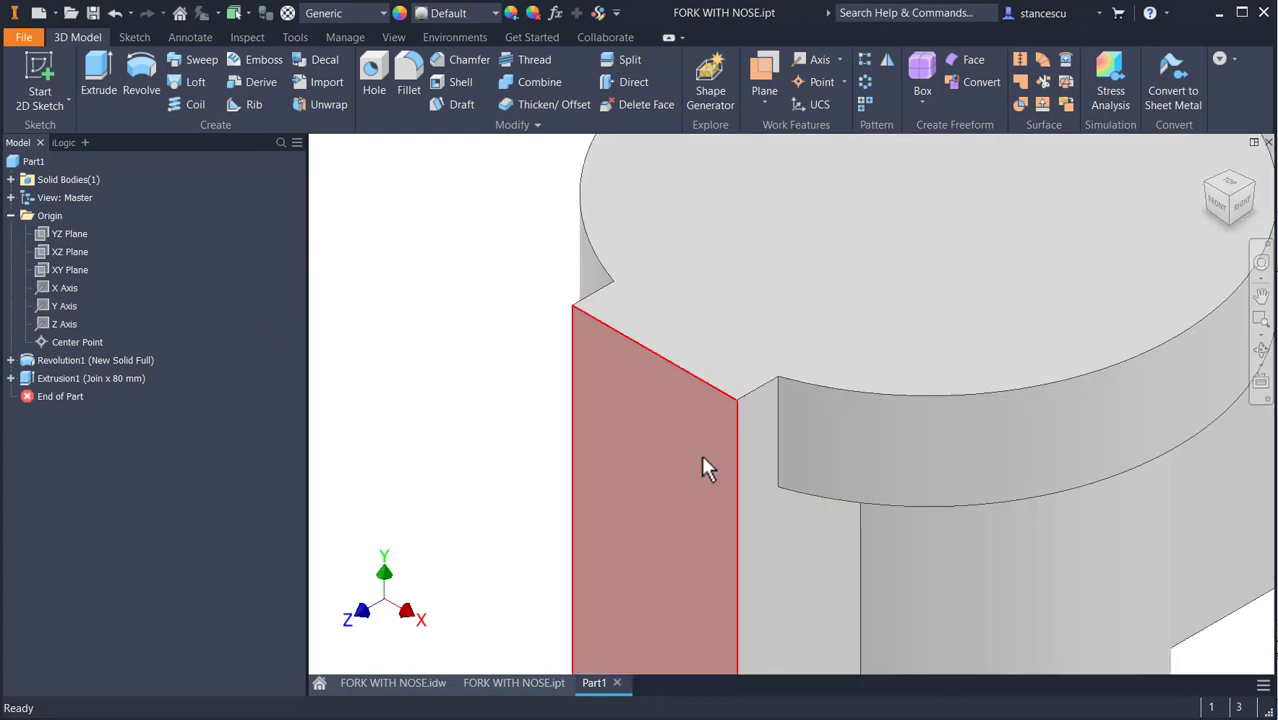
middle_click_drag(742, 491, 725, 514, "shift")
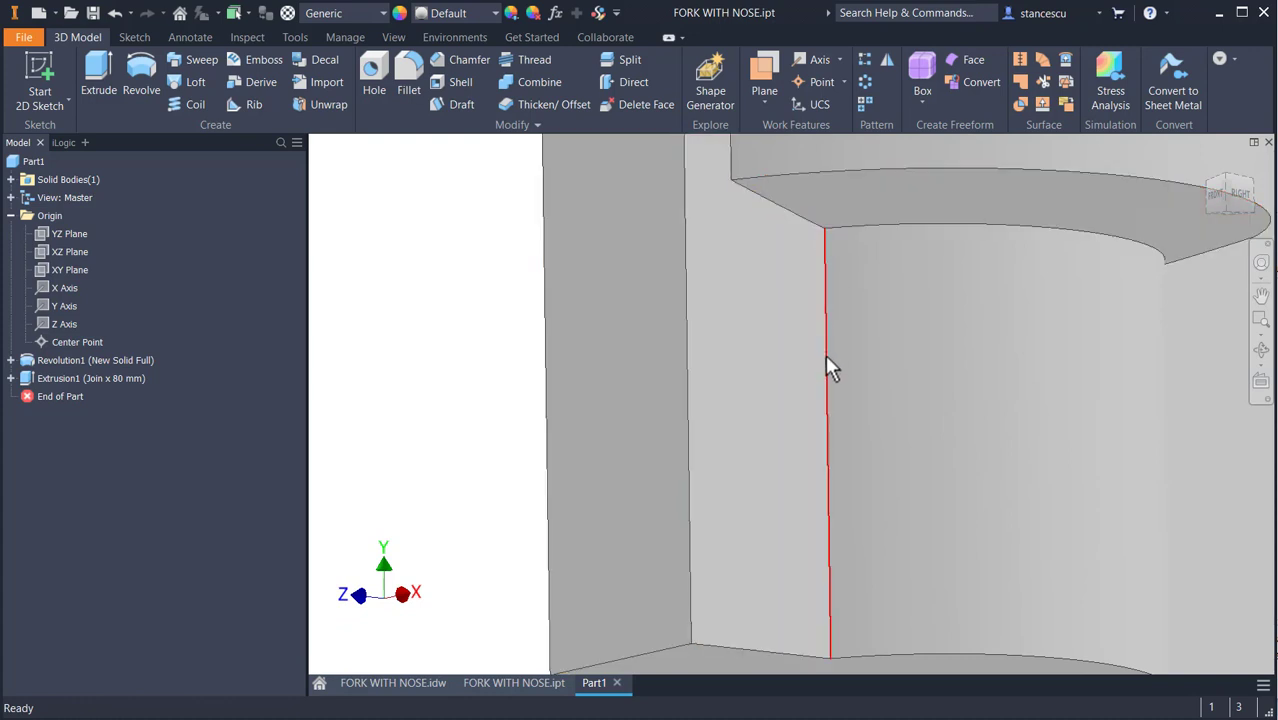
middle_click_drag(829, 368, 818, 183)
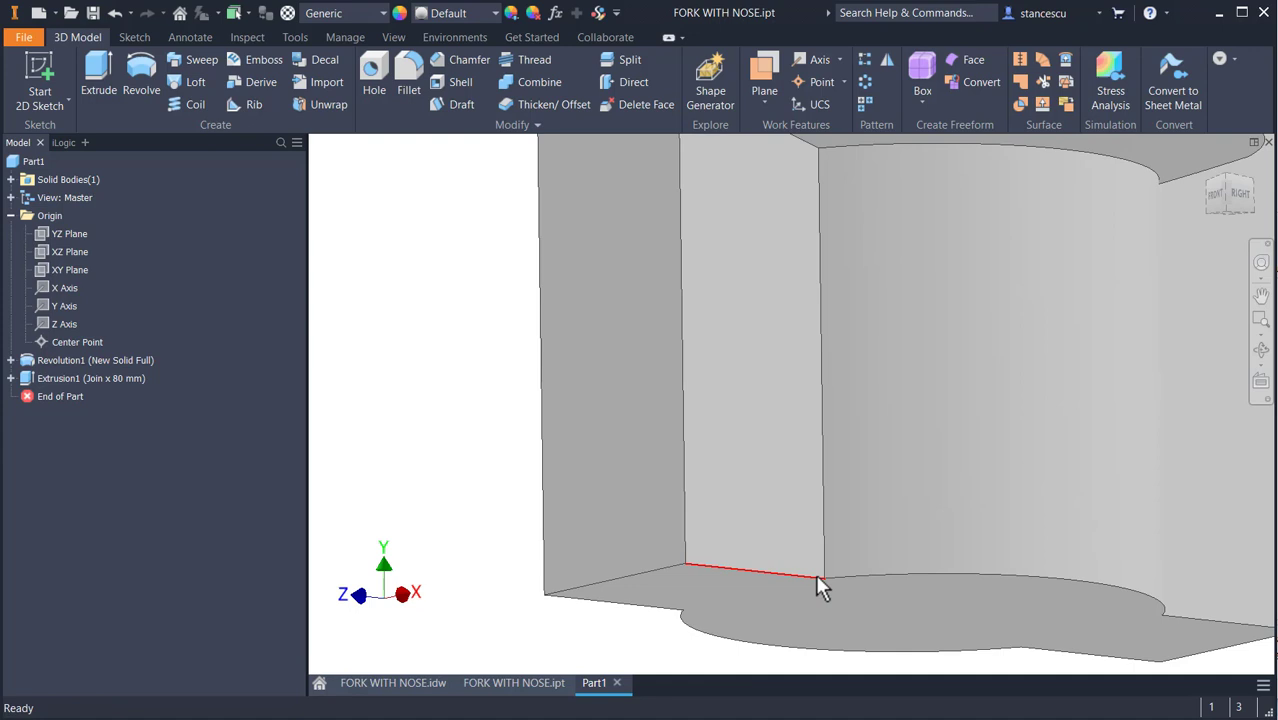
key("F5")
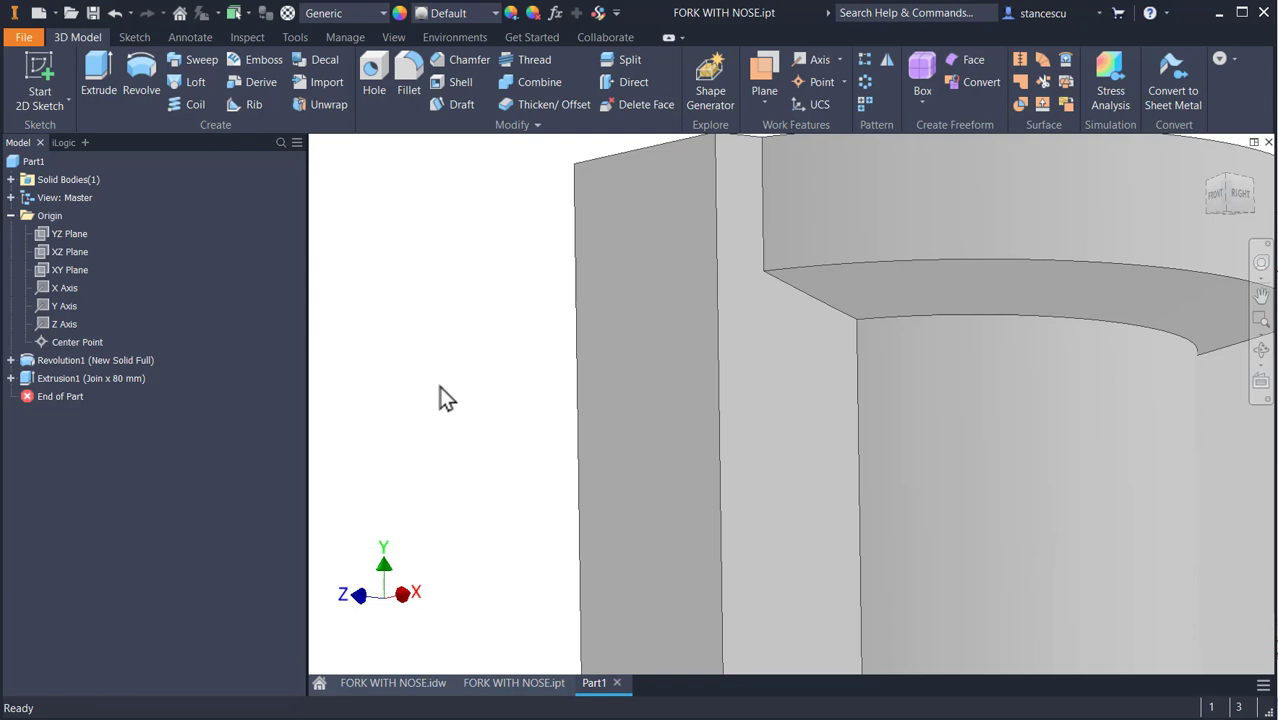
key("F6")
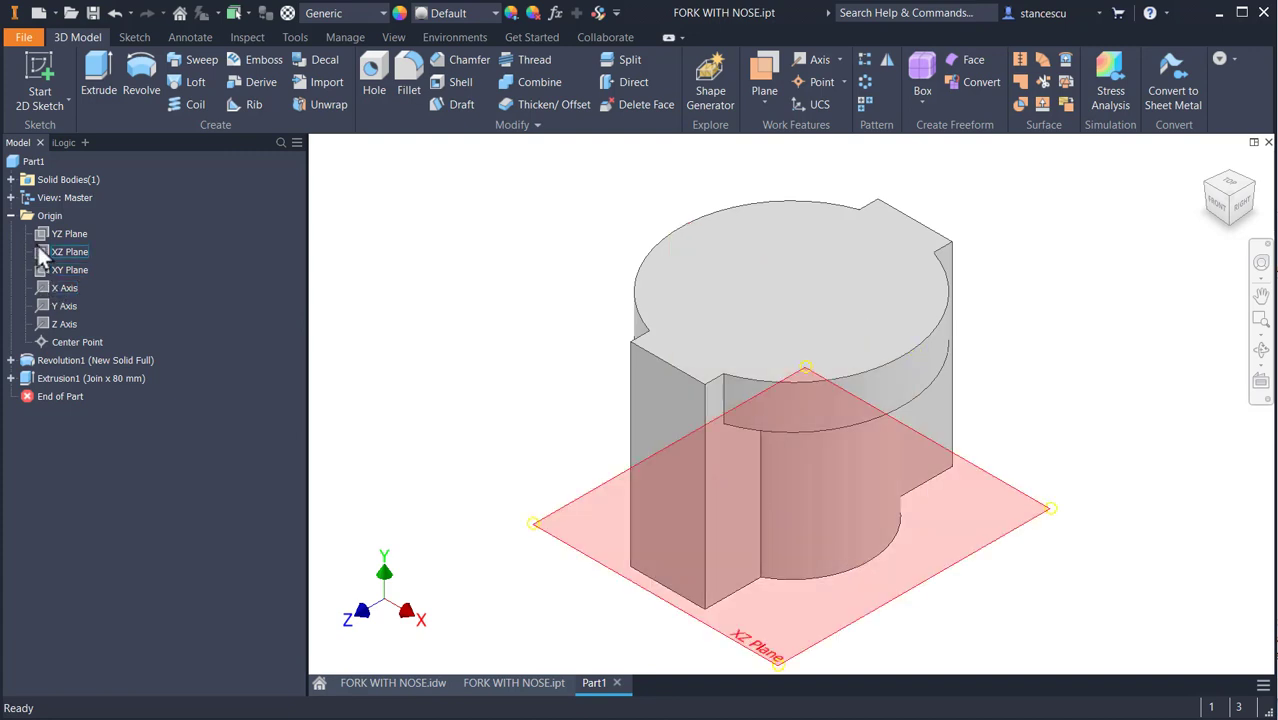
Start Sketch3 on the XY Plane and slice the graphics to show the section
left_click(40, 271)
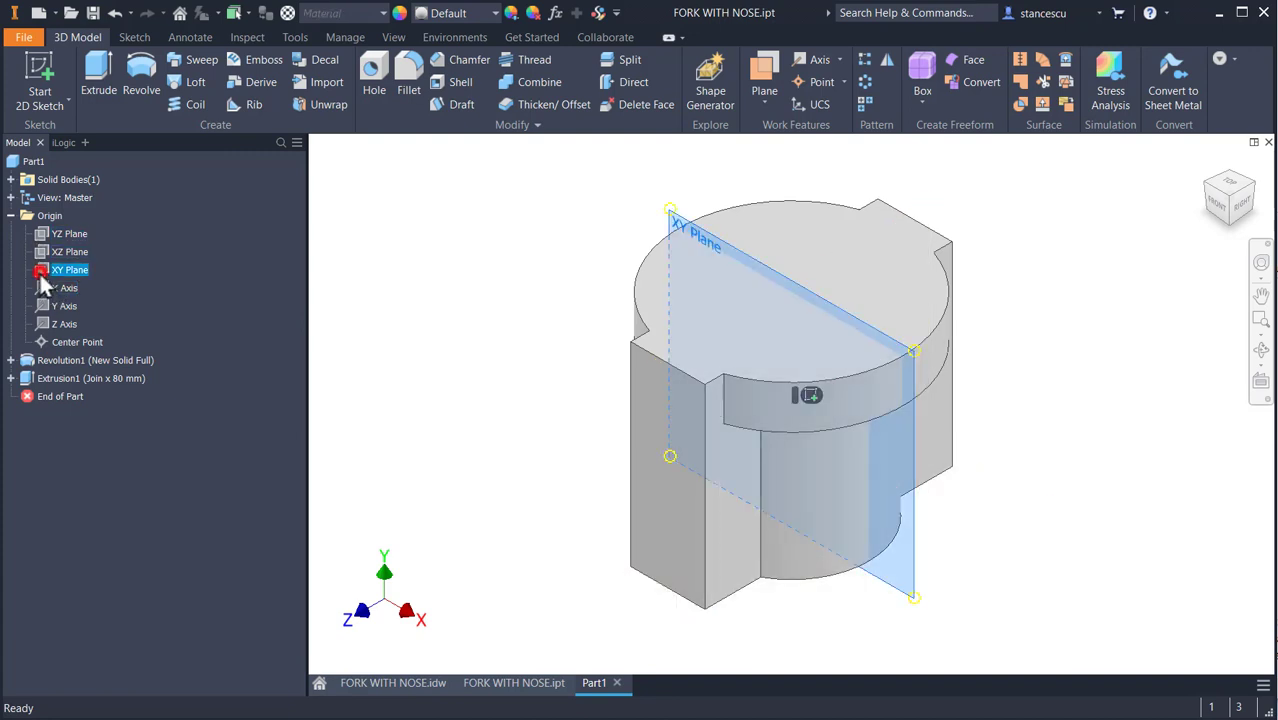
left_click(811, 395)
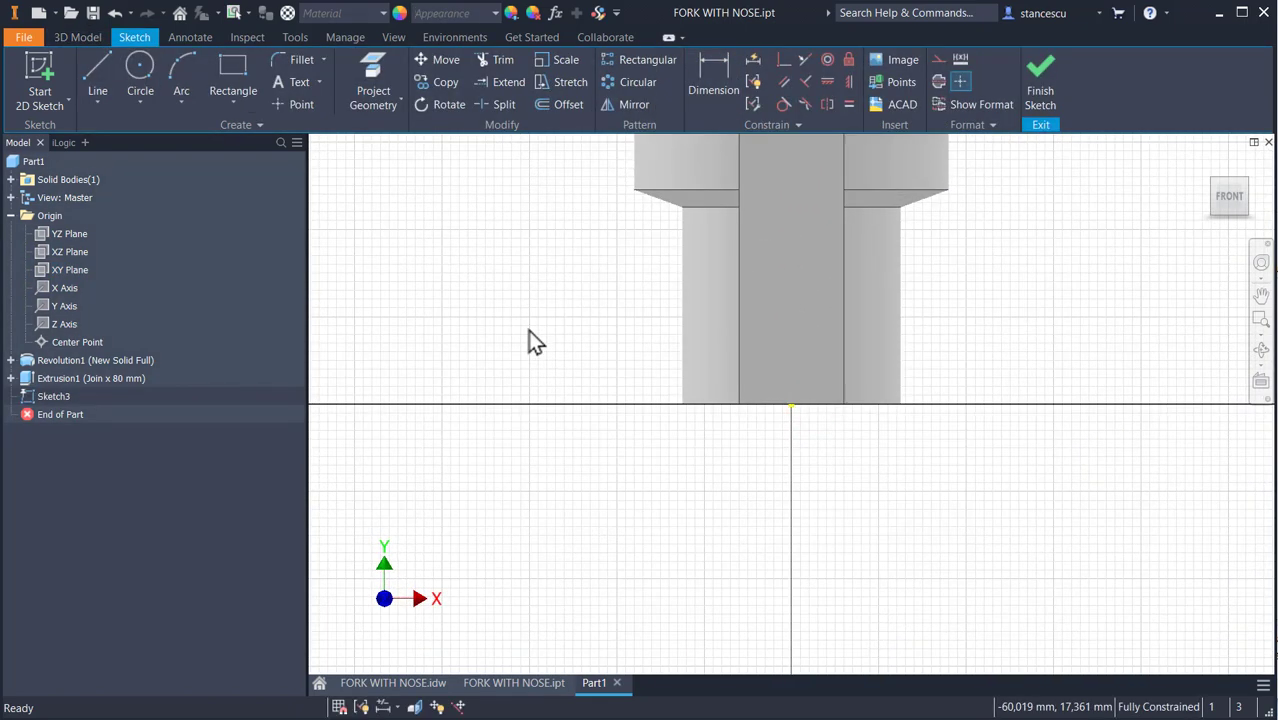
middle_click_drag(528, 330, 531, 431)
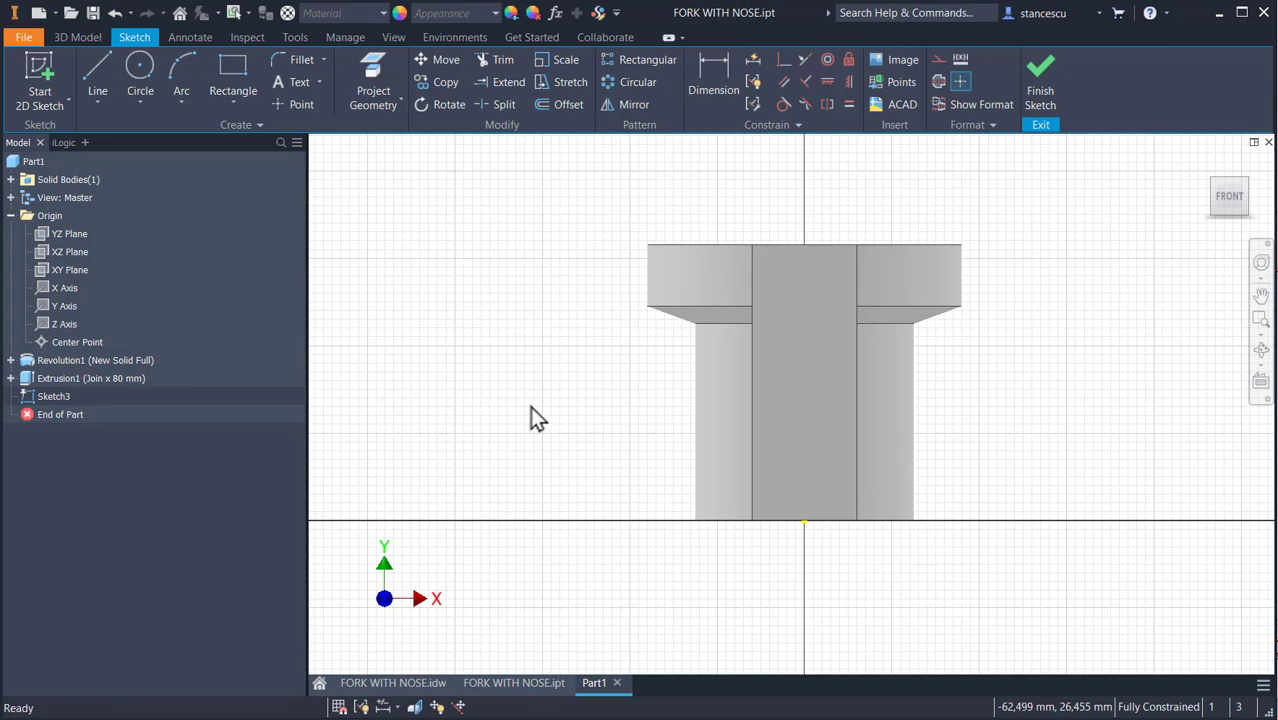
key("F7")
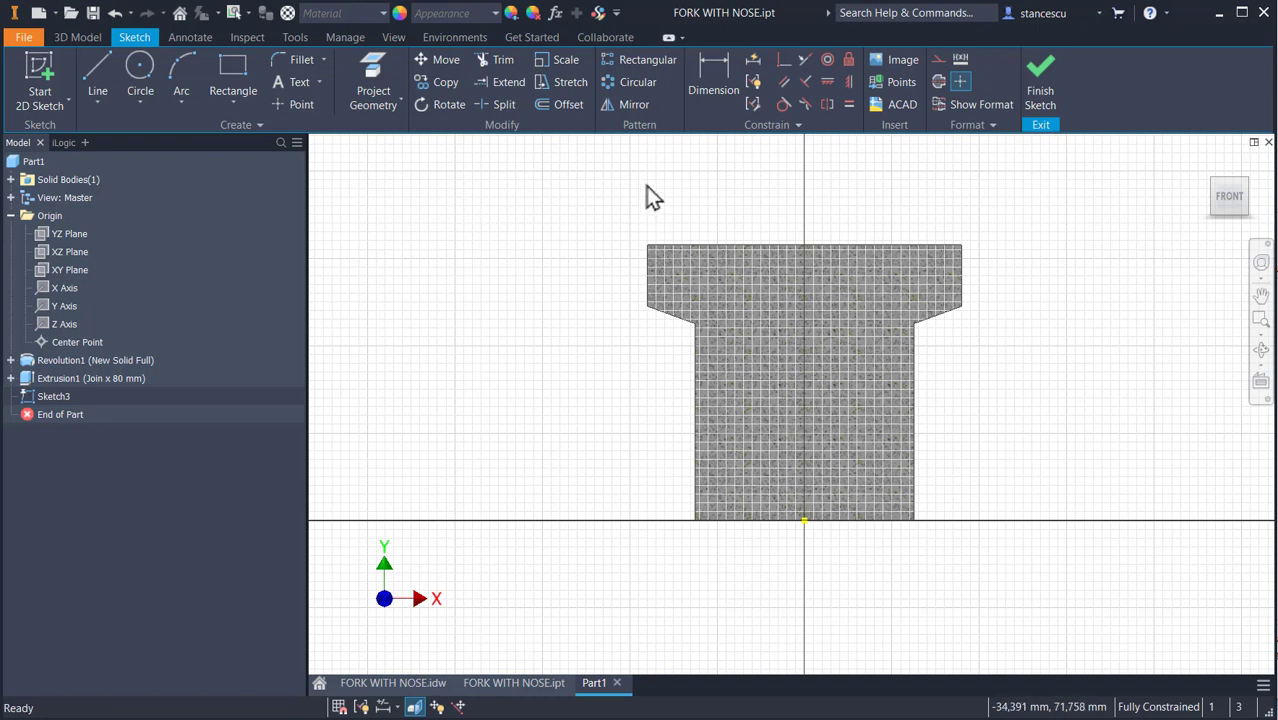
Project the top edge and the slanted chamfer edge, and make them construction lines
left_click(376, 72)
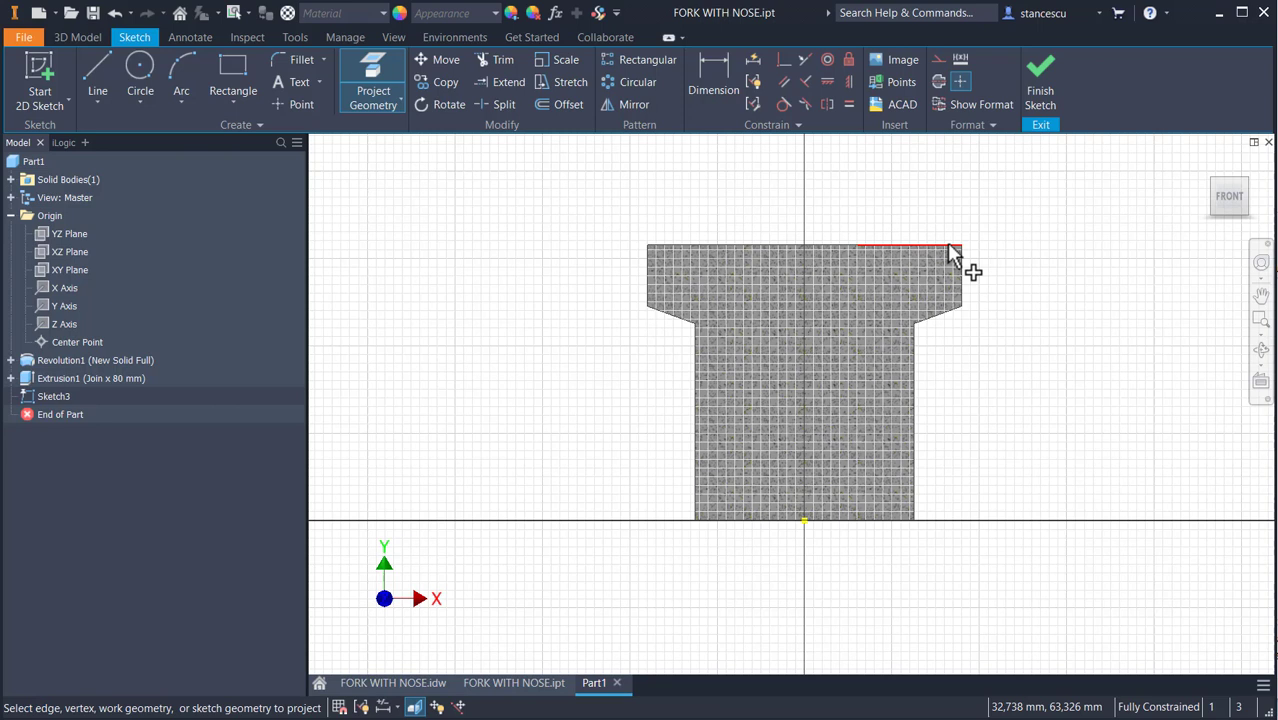
left_click(948, 247)
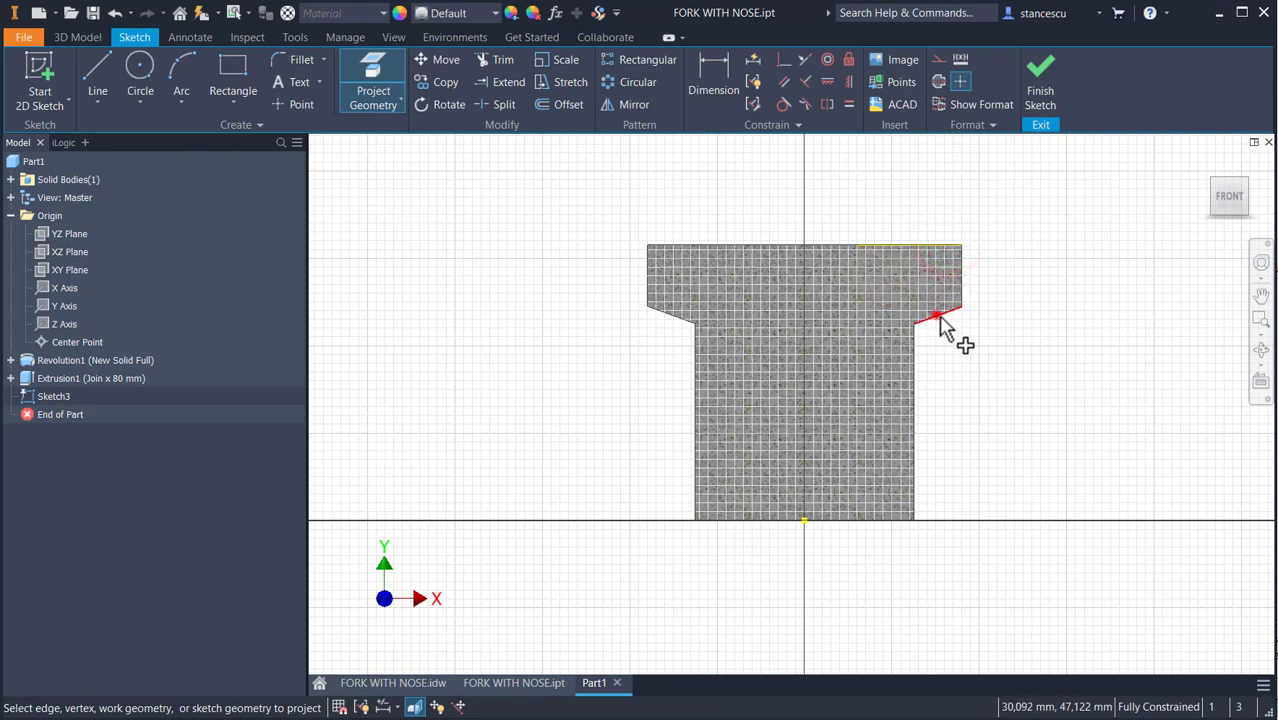
left_click(938, 317)
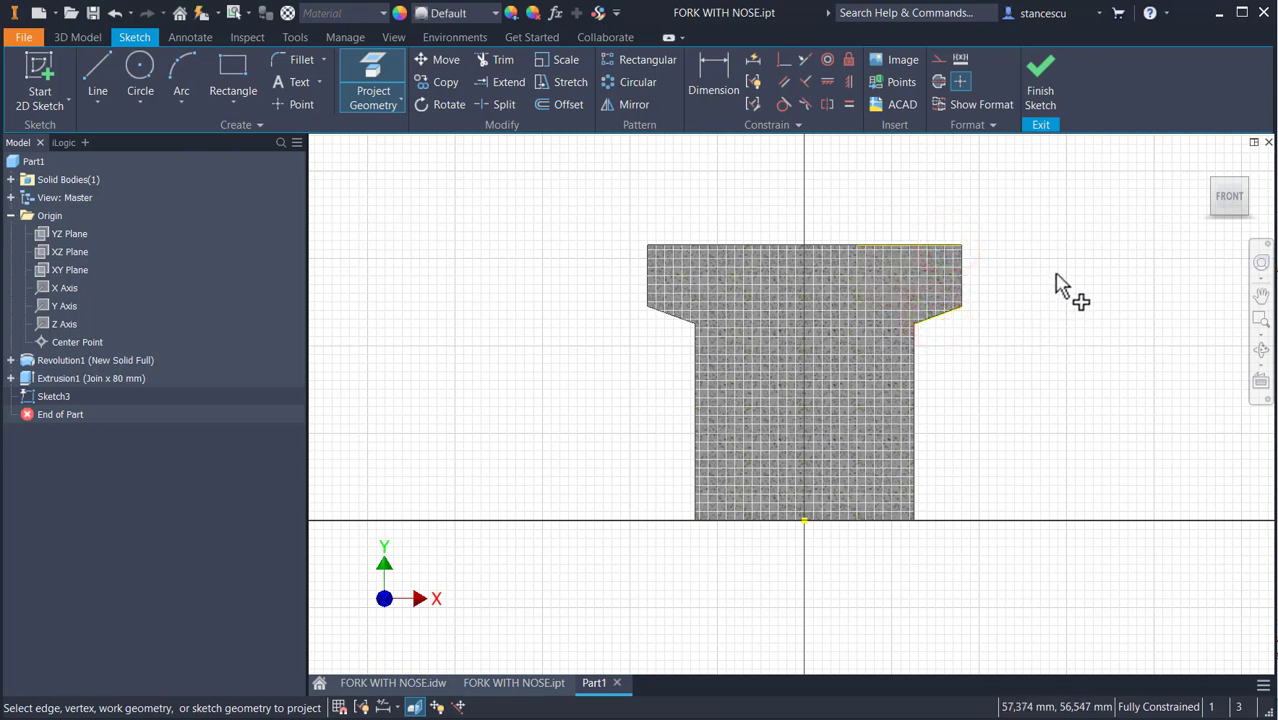
key("Escape")
left_click_drag(1027, 200, 941, 330)
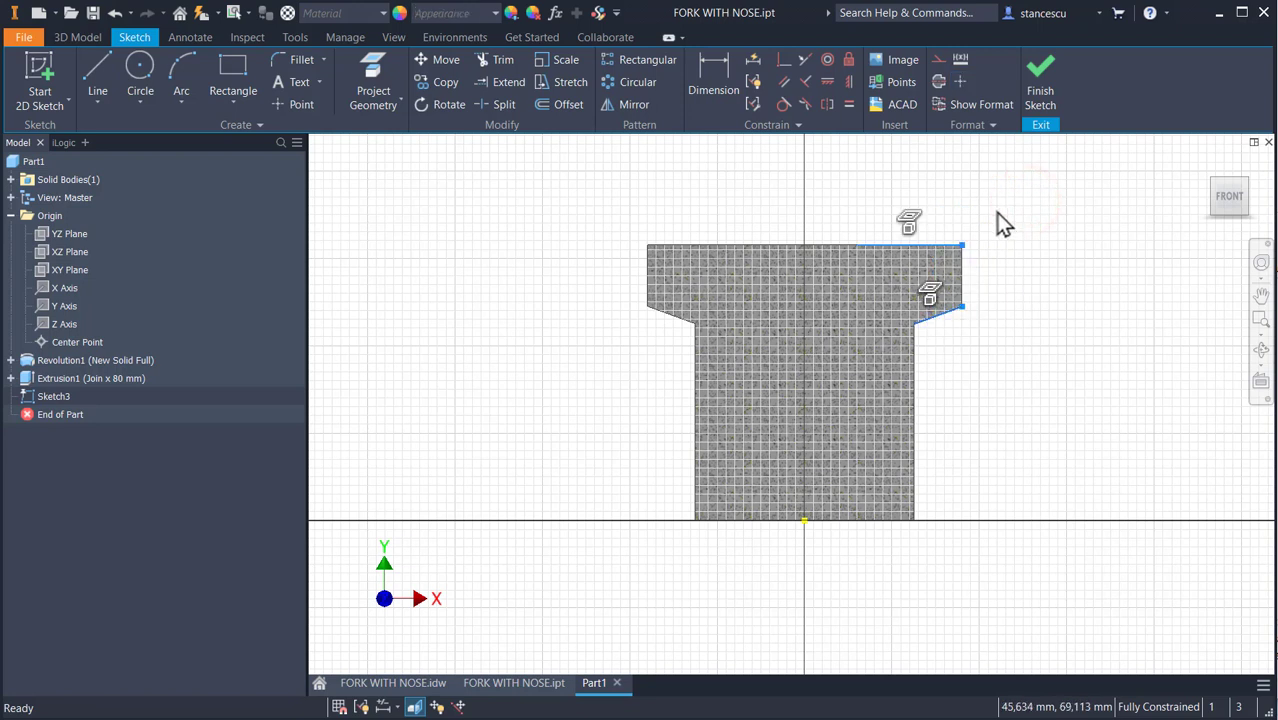
left_click(935, 60)
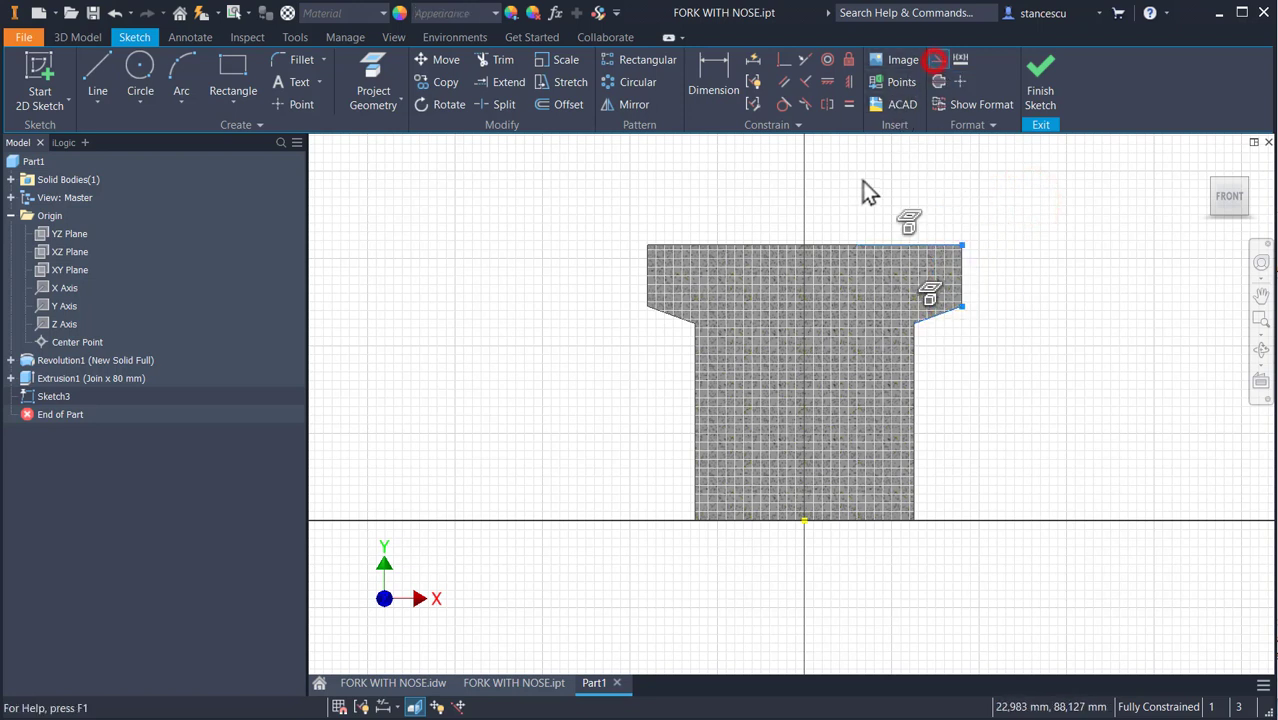
left_click(852, 162)
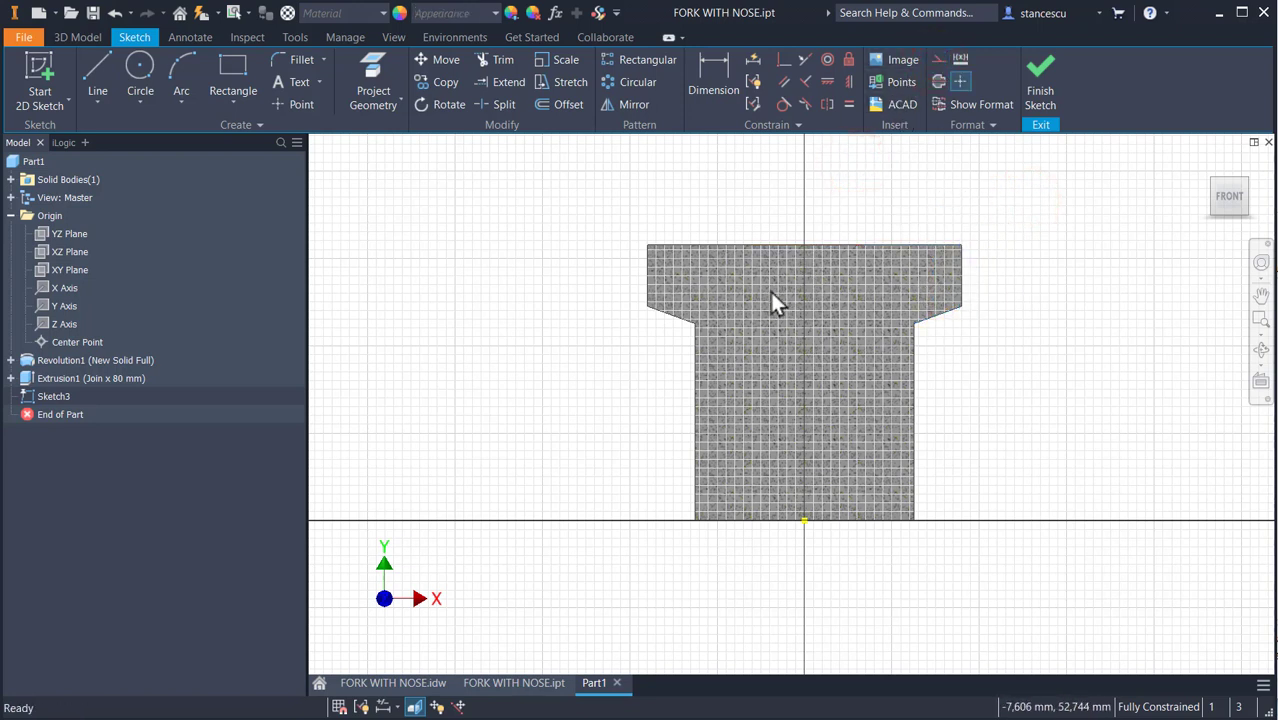
Draw a 45 mm vertical line down the right side and a slanted line out to the upper right
left_click(101, 81)
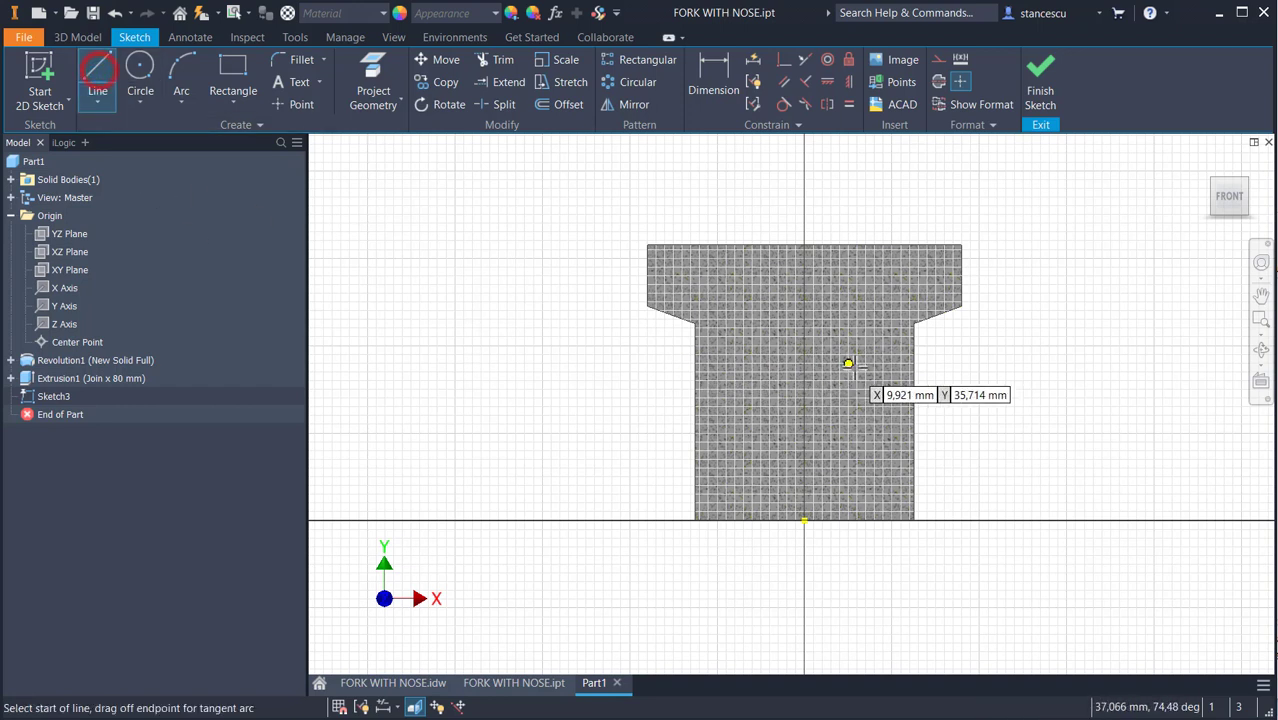
left_click(914, 323)
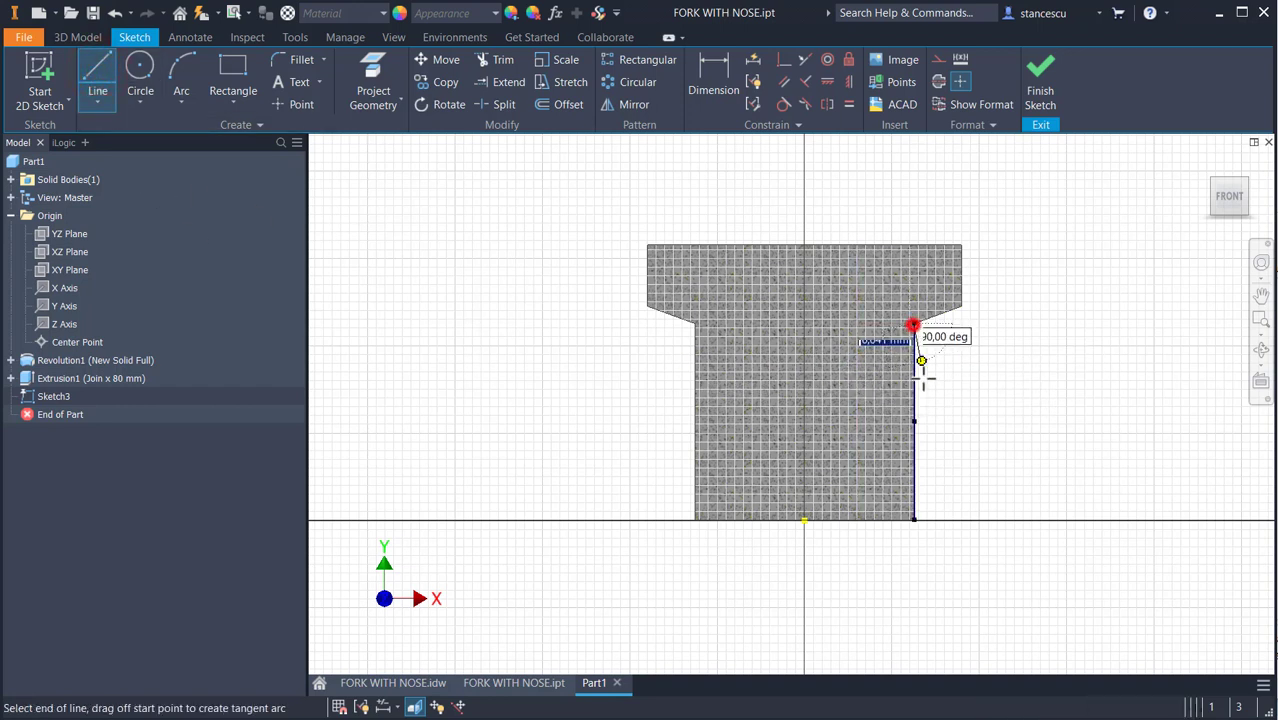
double_click(914, 520)
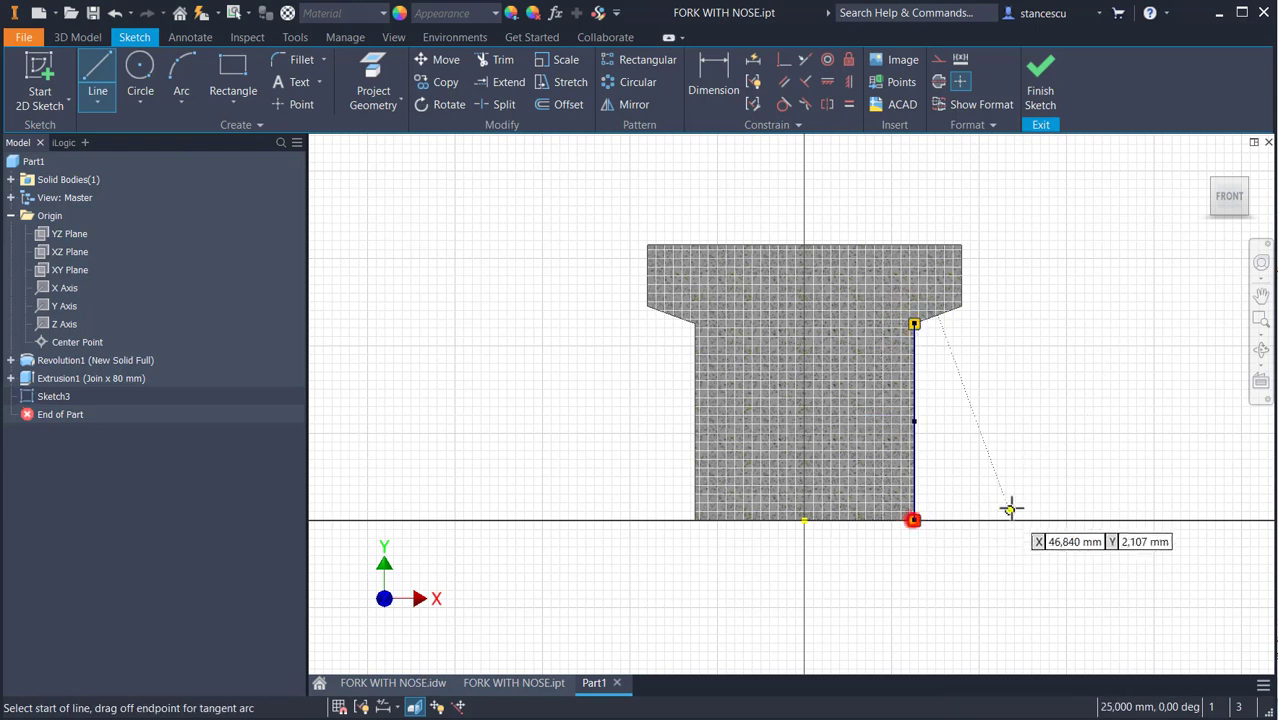
left_click(914, 323)
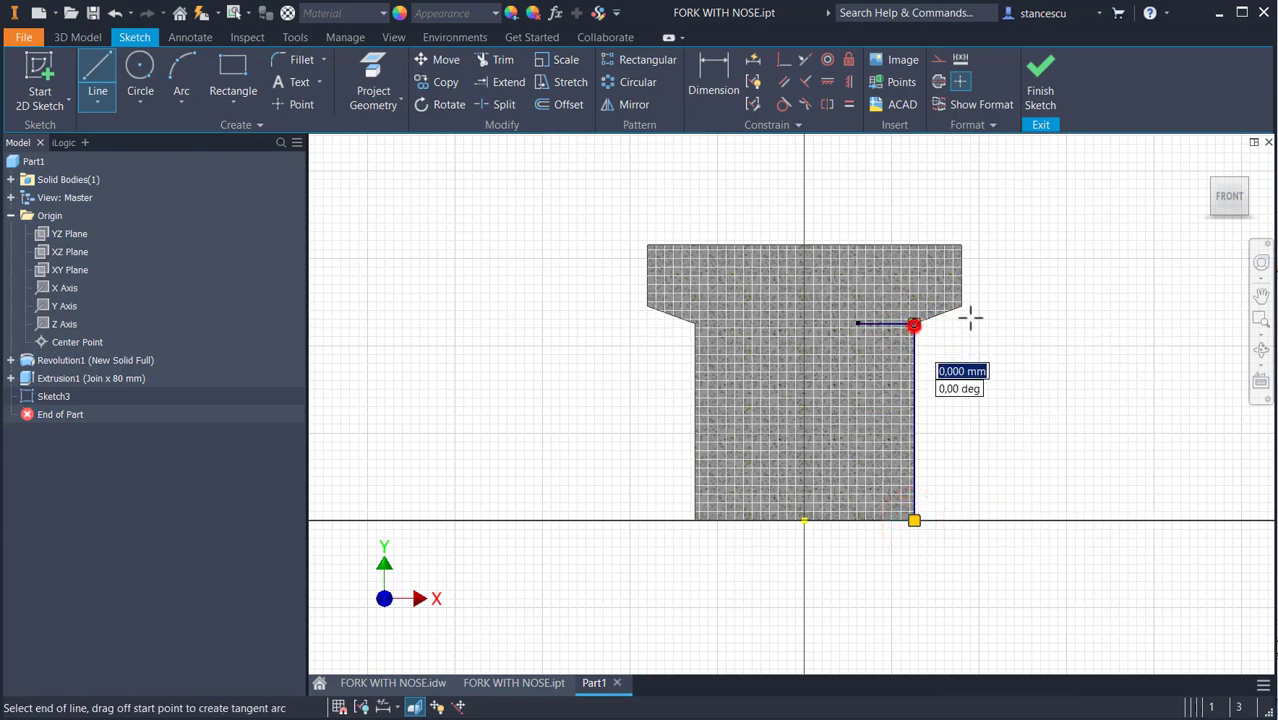
left_click(1080, 271)
key("Escape")
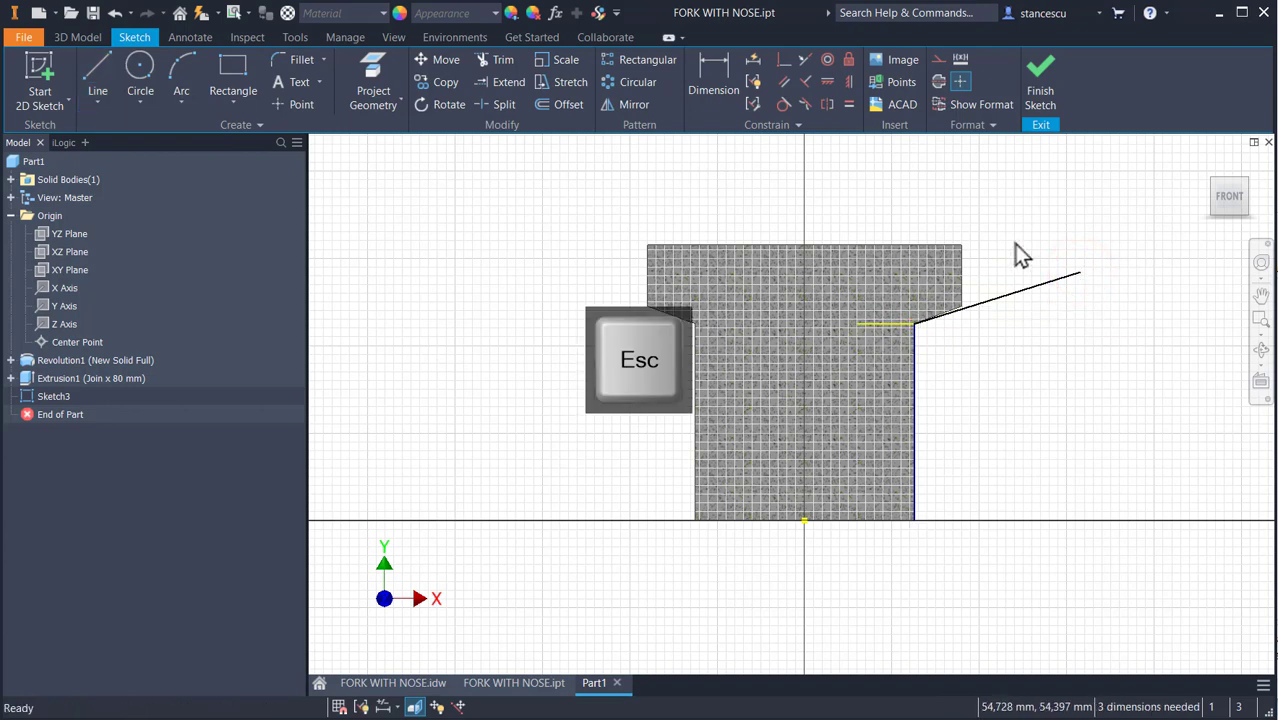
Make the slanted line collinear with the chamfer edge and put its outer end on the top edge
left_click(804, 59)
left_click(978, 303)
scroll(950, 305, "up", 2)
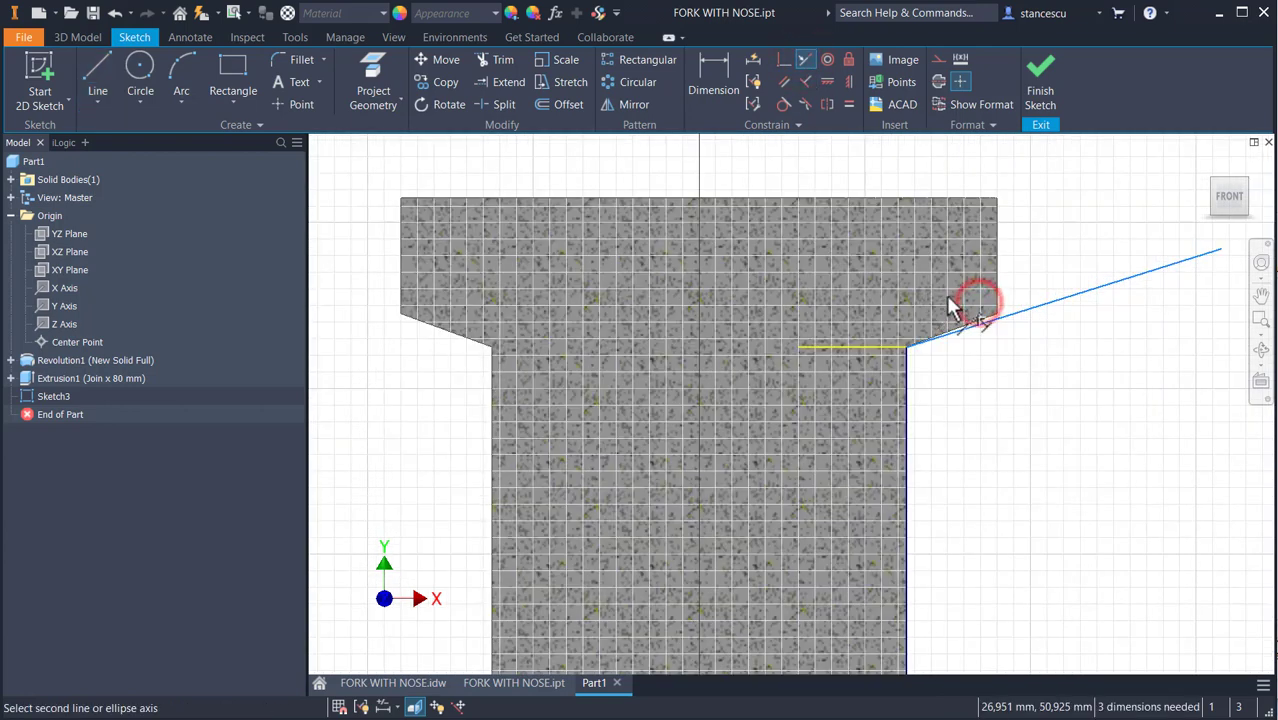
left_click(980, 320)
scroll(1002, 385, "down", 2)
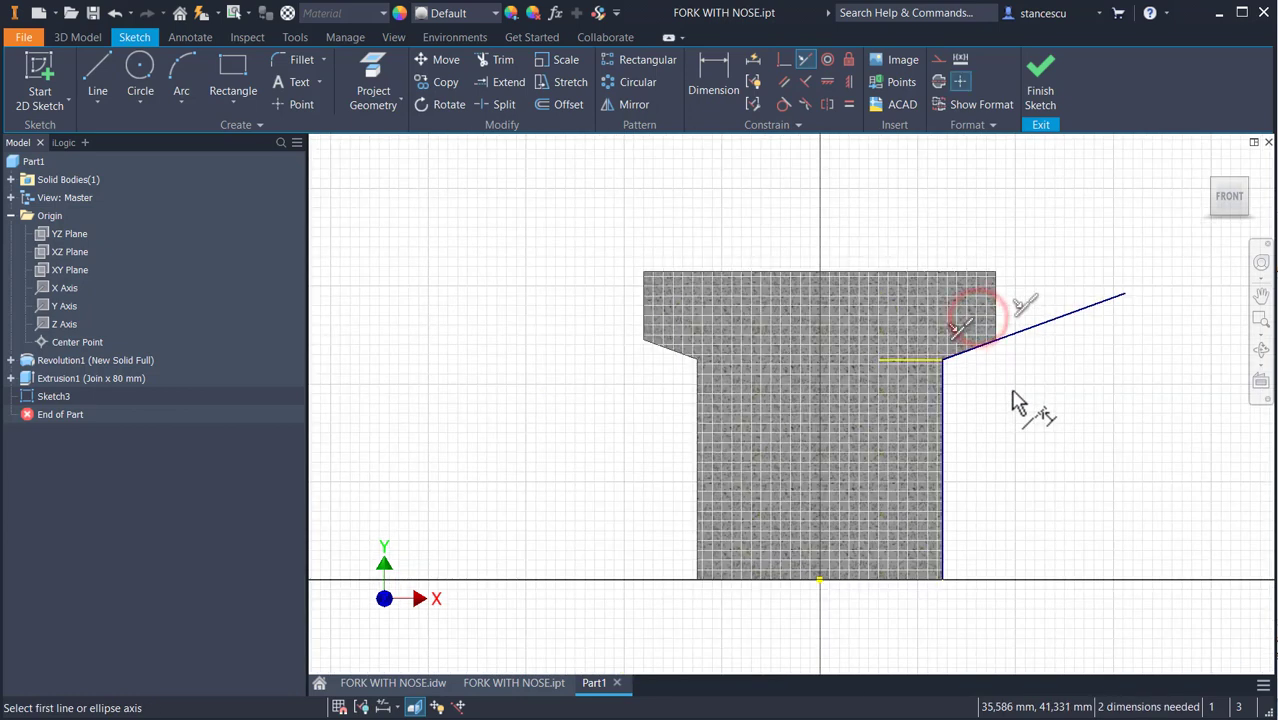
left_click(783, 59)
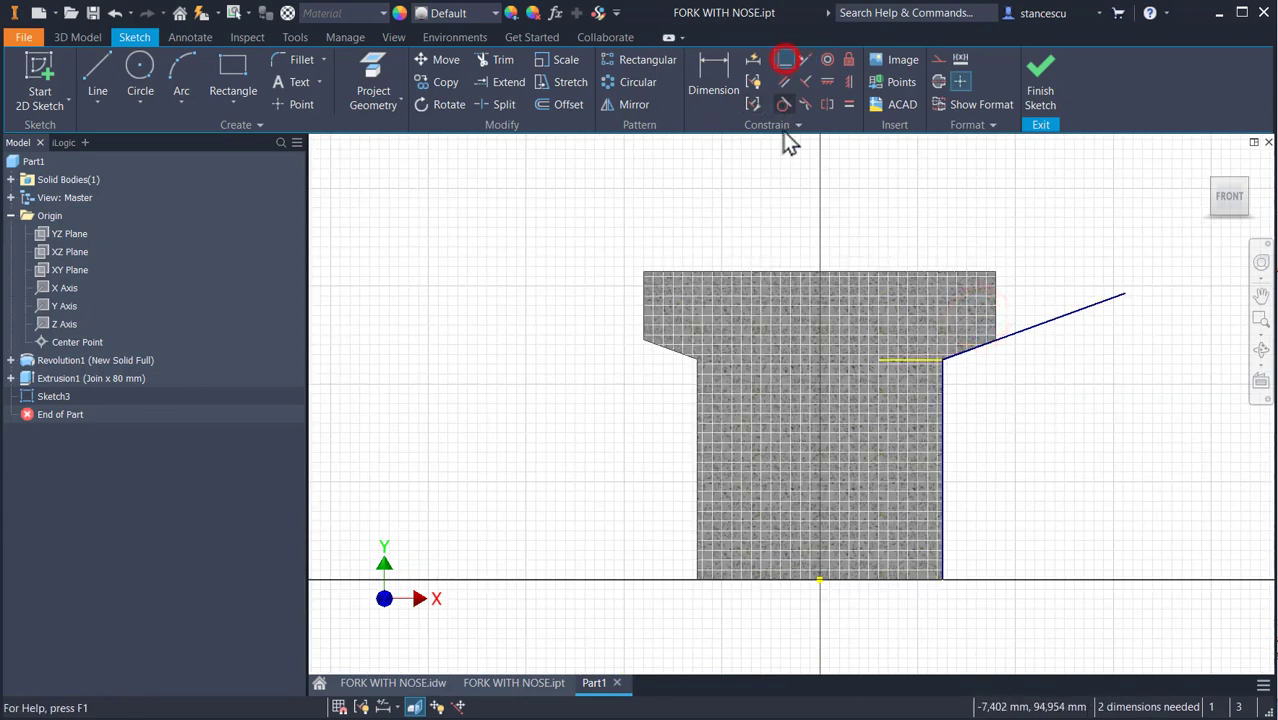
left_click(1125, 294)
left_click(964, 271)
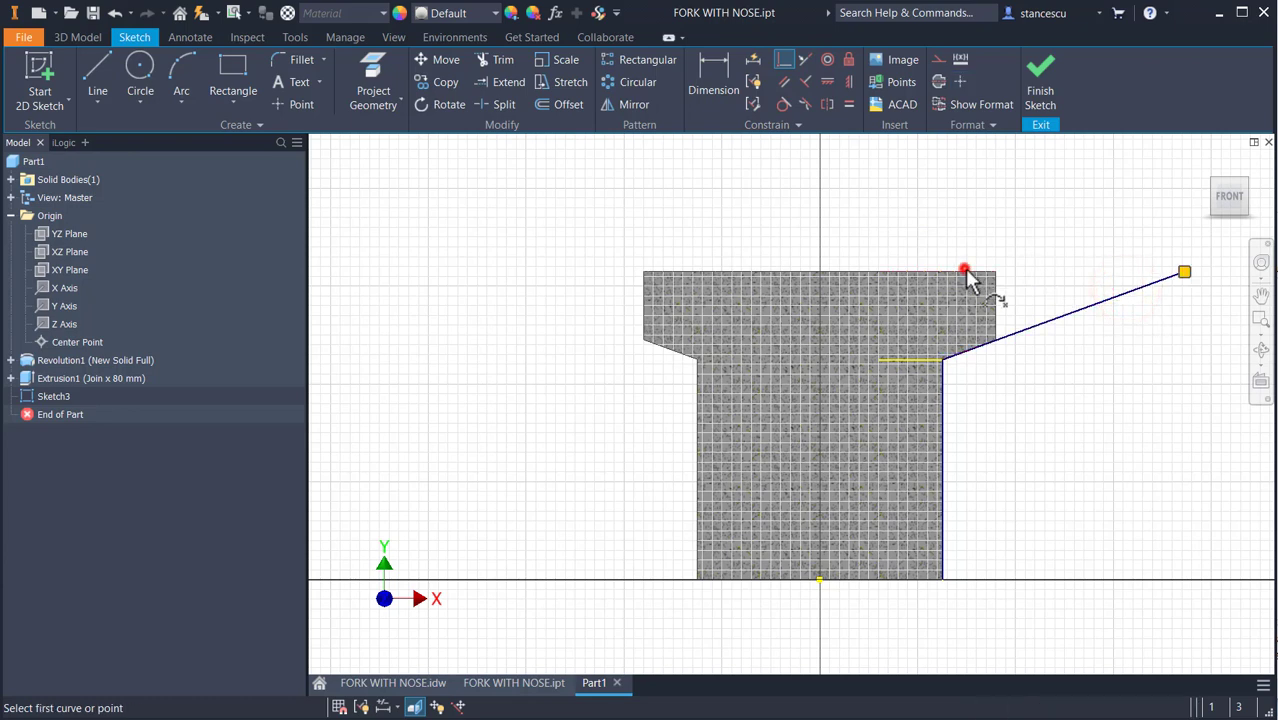
mouse_move(1035, 398)
middle_mouse_down()
mouse_move(1056, 391)
mouse_move(978, 342)
middle_mouse_up()
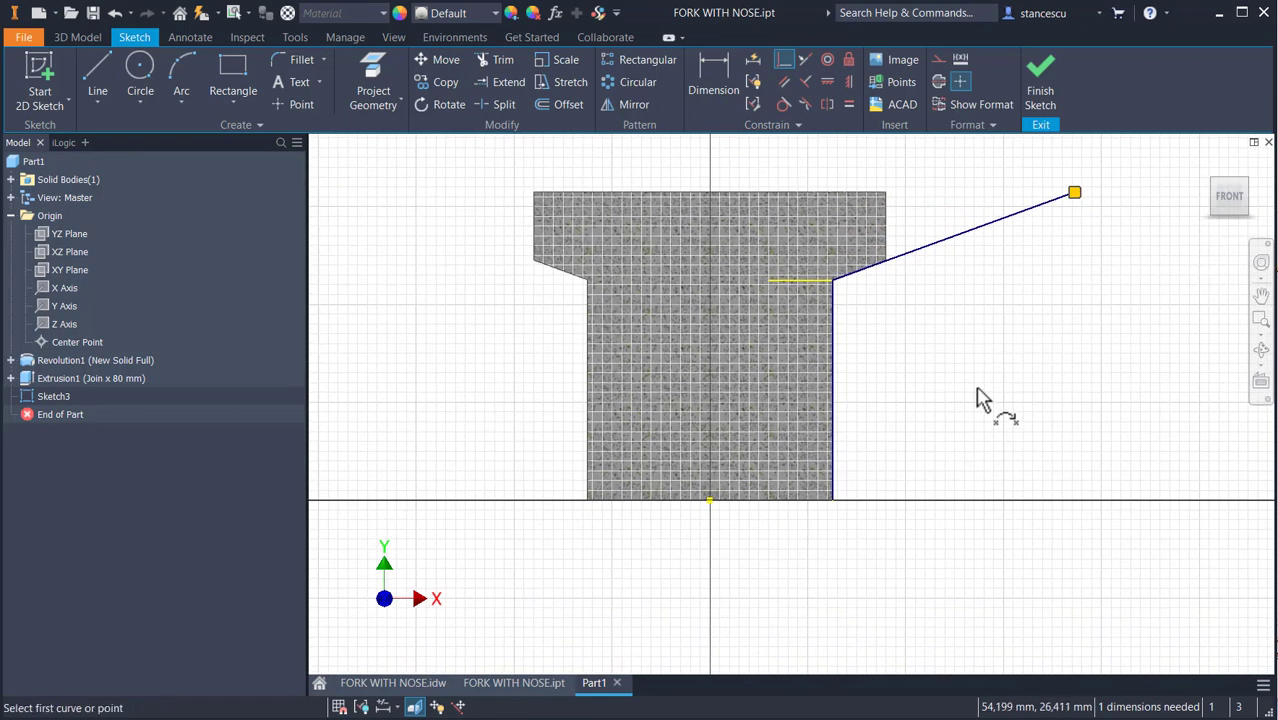
Constrain the vertical line's bottom endpoint horizontal with the base midpoint
left_click(827, 80)
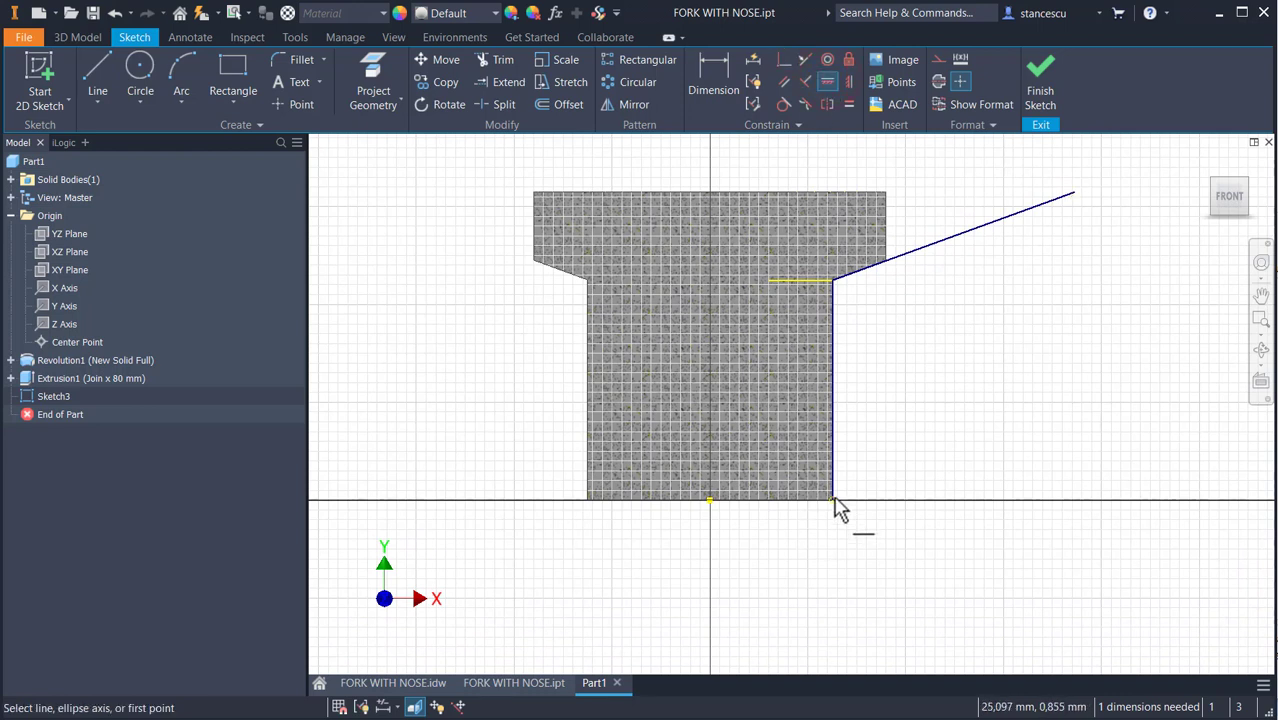
left_click(832, 499)
left_click(710, 500)
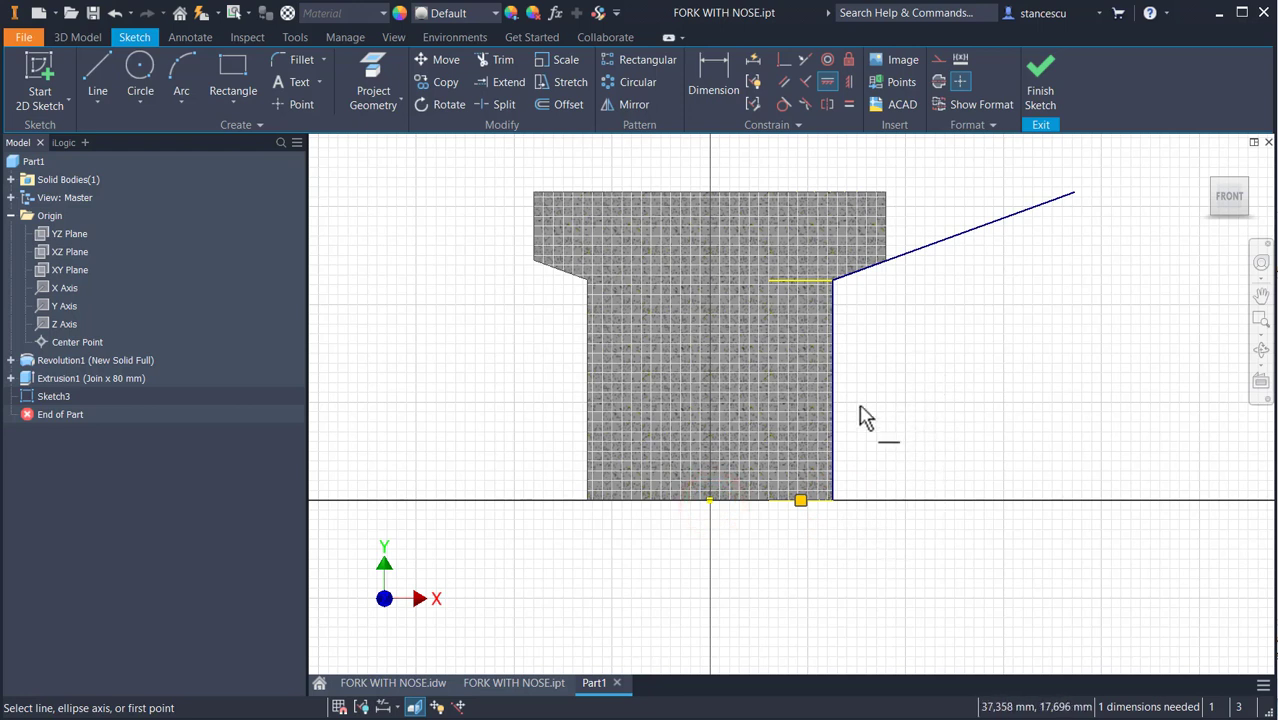
left_click(879, 398)
key("Escape")
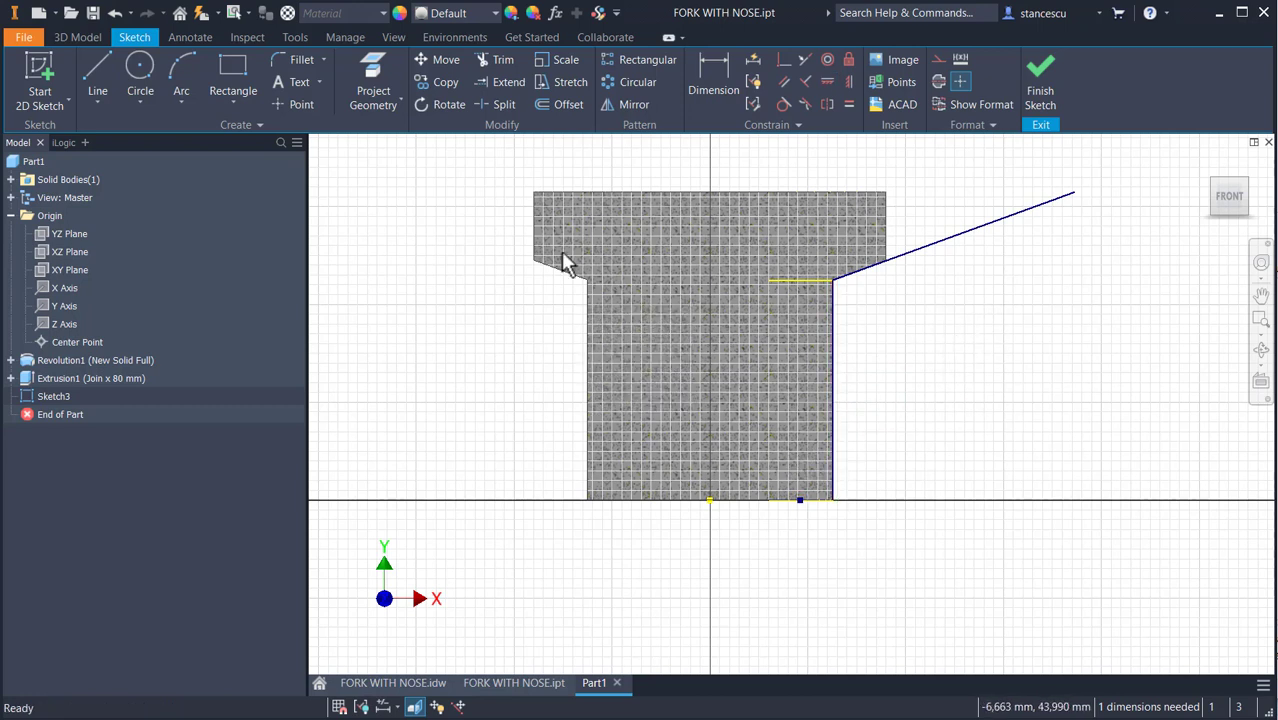
Close the profile with a bottom line along the base and a right line up to the slanted line's end
left_click(105, 70)
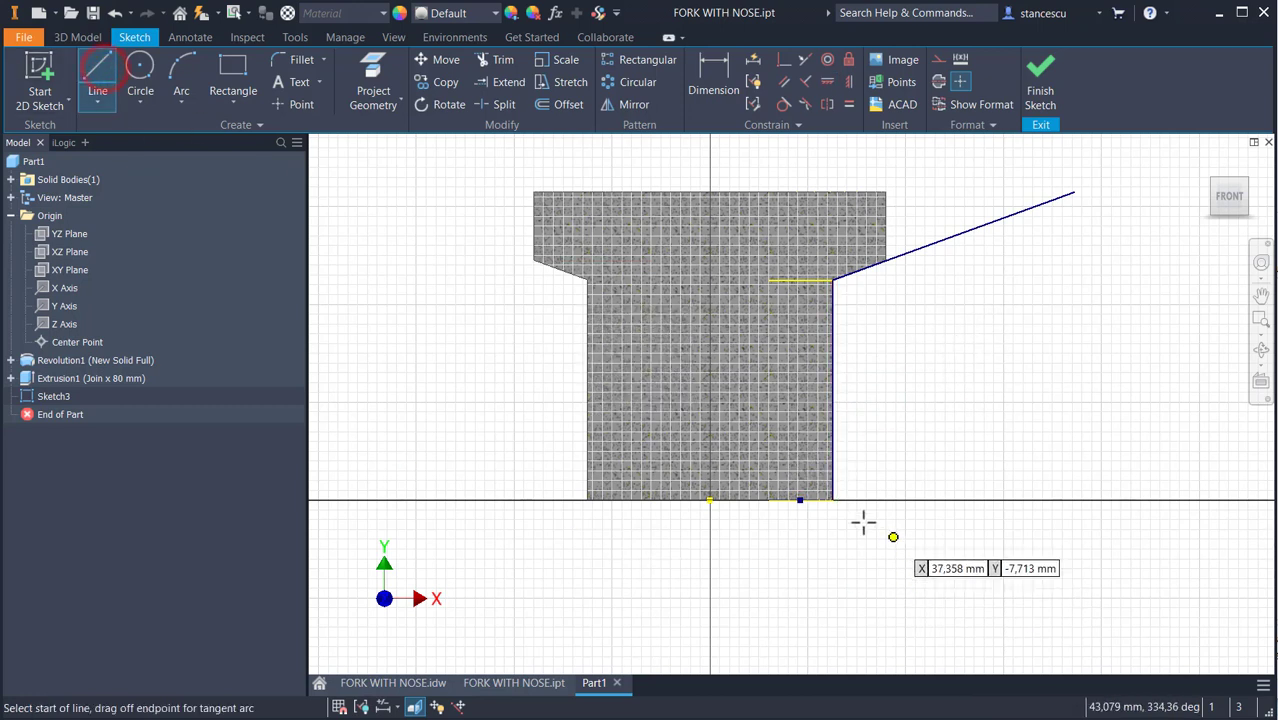
left_click(834, 497)
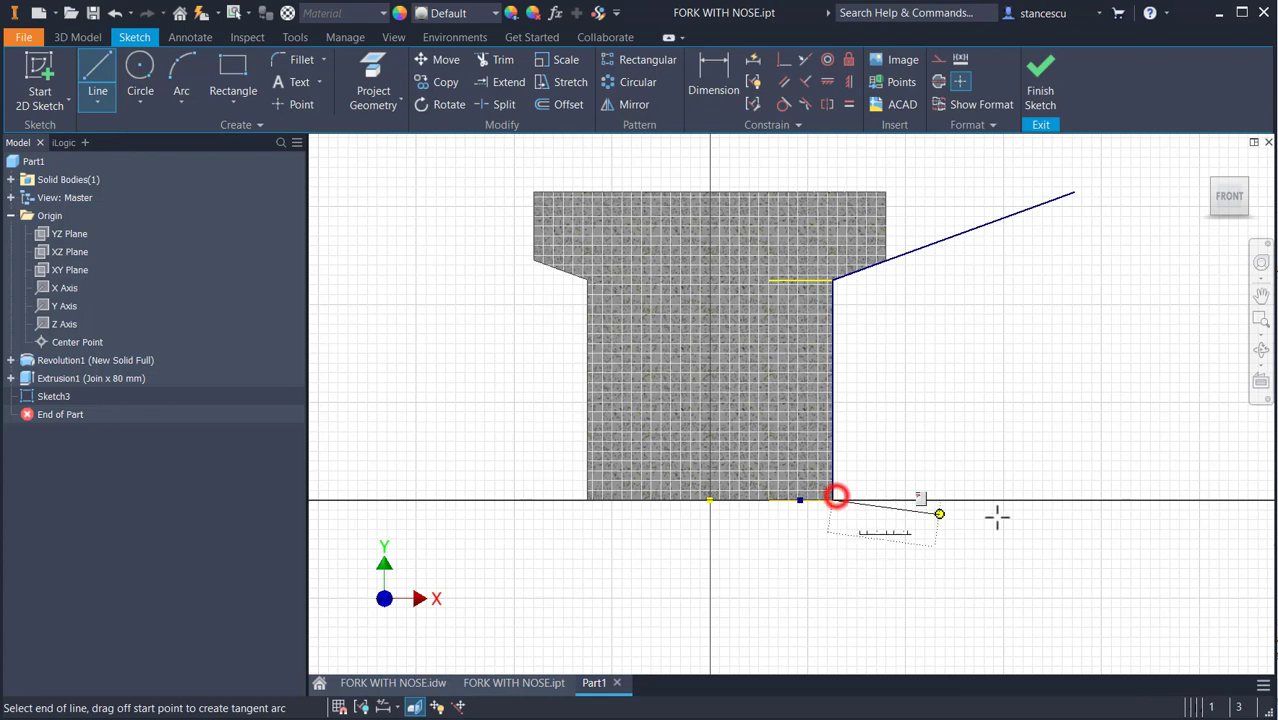
left_click(1074, 499)
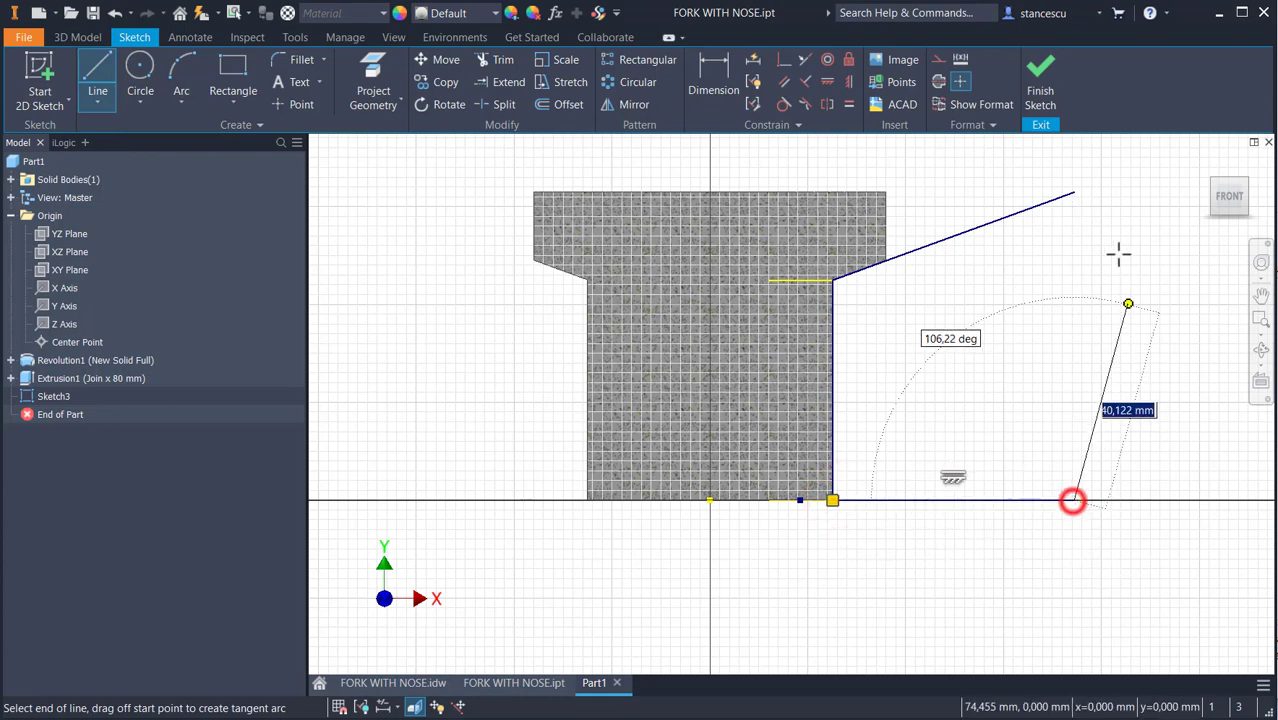
left_click(1074, 194)
key("Escape")
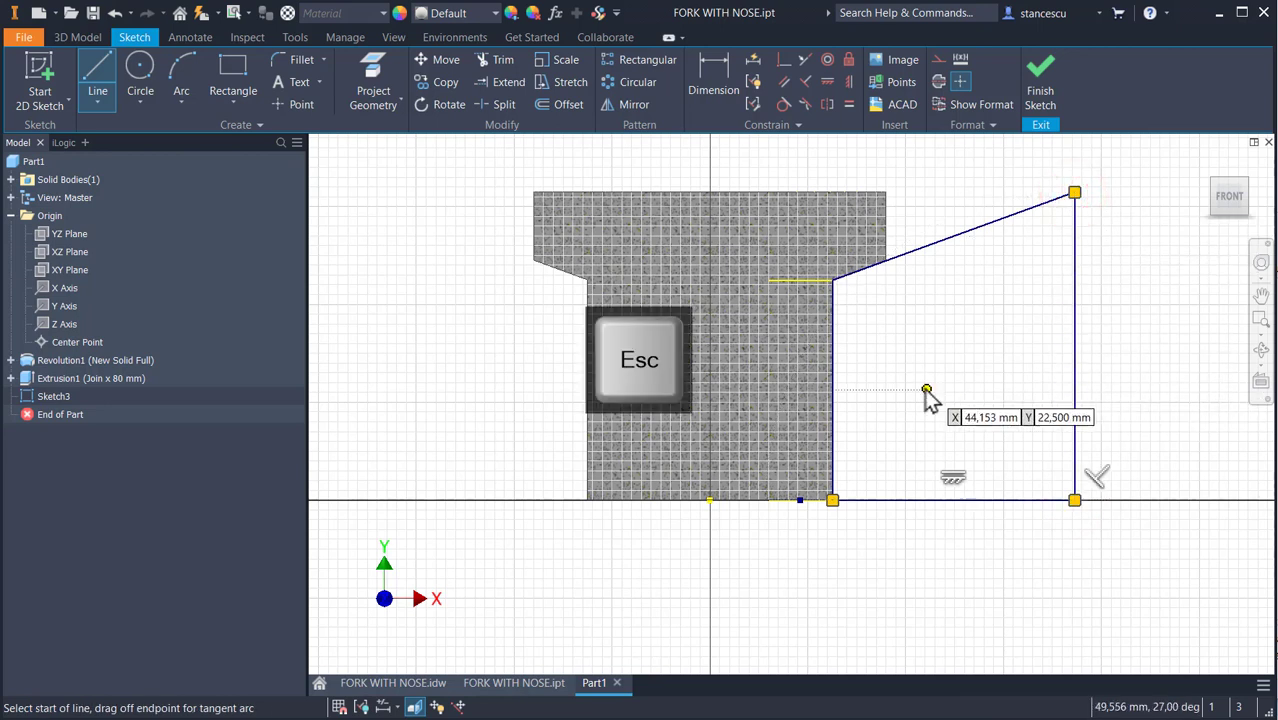
Project the Y Axis as a construction centreline and finish the sketch
left_click(371, 74)
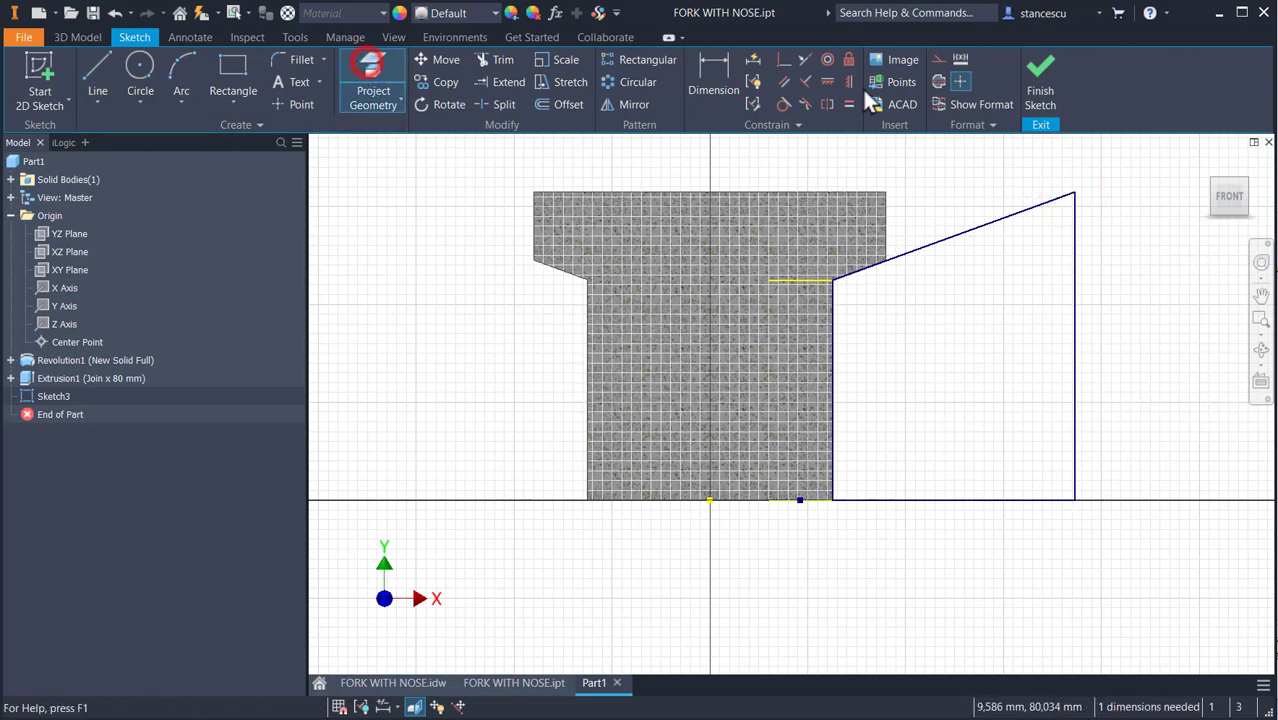
left_click(937, 83)
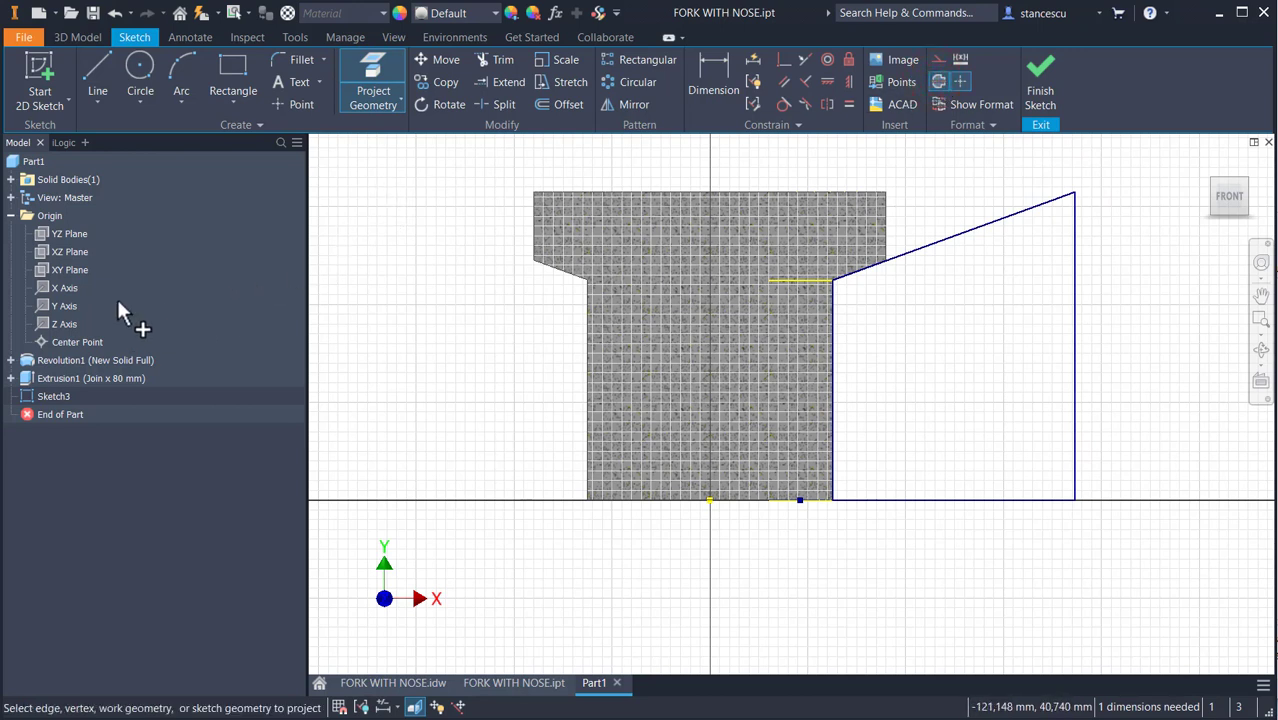
left_click(55, 307)
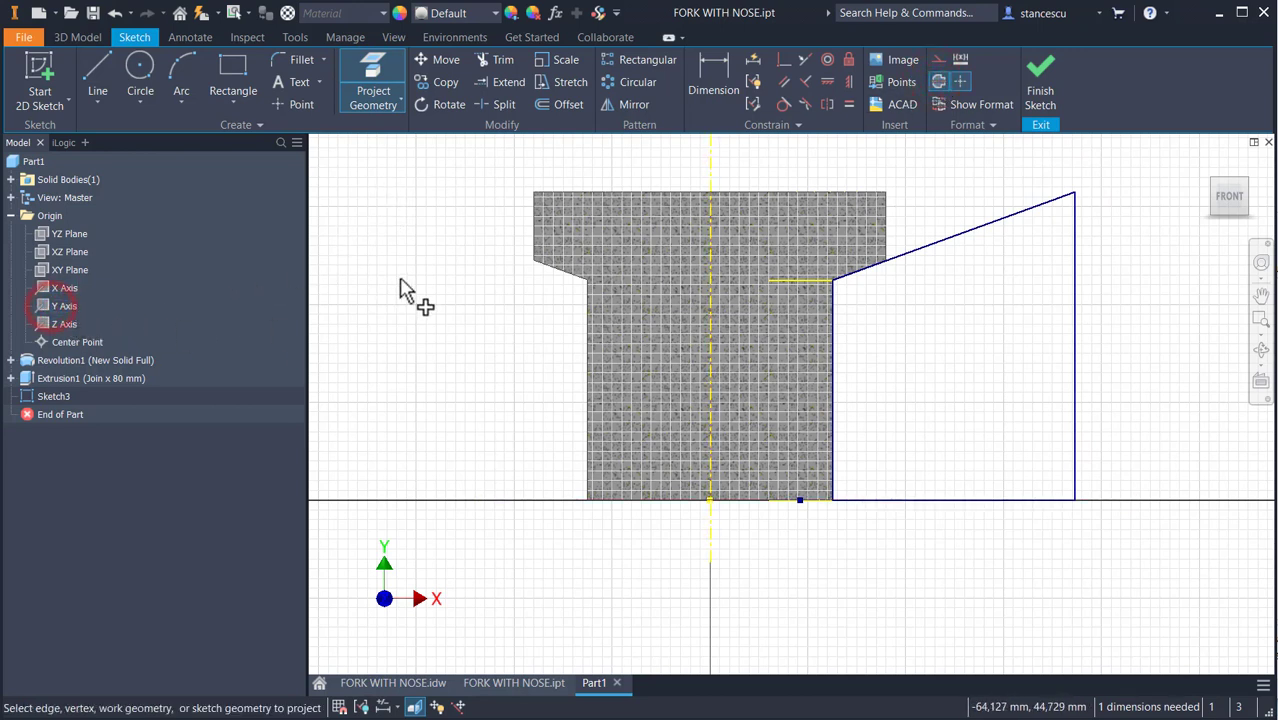
key("Escape")
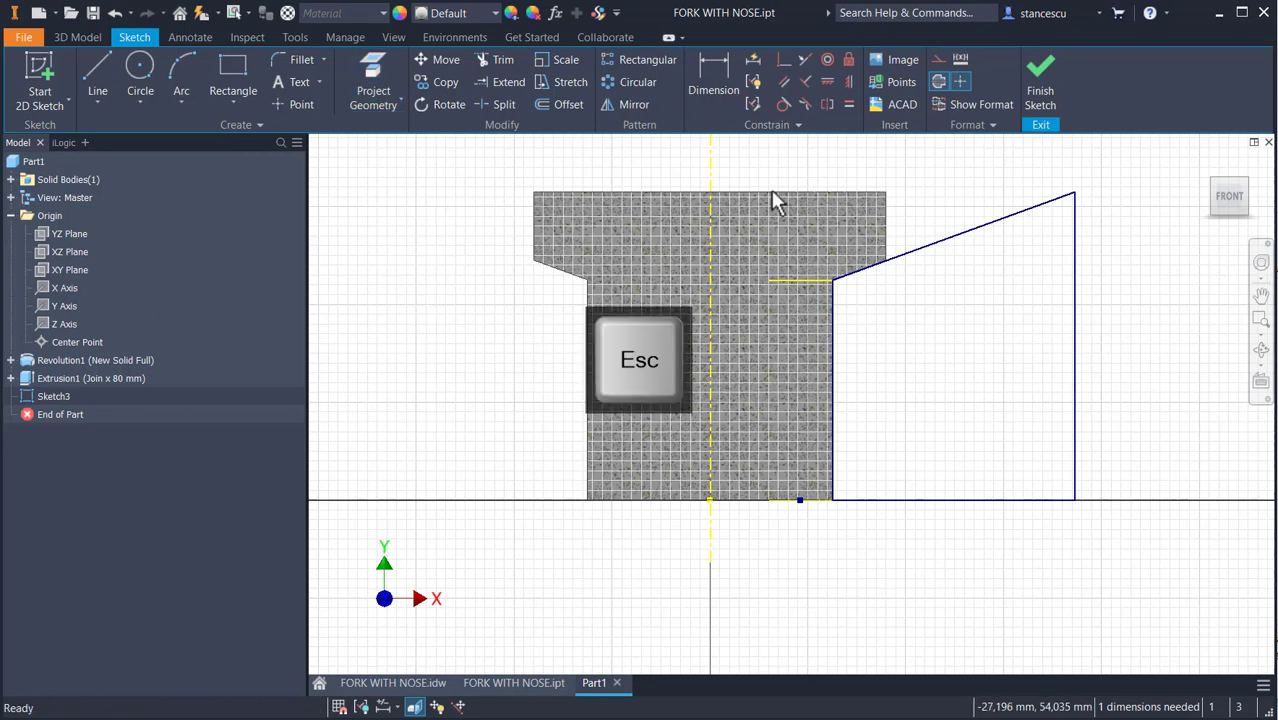
left_click(937, 80)
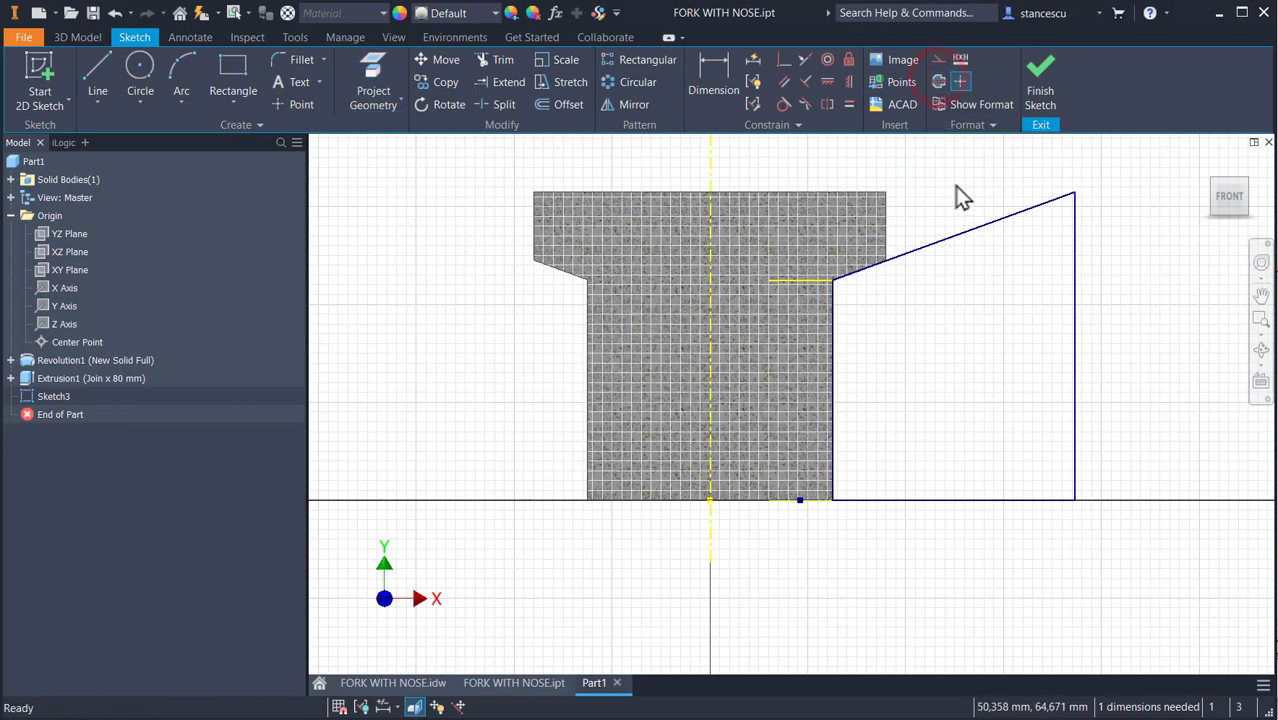
left_click(1040, 75)
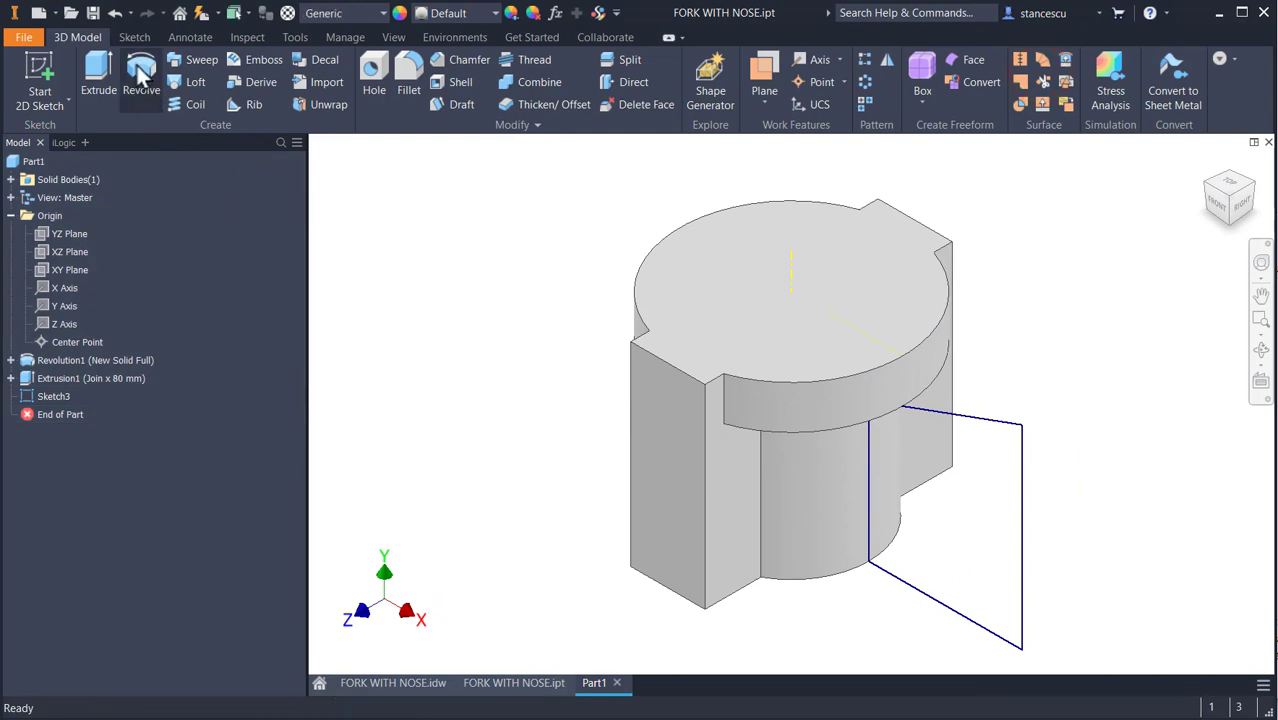
Revolve the wedge profile 360° around the Y axis as a cut, then inspect it
left_click(157, 94)
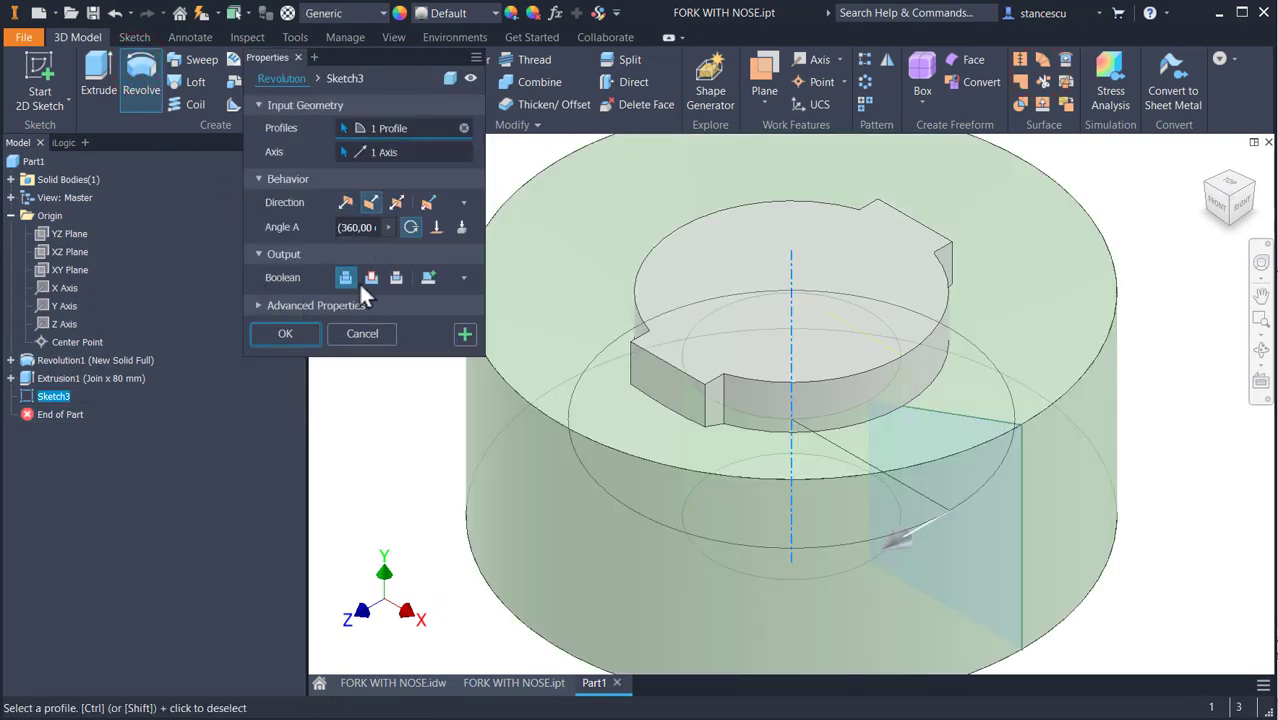
left_click(368, 279)
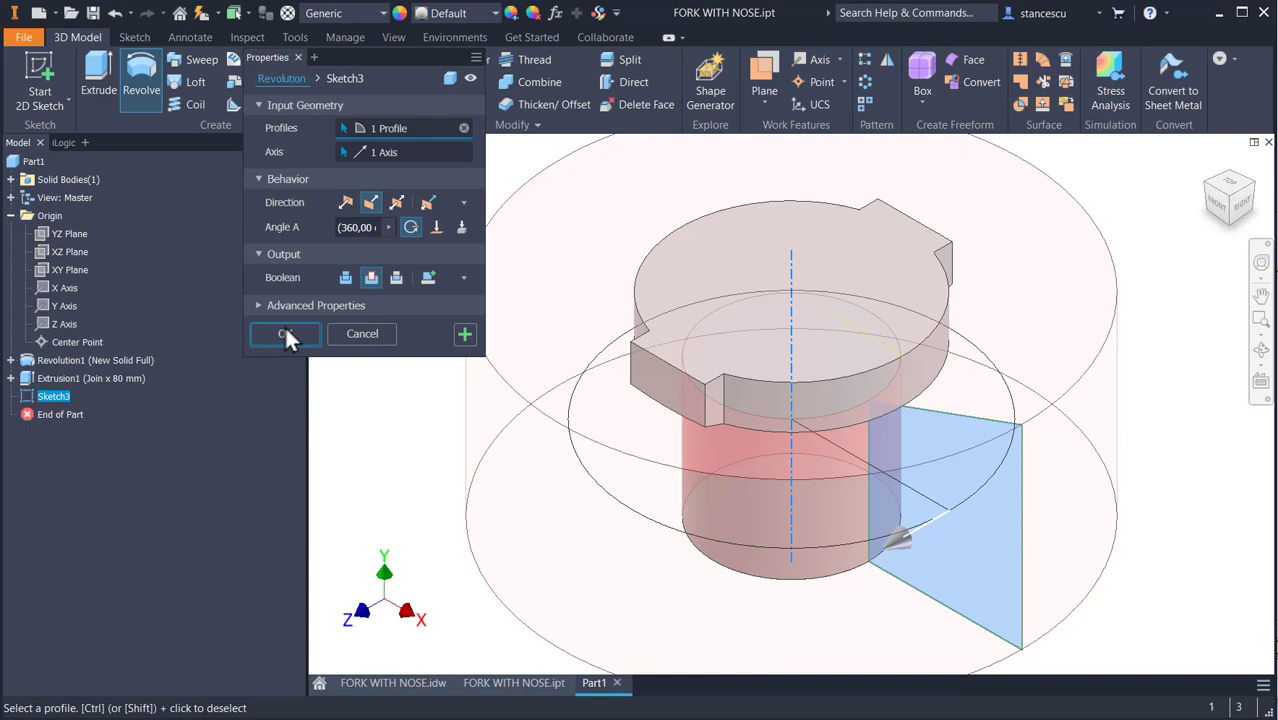
left_click(285, 334)
mouse_move(555, 530)
middle_mouse_down("shift")
mouse_move(571, 465)
mouse_move(551, 531)
mouse_move(559, 448)
mouse_move(551, 514)
middle_mouse_up("shift")
key("F6")
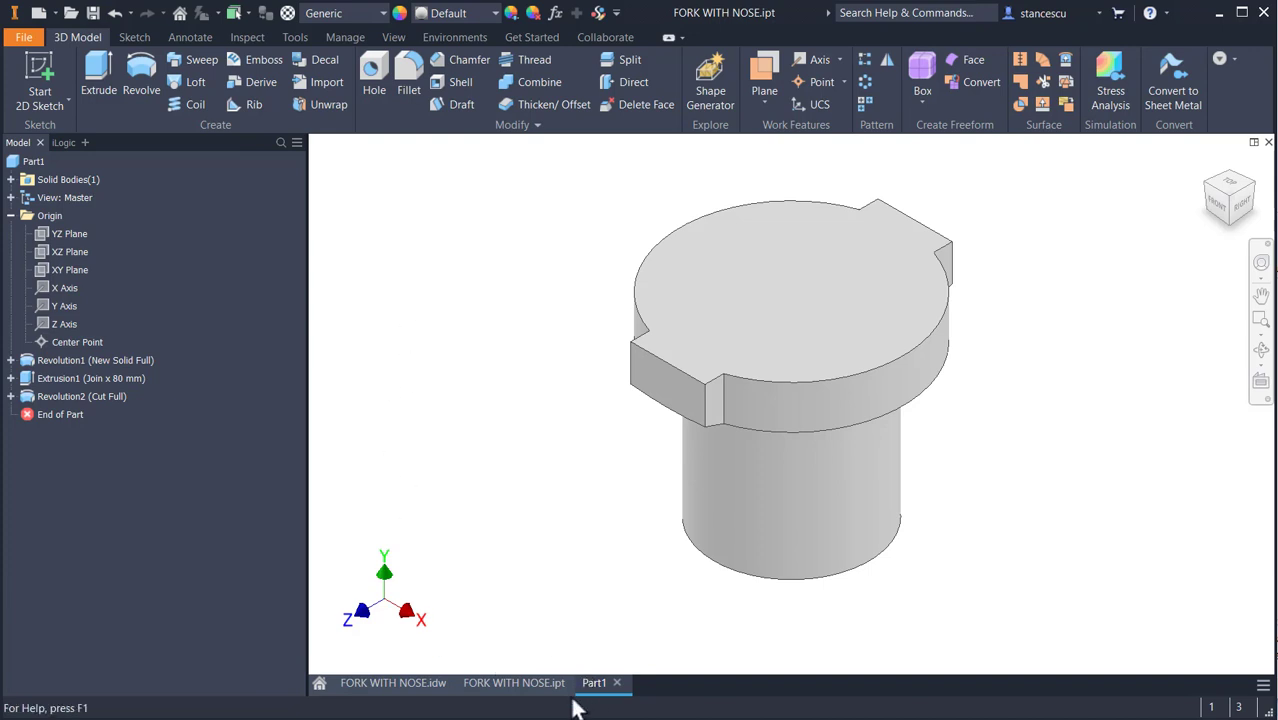
left_click(401, 684)
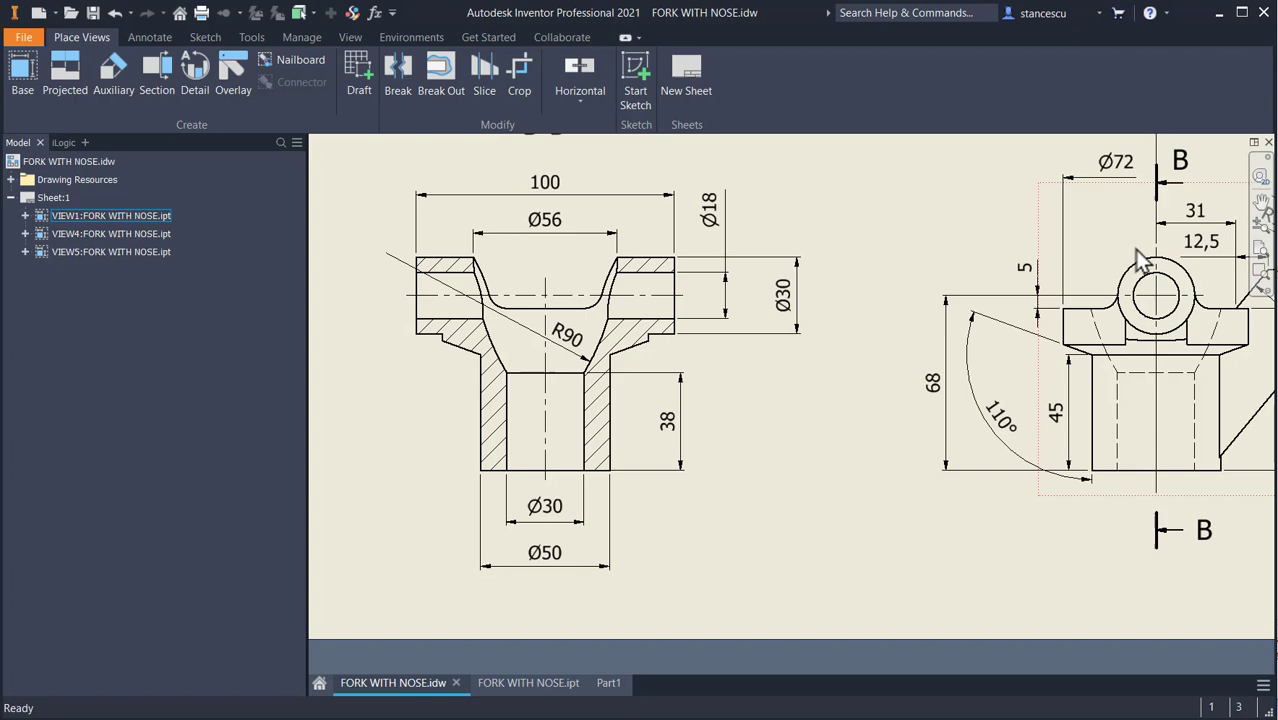
mouse_move(862, 406)
middle_mouse_down()
mouse_move(836, 465)
mouse_move(727, 542)
mouse_move(813, 690)
mouse_move(899, 590)
middle_mouse_up()
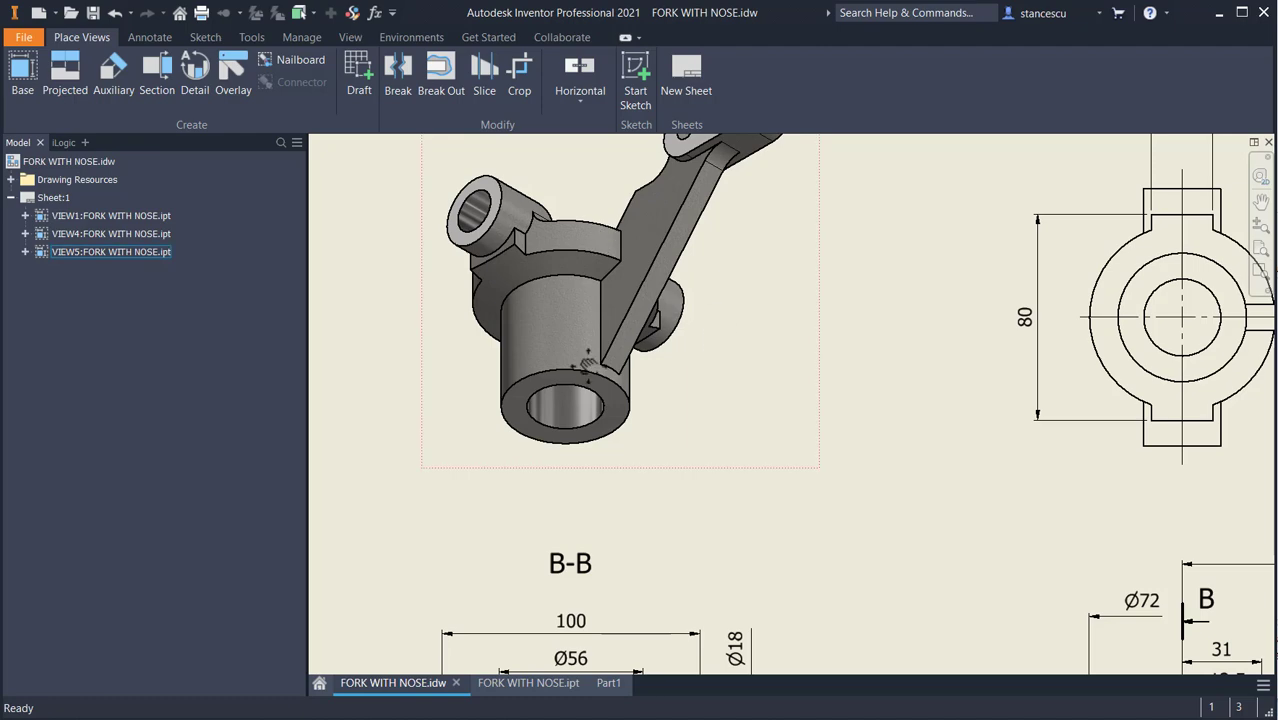
middle_click_drag(699, 280, 716, 443)
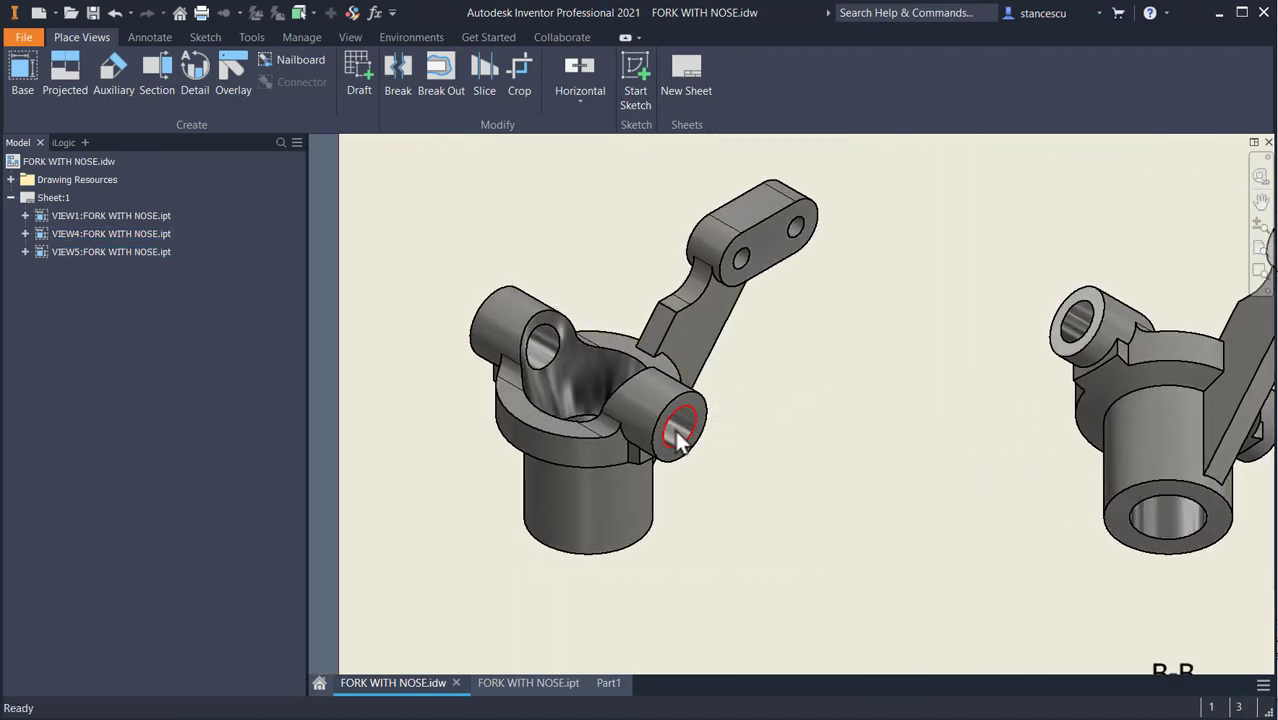
scroll(770, 442, "down", 2)
middle_click_drag(854, 455, 742, 300)
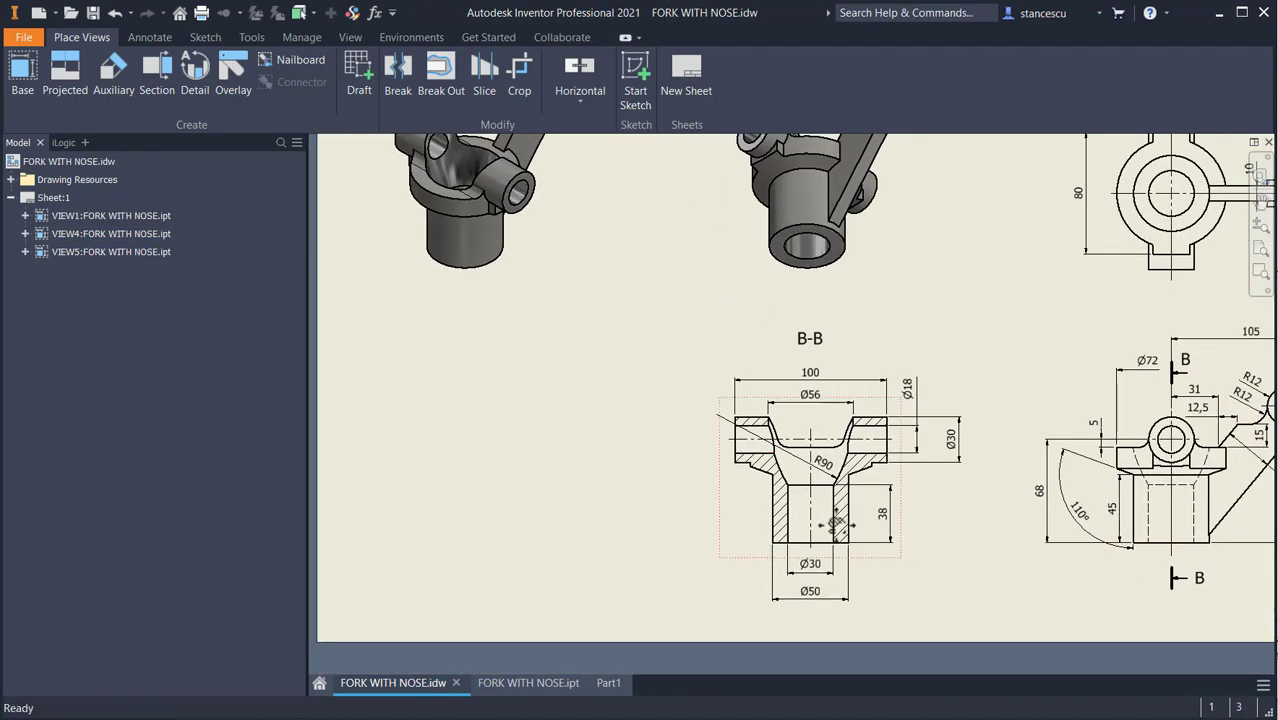
middle_click_drag(836, 522, 773, 510)
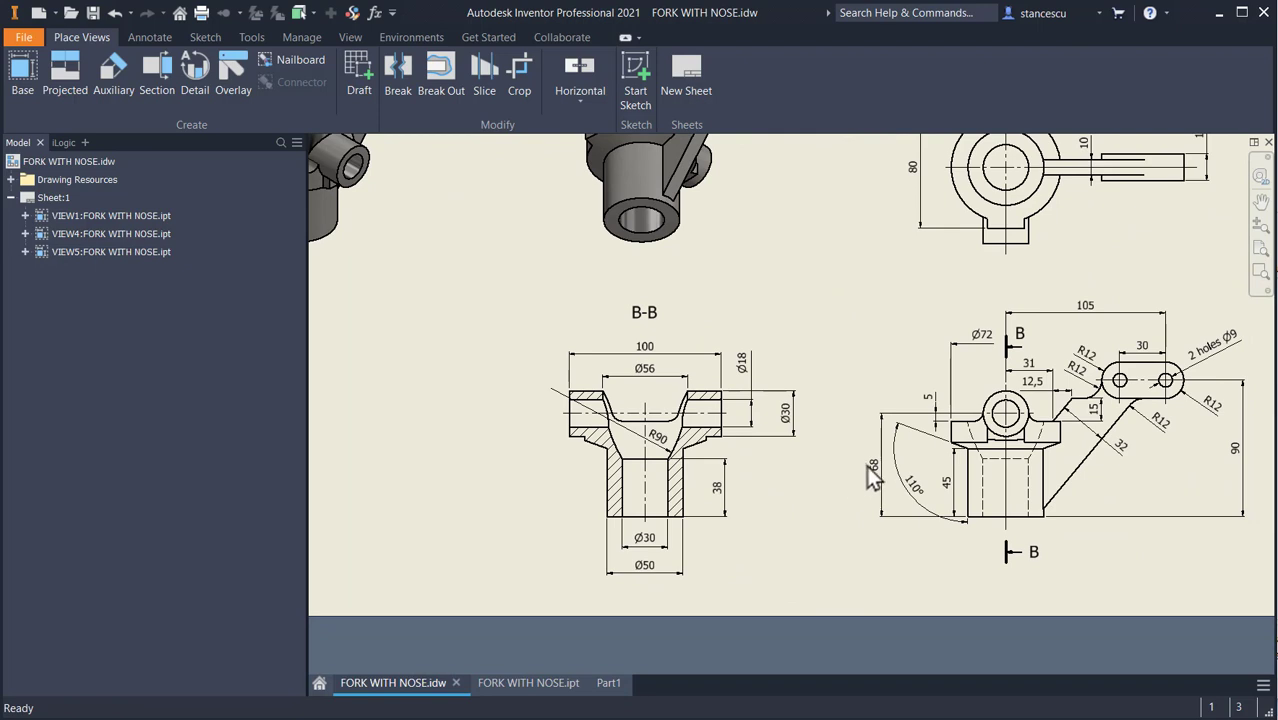
scroll(1024, 452, "up", 2)
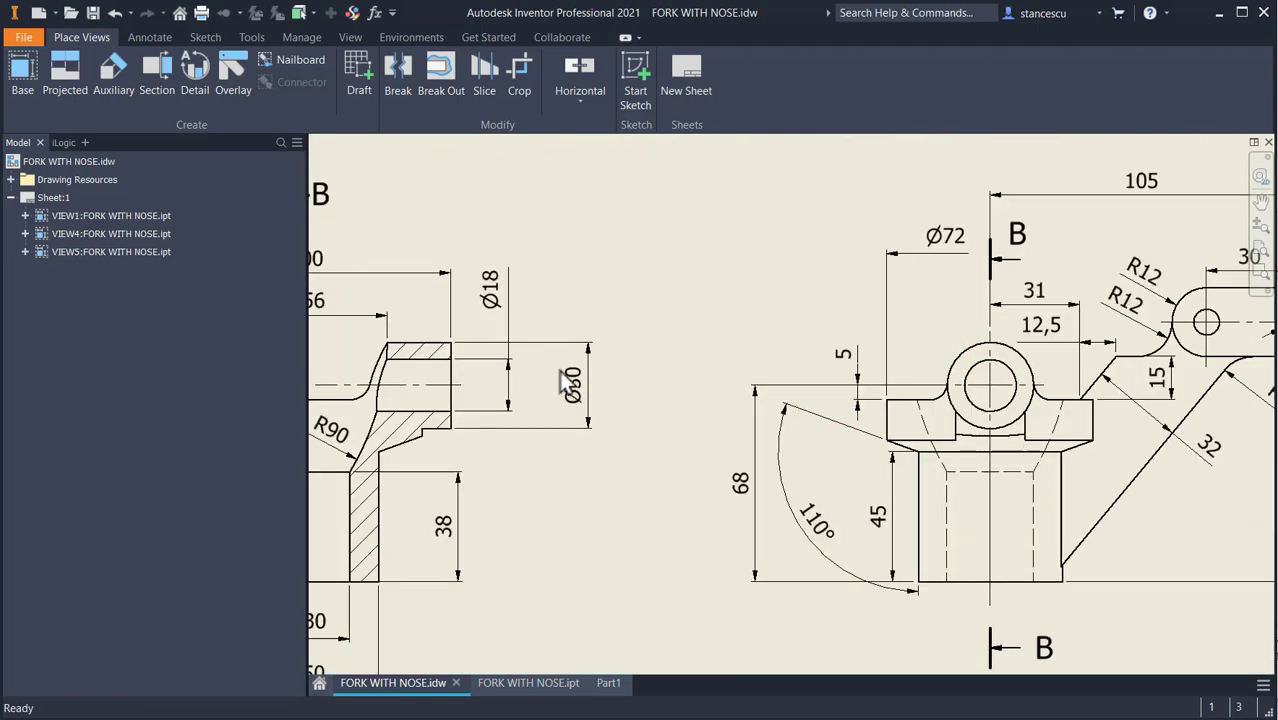
left_click(570, 384)
key("Escape")
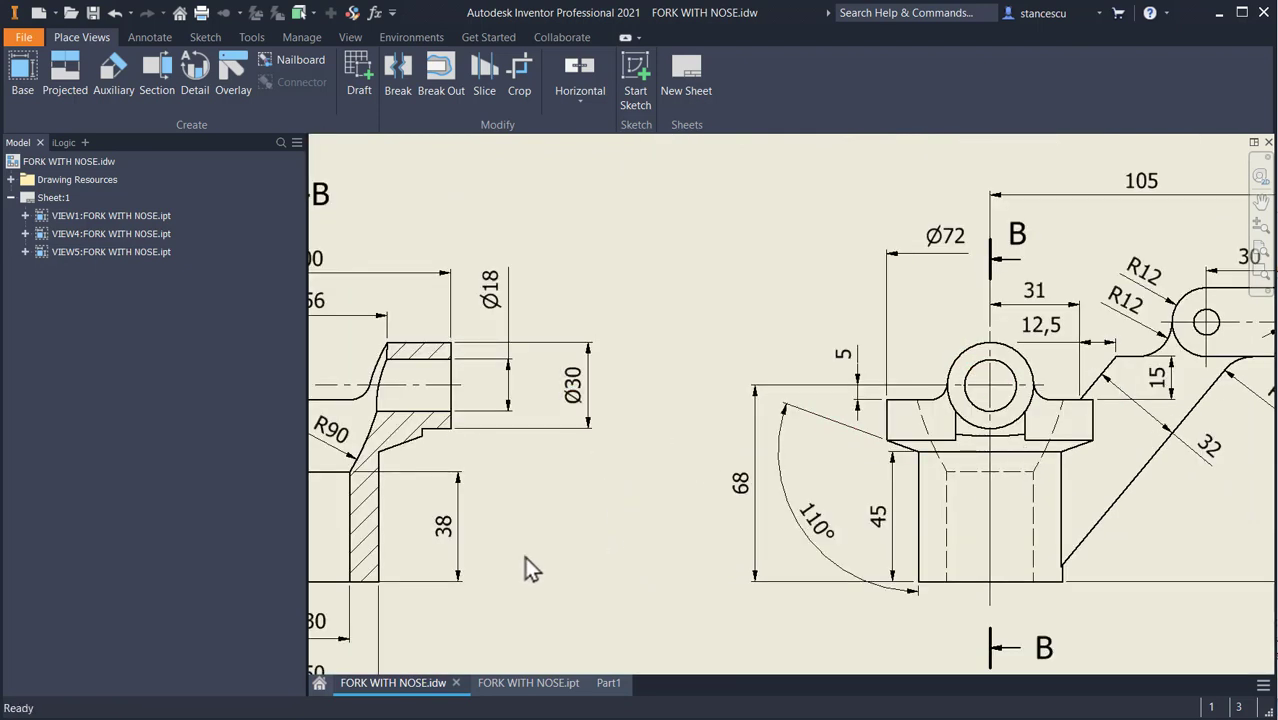
Start a sketch on the XY plane, slice the part, and draw a Ø30 circle above it
left_click(607, 685)
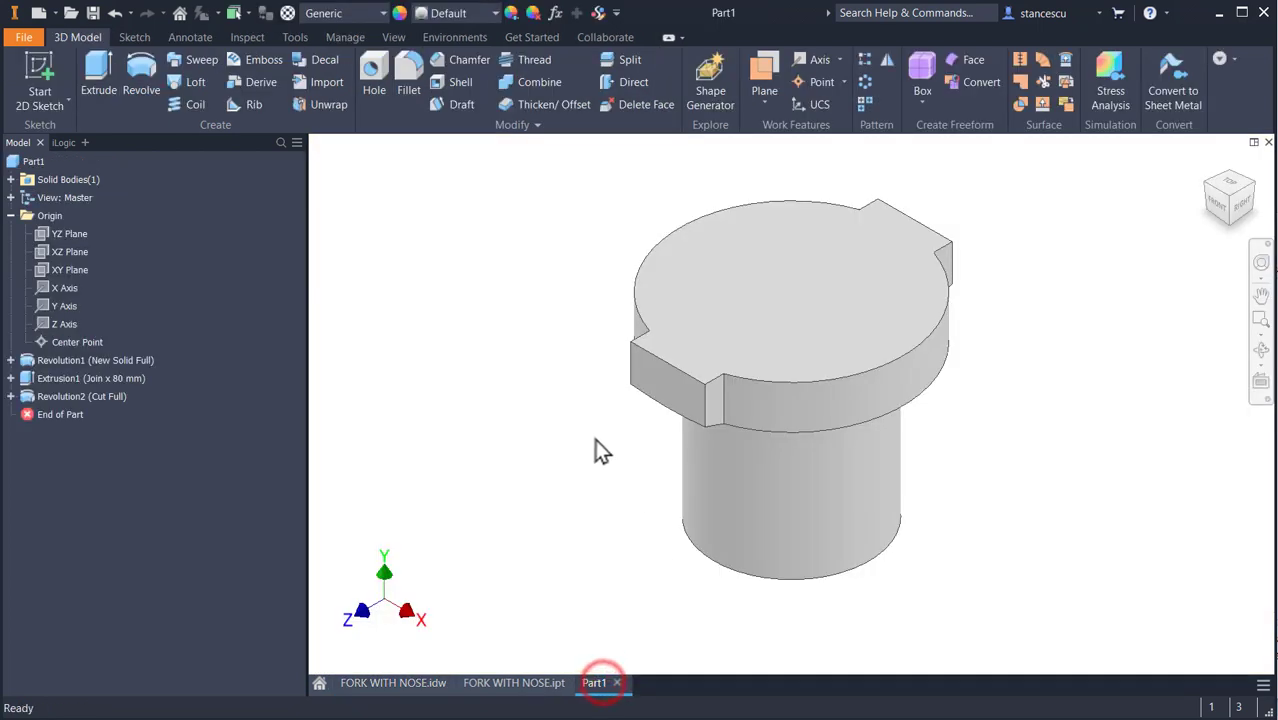
left_click(69, 269)
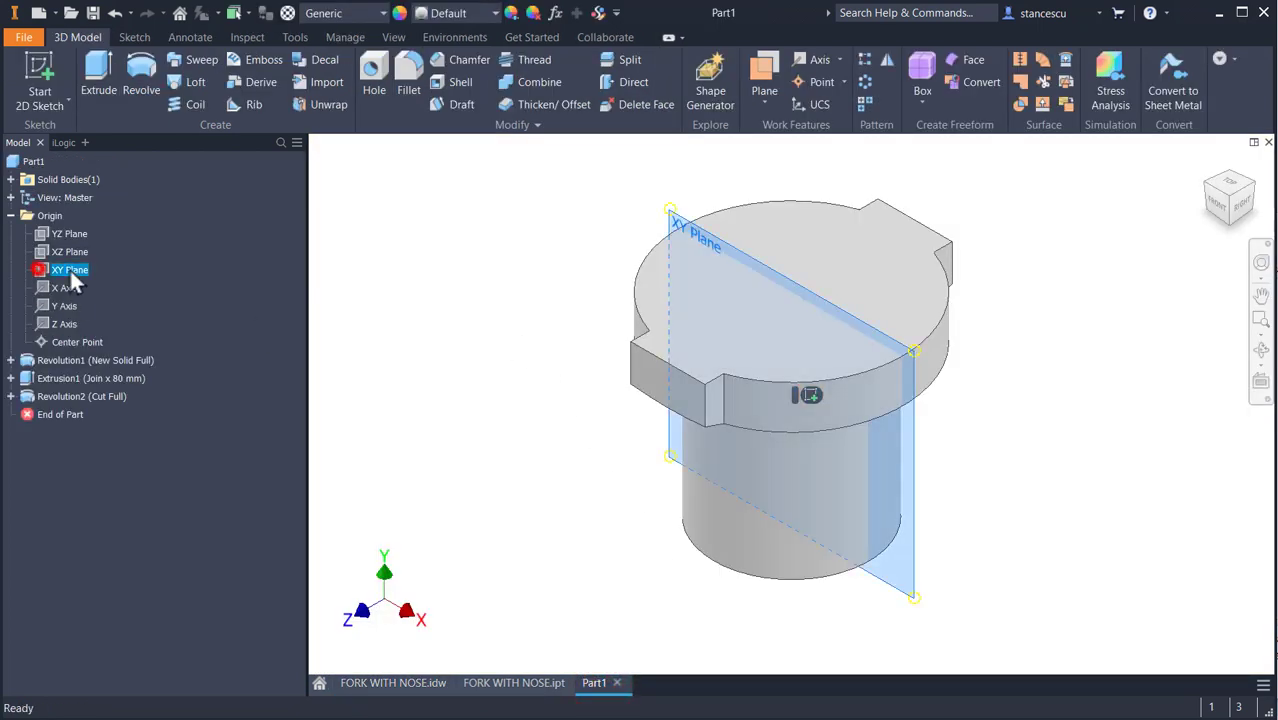
left_click(806, 396)
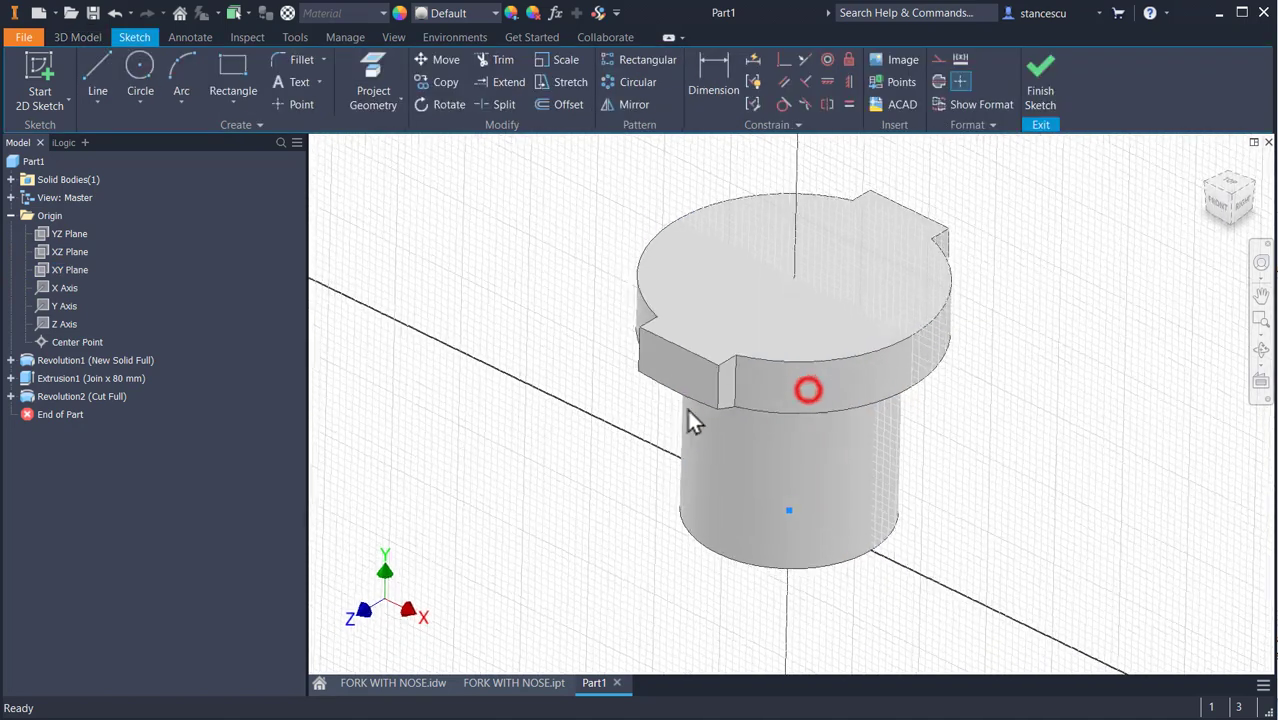
key("F7")
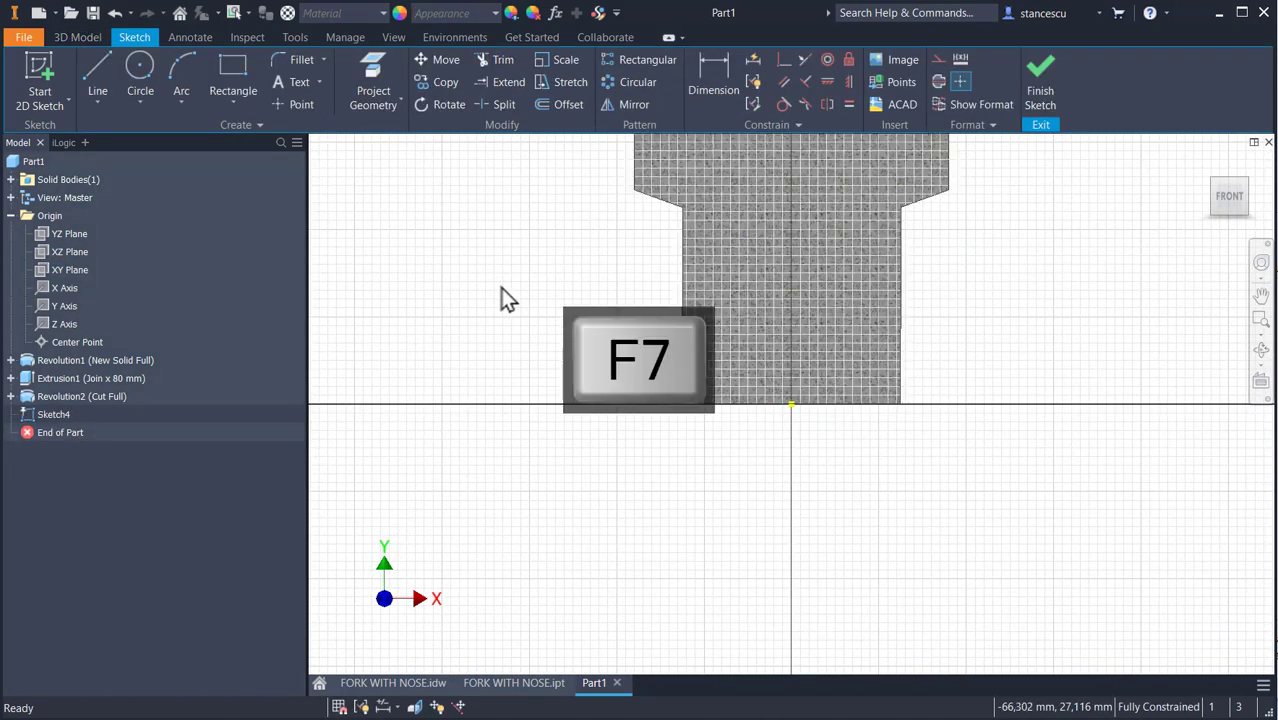
middle_click_drag(907, 326, 885, 465)
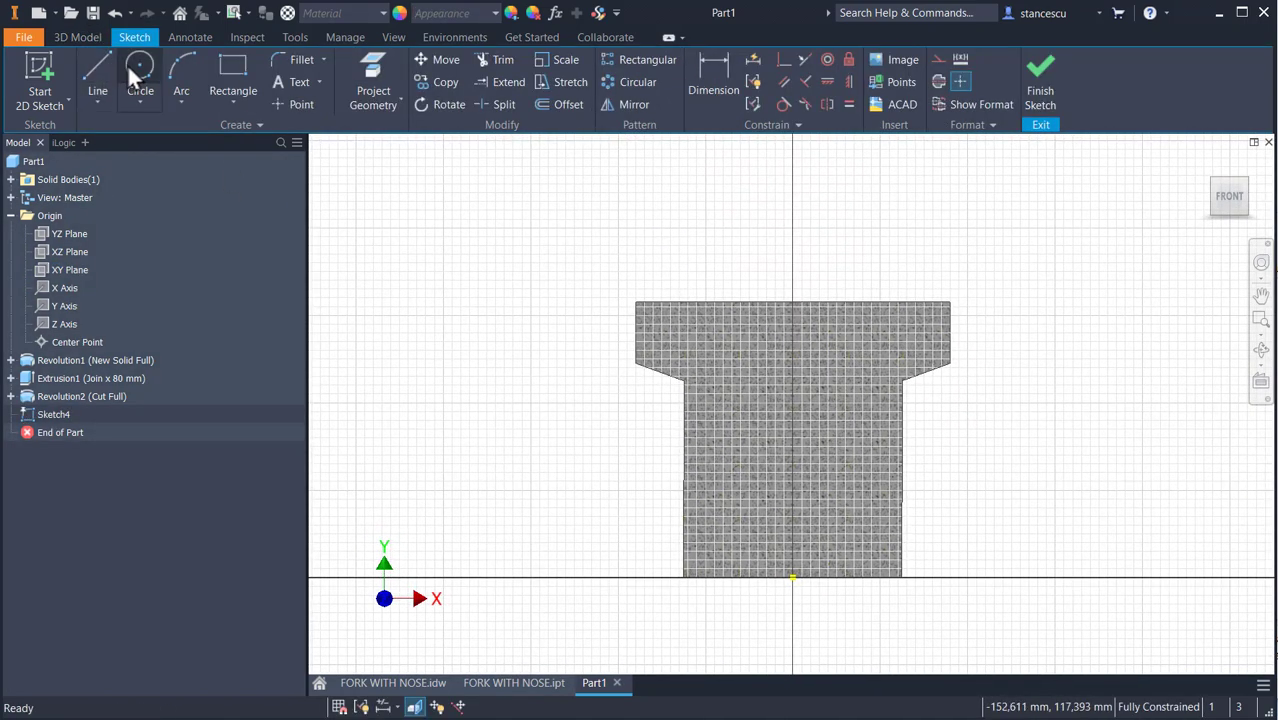
left_click(139, 68)
left_click(736, 203)
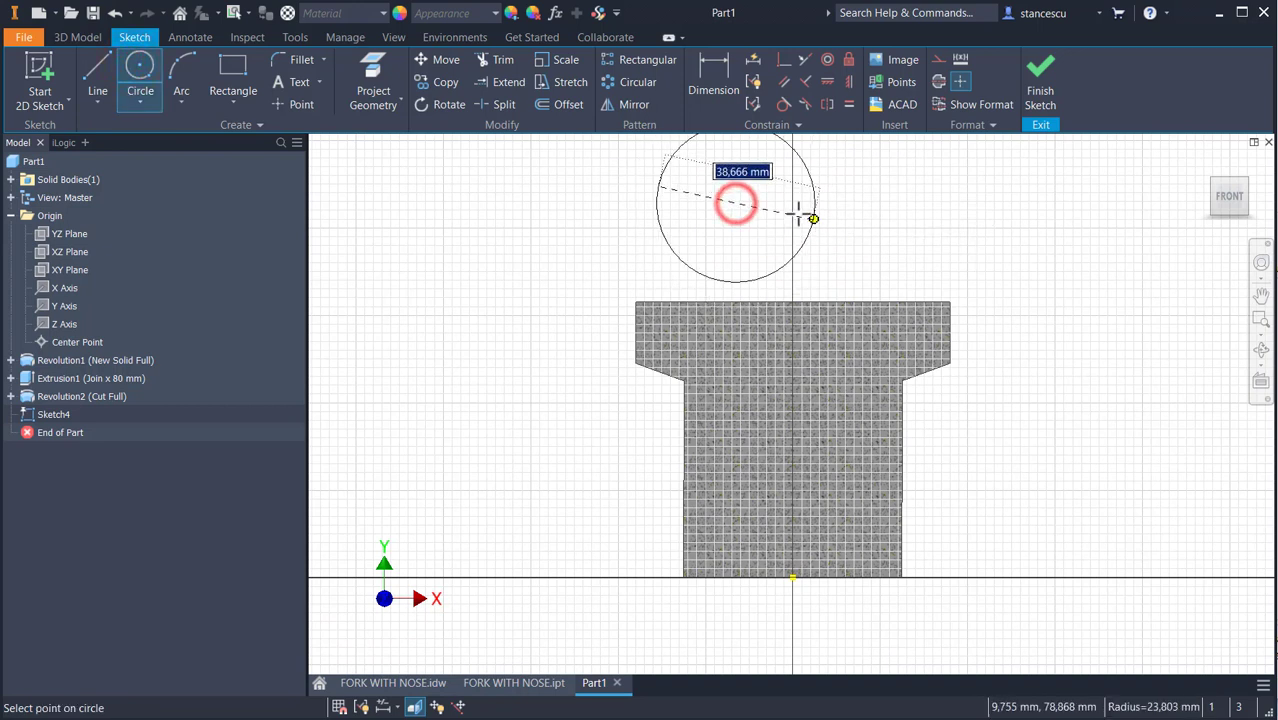
type("30")
key("Return")
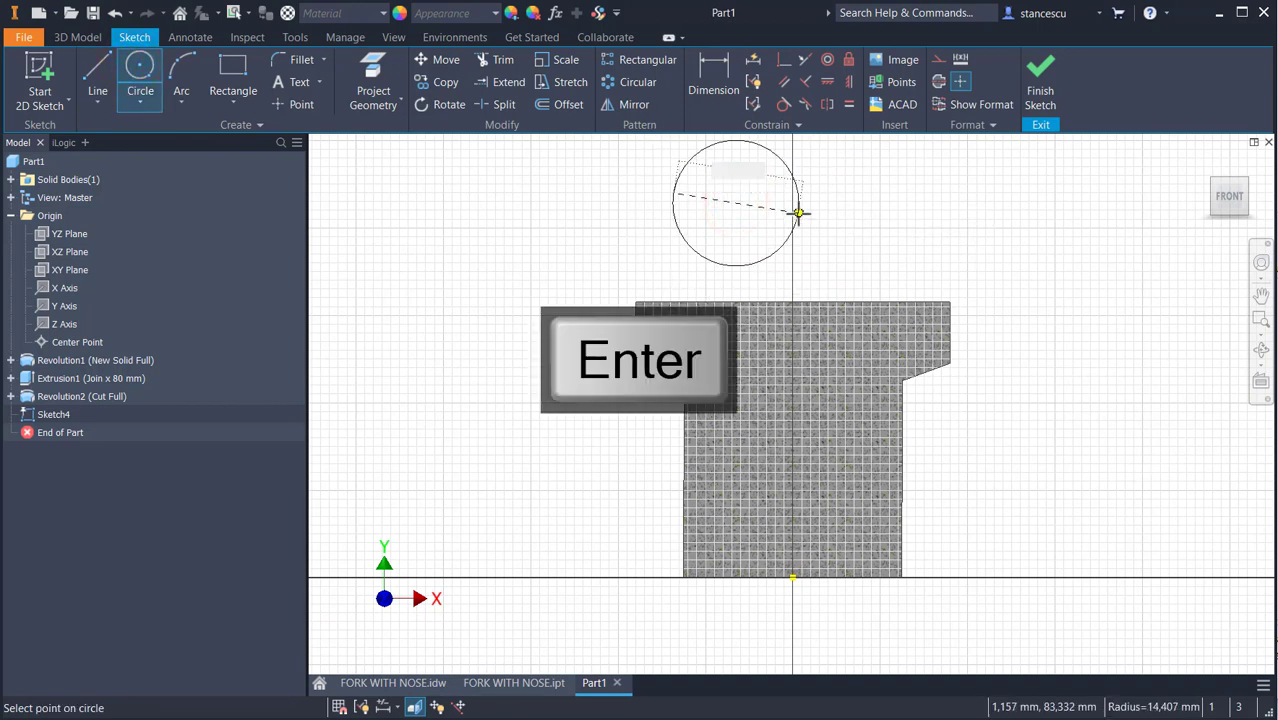
Align the circle centre vertically with the origin and dimension its height to 68
left_click(849, 84)
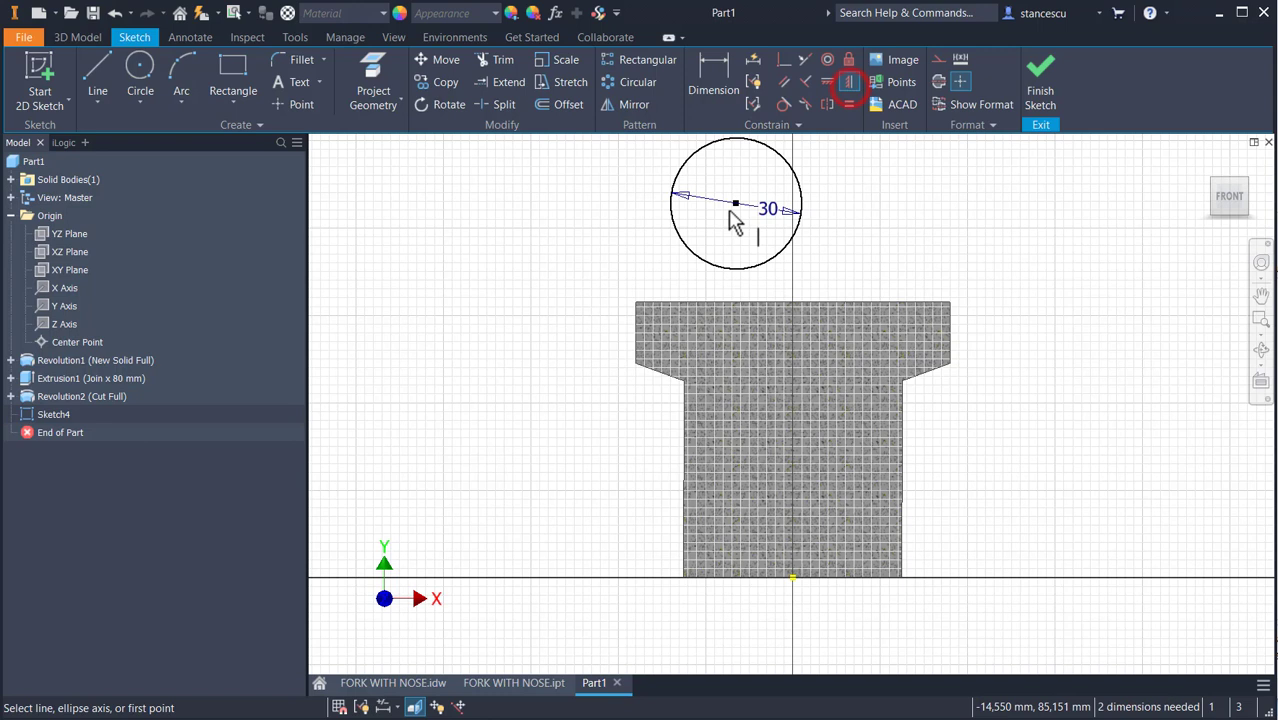
left_click(735, 205)
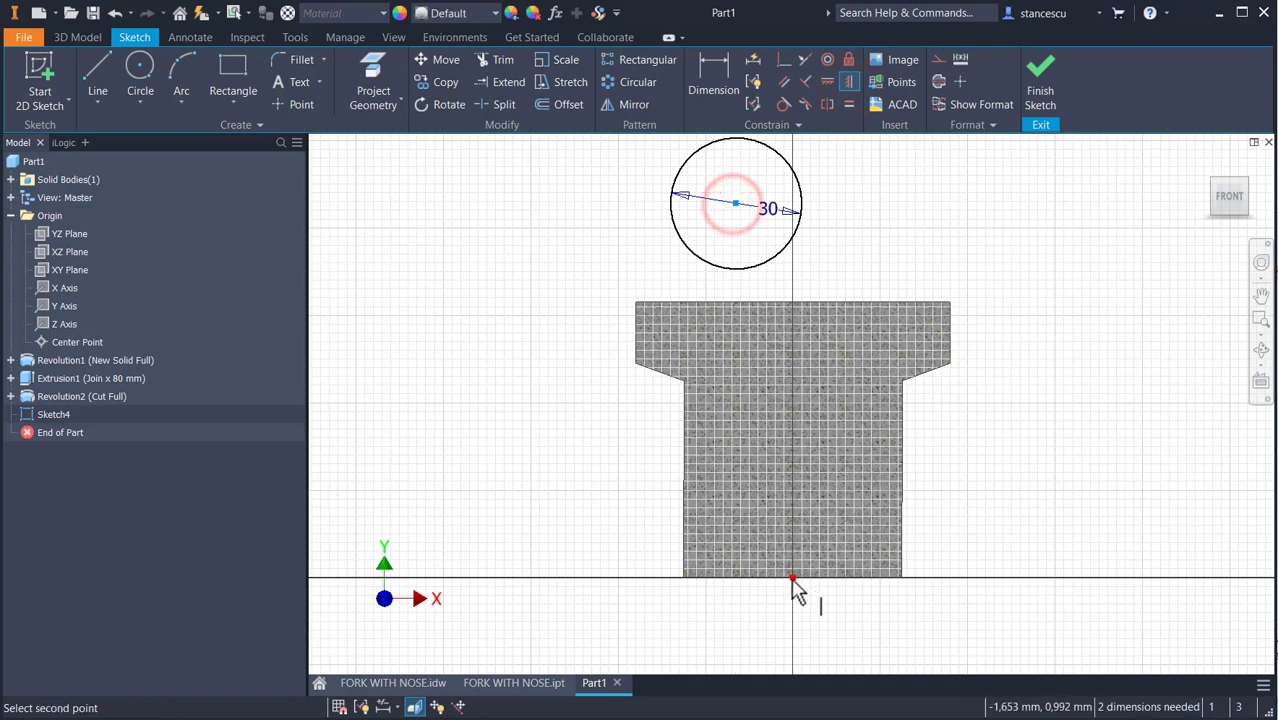
left_click(792, 578)
left_click(713, 82)
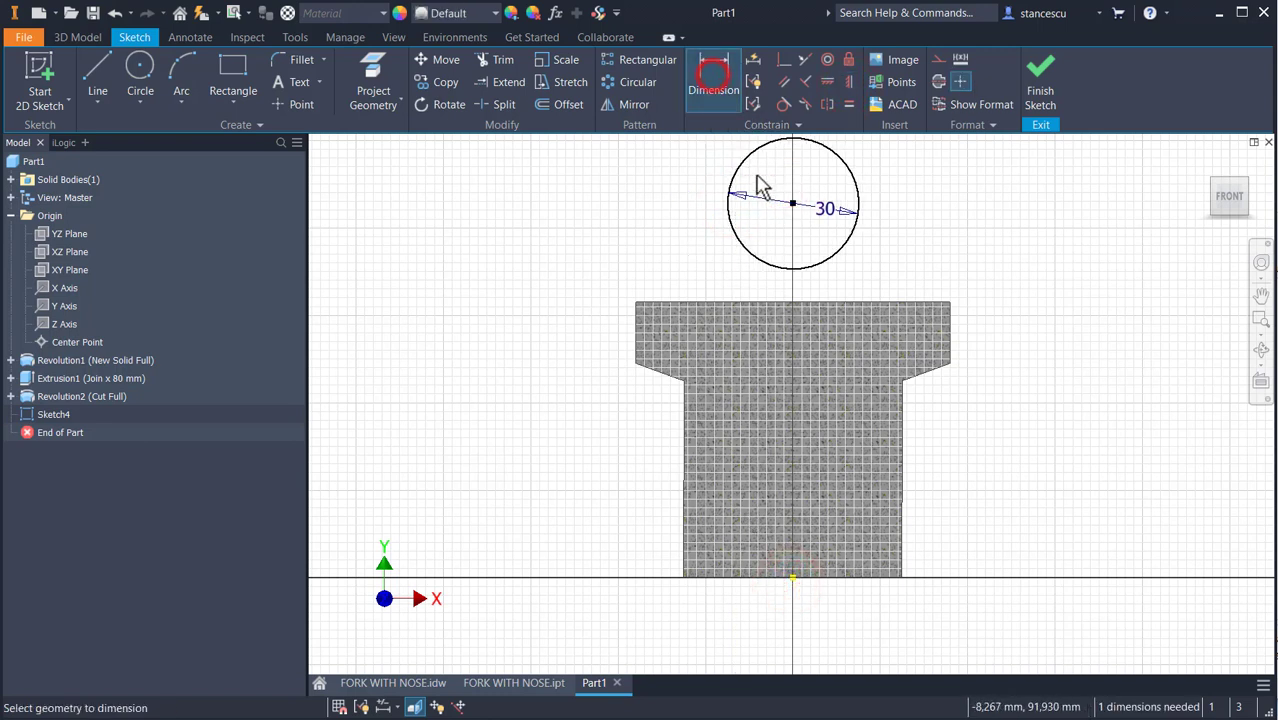
left_click(747, 158)
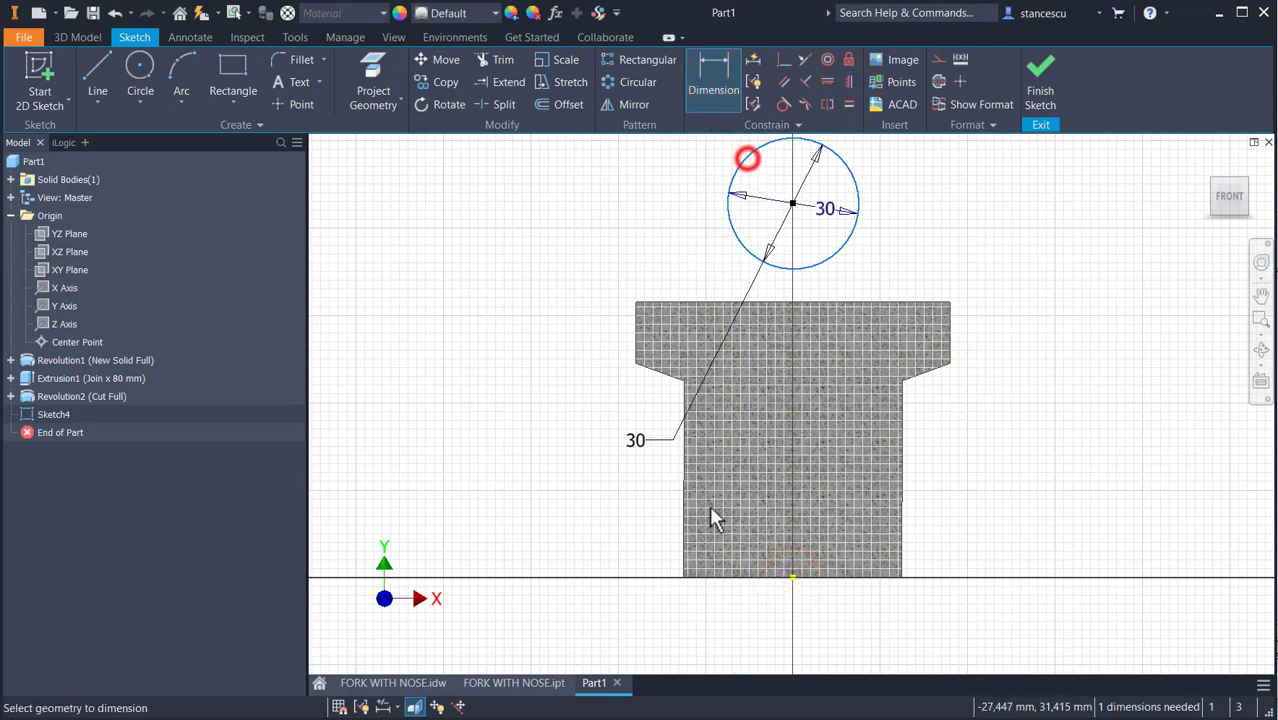
left_click(792, 578)
left_click(548, 418)
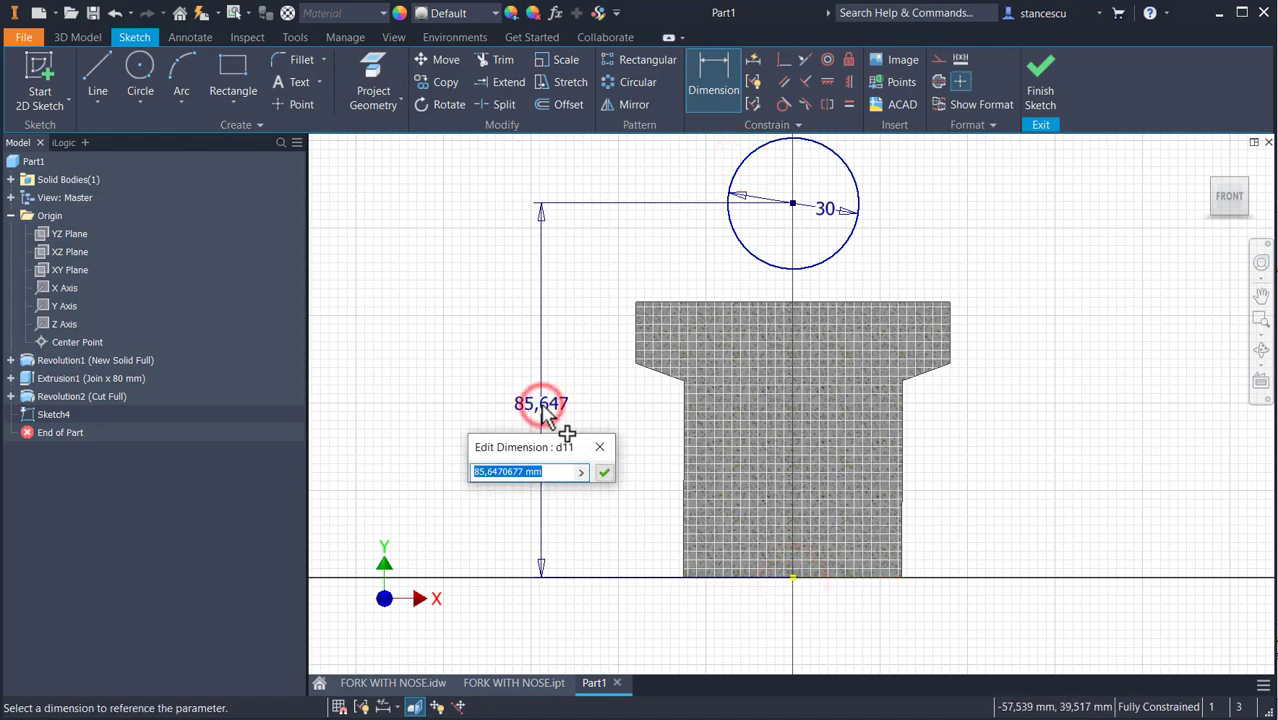
type("68")
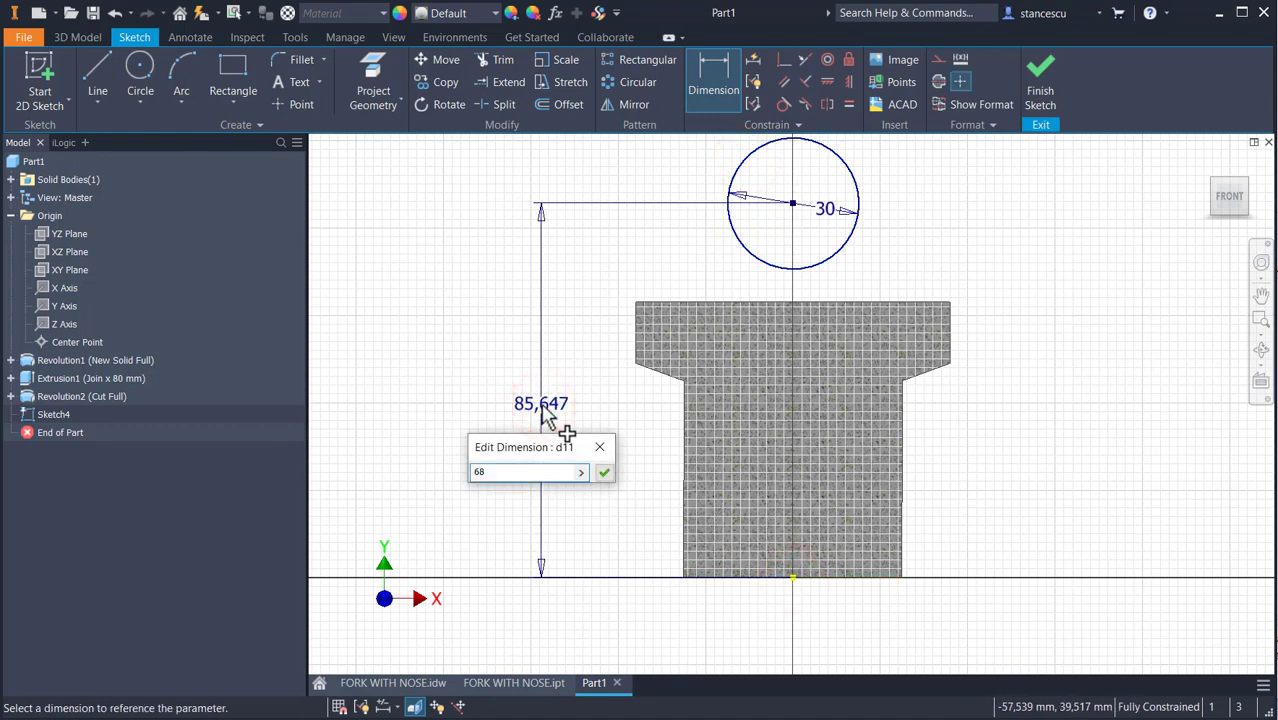
key("Return")
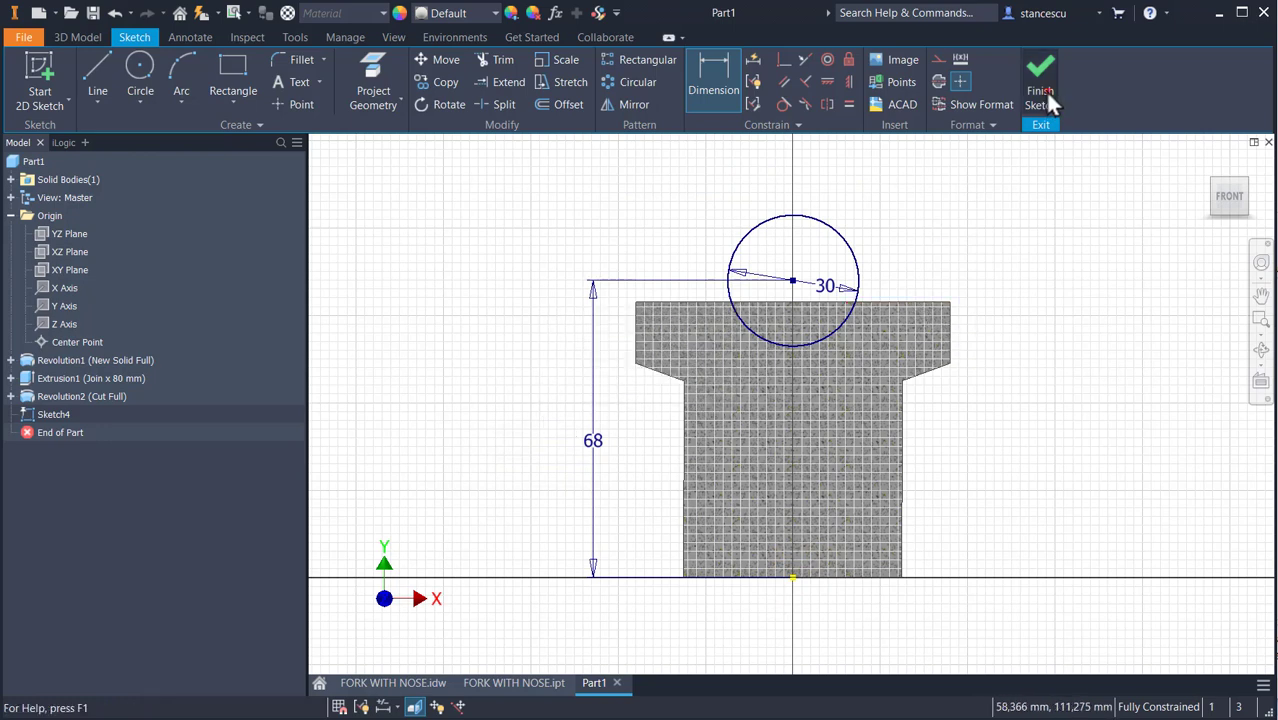
Finish the sketch and extrude the Ø30 circle symmetrically 100 mm as a joined cylinder
left_click(1041, 95)
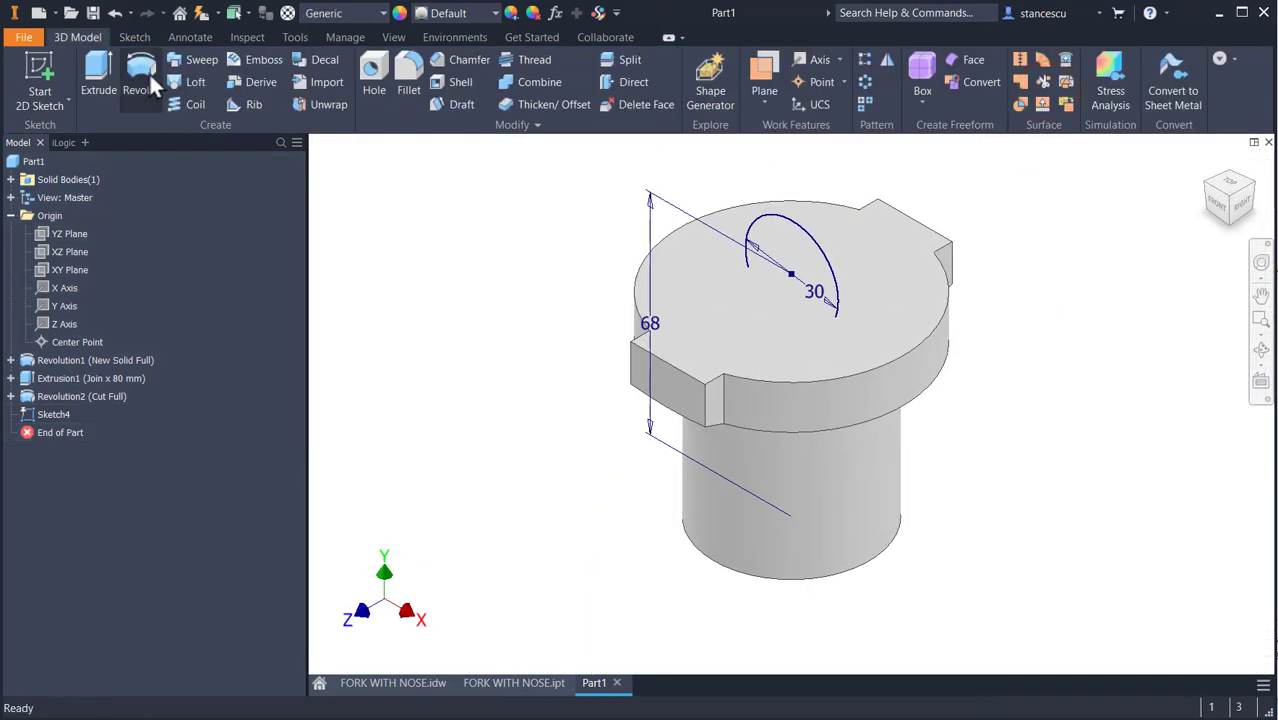
left_click(96, 68)
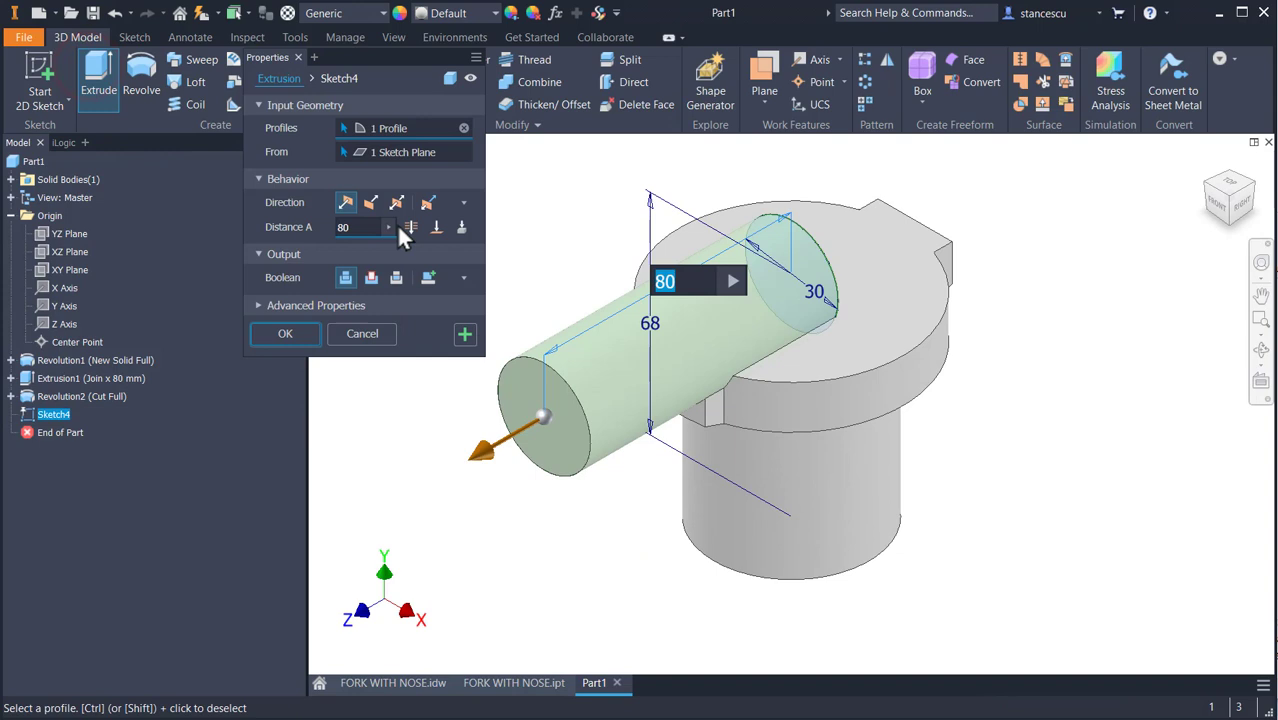
left_click(398, 203)
left_click(366, 224)
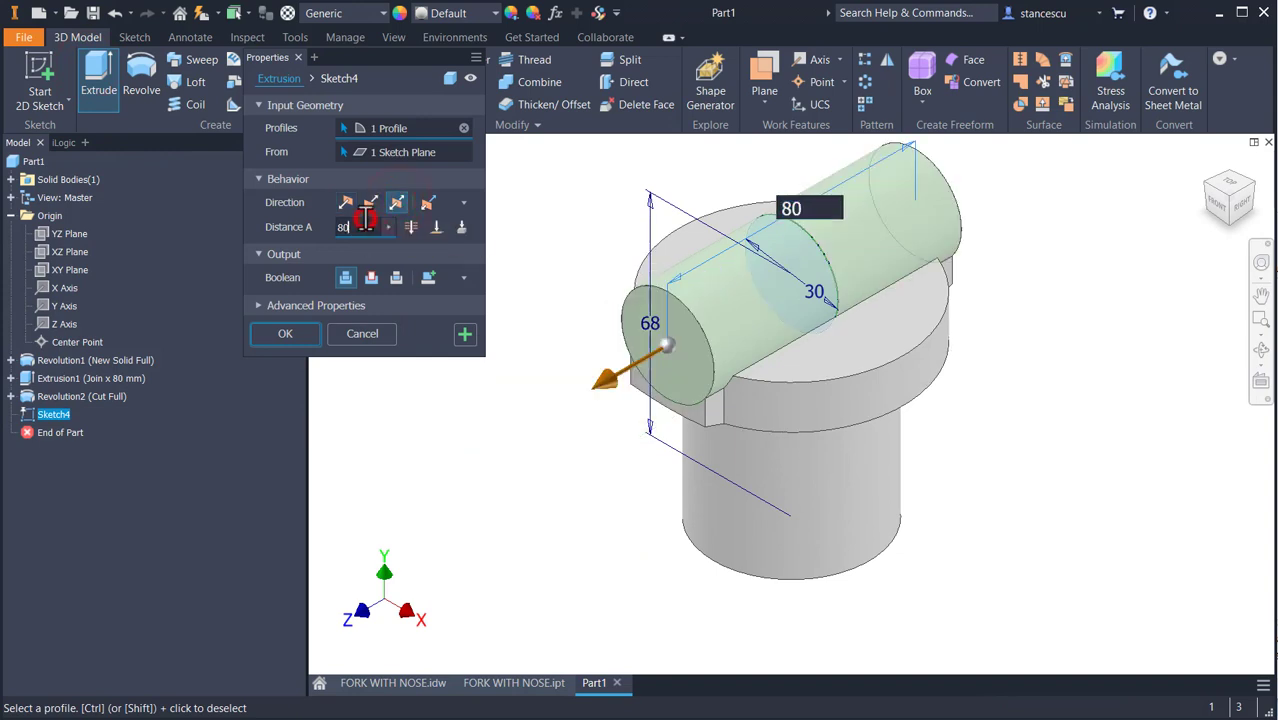
type("100")
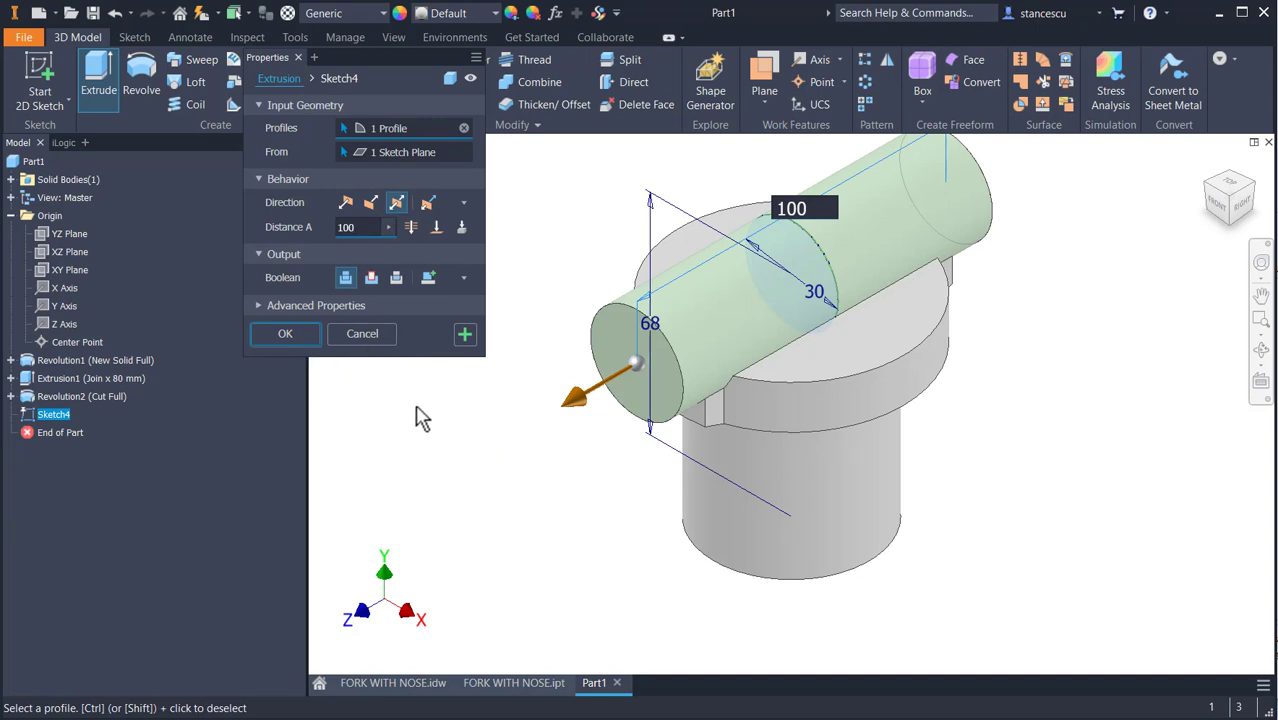
left_click(305, 335)
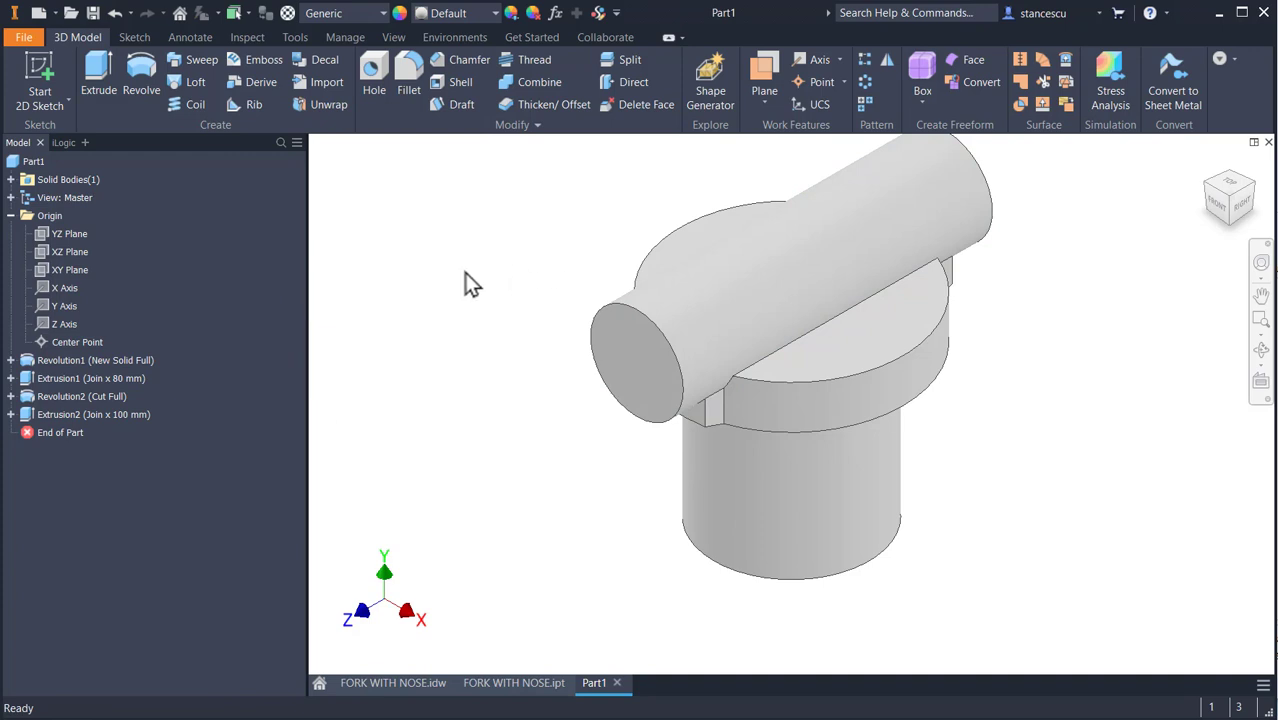
Round both edges where the cross cylinder meets the flange with a 6 mm fillet
left_click(799, 338)
left_click(813, 330)
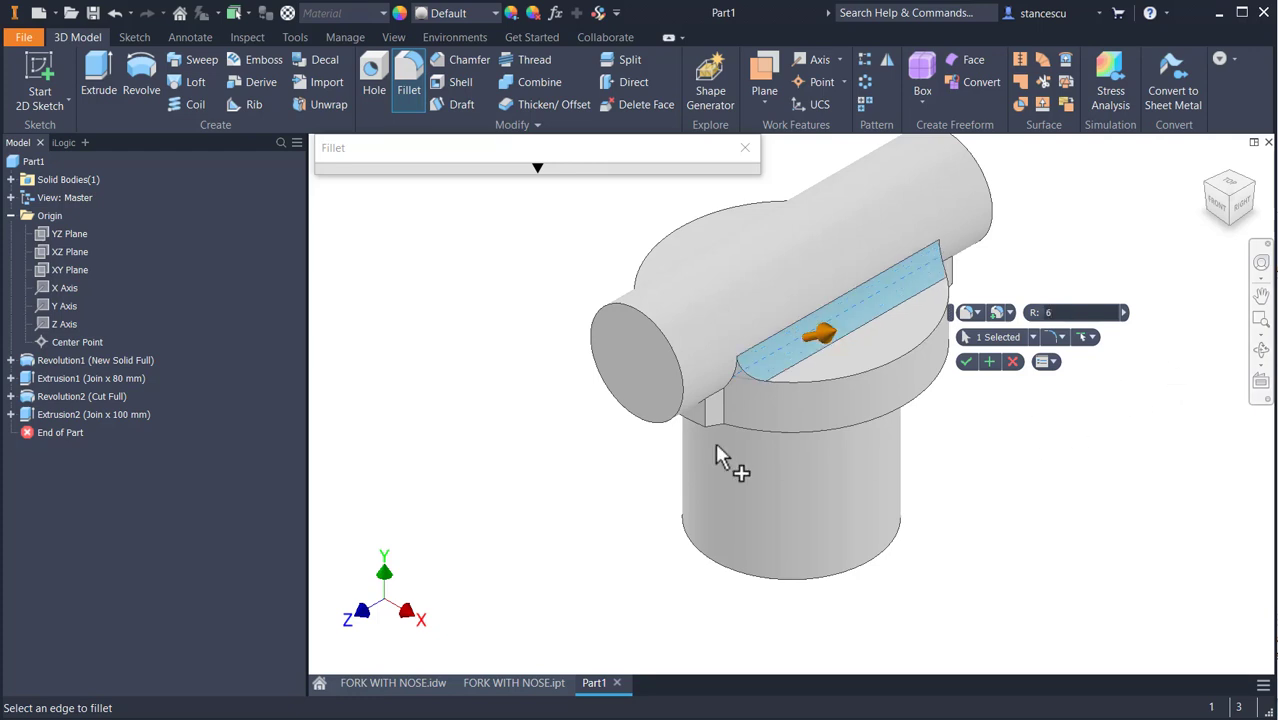
middle_click_drag(479, 371, 622, 380, "shift")
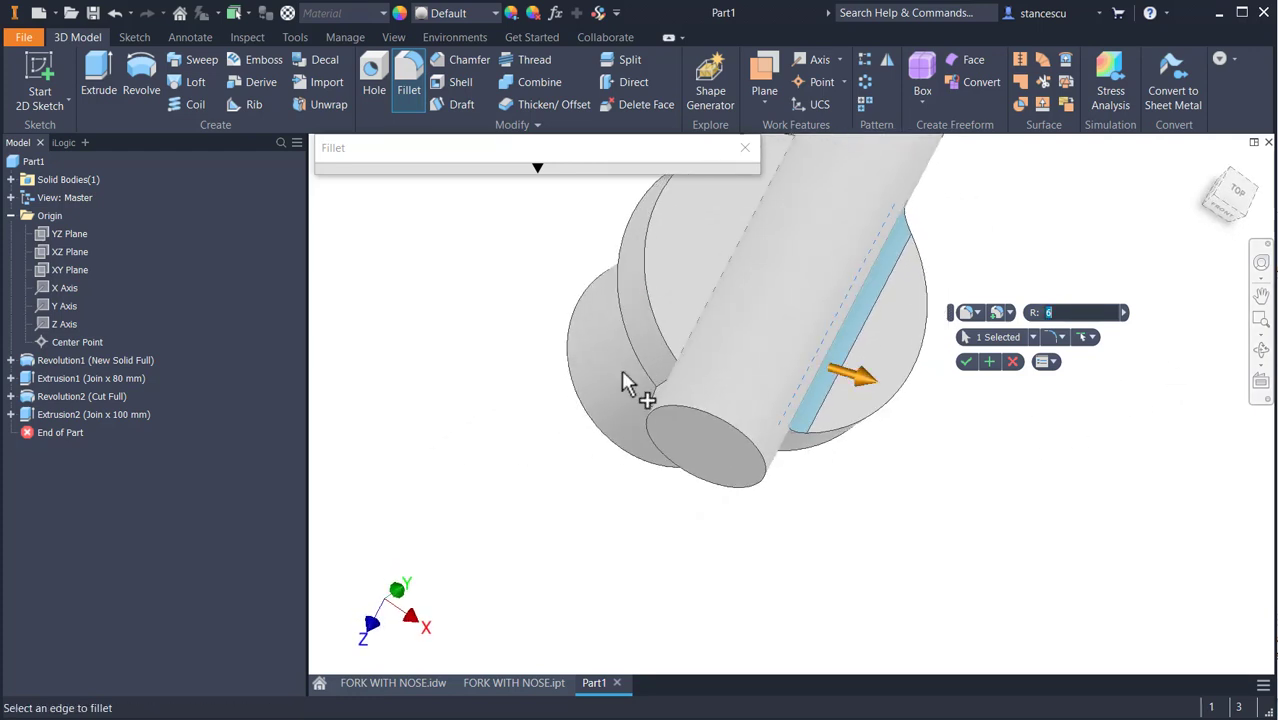
left_click(712, 320)
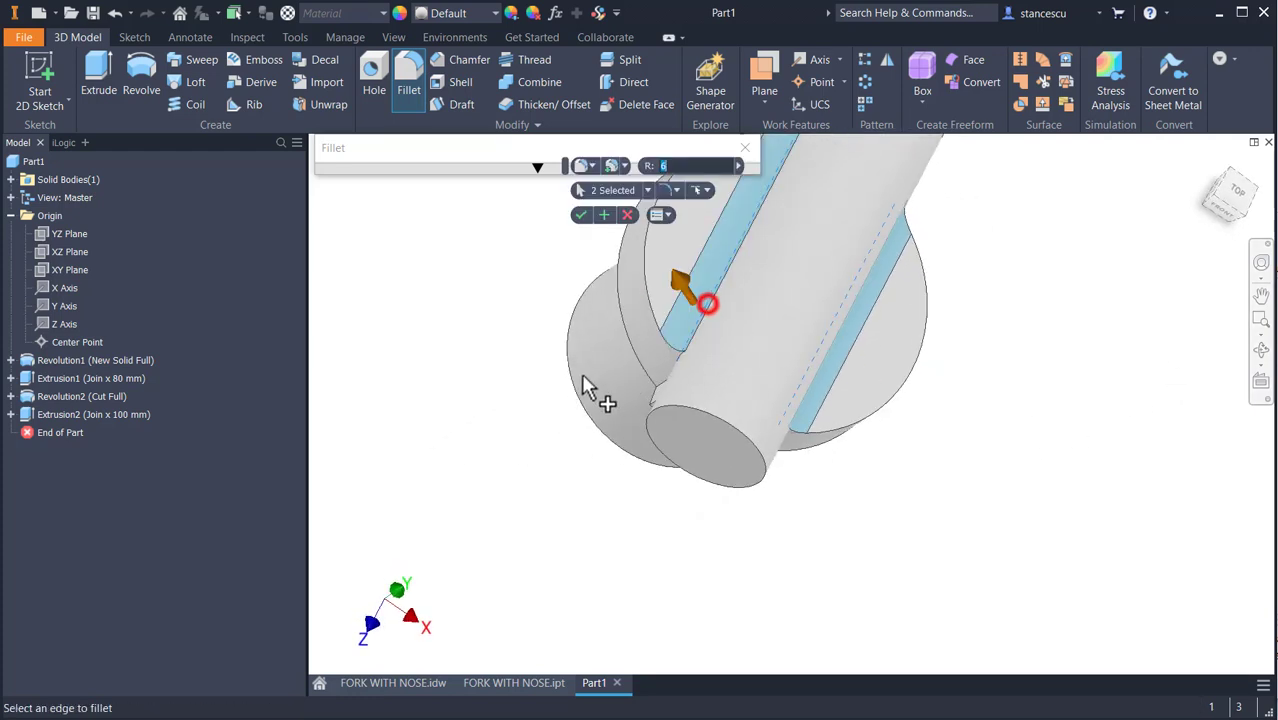
left_click(580, 216)
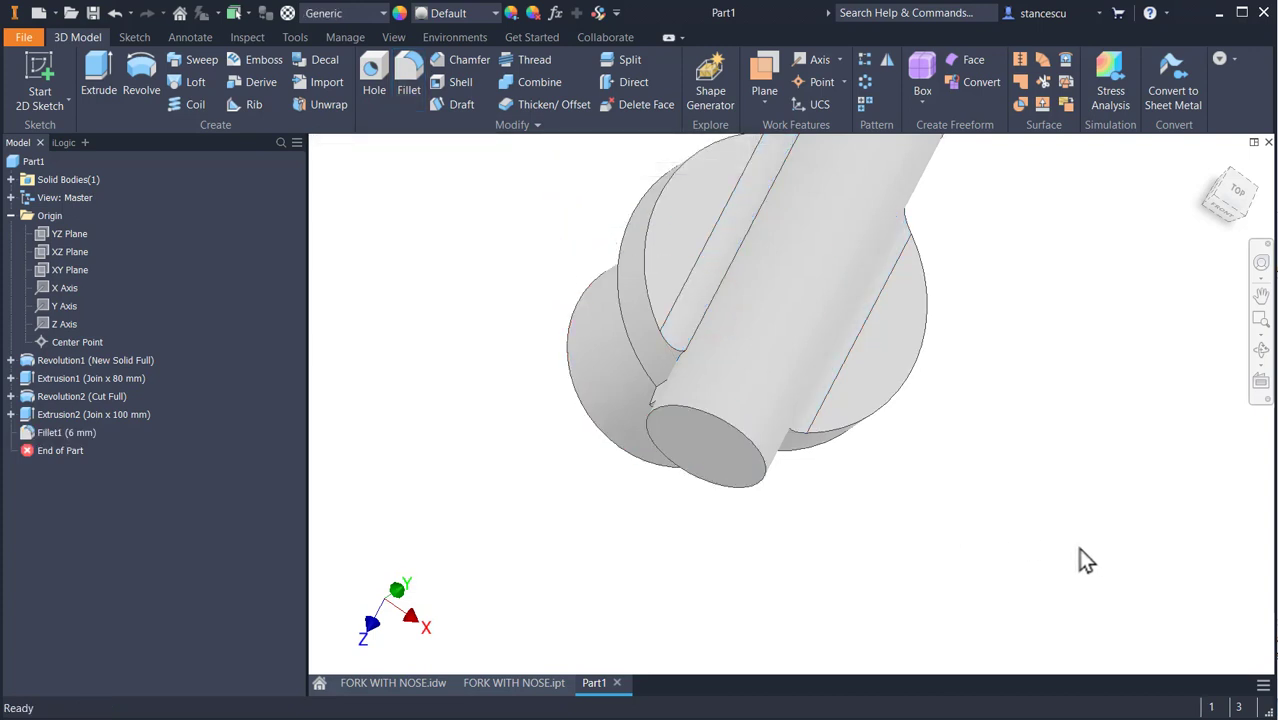
key("F6")
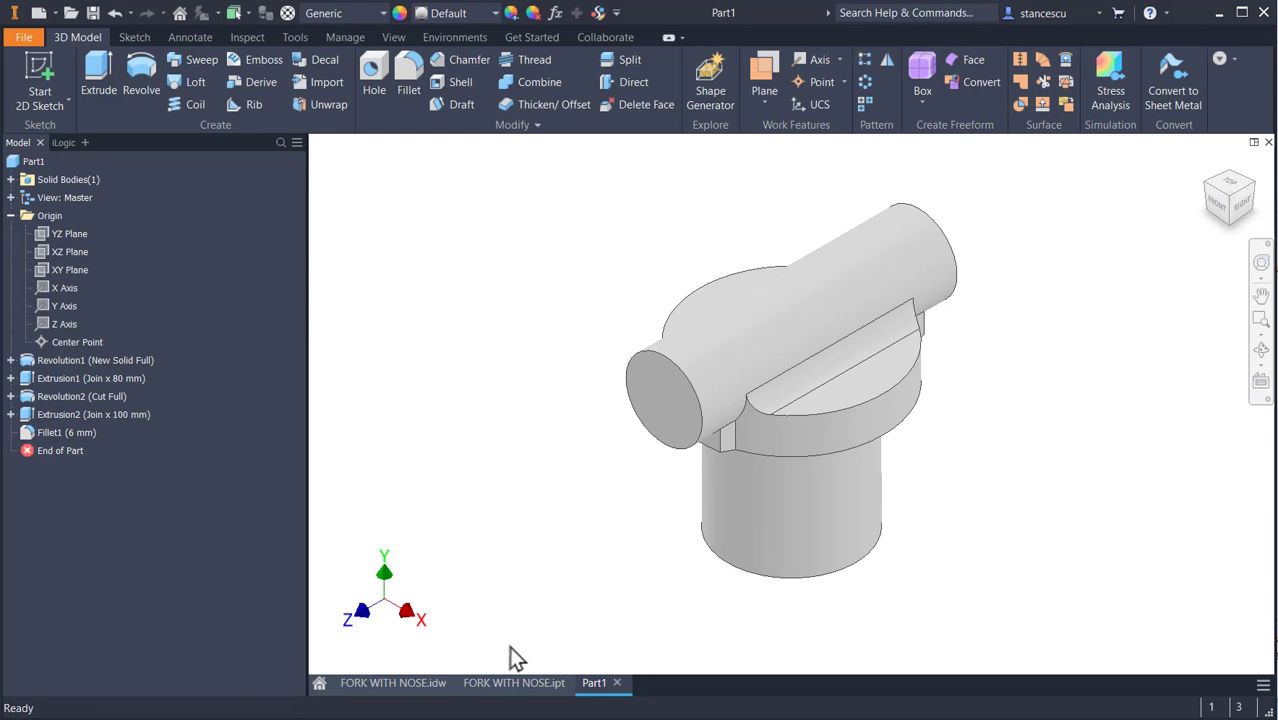
Check the FORK WITH NOSE part from the front, then pan FORK WITH NOSE.idw to its front view
left_click(526, 682)
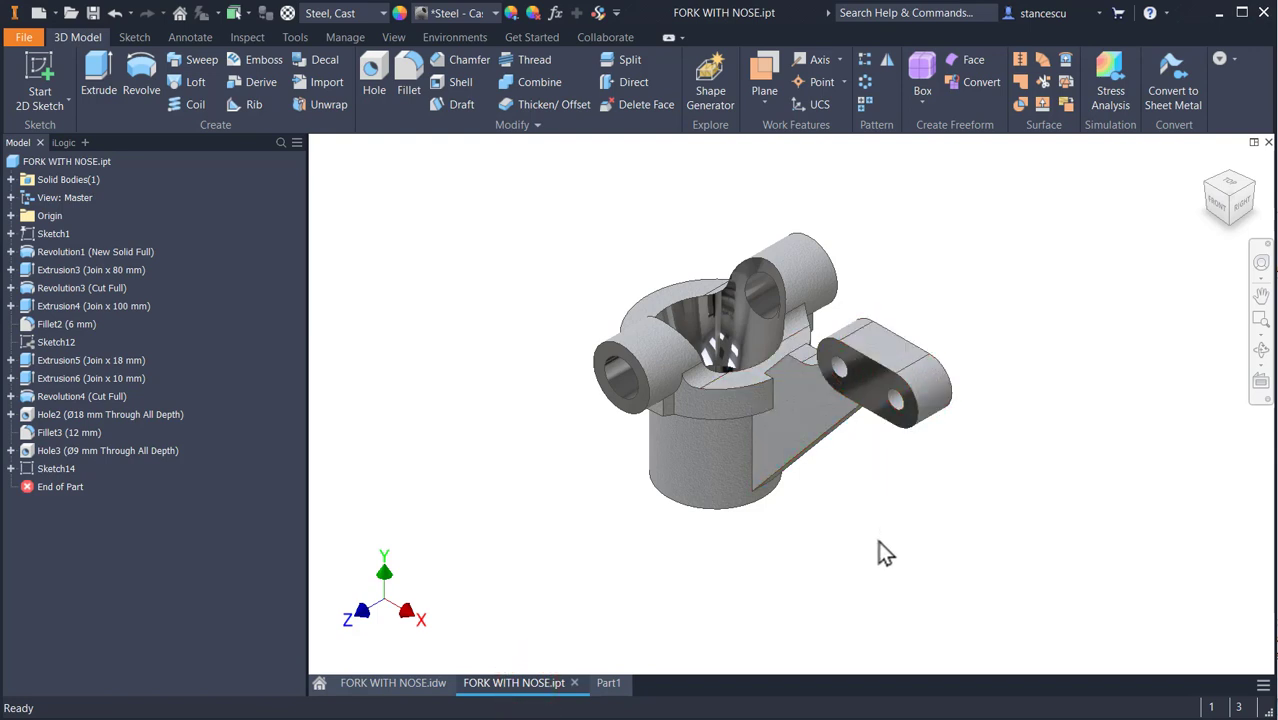
middle_click_drag(885, 553, 897, 318, "shift")
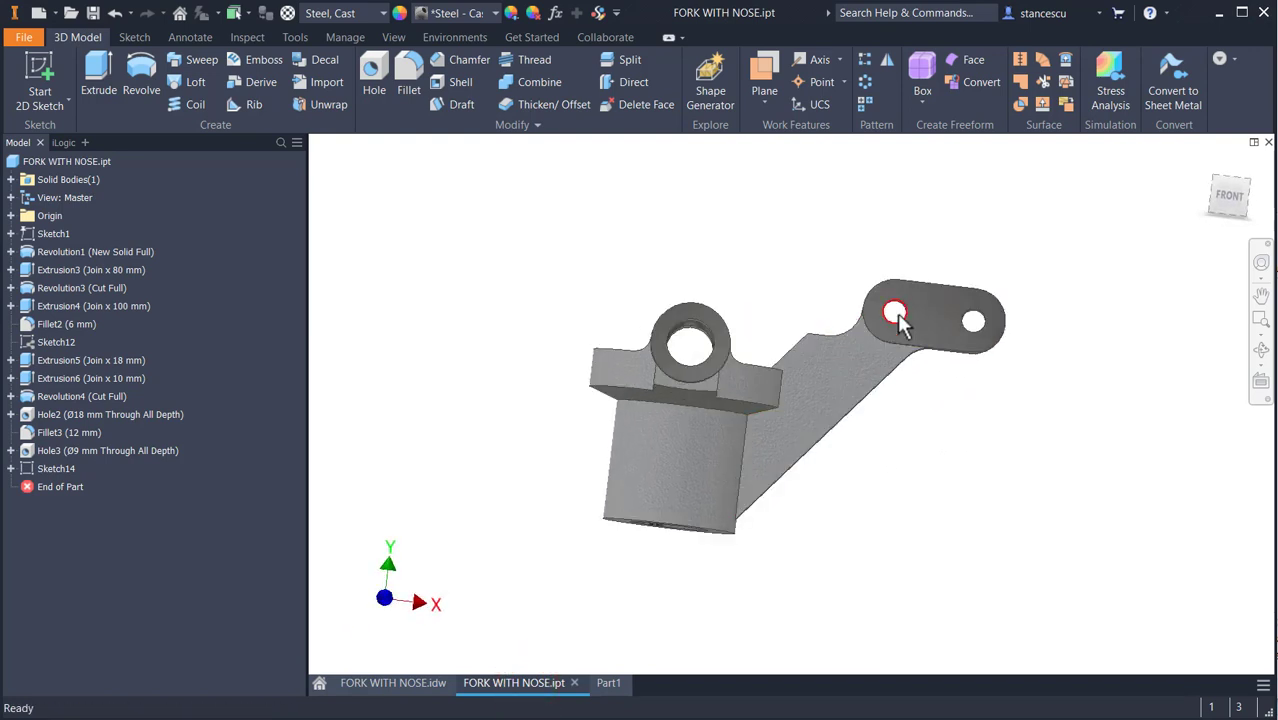
left_click(405, 683)
key("F2")
left_click_drag(1098, 565, 885, 555)
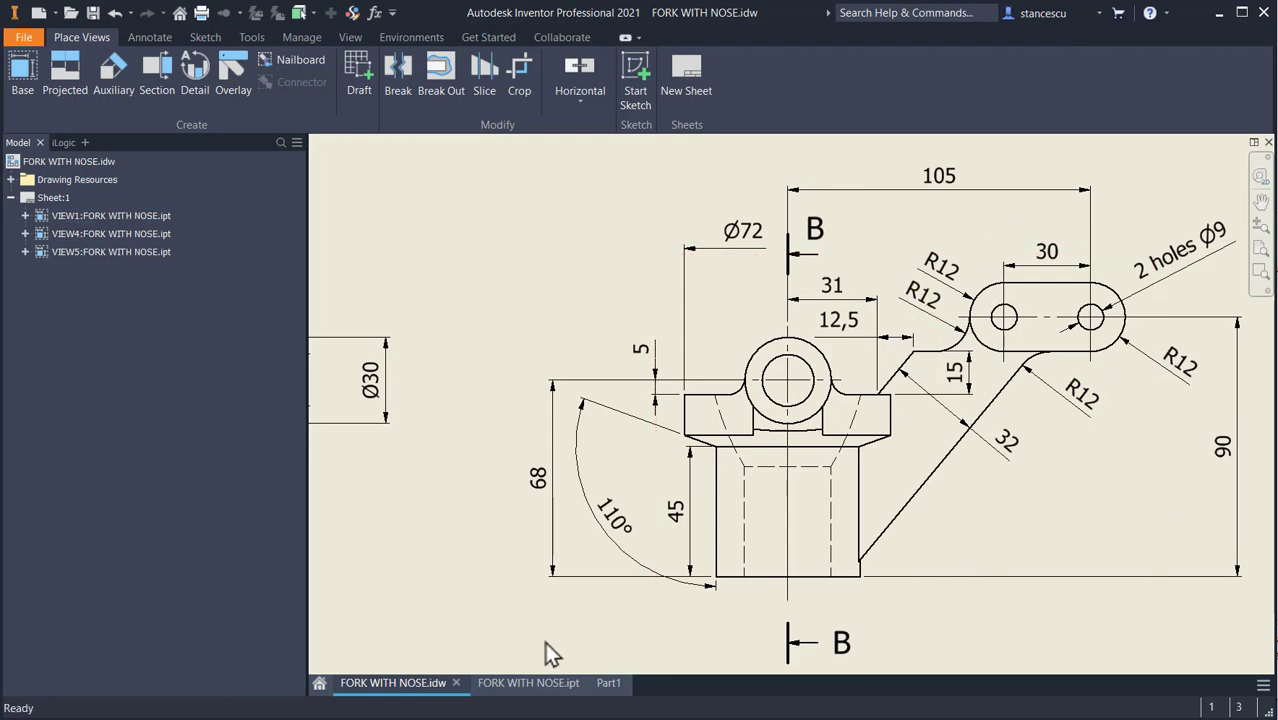
Start a new sketch on Part1's XY Plane, centred and sliced to show the cross-section
left_click(608, 684)
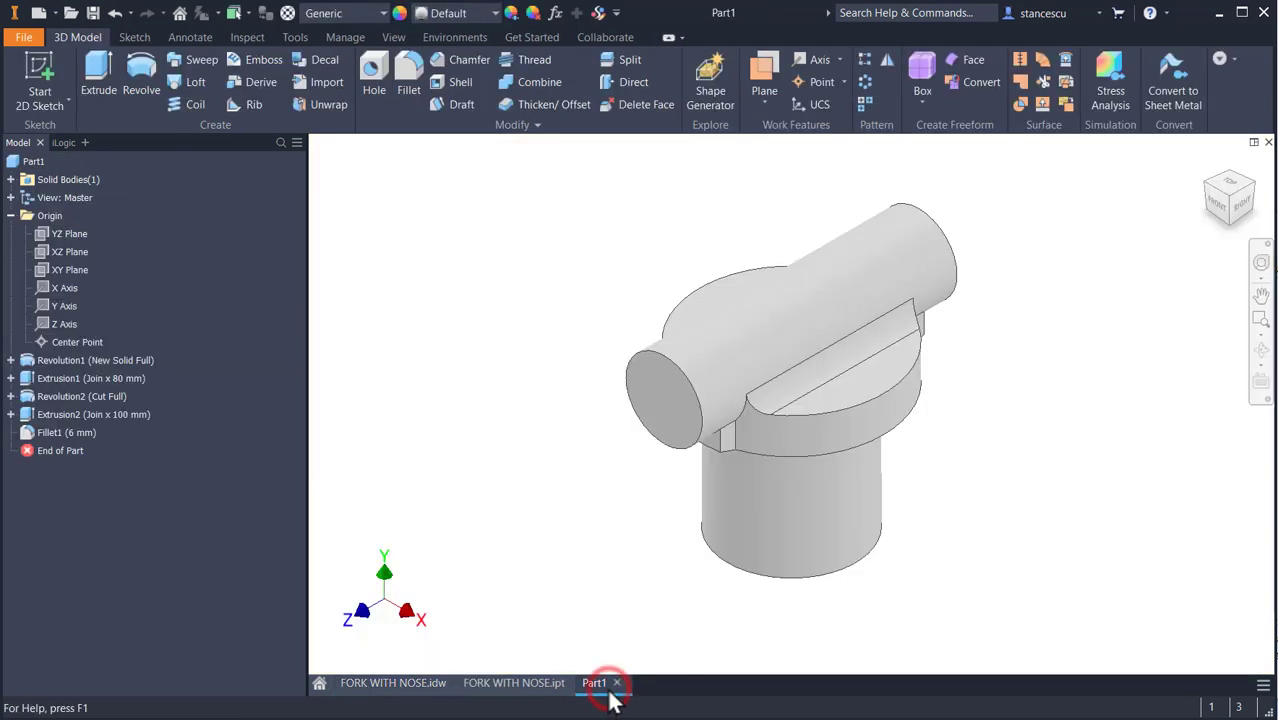
left_click(46, 267)
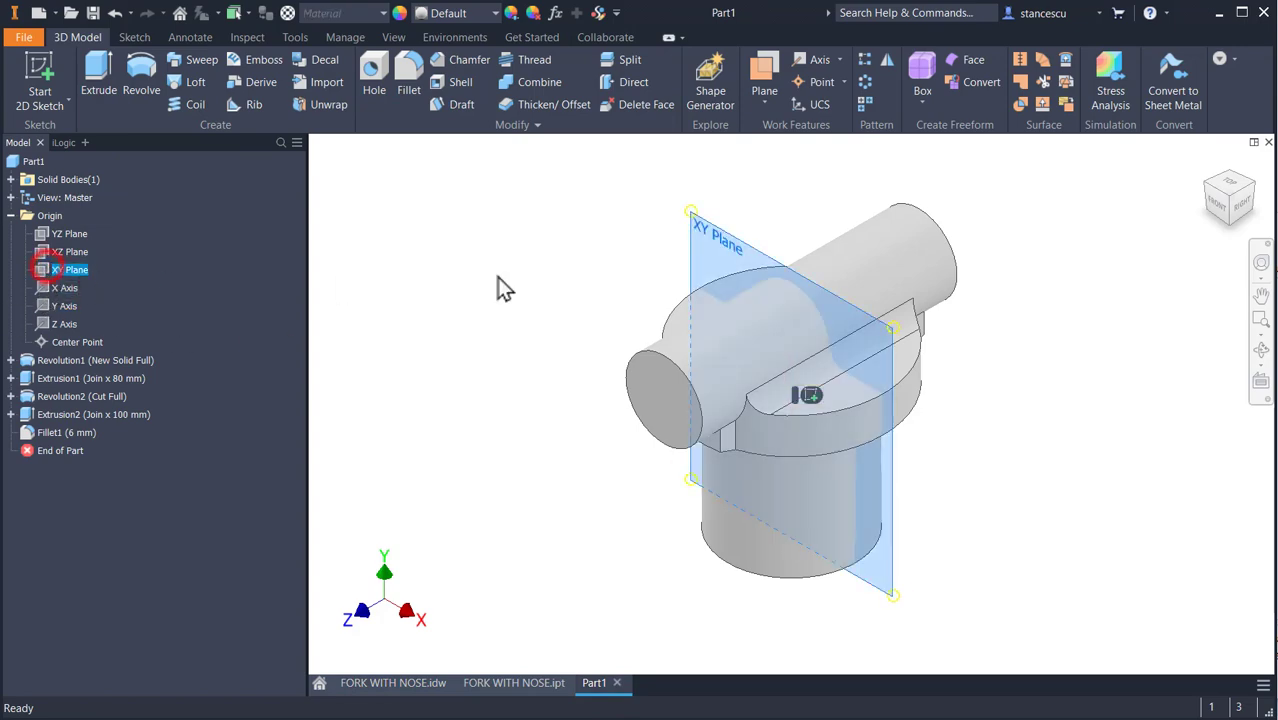
left_click(804, 399)
key("F2")
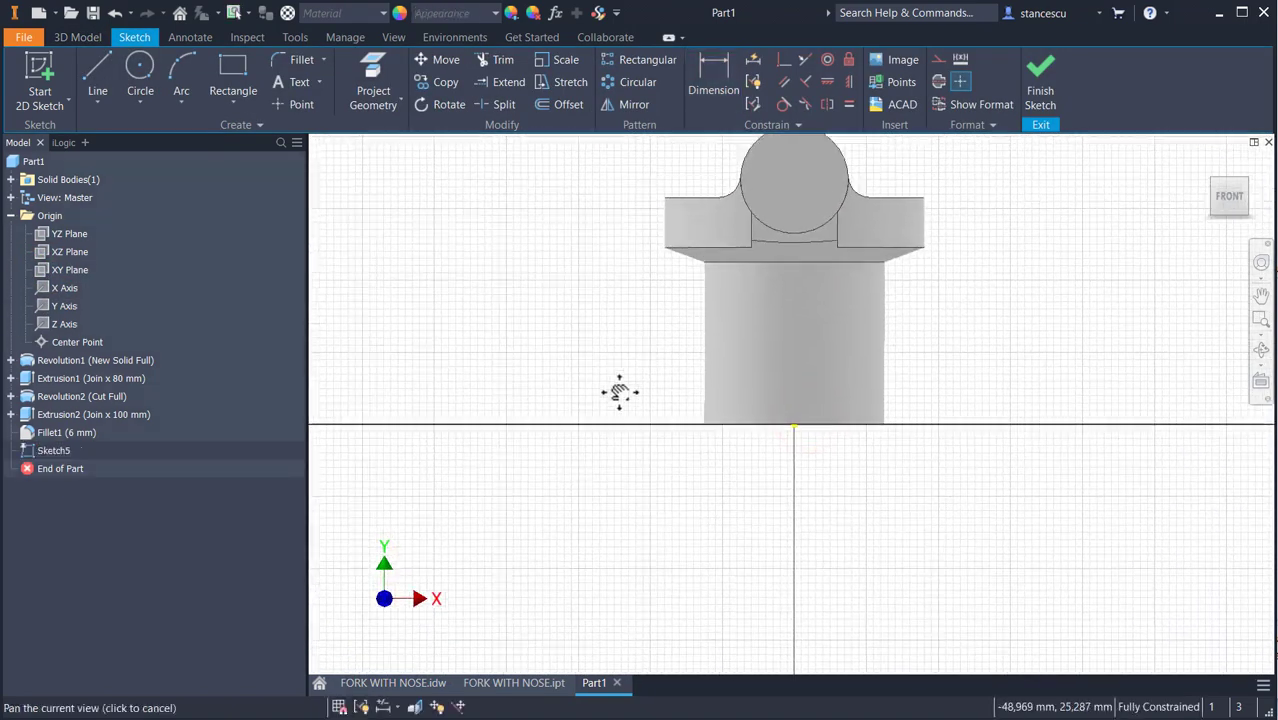
left_click_drag(619, 392, 613, 494)
key("F7")
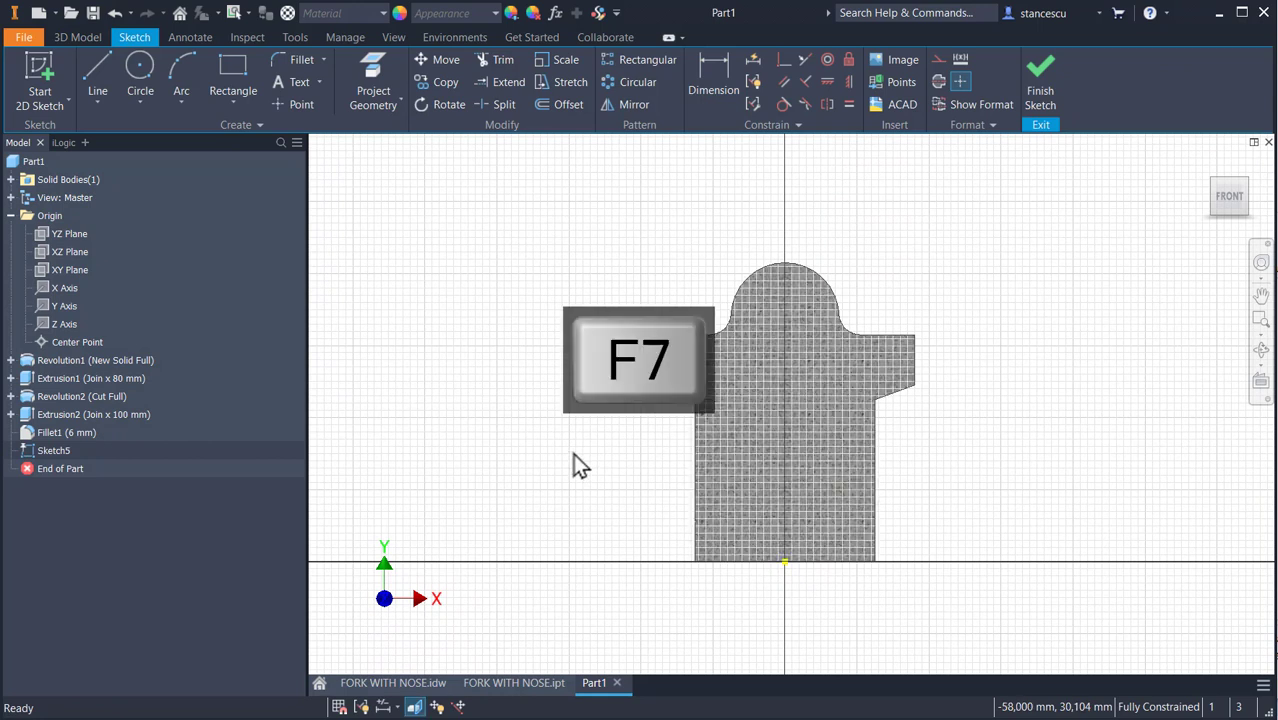
Draw an angled line rising from the arm's top edge, ending in a tangent arc
left_click(96, 62)
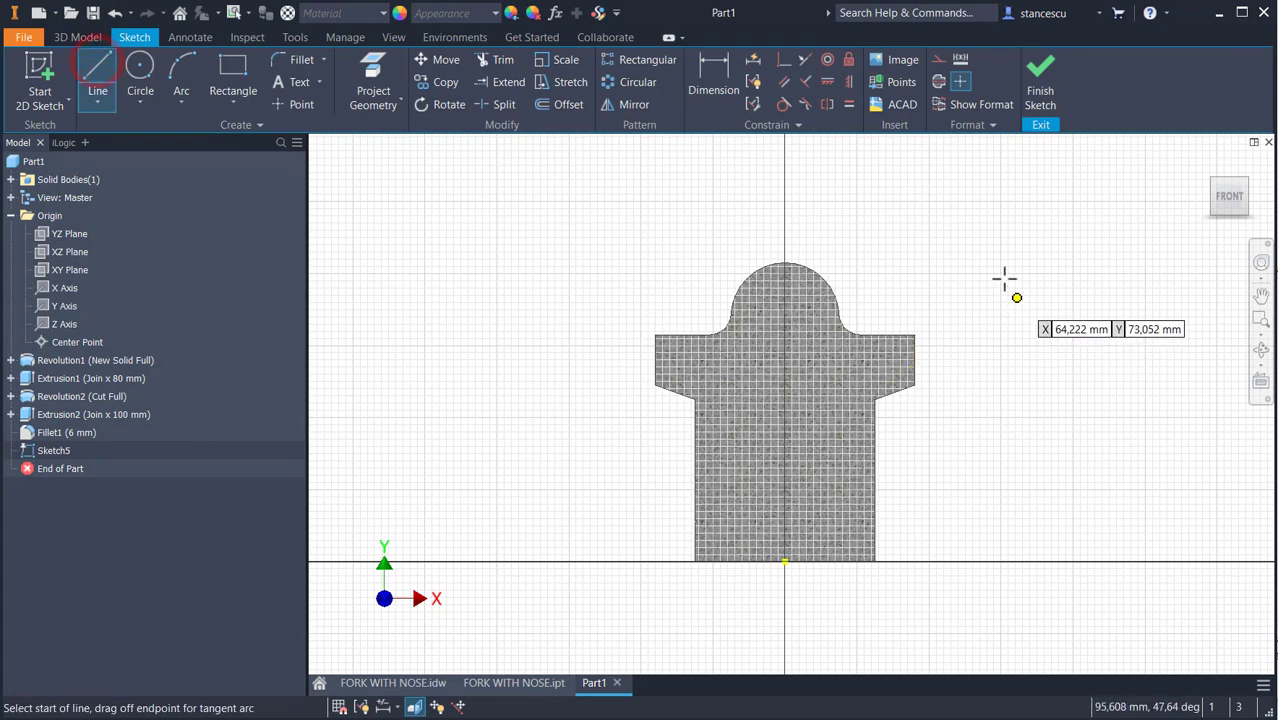
left_click(896, 334)
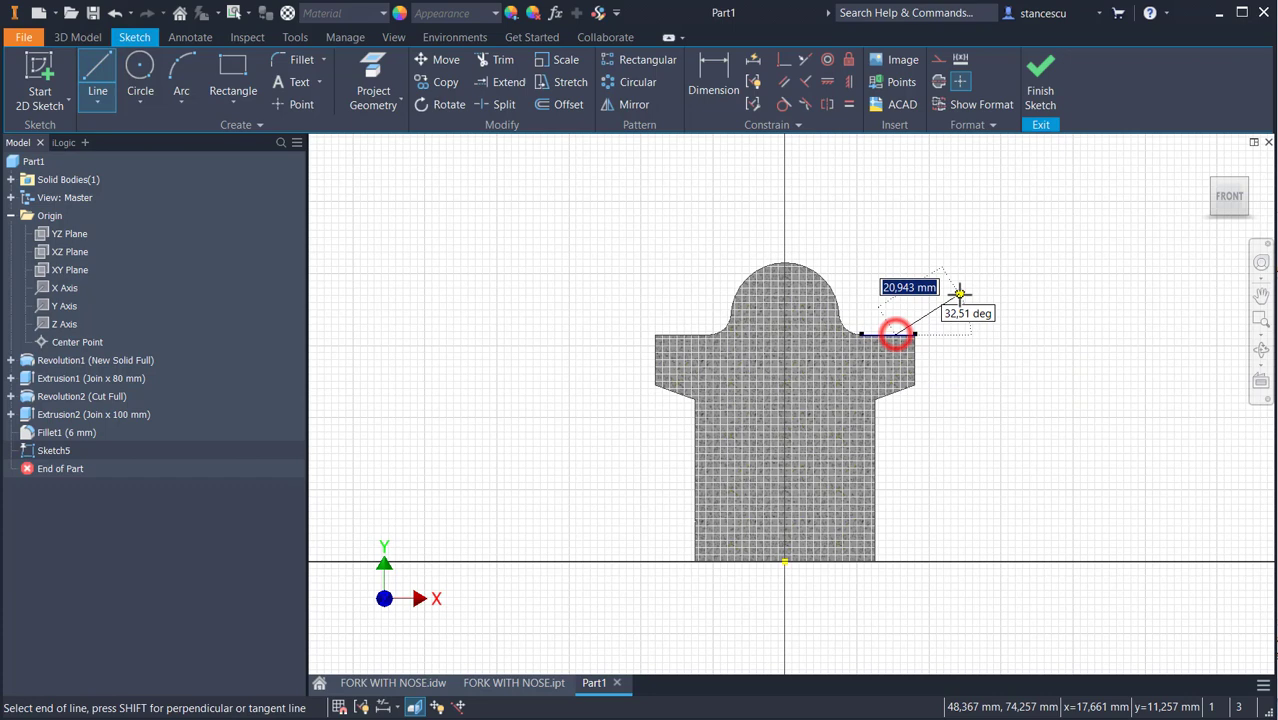
left_click(940, 294)
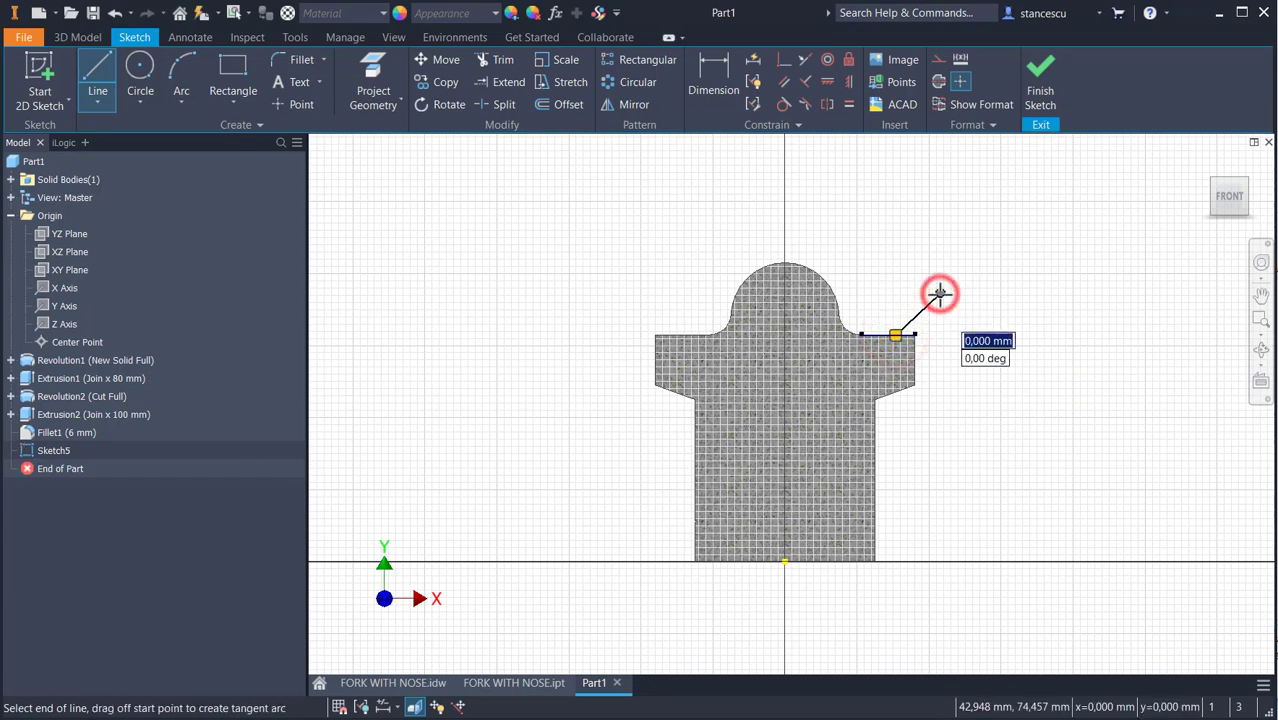
left_click_drag(978, 294, 1012, 278)
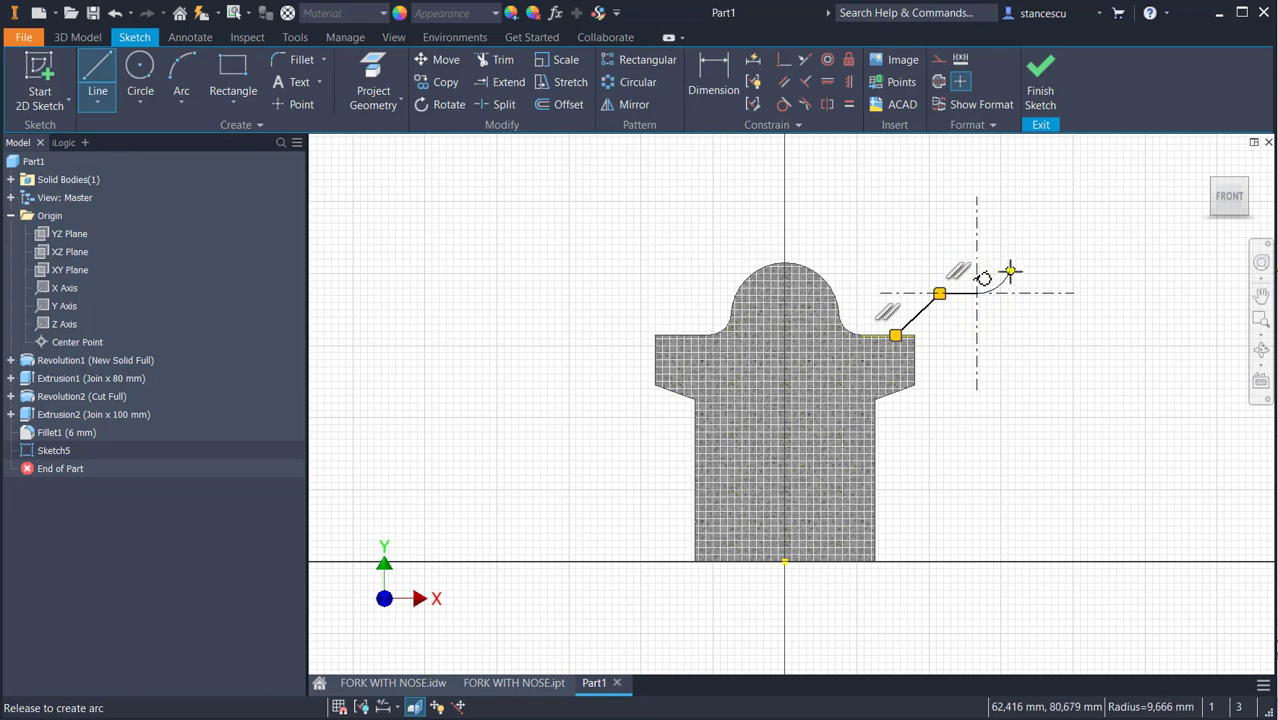
left_click_drag(1010, 270, 1010, 270)
key("Escape")
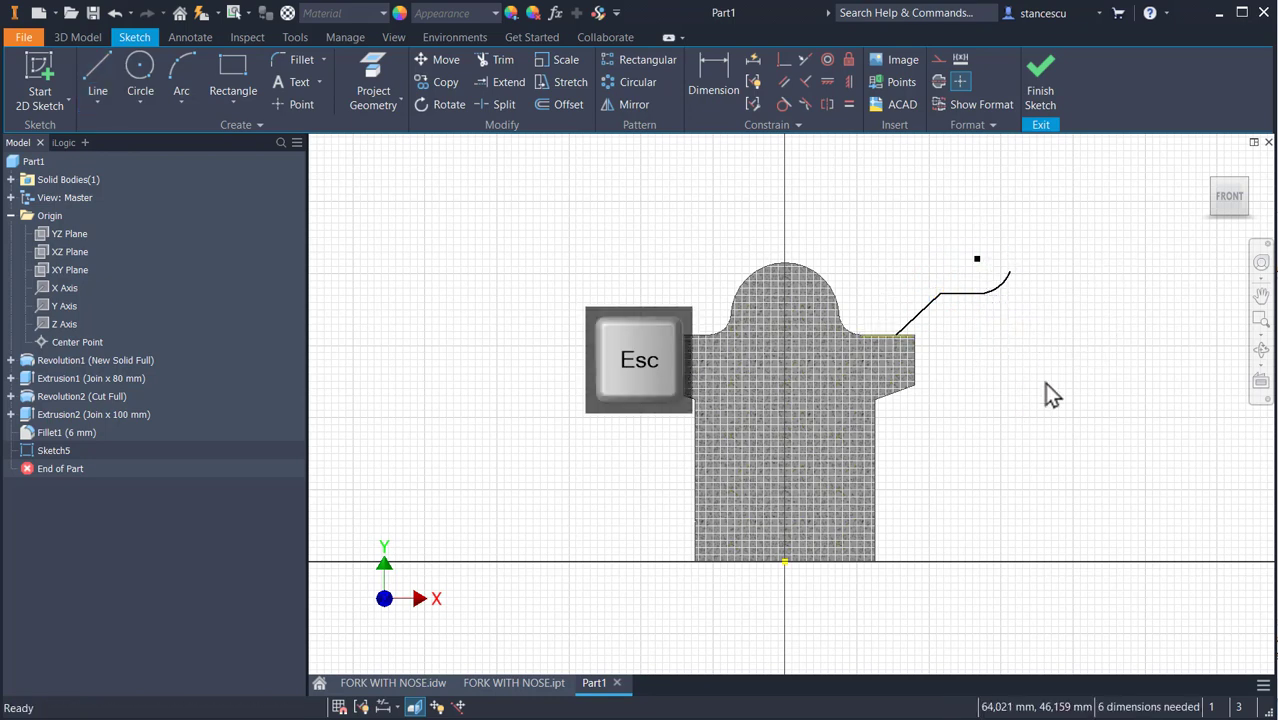
left_click(227, 108)
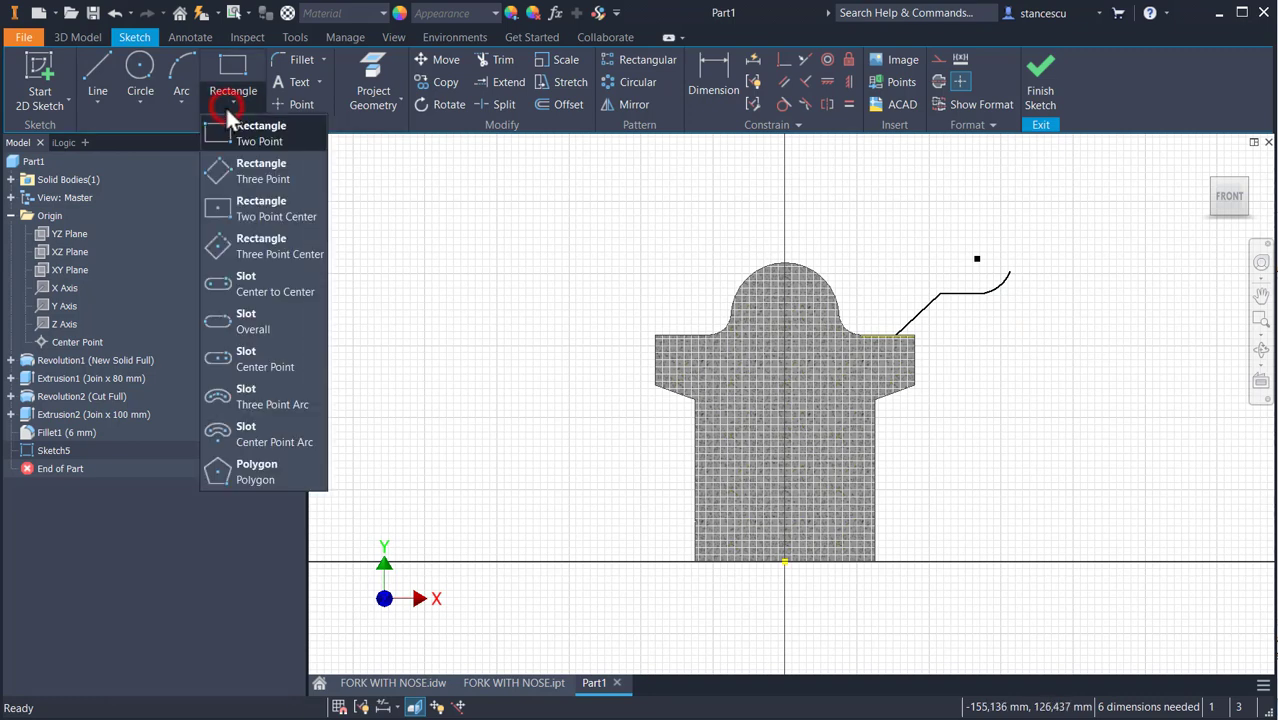
Draw a center-to-center slot 30 mm long above the right side of the part
left_click(251, 284)
middle_click_drag(1007, 342, 925, 380)
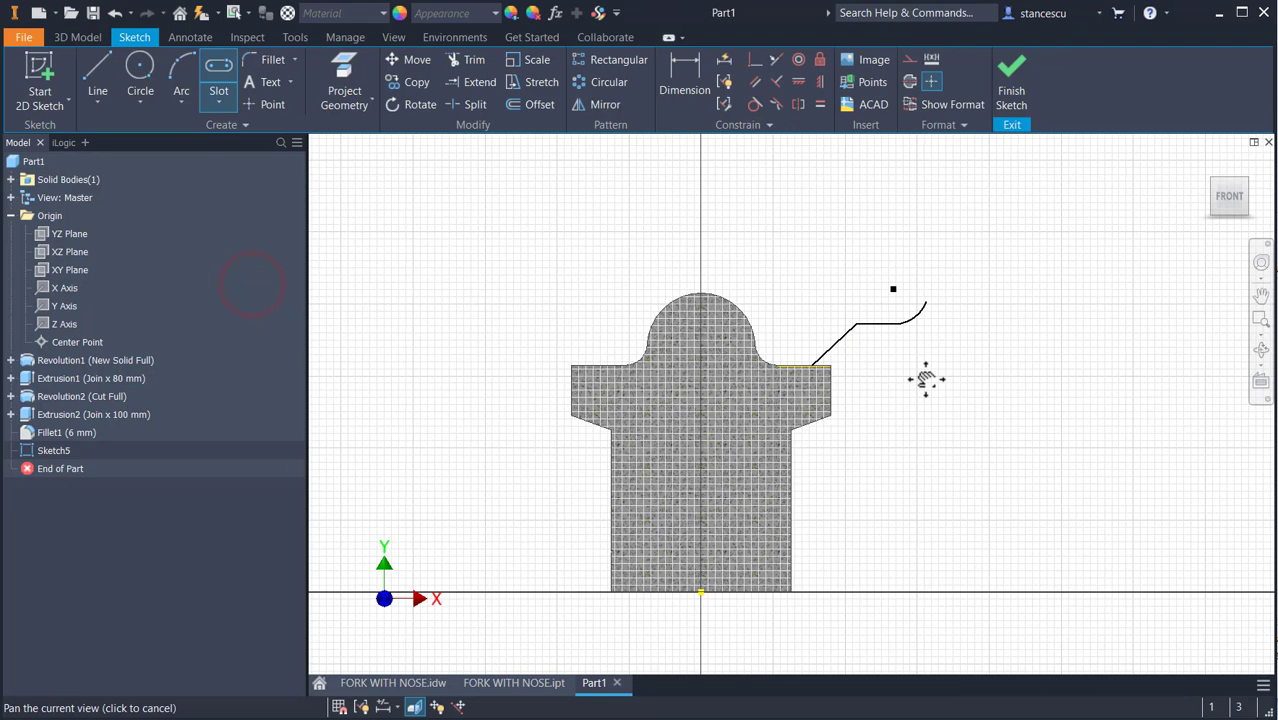
left_click(970, 246)
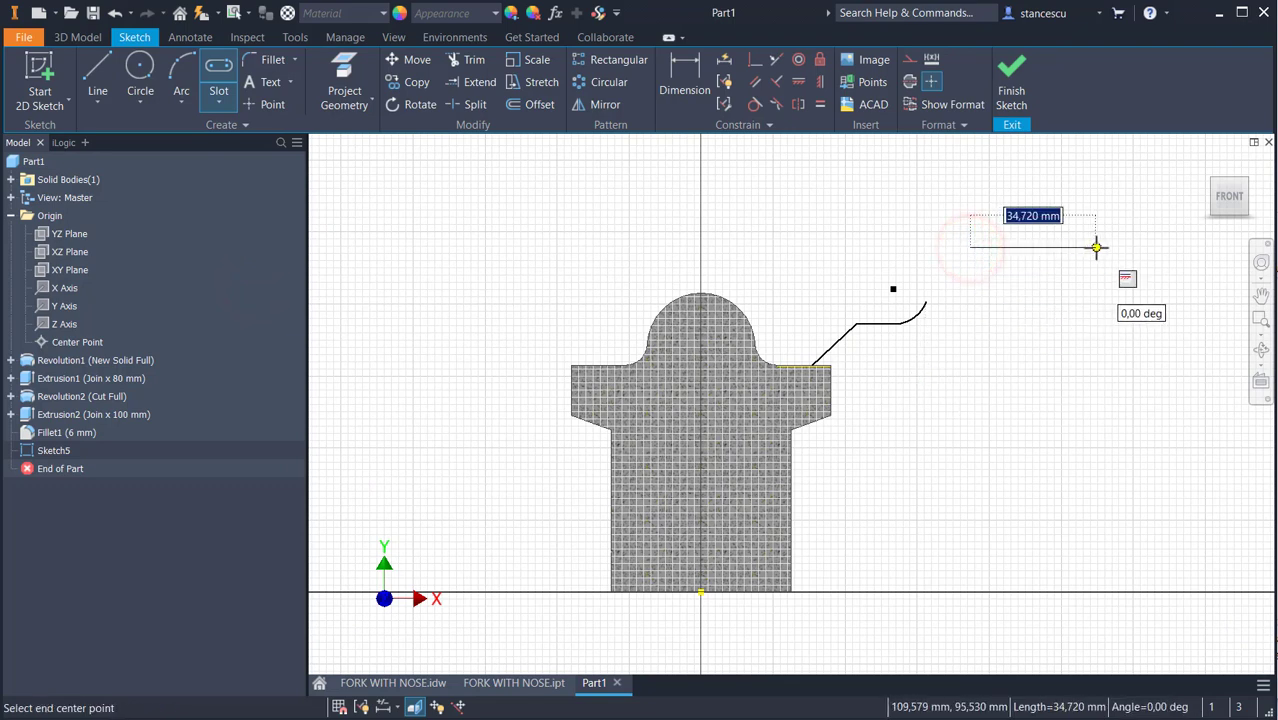
type("3")
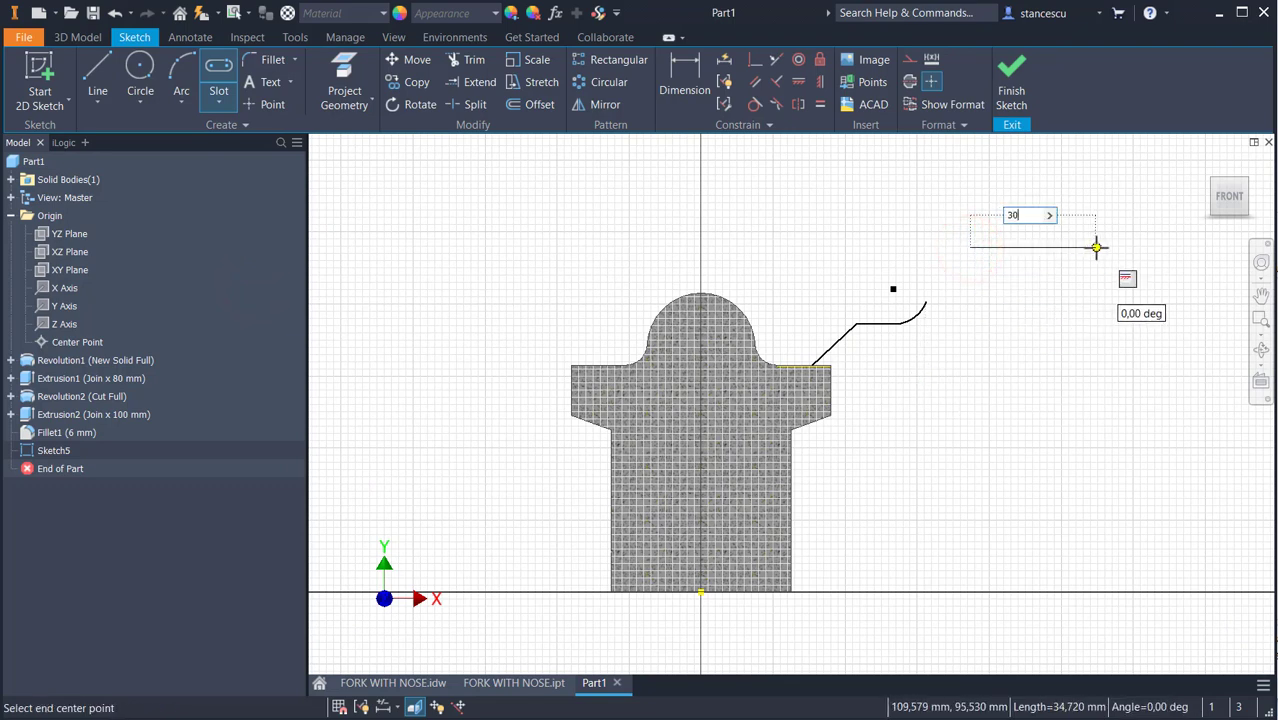
type("0")
key("Return")
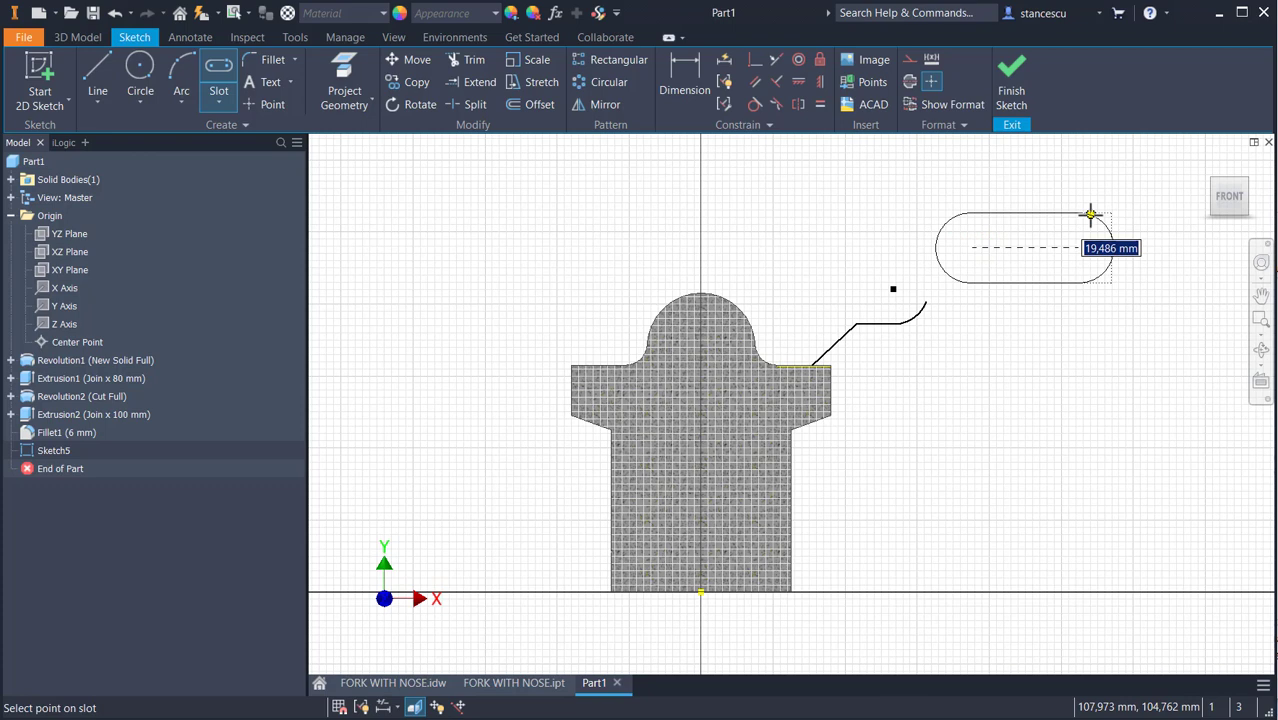
key("Return")
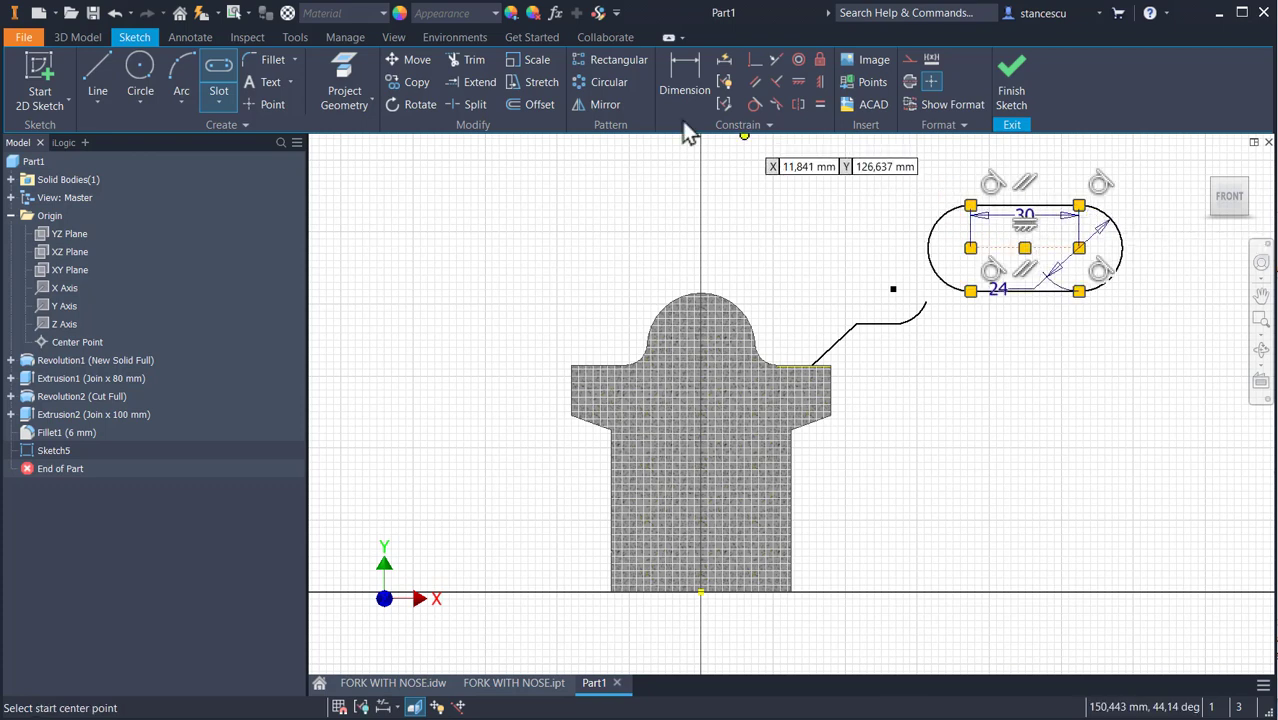
Dimension the slot centre 105 mm horizontally from the sketch origin
left_click(668, 66)
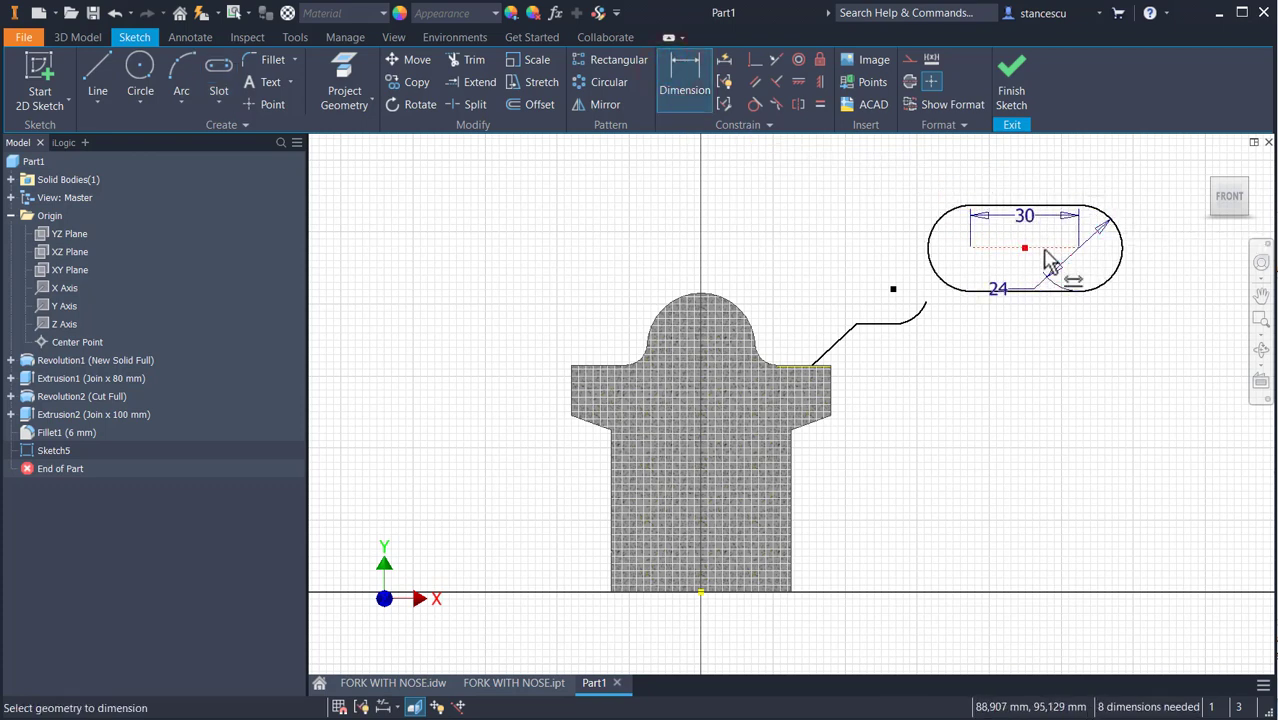
left_click(697, 590)
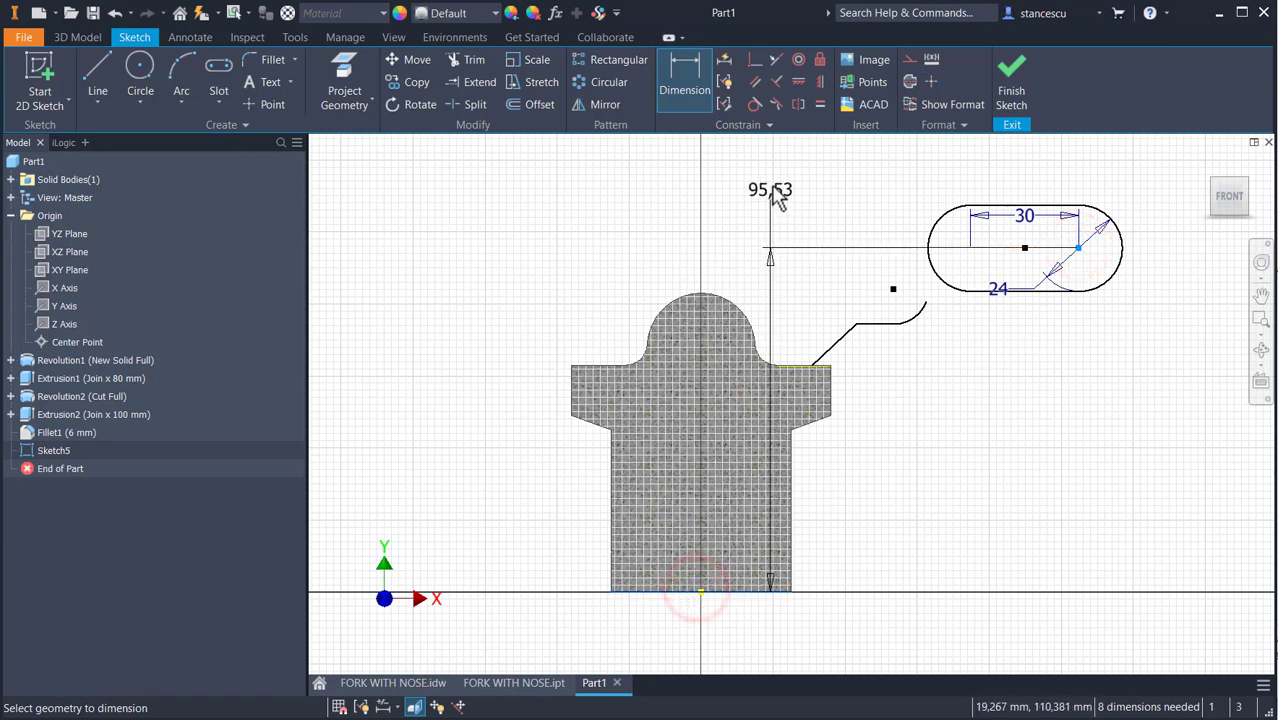
left_click(701, 592)
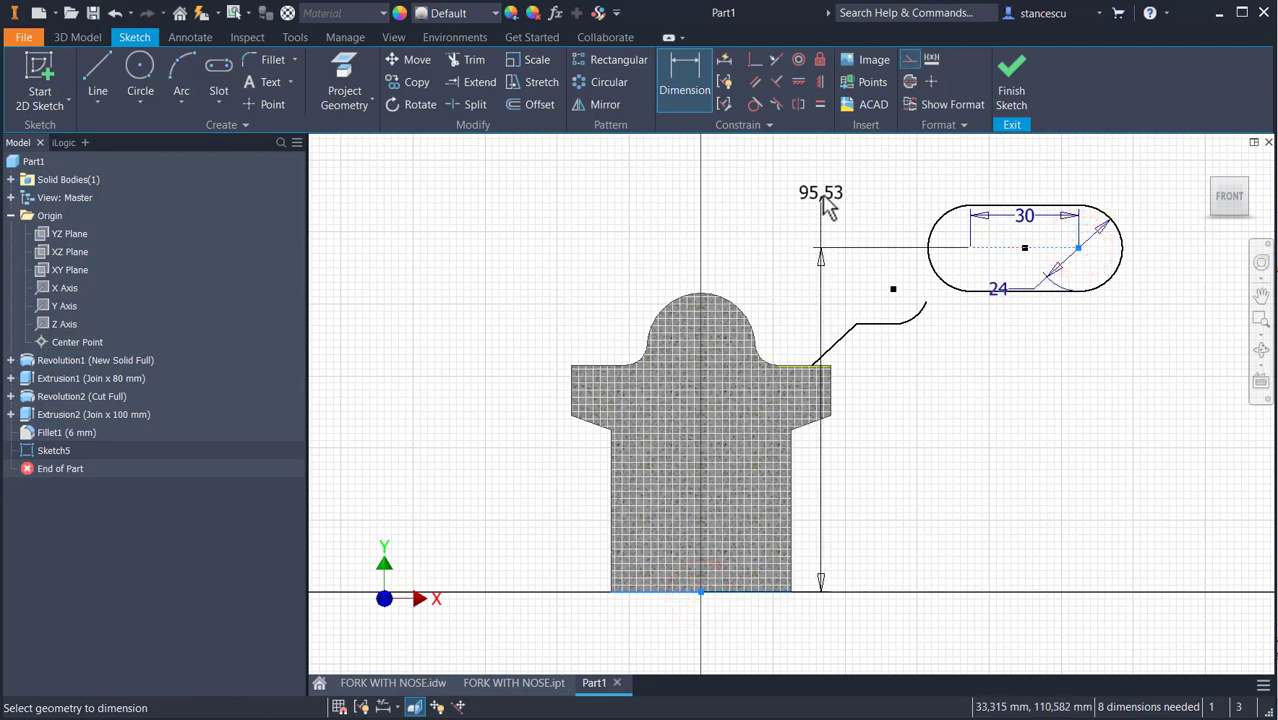
key("Escape")
key("Escape")
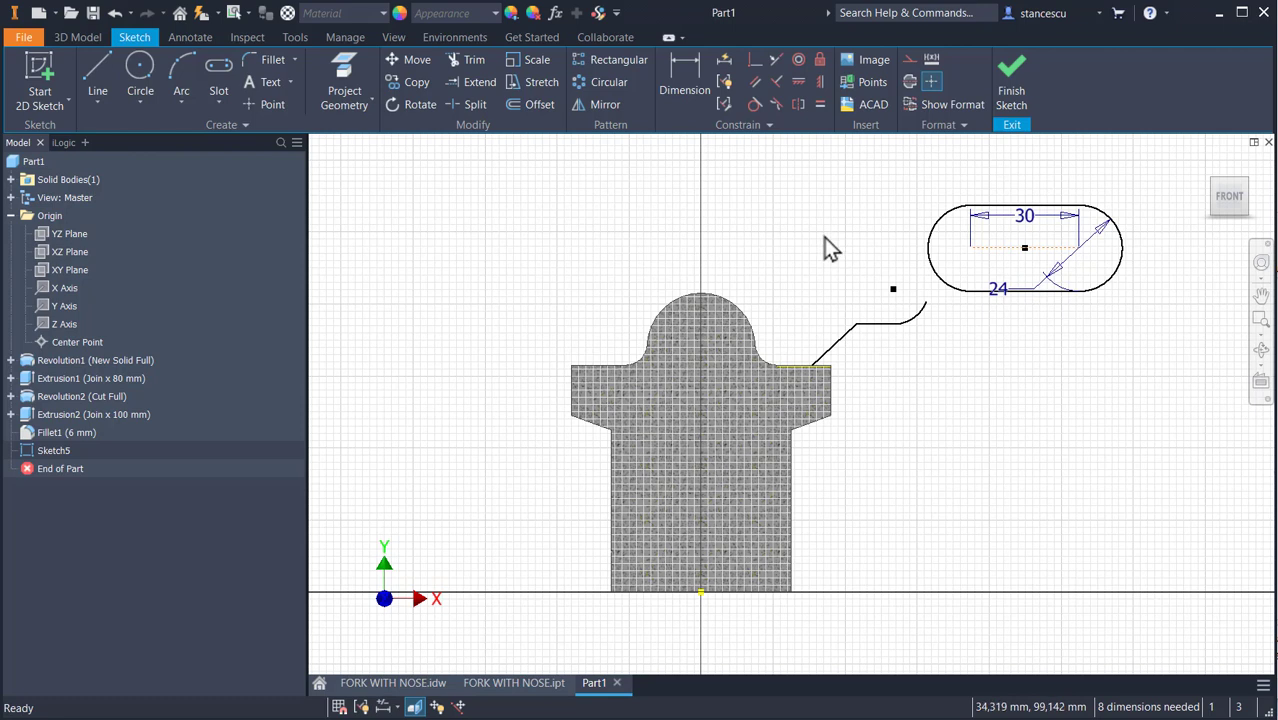
left_click(686, 75)
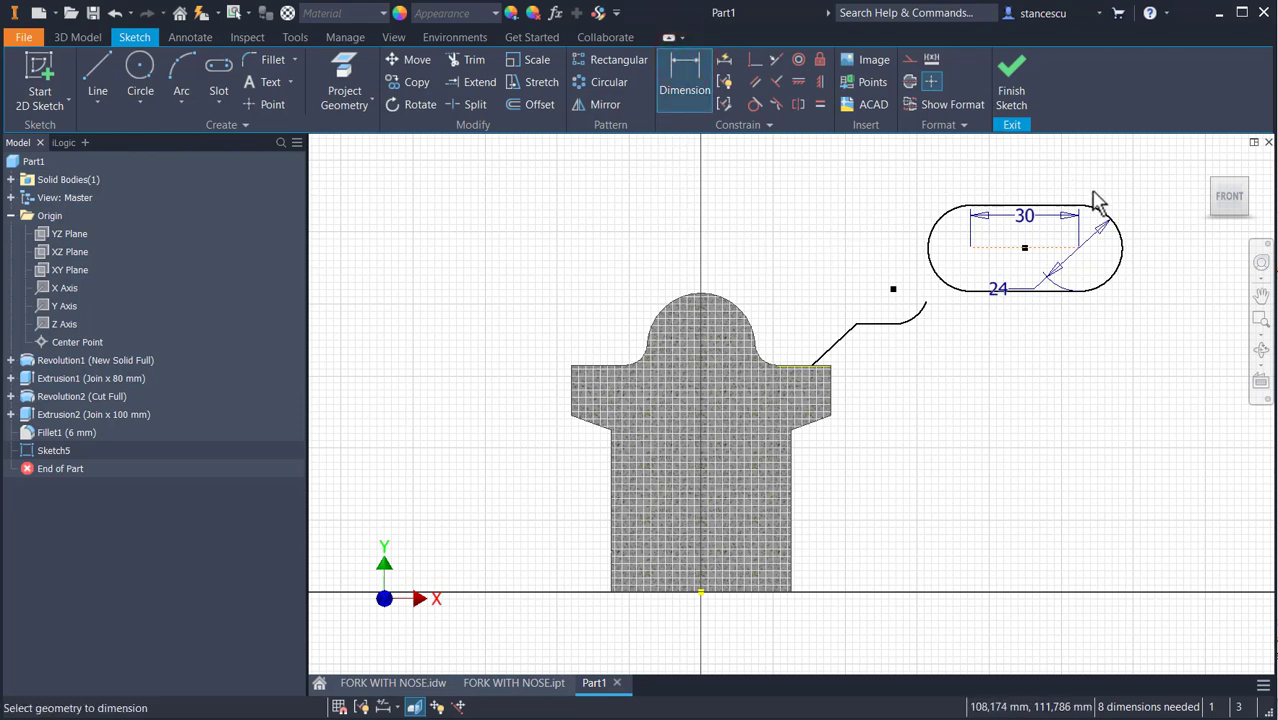
left_click(1077, 248)
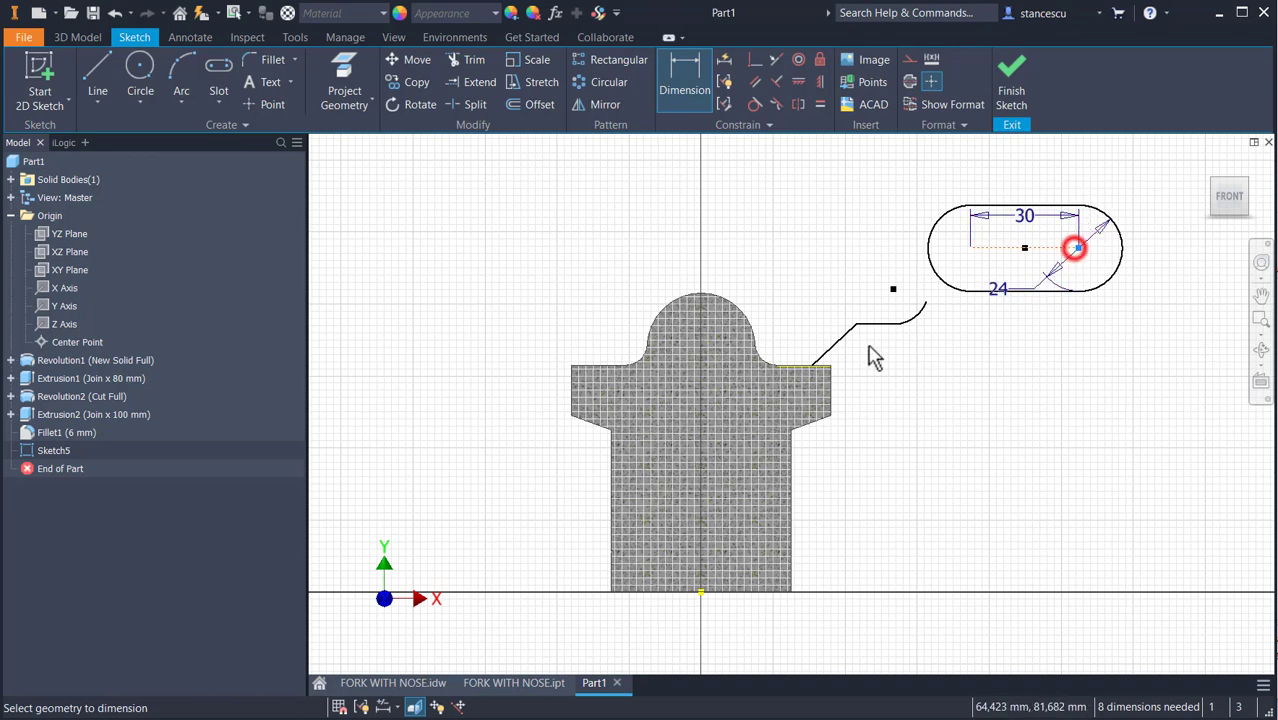
left_click(697, 597)
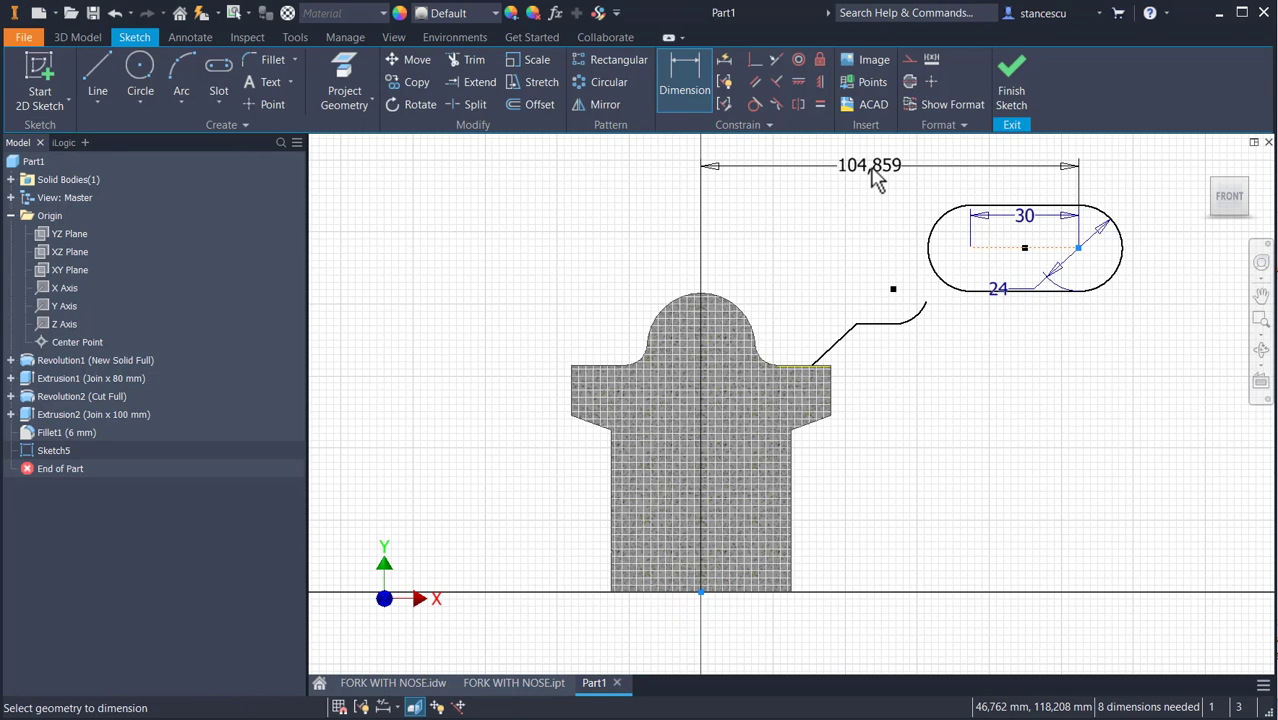
left_click(869, 166)
type("105")
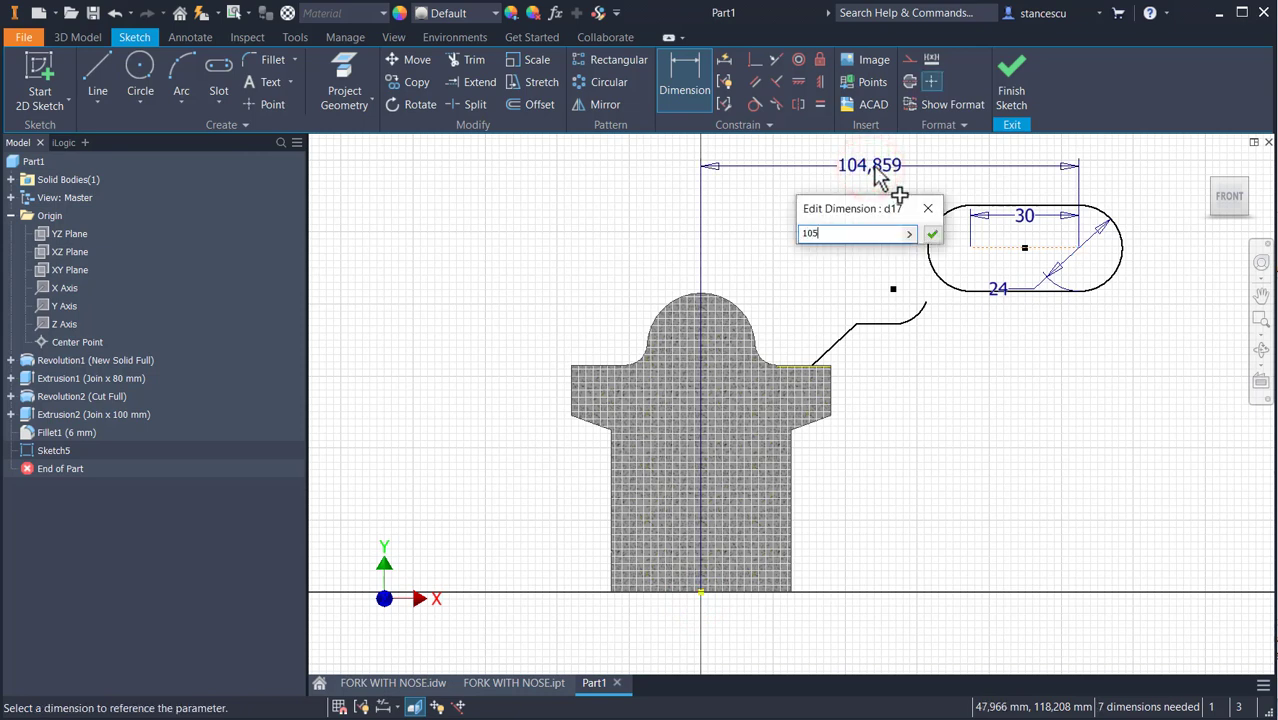
key("Return")
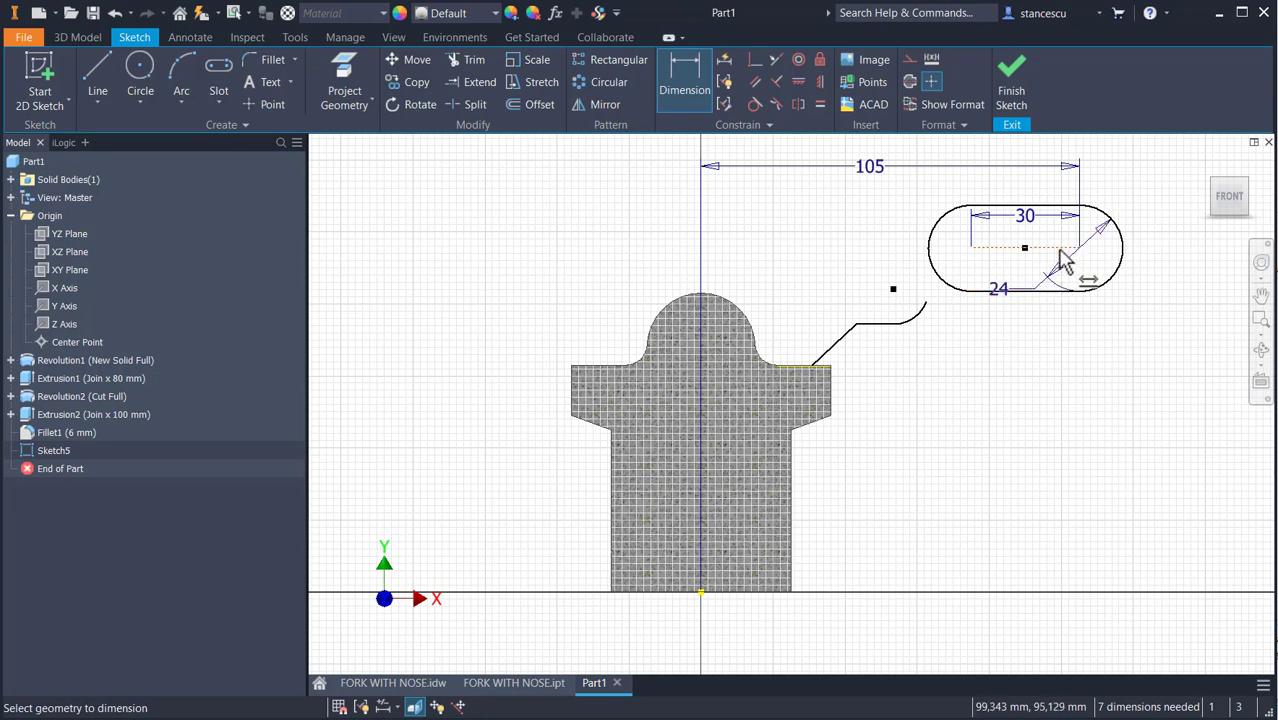
Add a 90 mm vertical dimension from the origin to the slot centre
left_click(1058, 249)
left_click(700, 592)
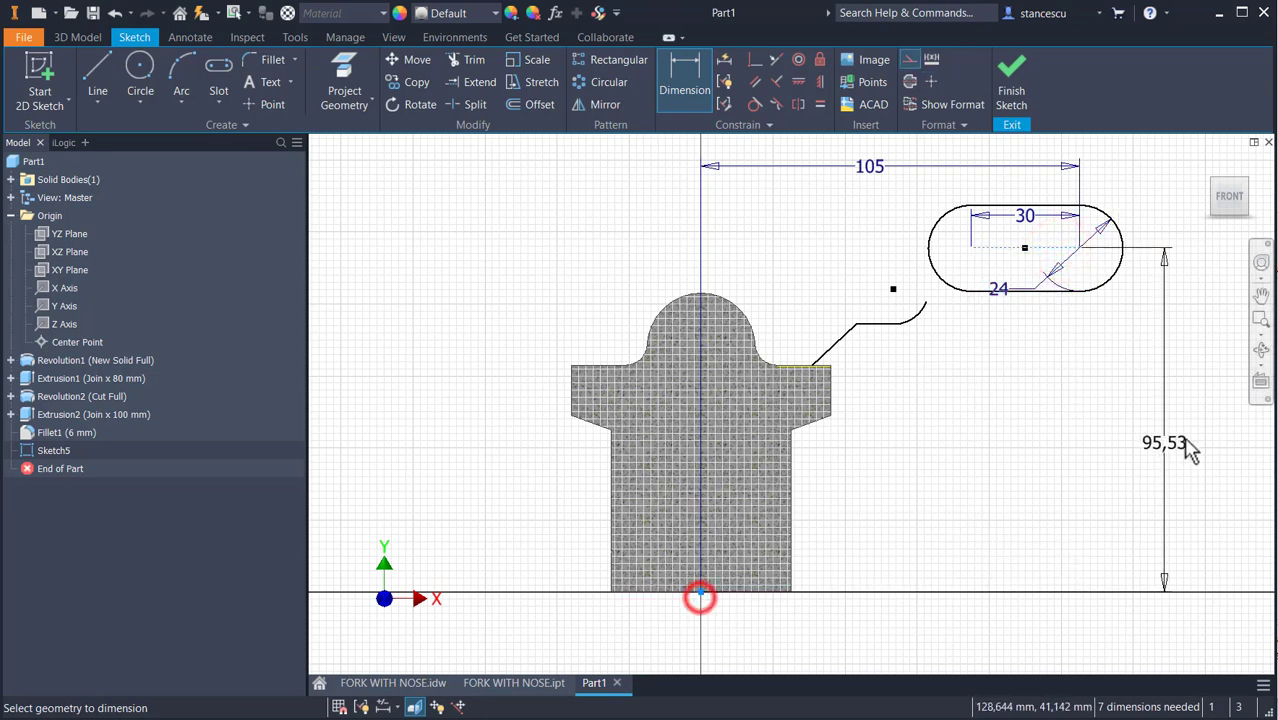
left_click(1188, 409)
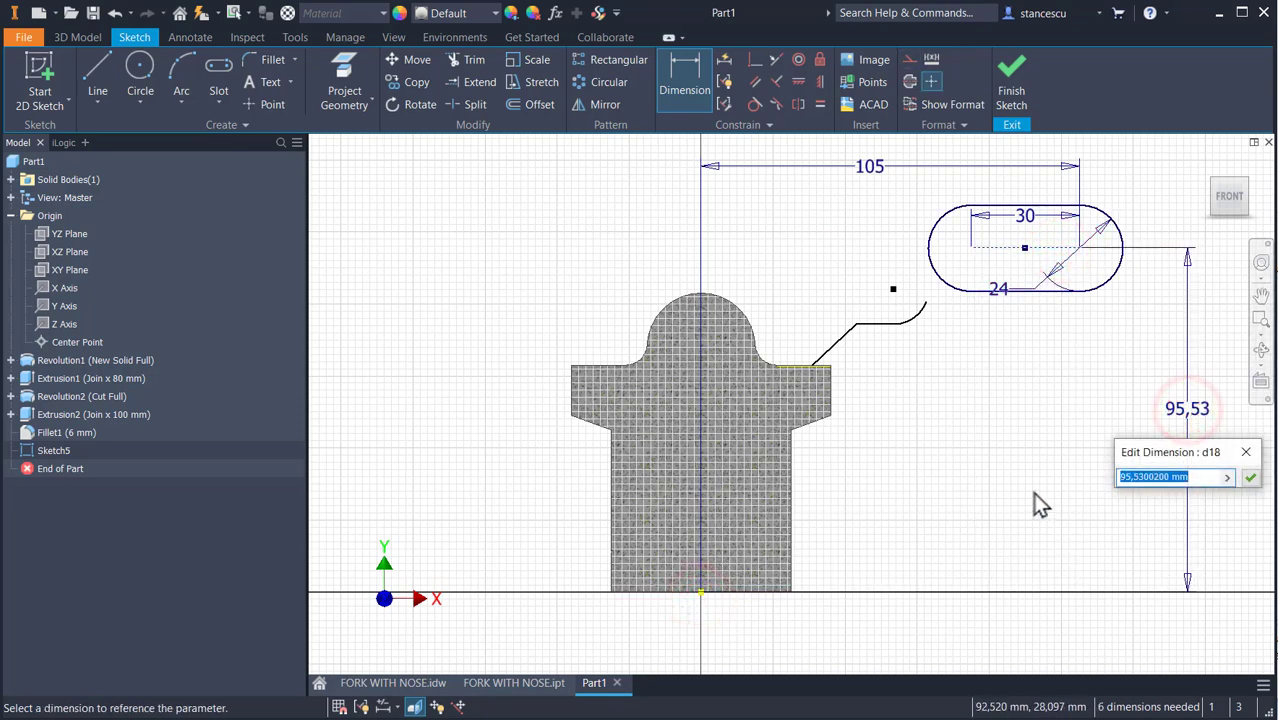
type("90")
key("Return")
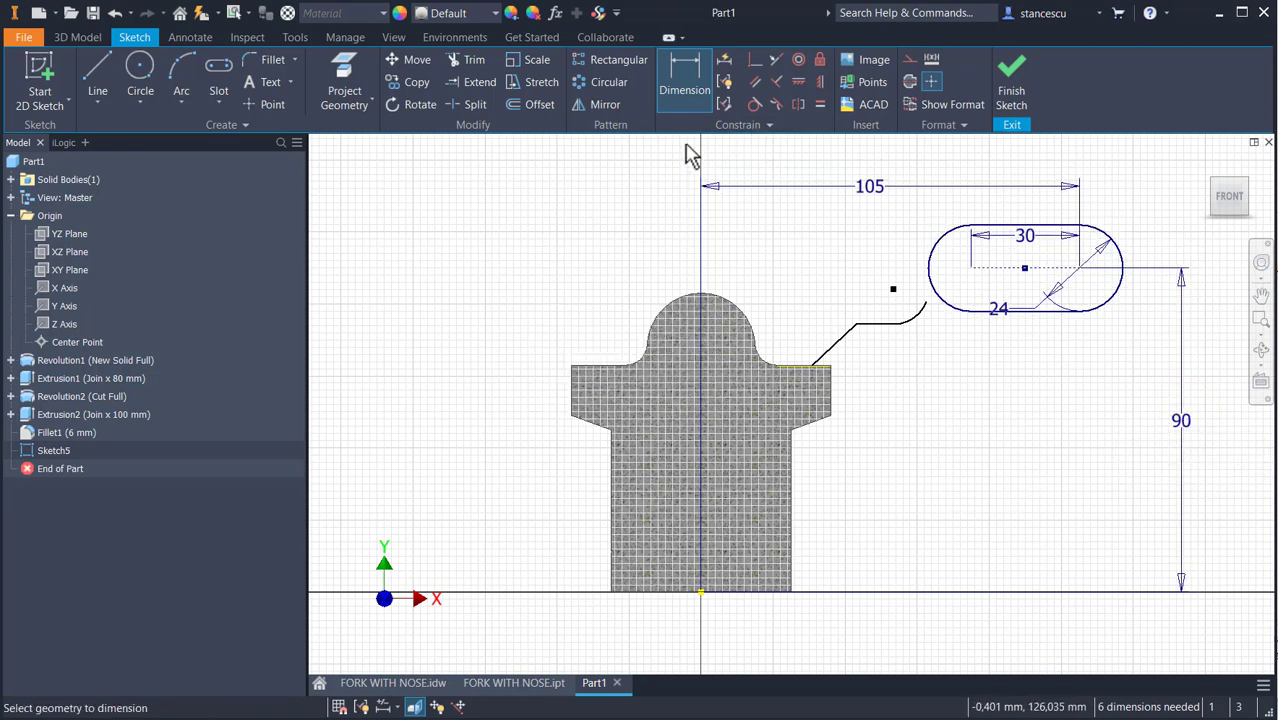
left_click(477, 82)
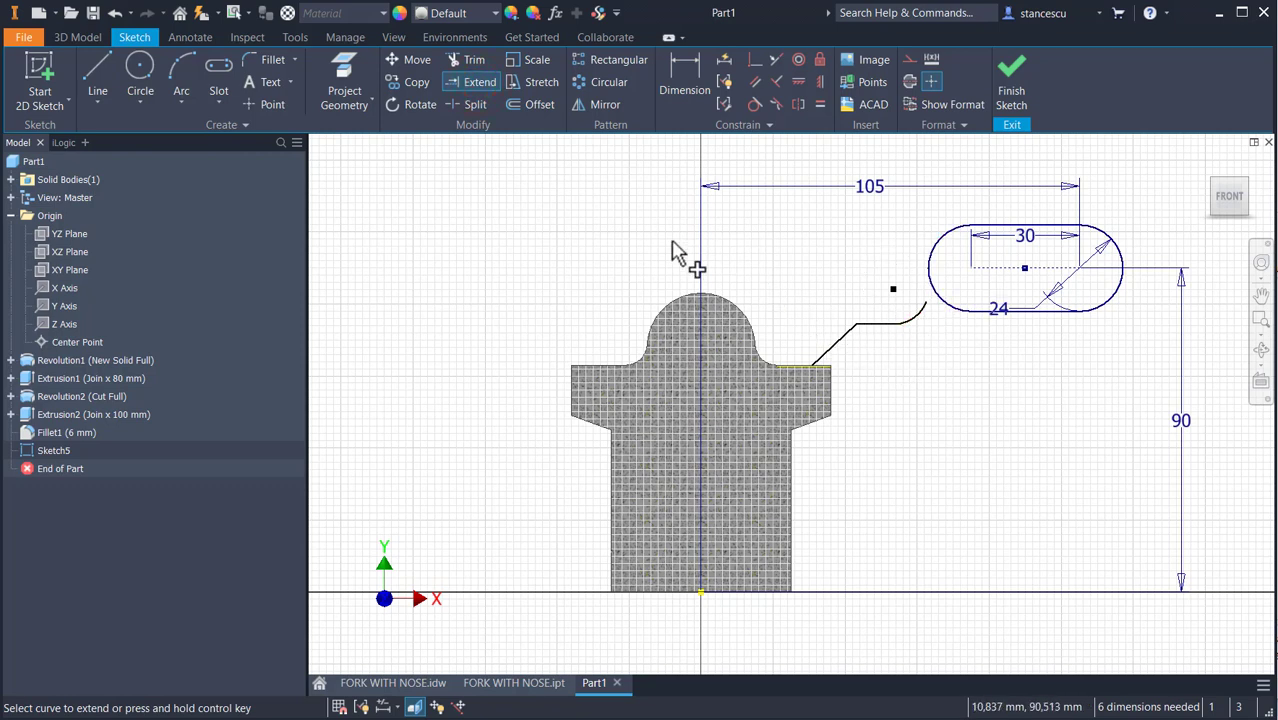
Join the nose curve's end to the slot's left arc and draw a line from the baseline to the slot
key("Escape")
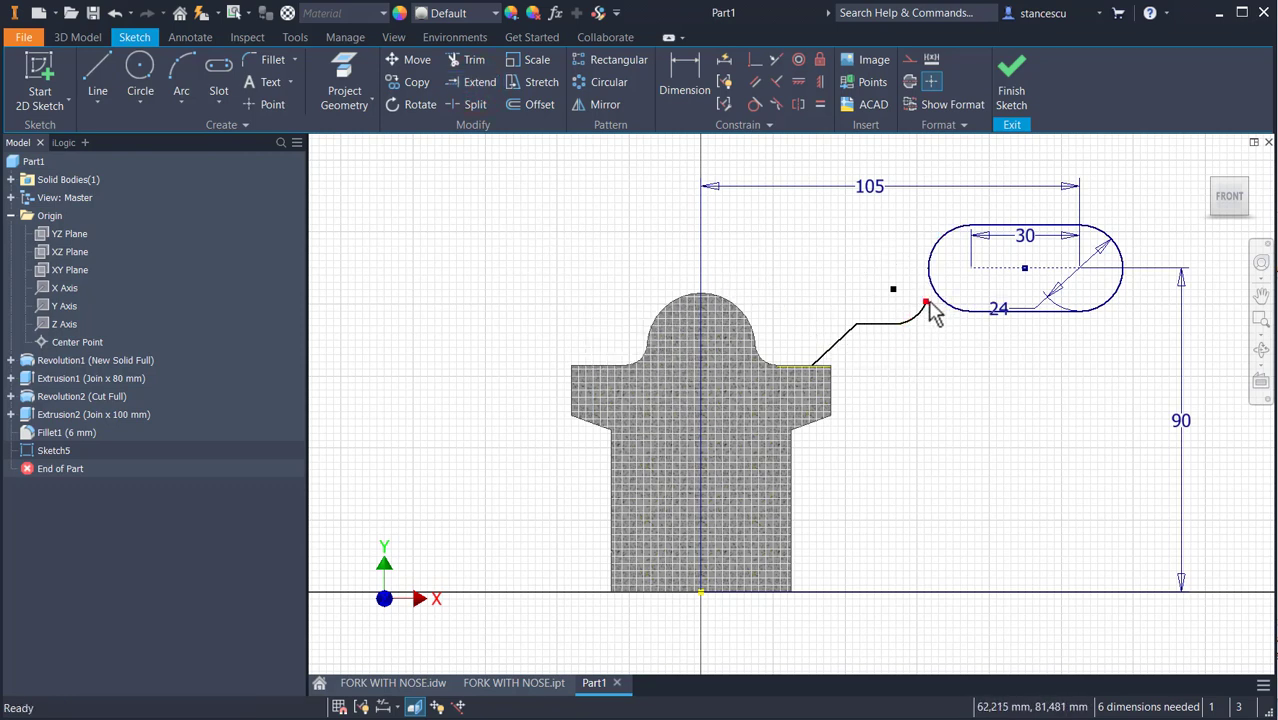
left_click_drag(929, 305, 931, 288)
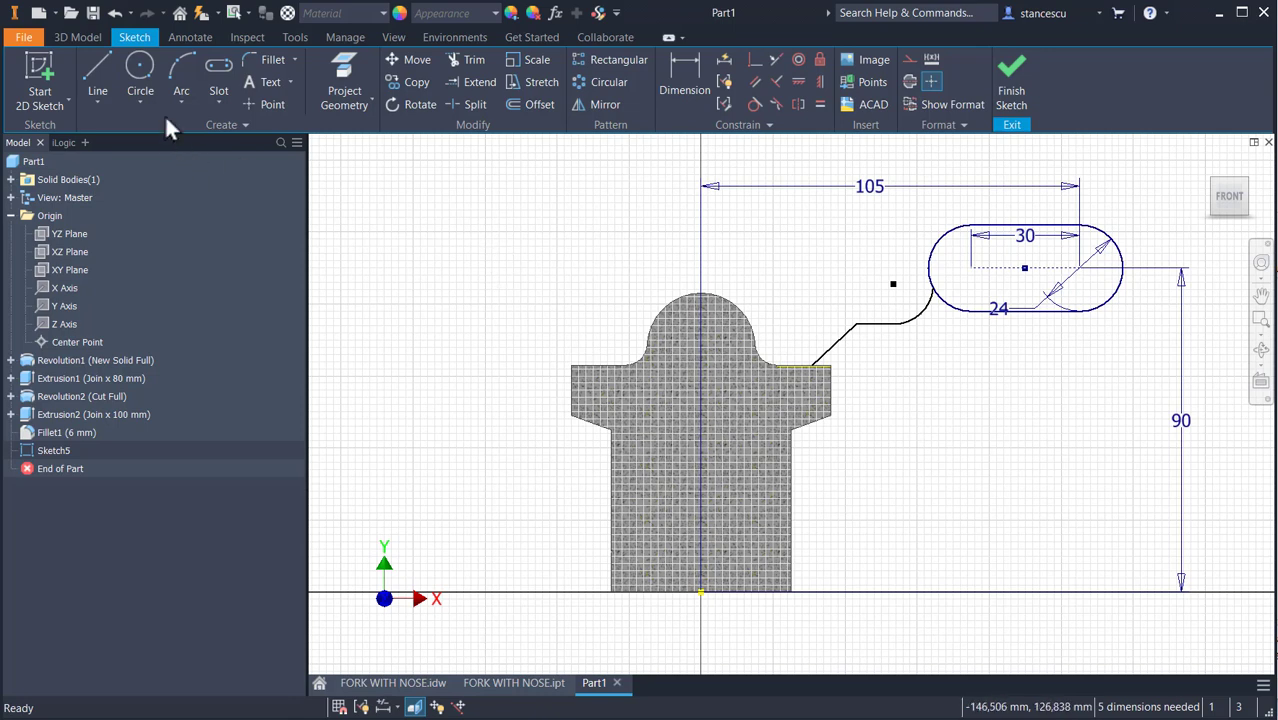
left_click(98, 70)
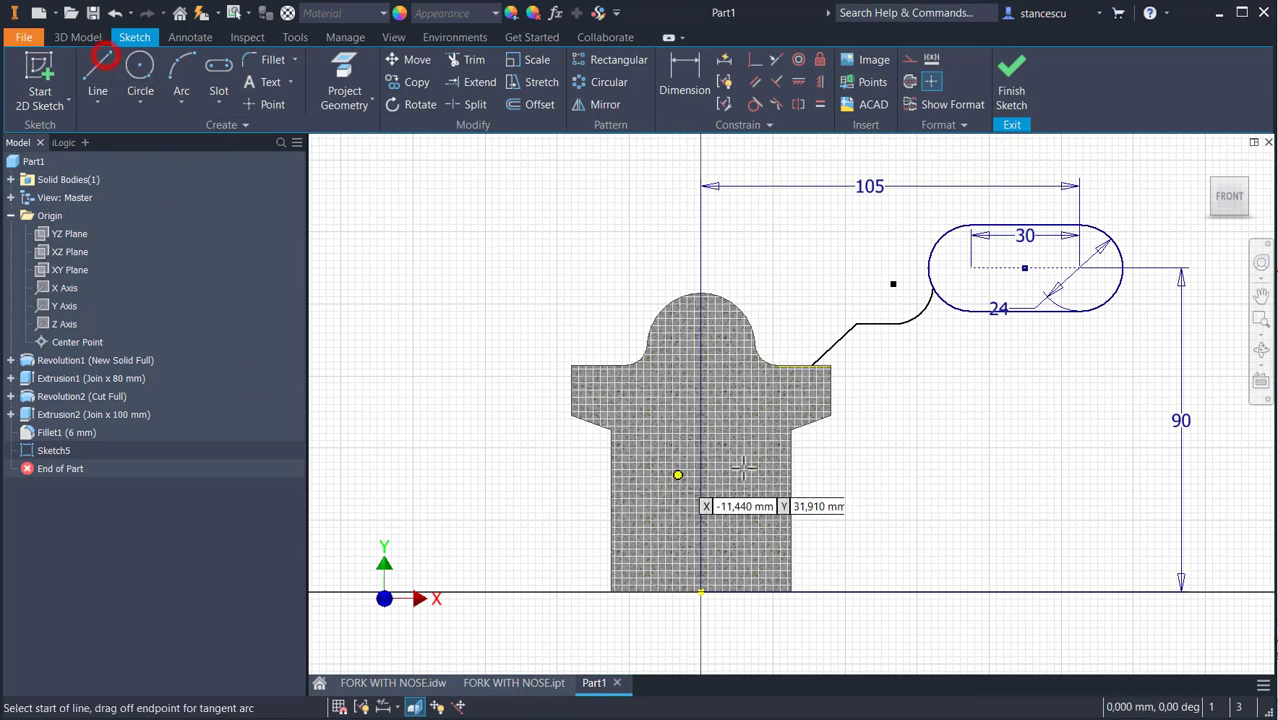
left_click(760, 592)
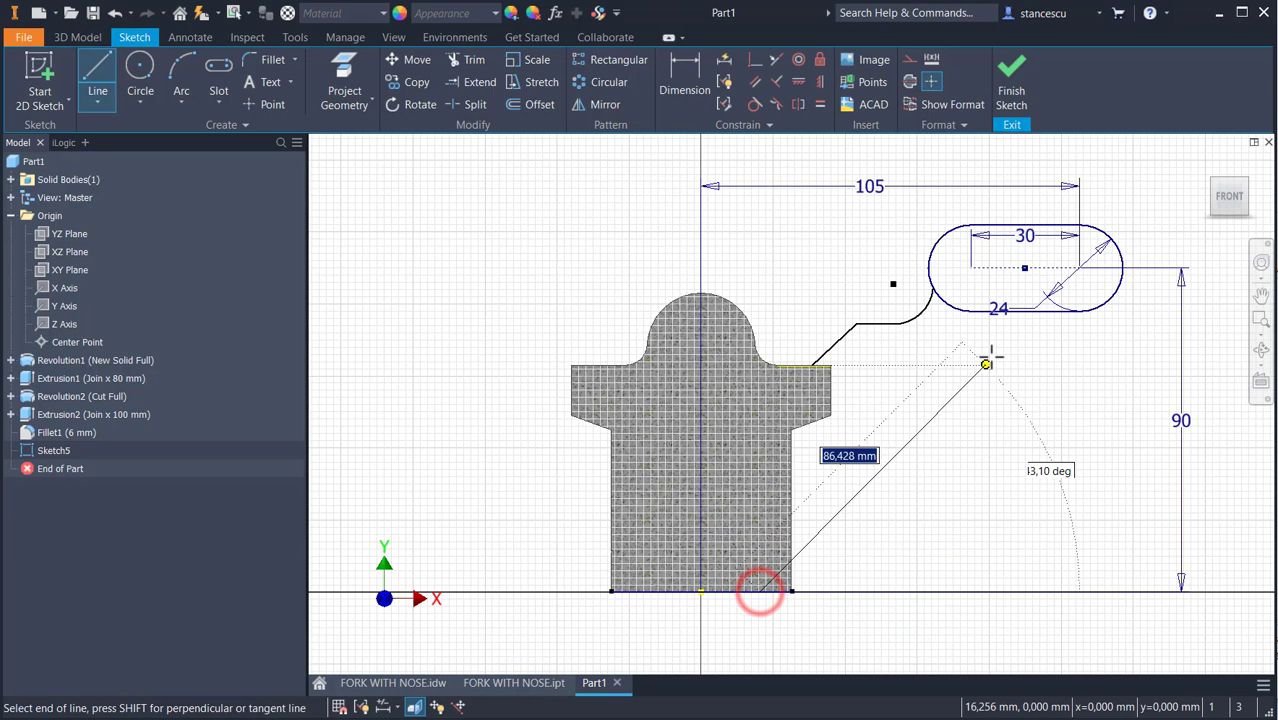
left_click(1045, 310)
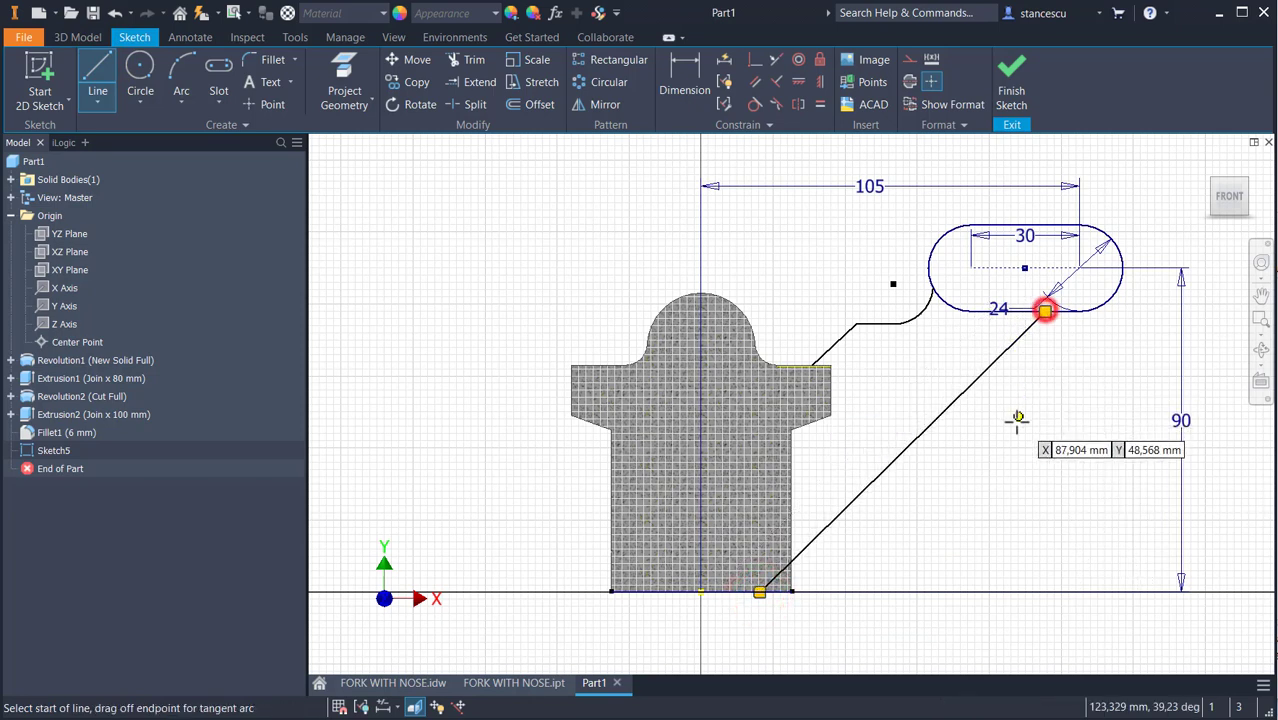
key("Escape")
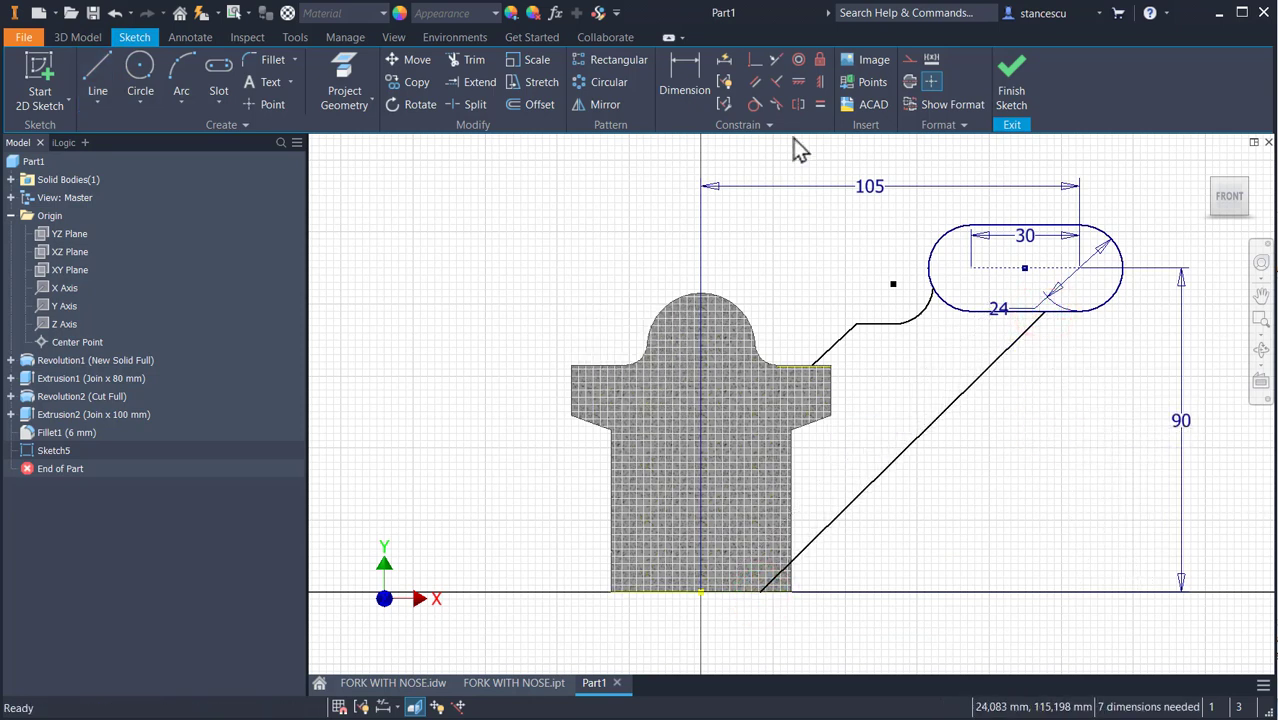
Make the long diagonal parallel to the short chamfer line
left_click(755, 82)
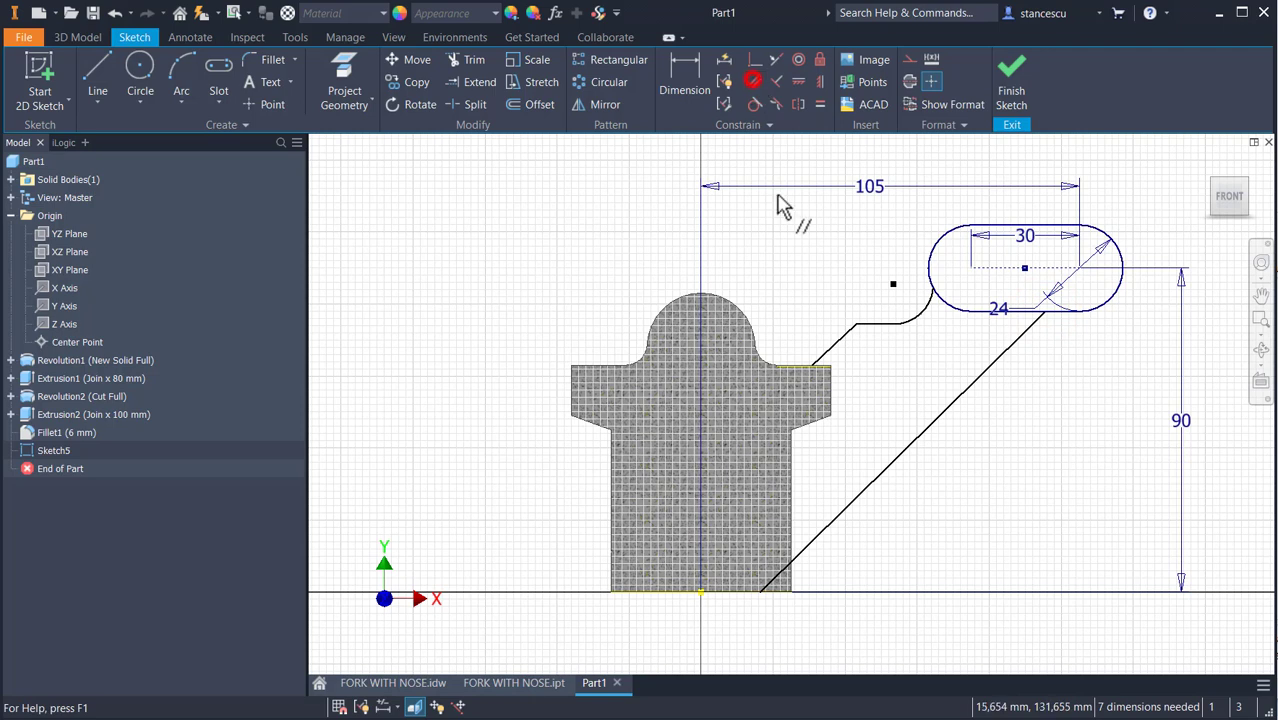
left_click(839, 345)
left_click(918, 432)
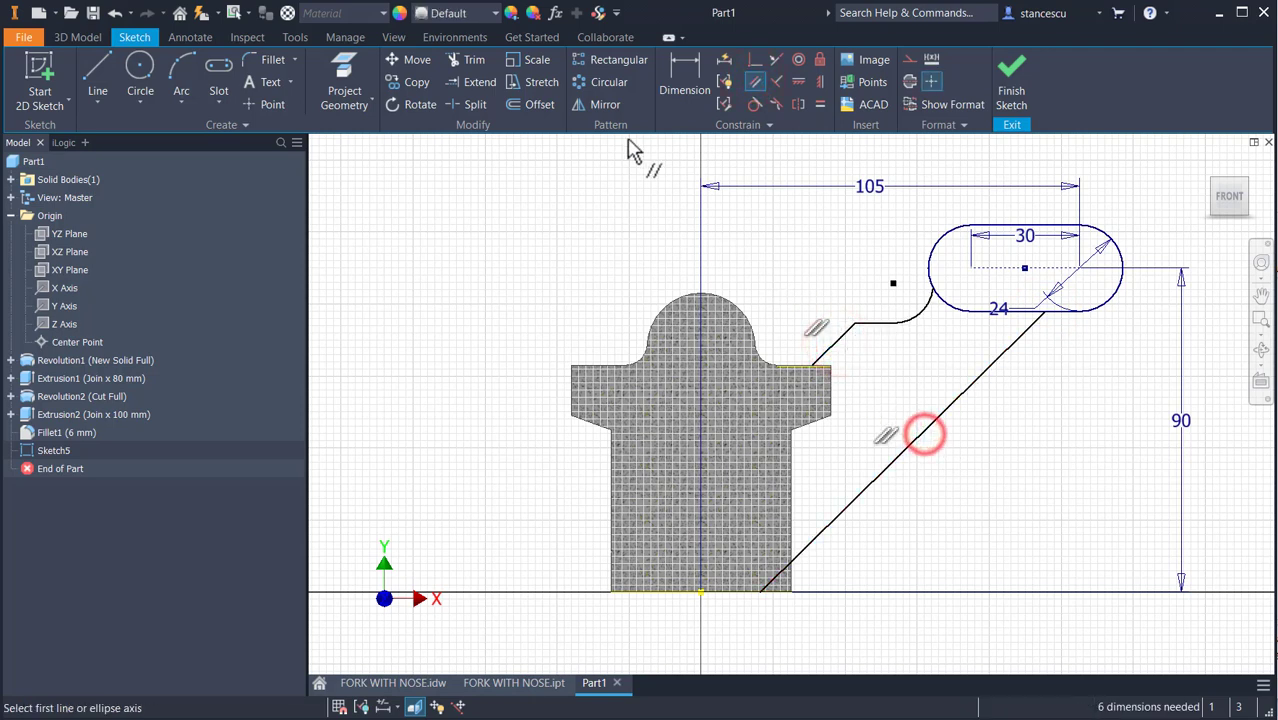
left_click(683, 88)
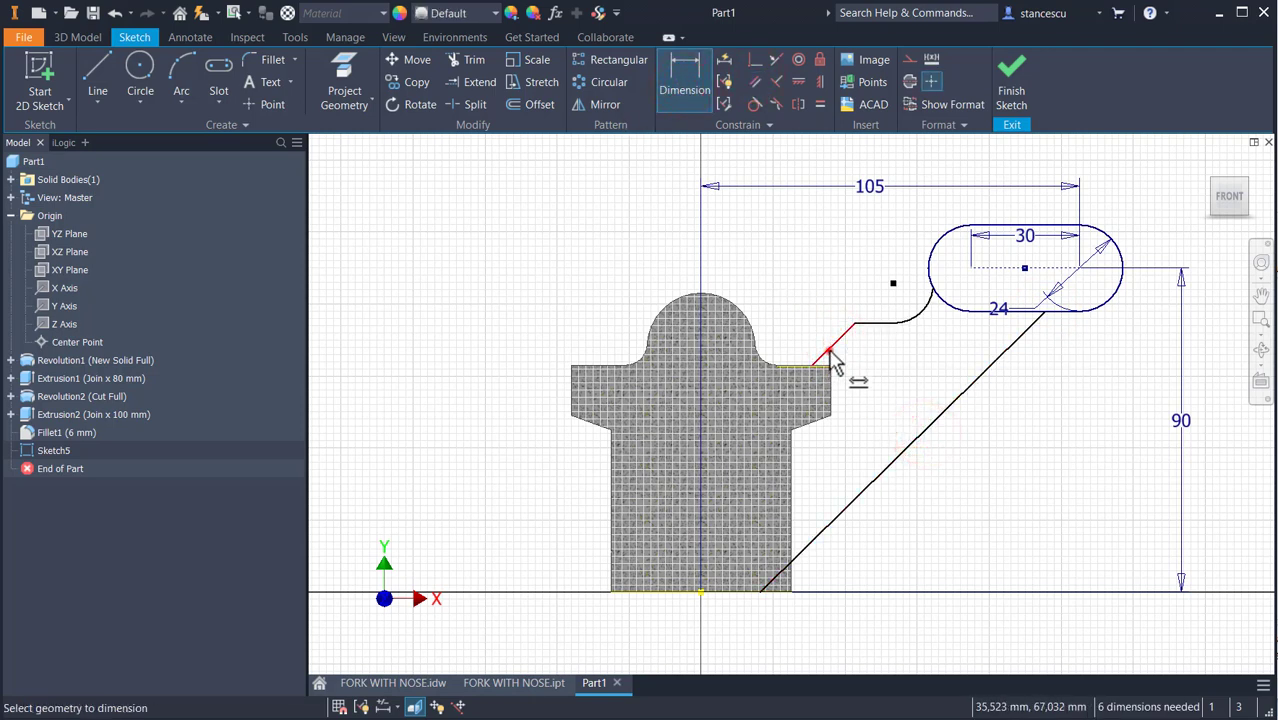
Dimension the 32 gap between the parallel lines, the 12 chamfer width and the 31 offset from the origin
left_click(829, 350)
left_click(933, 424)
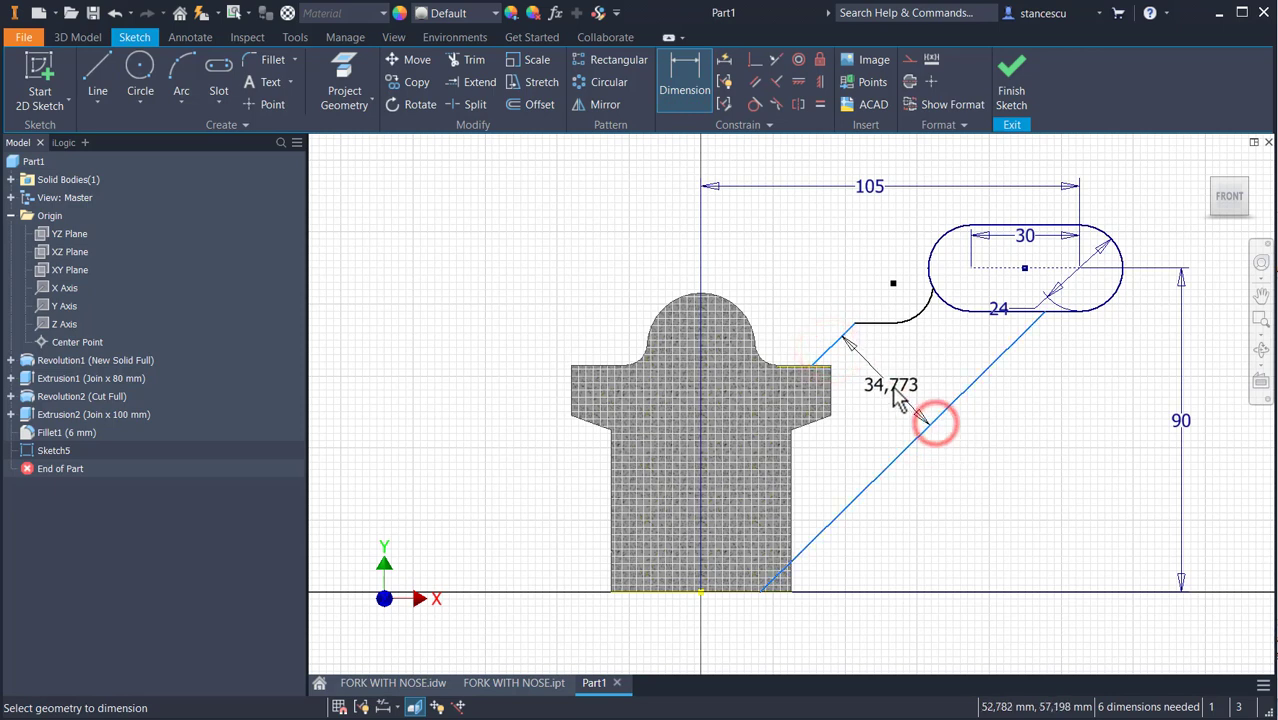
left_click(897, 397)
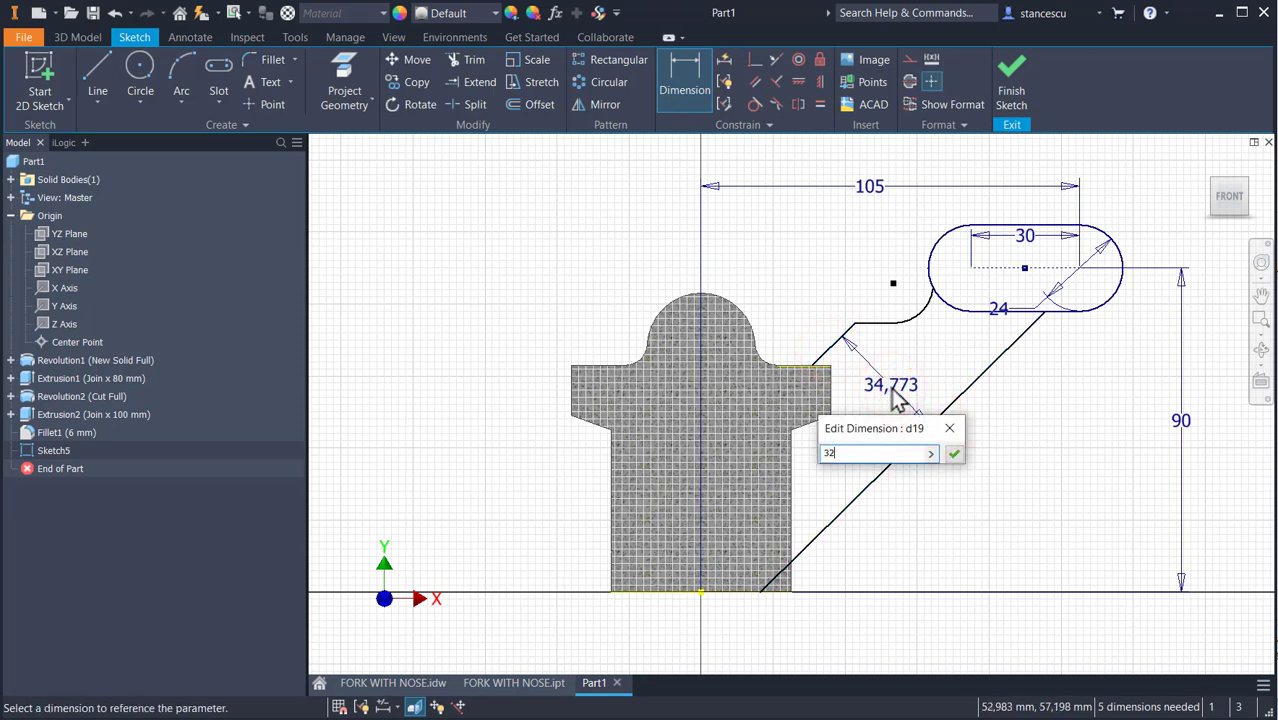
key("Return")
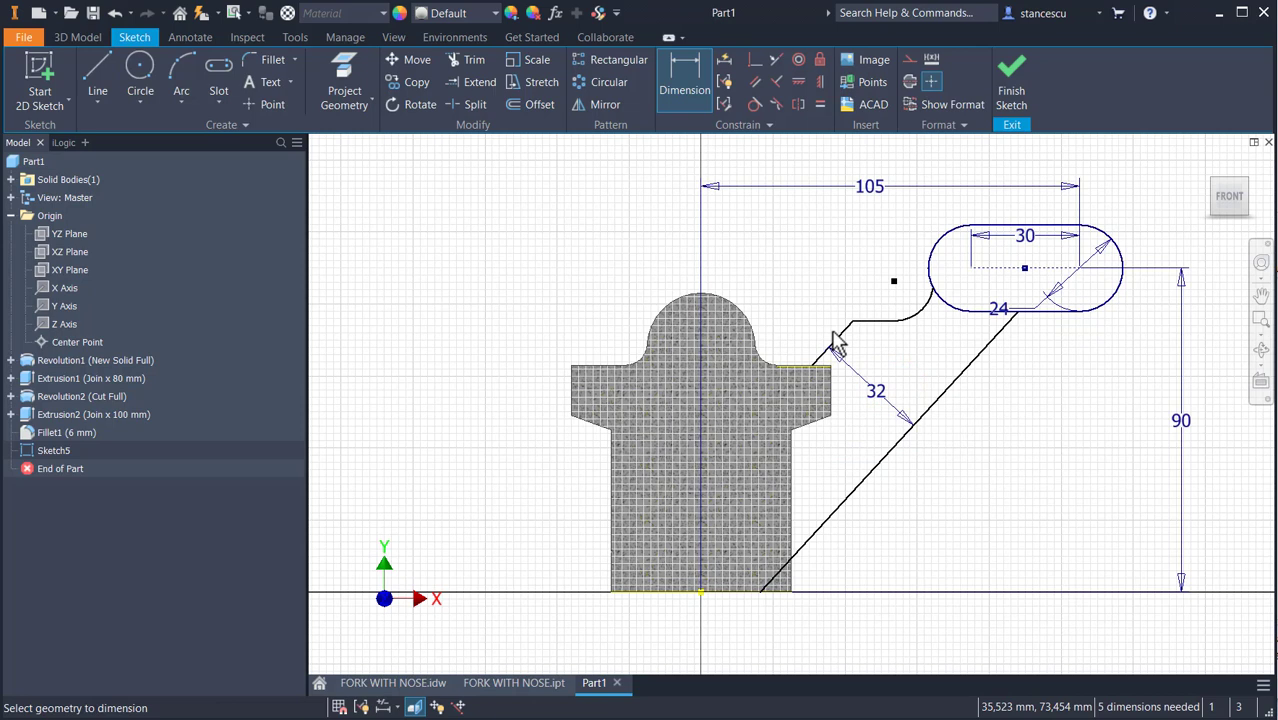
left_click(843, 341)
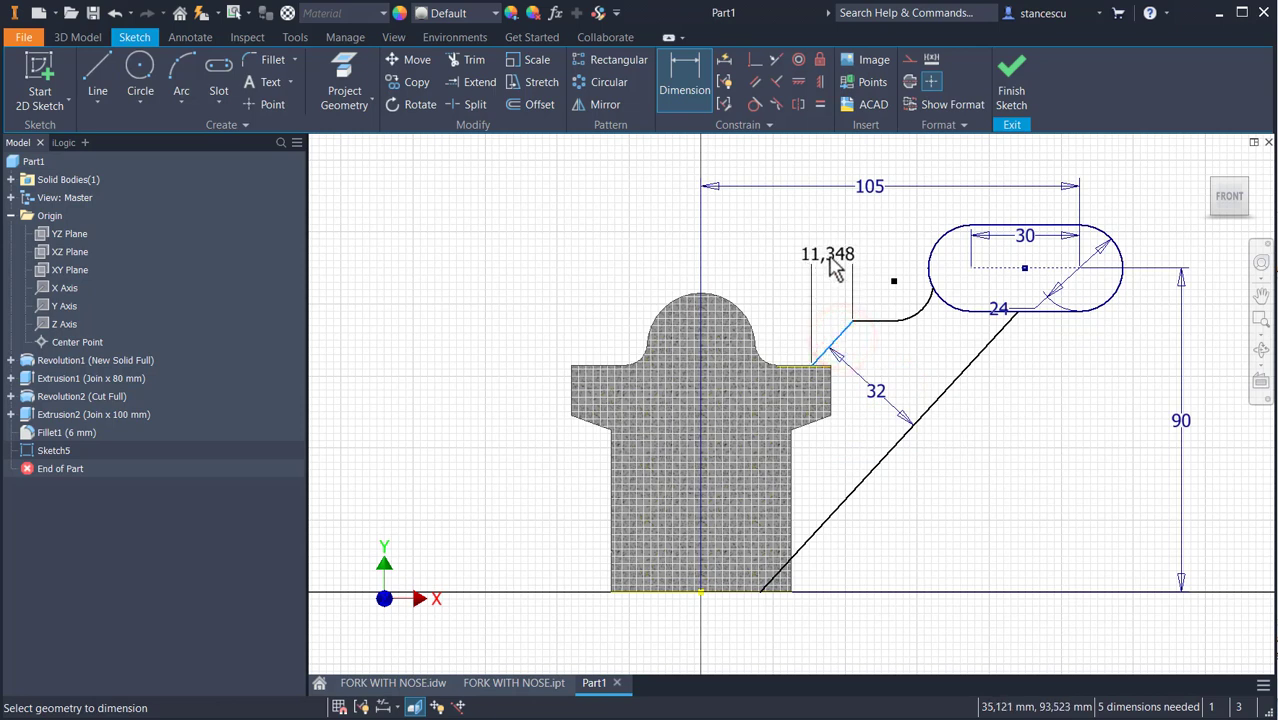
left_click(826, 258)
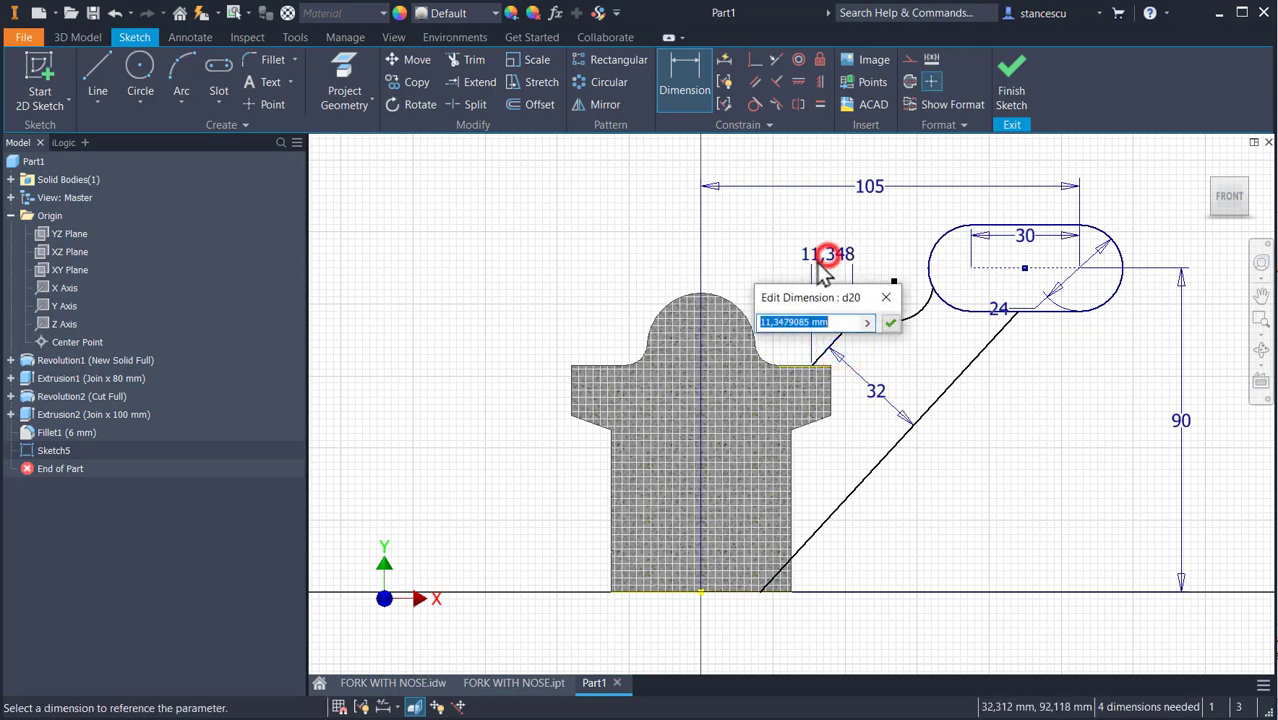
type("12.5")
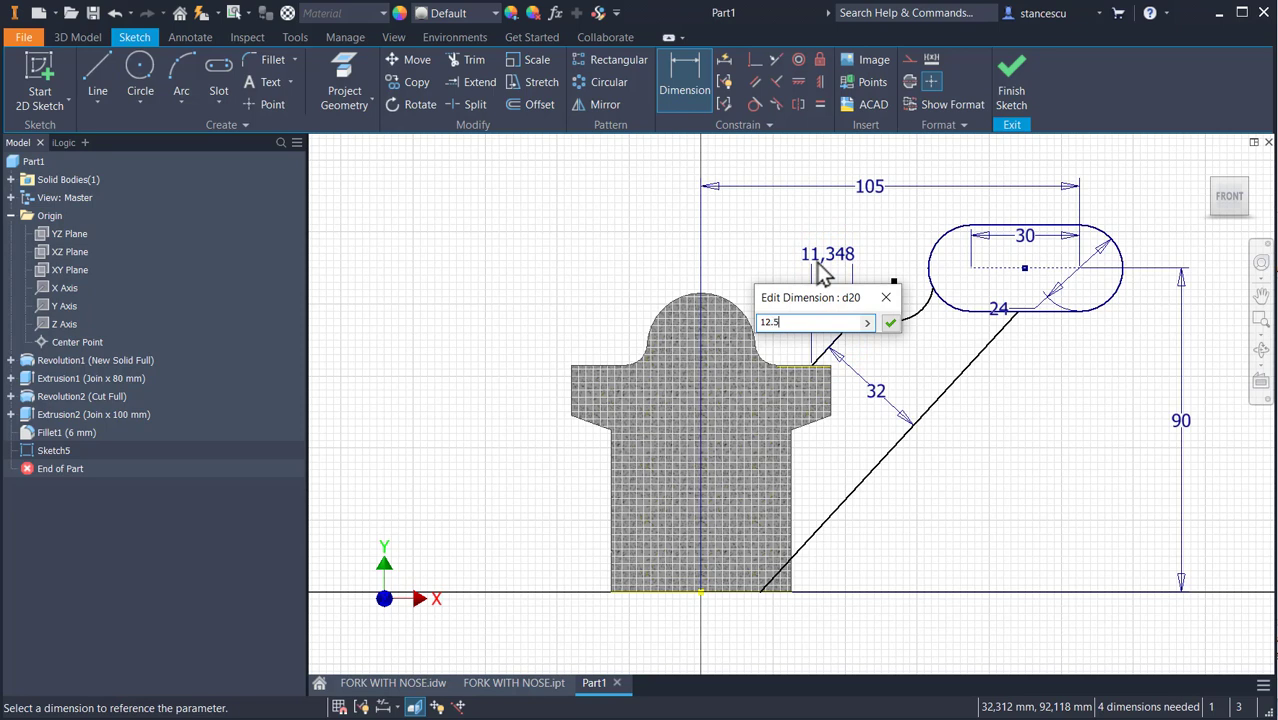
key("Return")
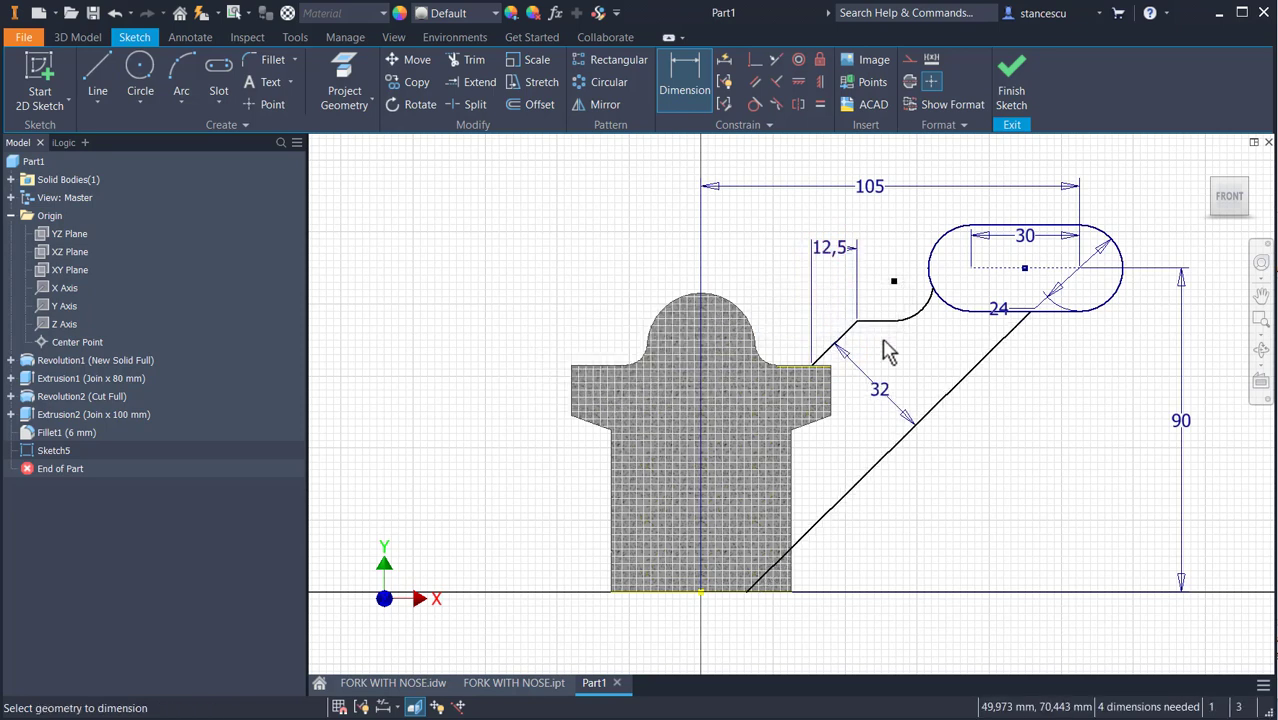
left_click(811, 366)
left_click(705, 590)
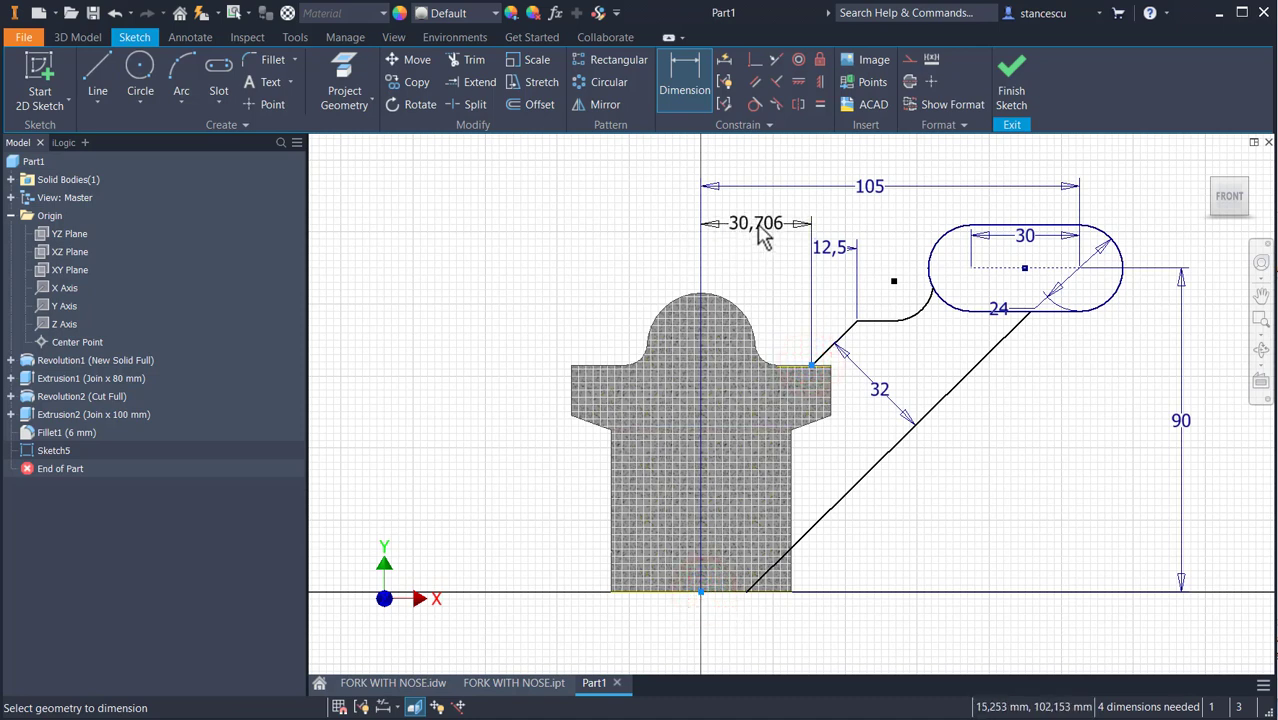
left_click(760, 229)
type("3")
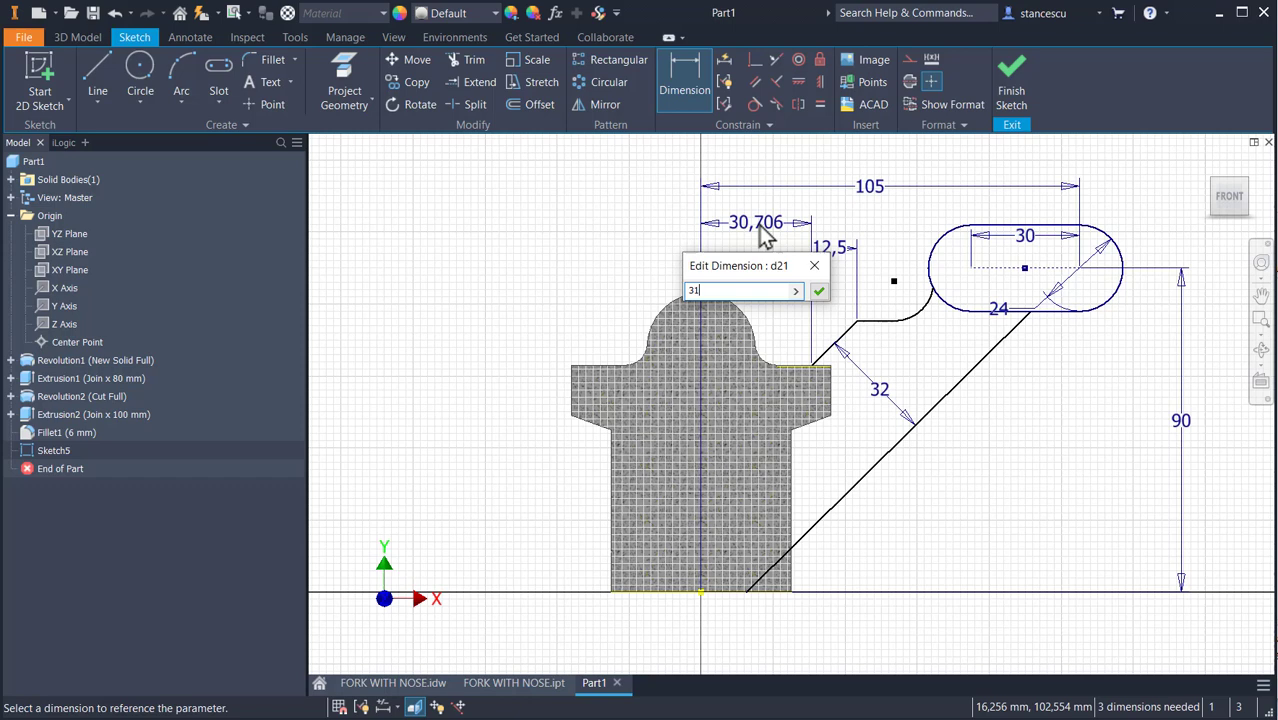
type("1")
key("Return")
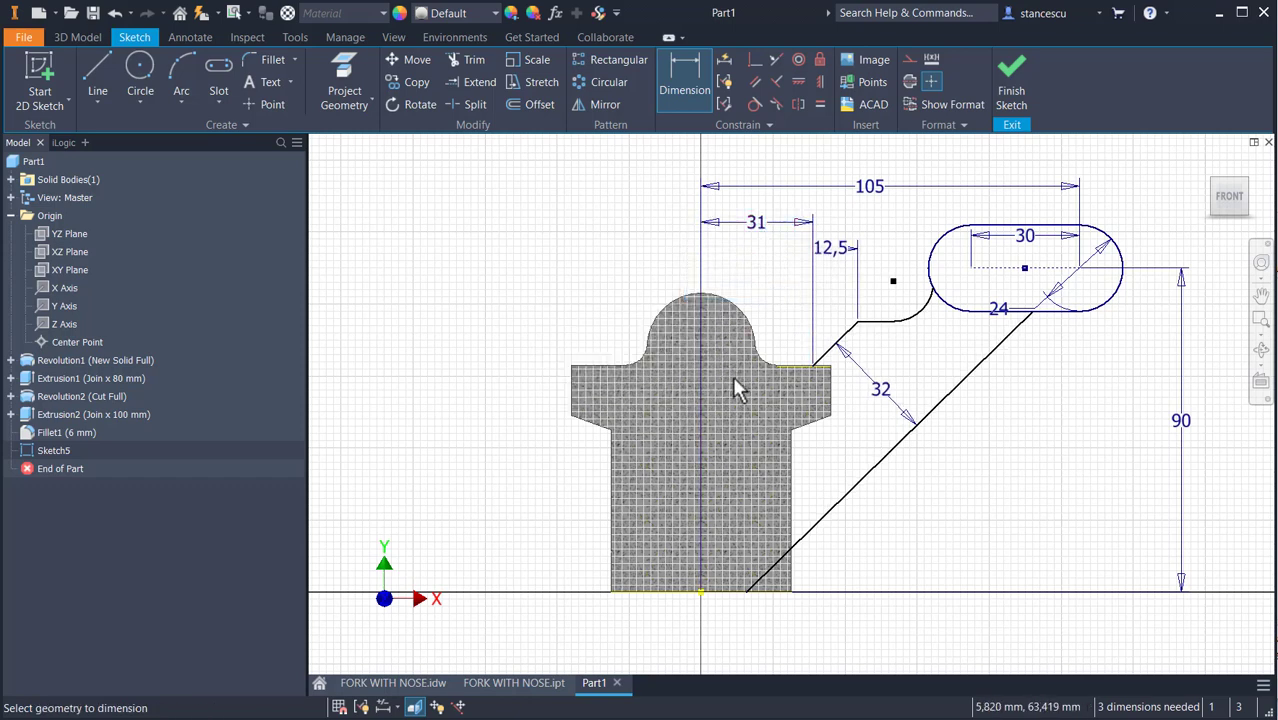
Set the fillet arc radius to 12 and the vertical distance to the top edge to 15
left_click(925, 315)
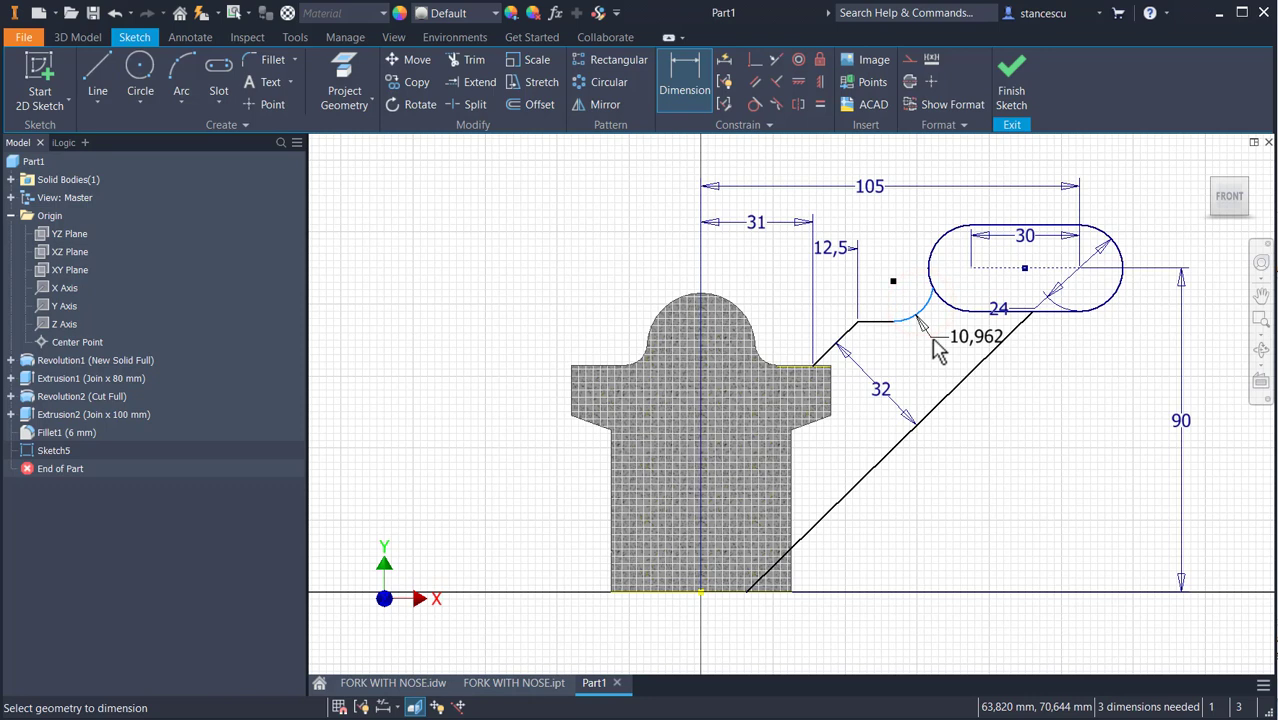
left_click(905, 308)
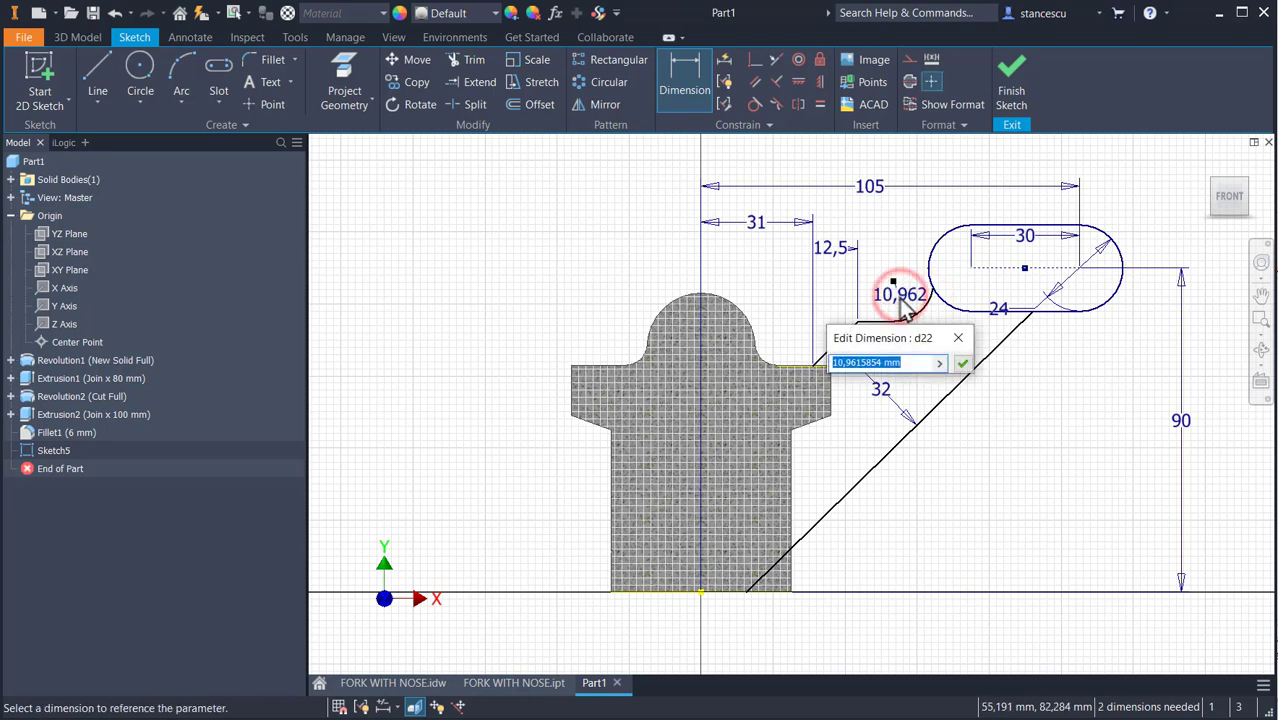
type("12")
key("Return")
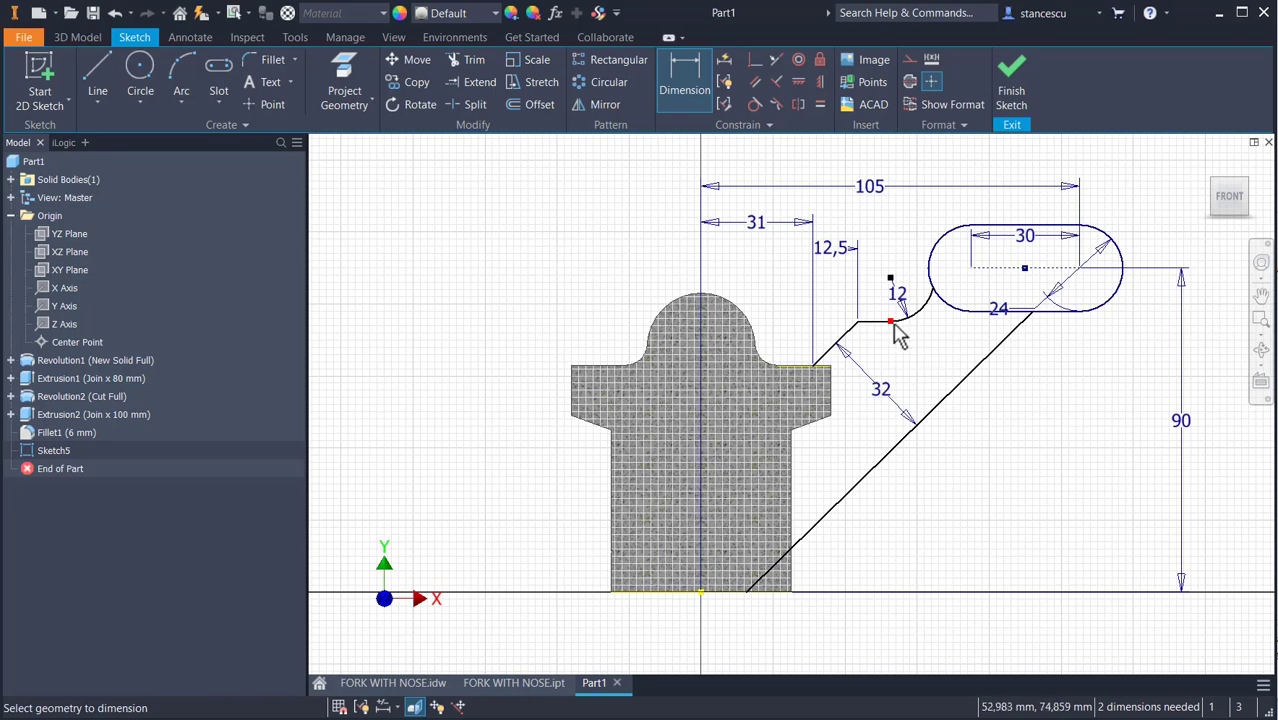
left_click(874, 324)
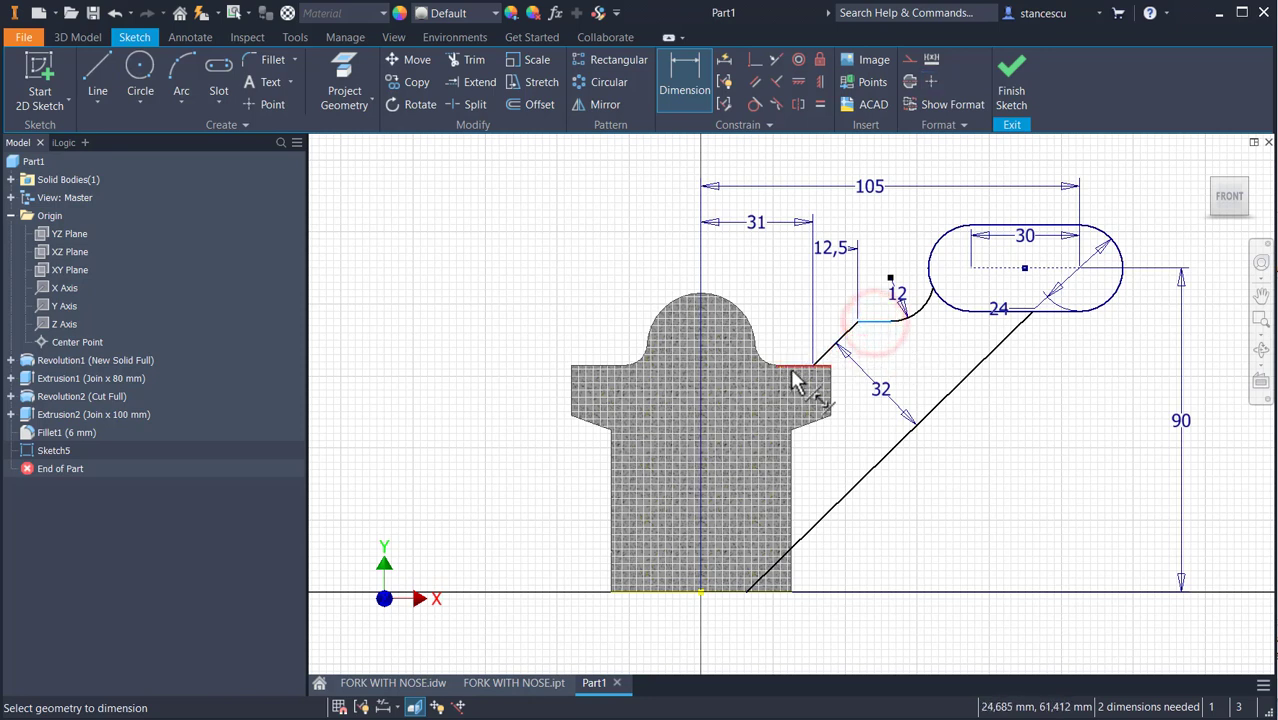
left_click(792, 368)
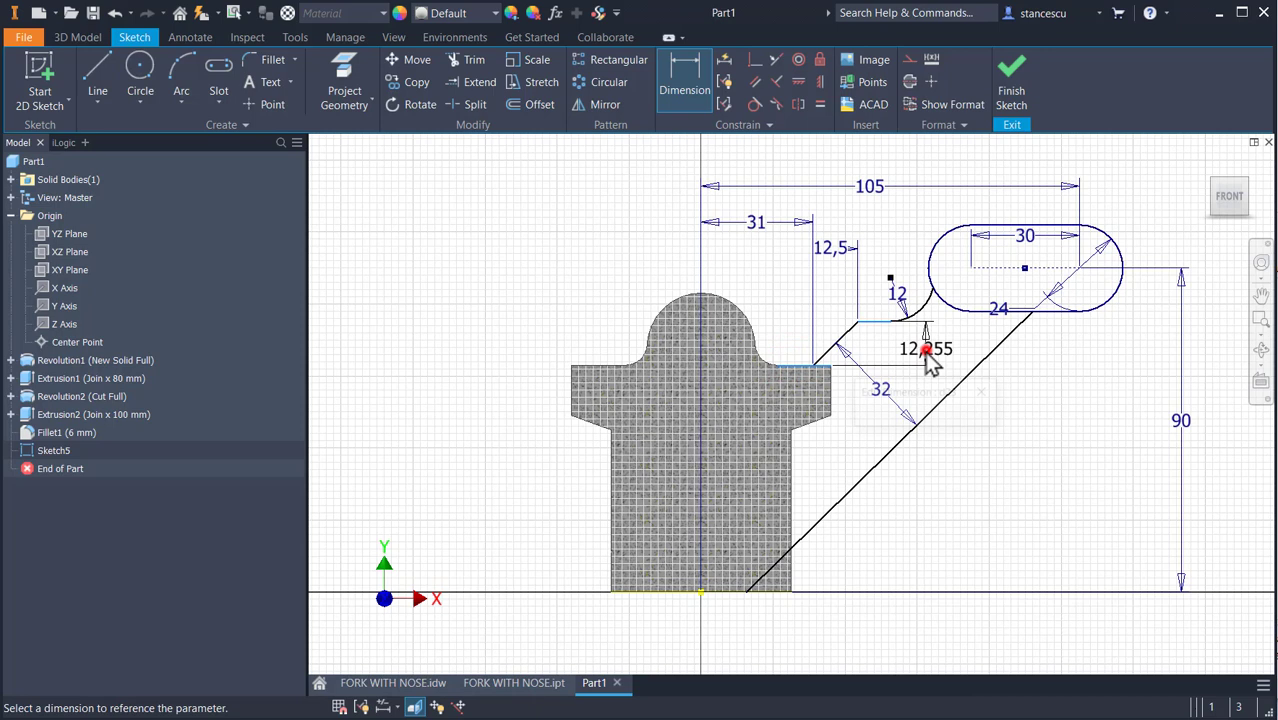
left_click(927, 345)
type("1")
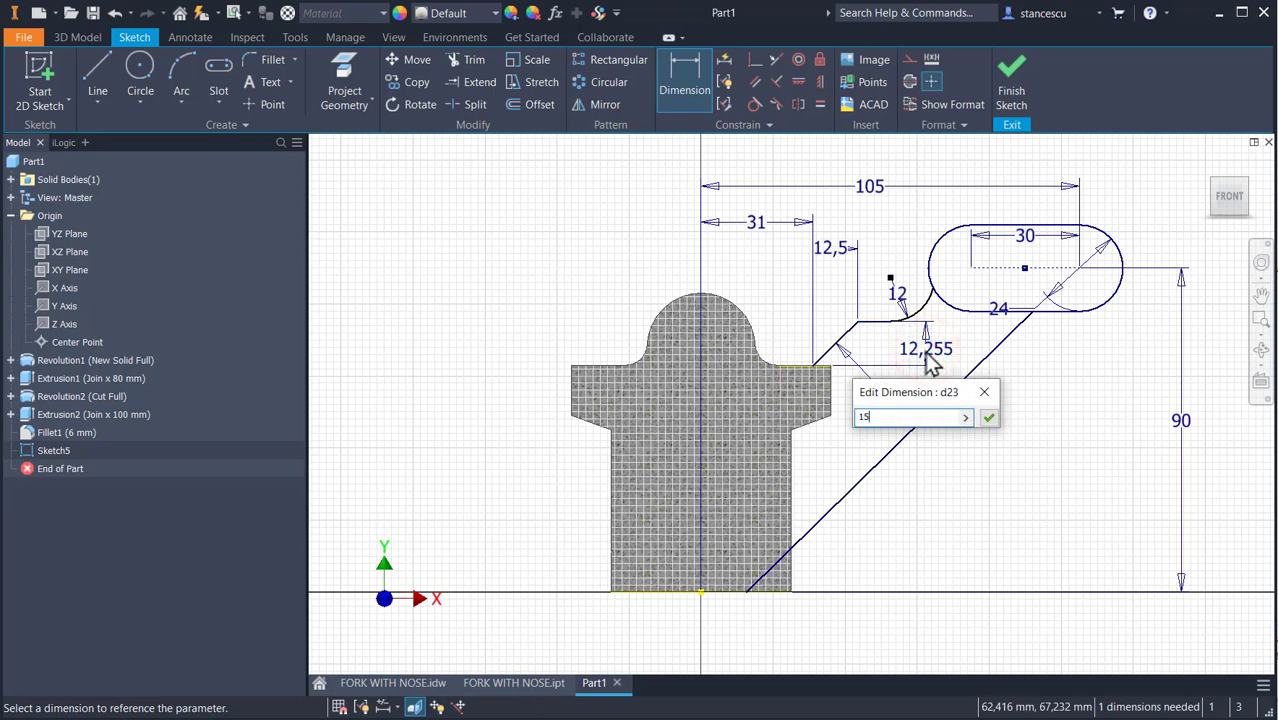
type("5")
key("Return")
key("Escape")
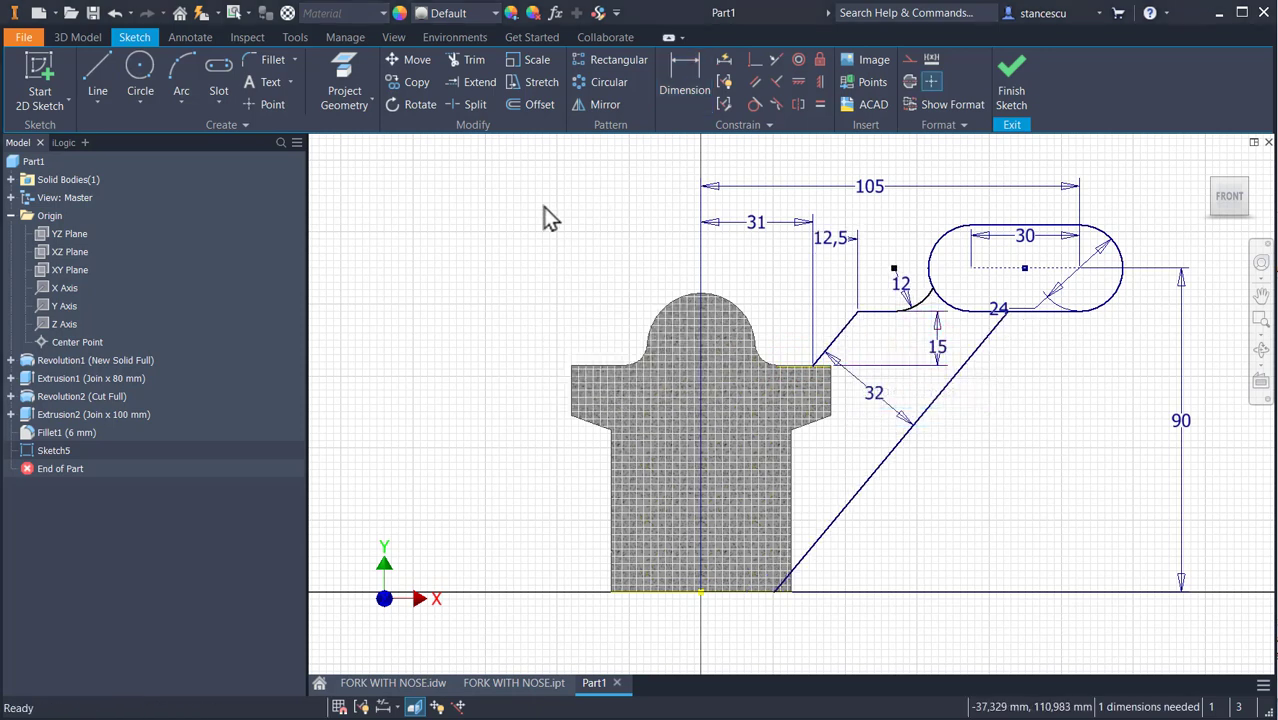
Make the 12 mm fillet arc tangent to the slot's left arc
left_click(756, 106)
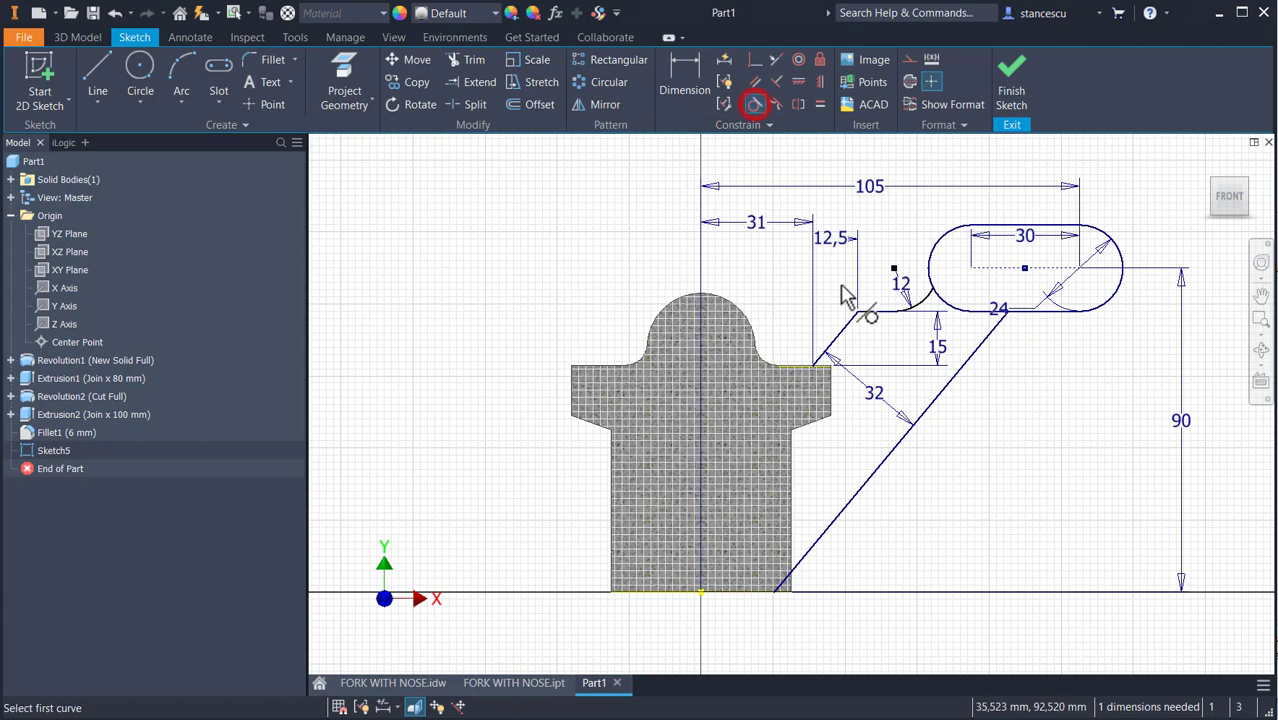
left_click(920, 300)
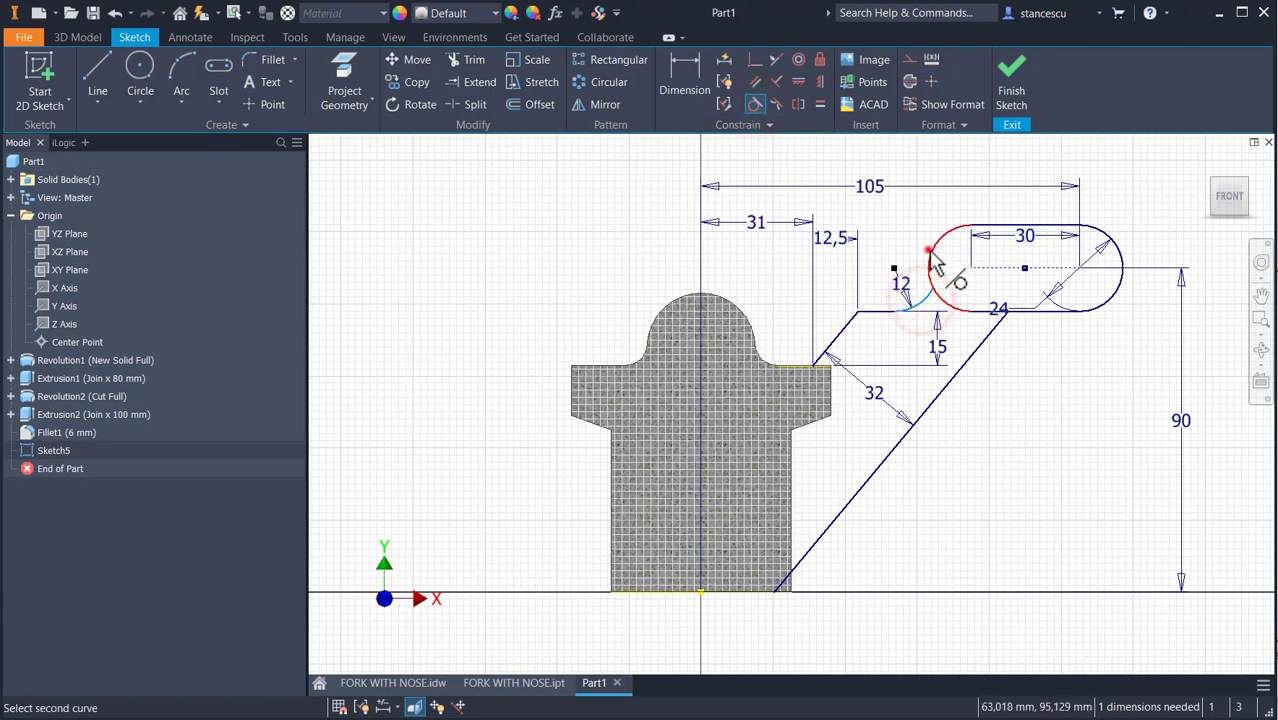
left_click(929, 250)
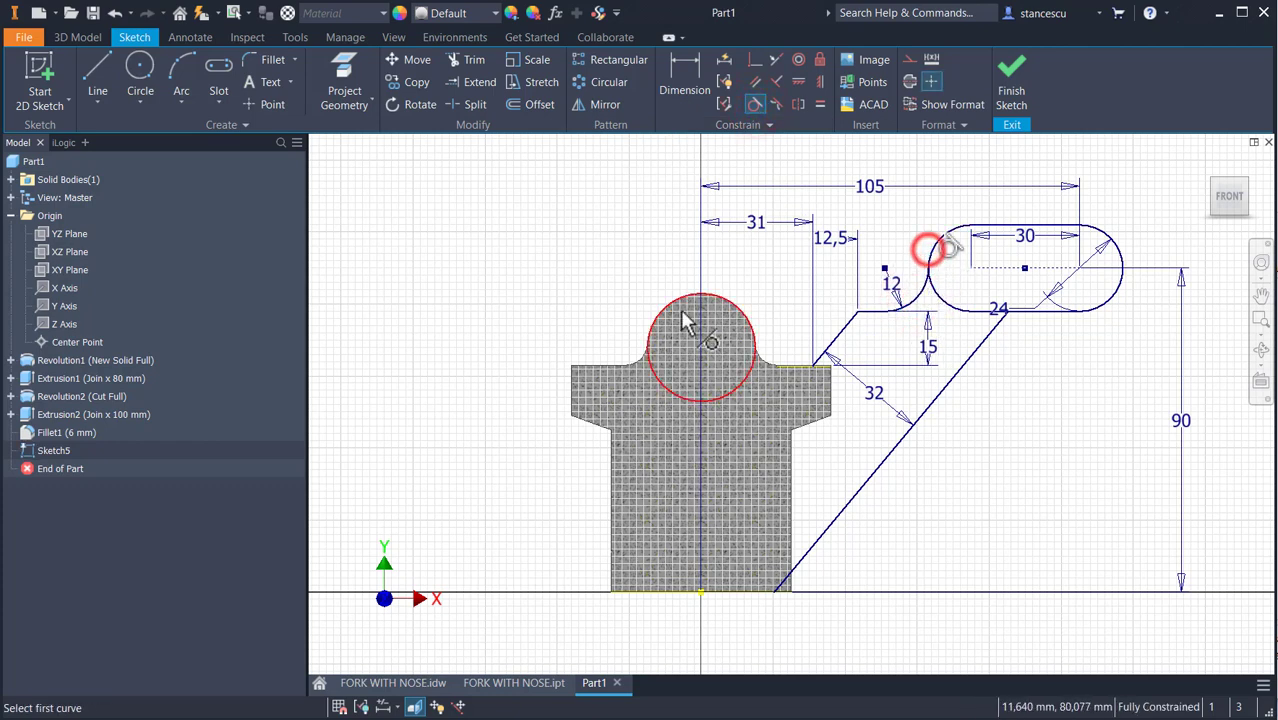
Draw a short horizontal line and a vertical line rising from the diagonal's bottom end
left_click(91, 68)
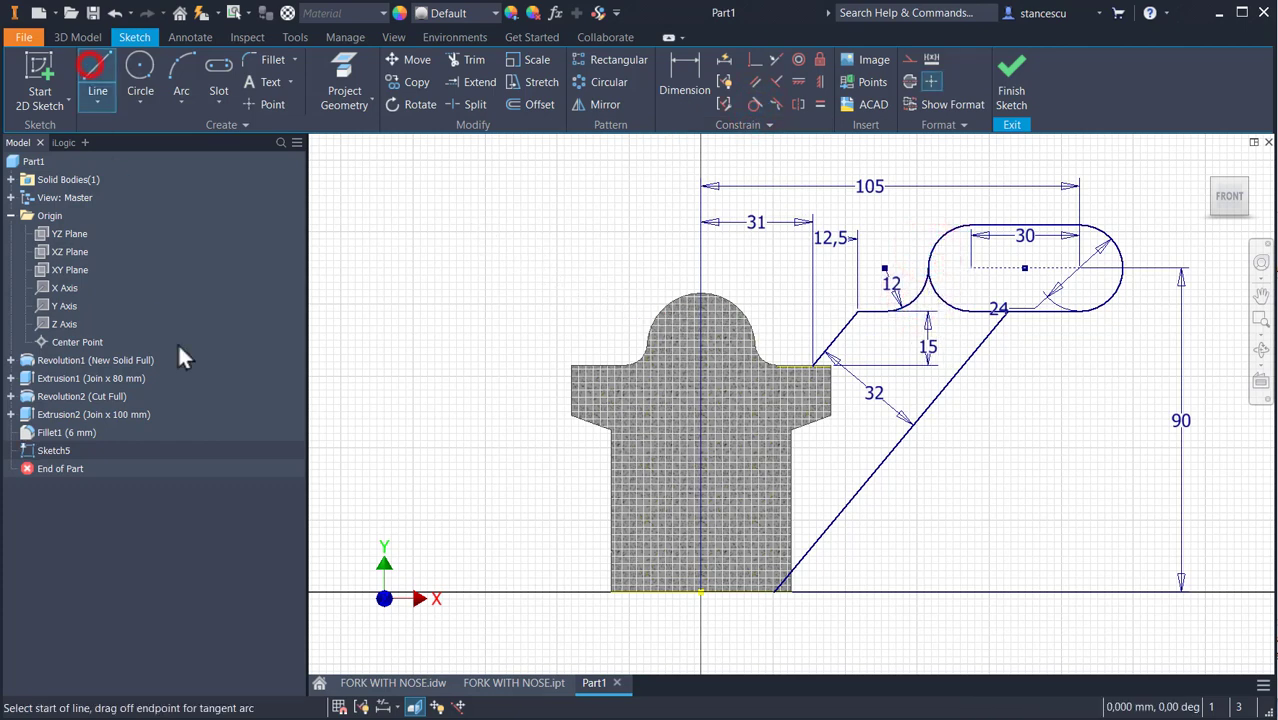
left_click(812, 364)
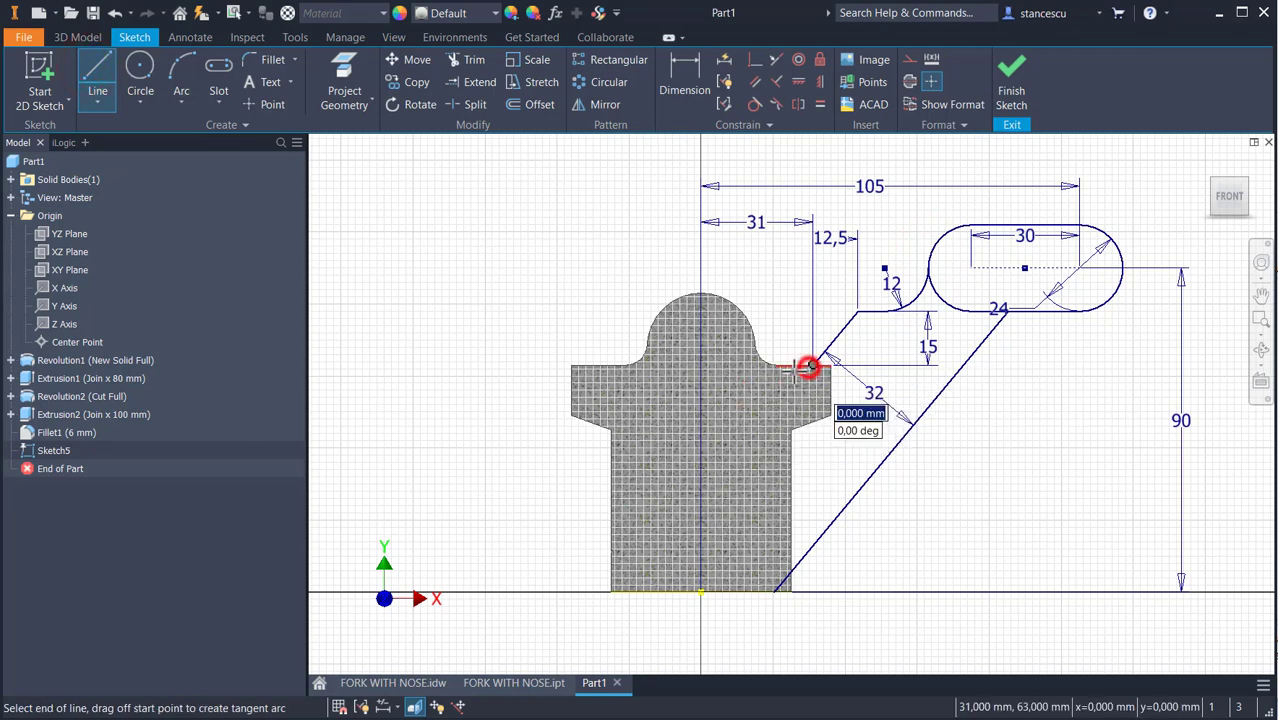
left_click(737, 364)
key("Escape")
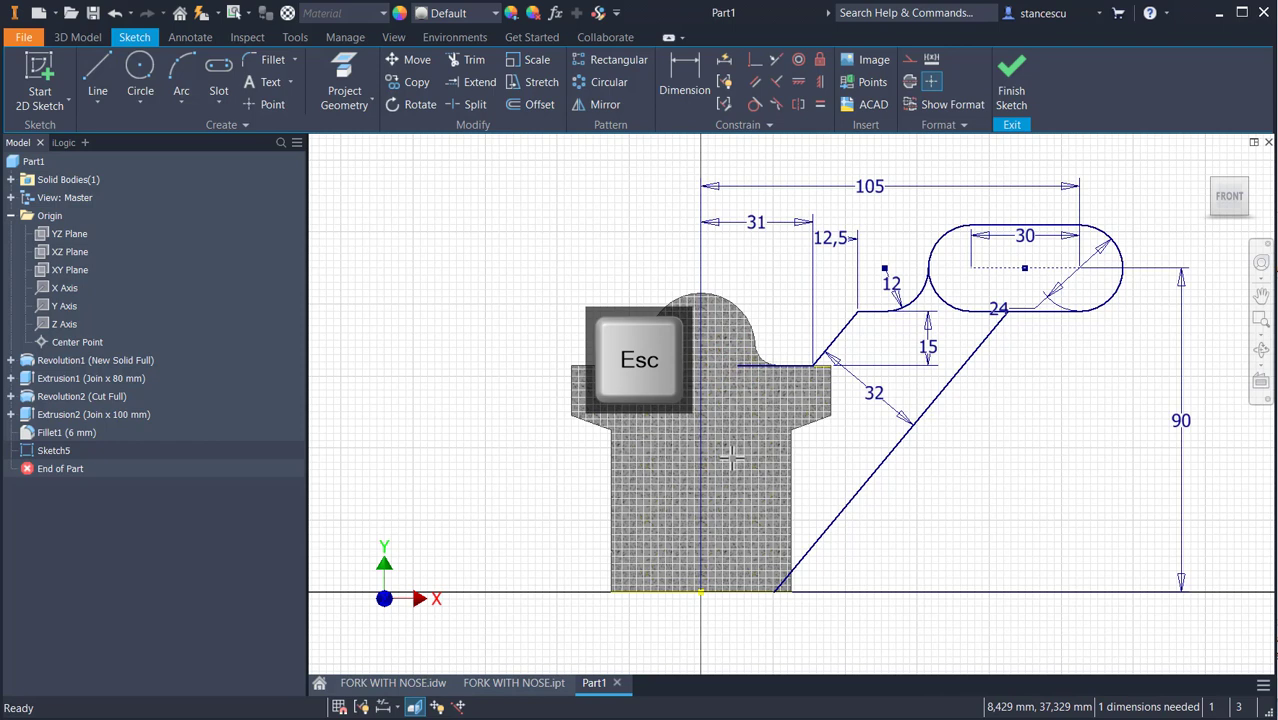
left_click(100, 70)
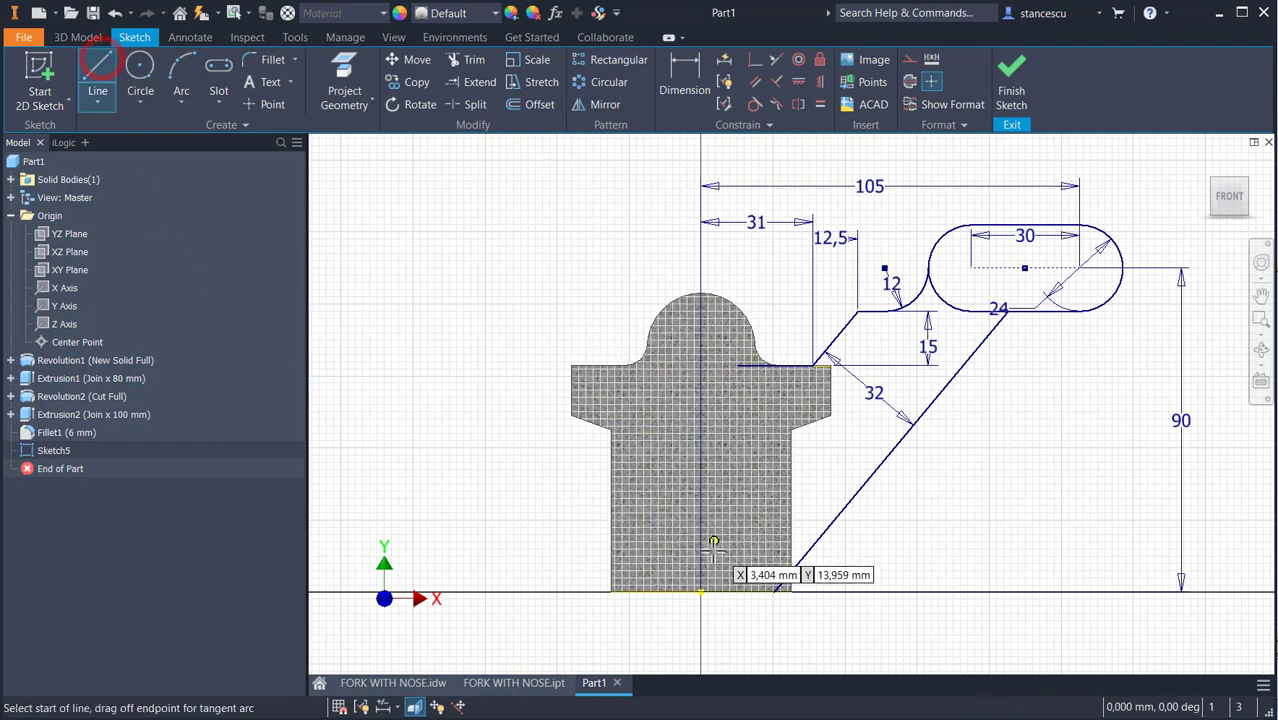
left_click(775, 589)
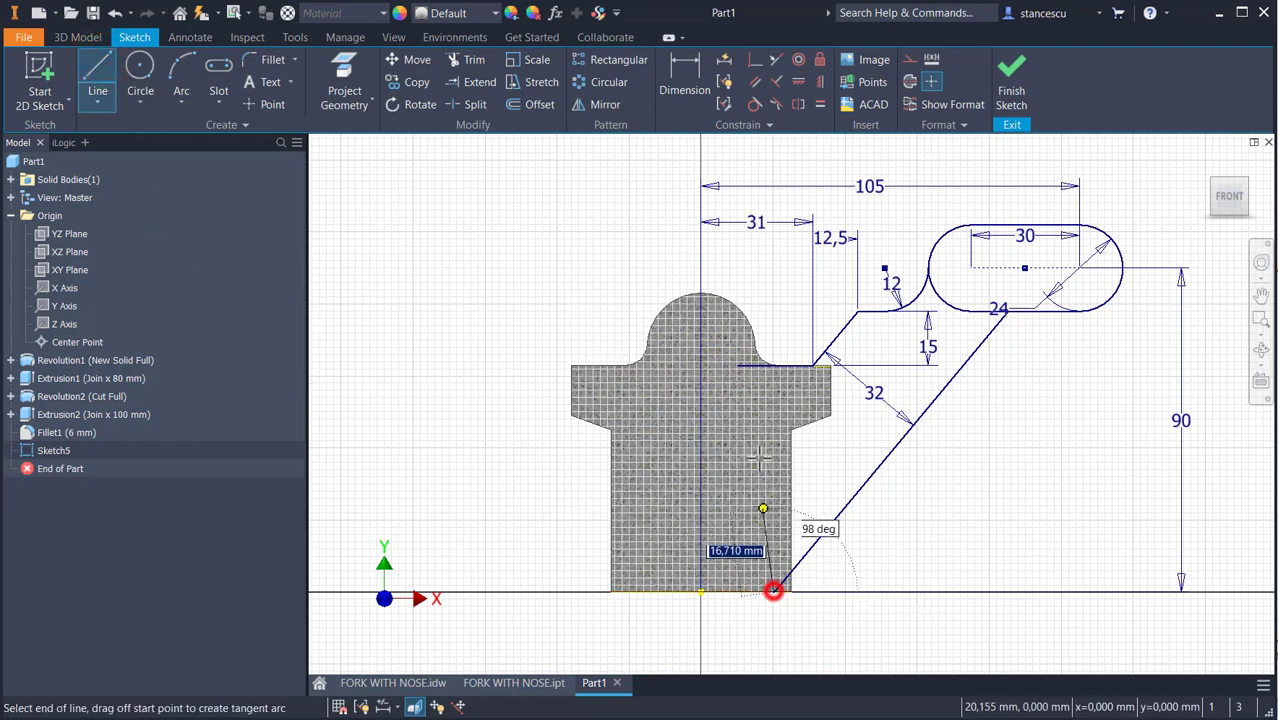
scroll(790, 368, "up", 3)
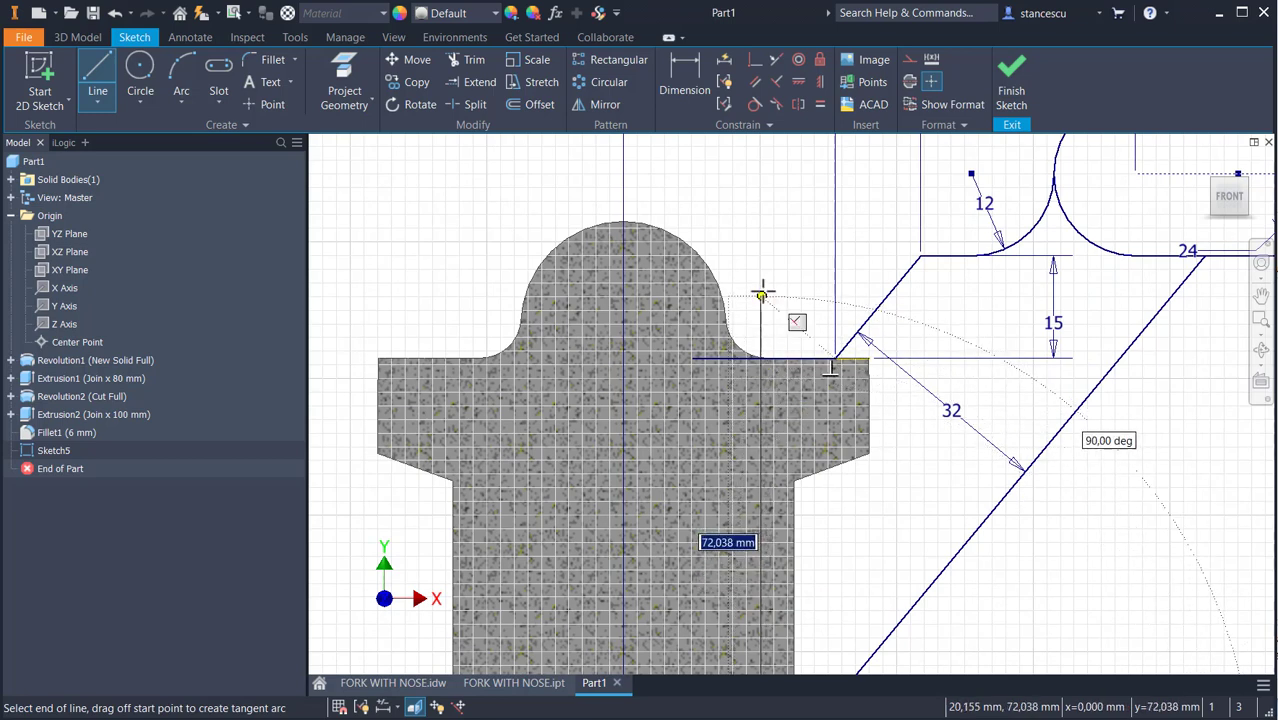
left_click(763, 291)
key("Escape")
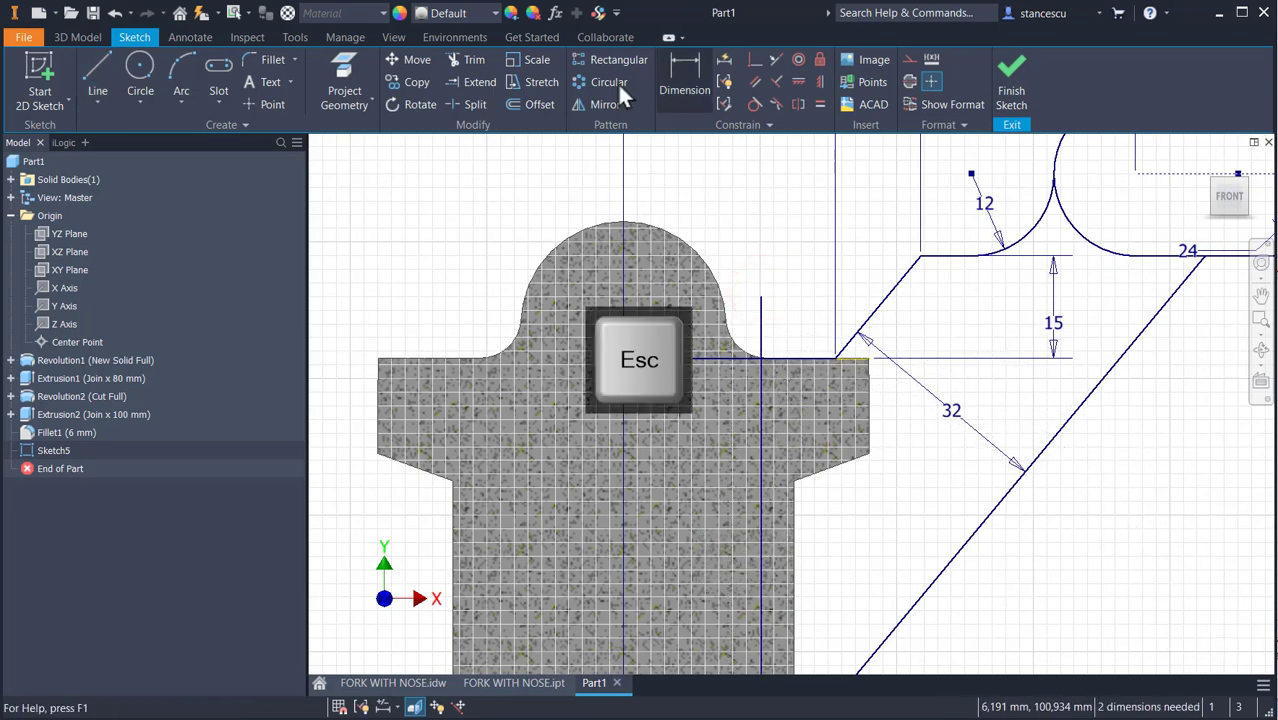
Trim the horizontal stub and the vertical line's overhang above the edge
left_click(471, 67)
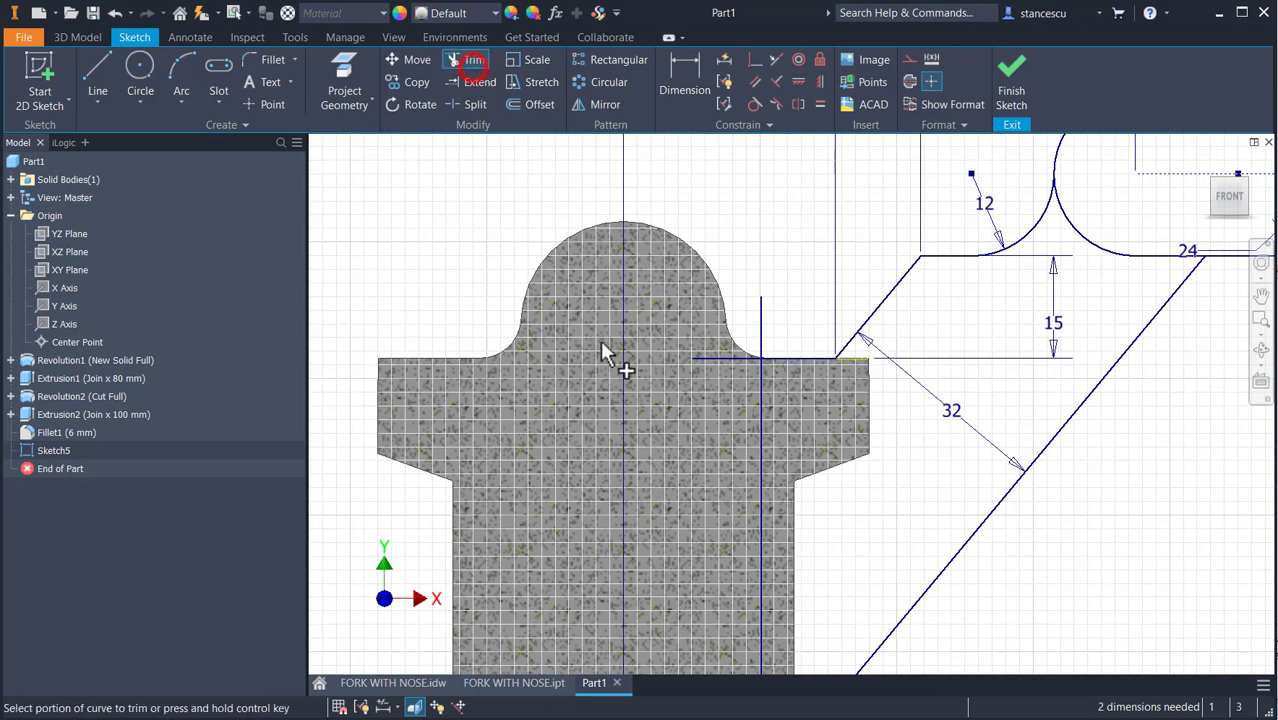
left_click(714, 358)
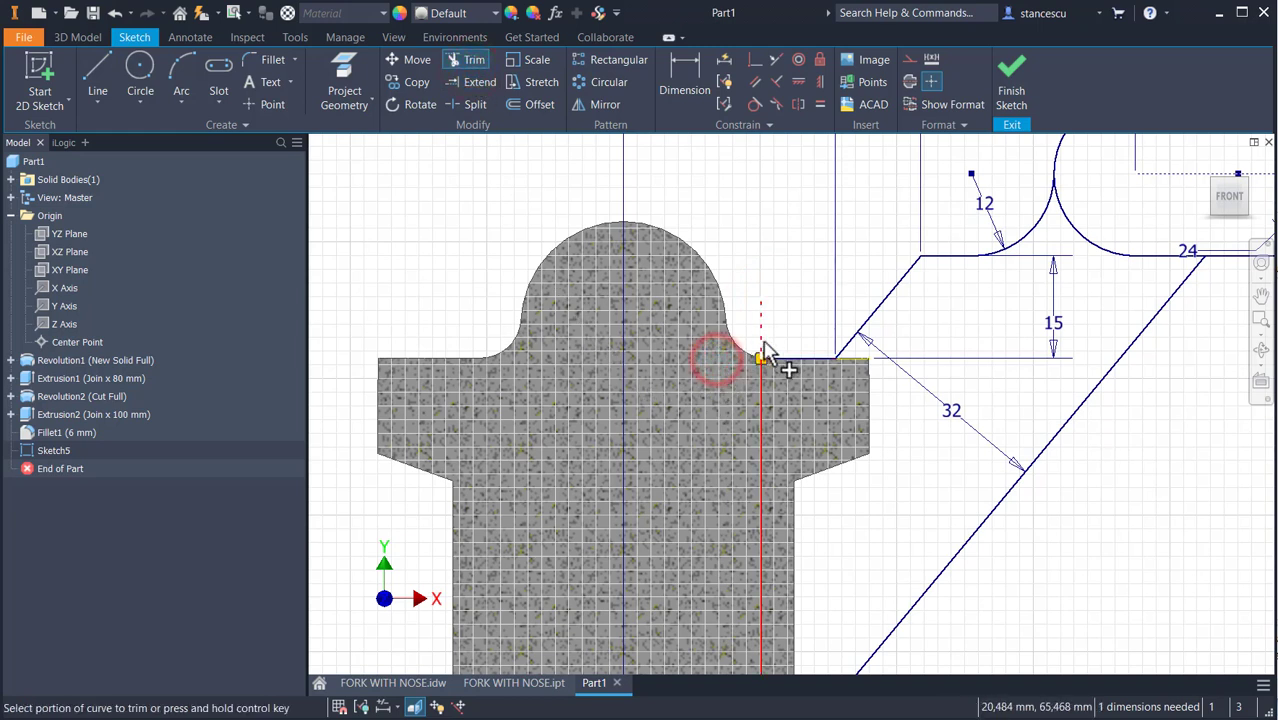
left_click(762, 338)
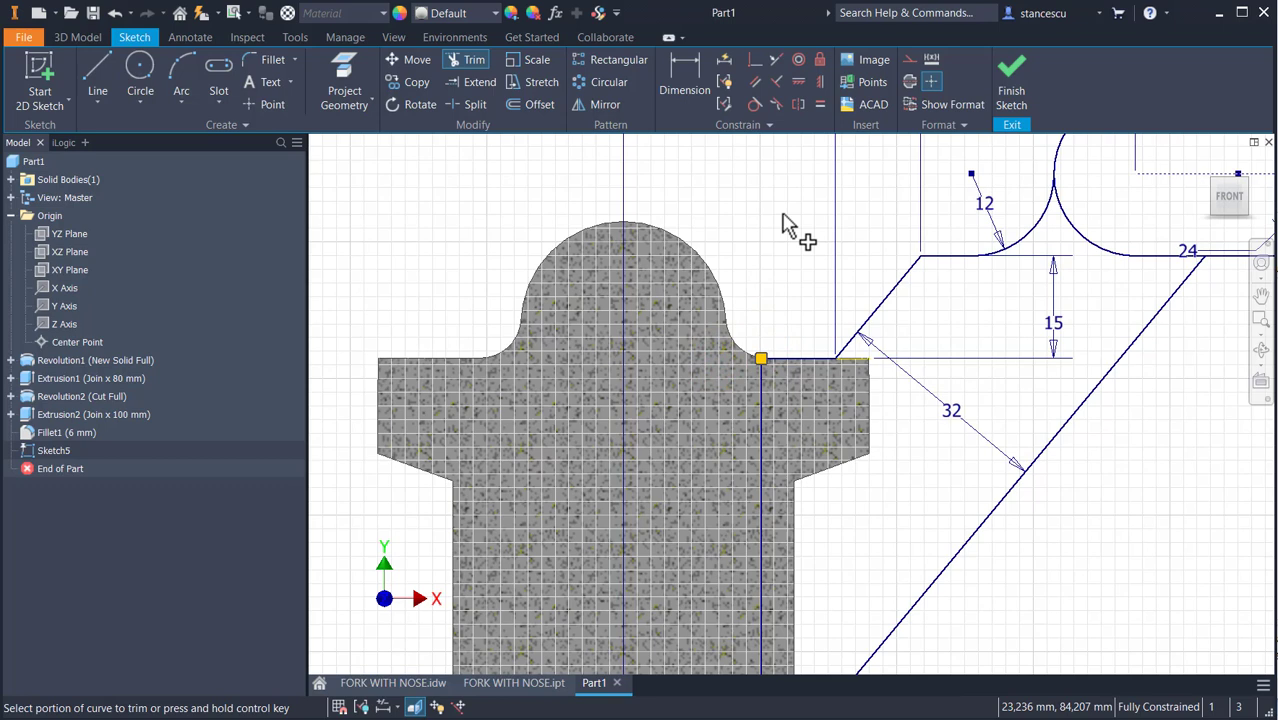
key("Escape")
scroll(770, 298, "down", 2)
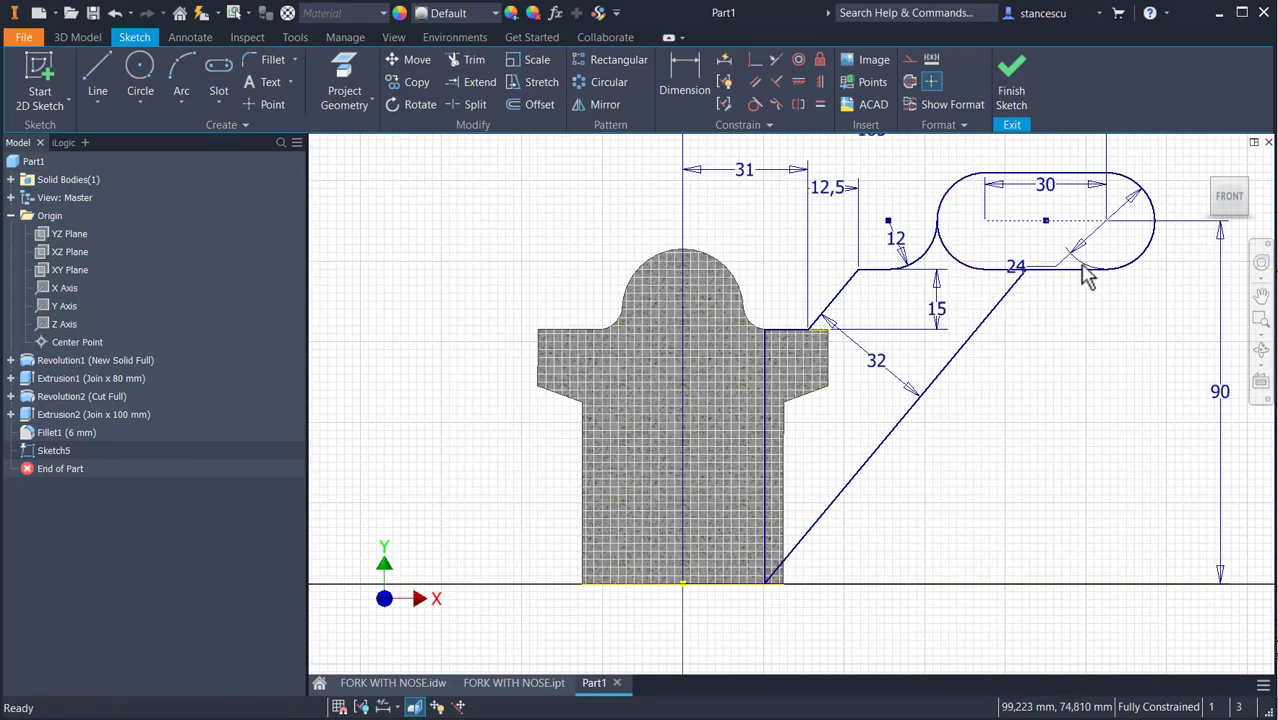
Finish the sketch and extrude the slot profile 18 mm in the flipped direction
left_click(1011, 95)
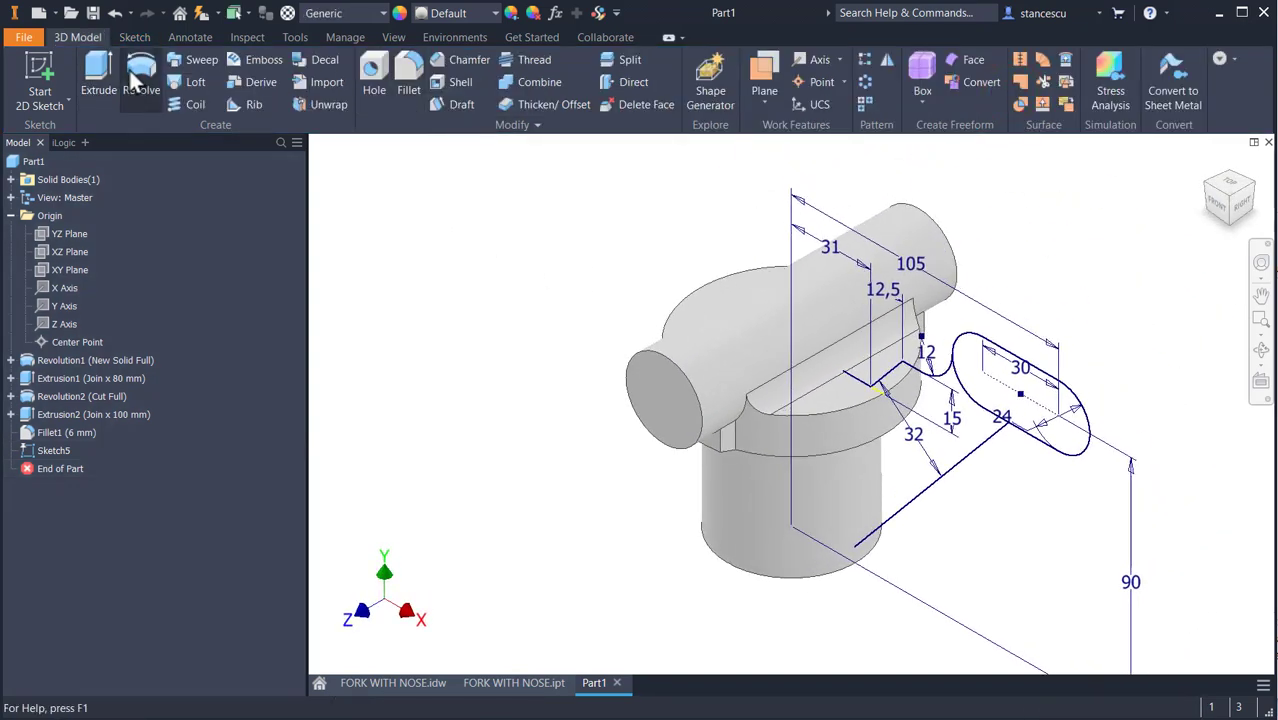
left_click(98, 72)
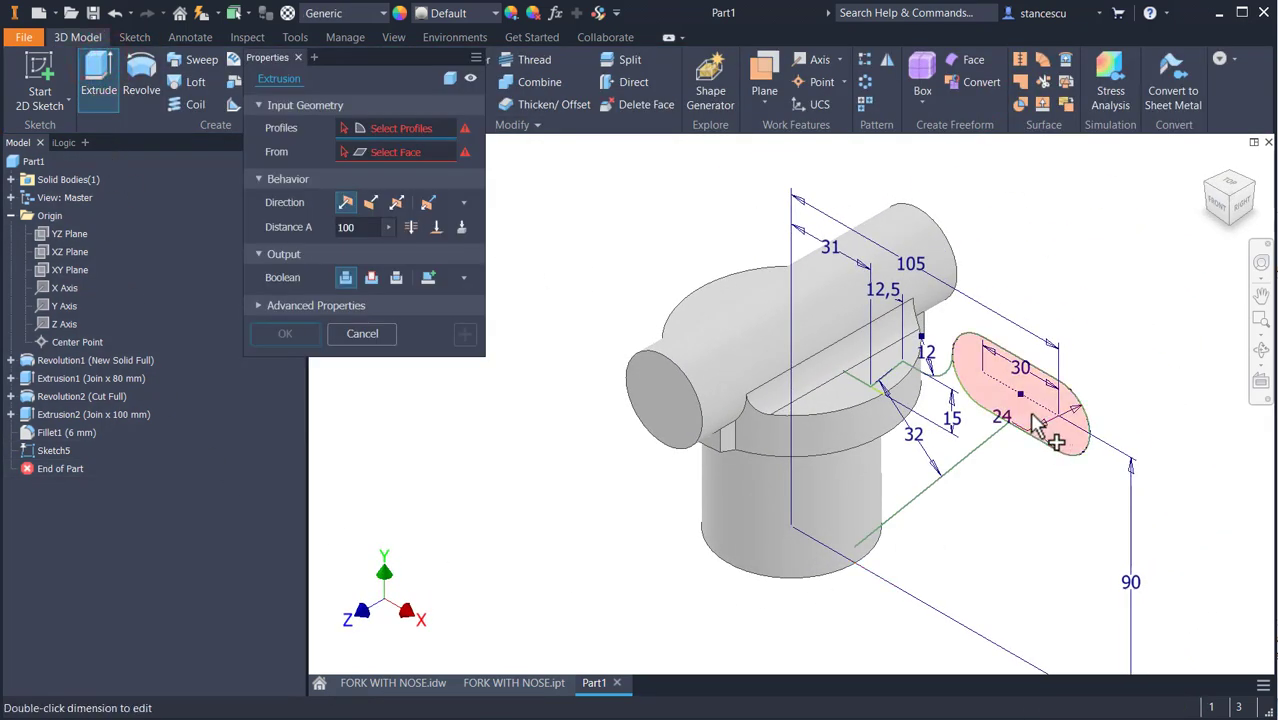
left_click(1056, 450)
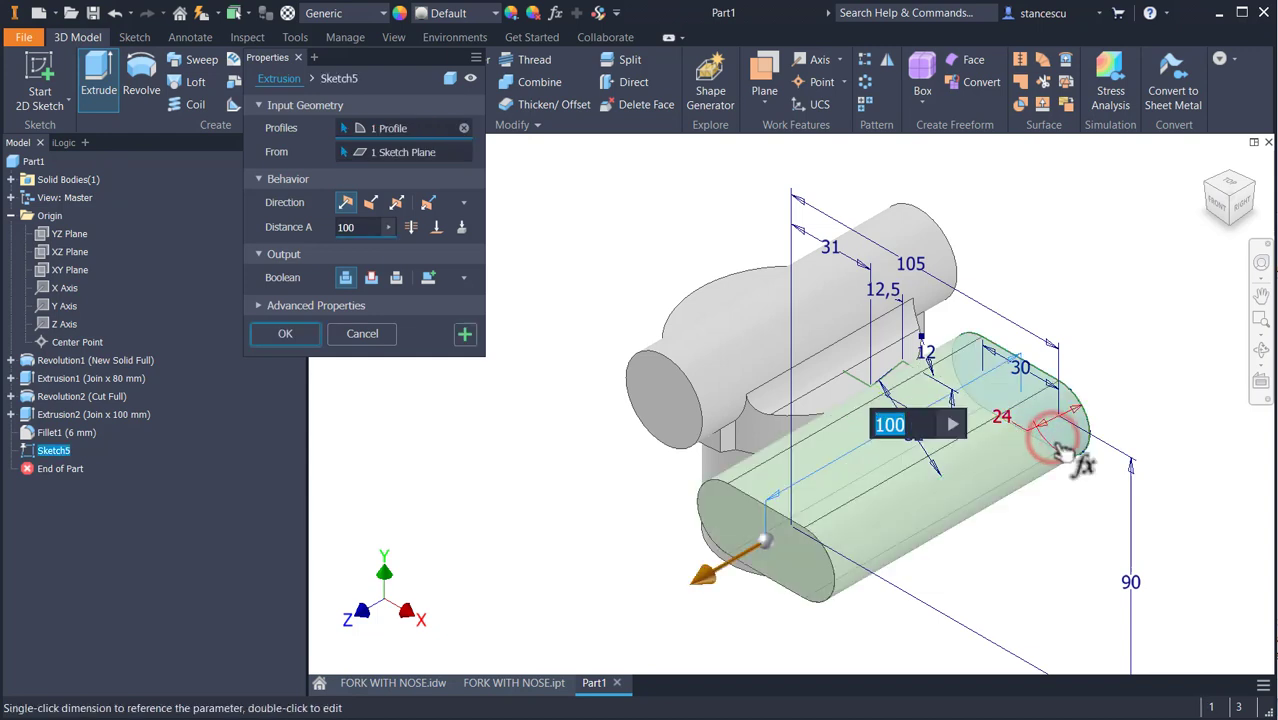
left_click(397, 203)
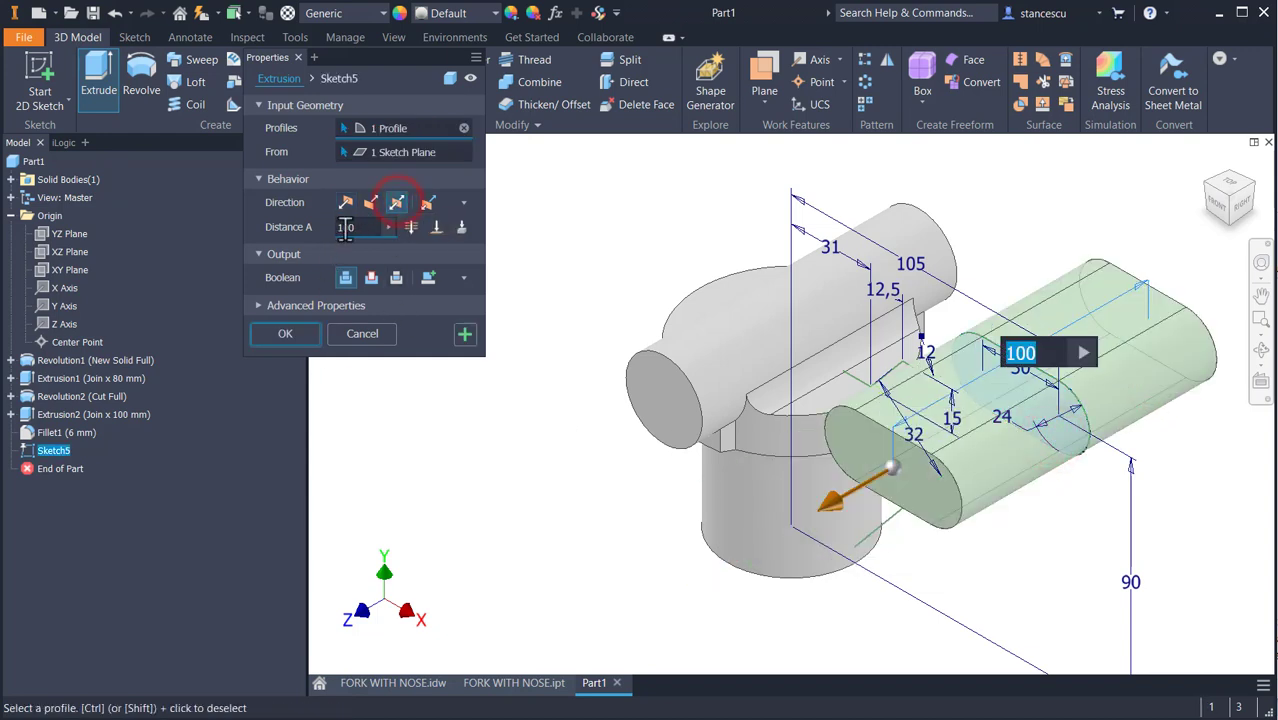
type("18")
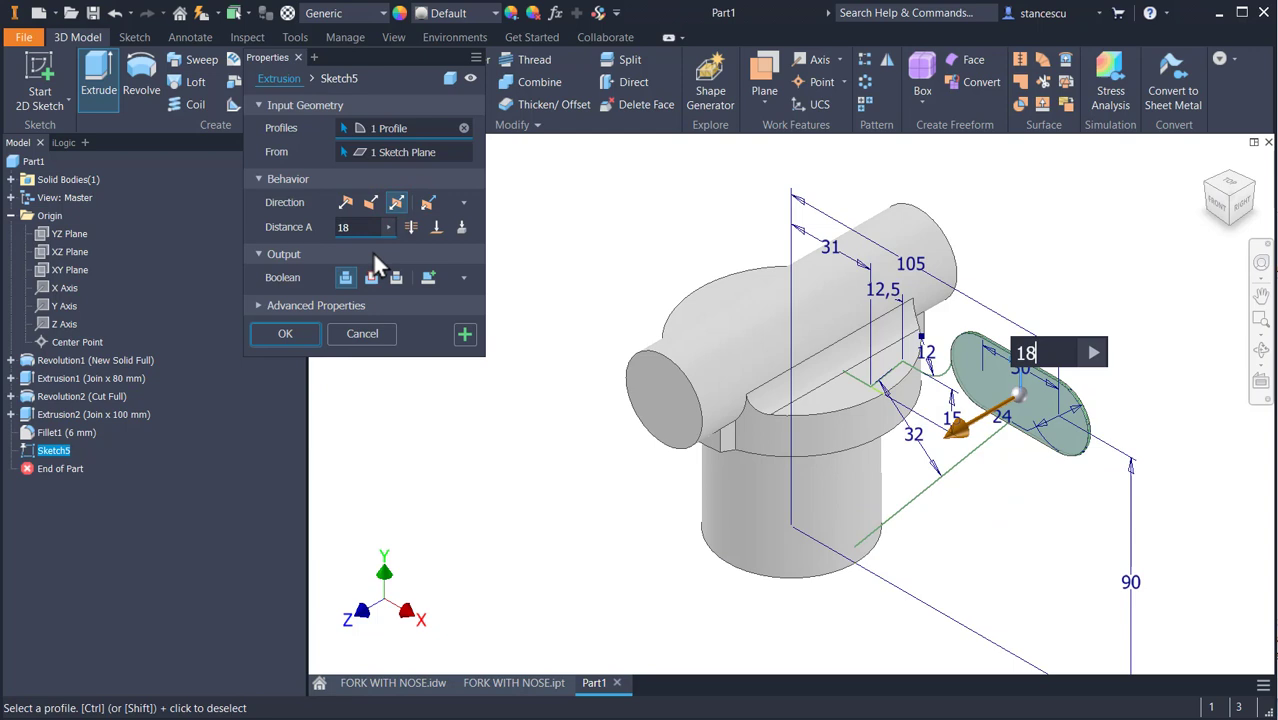
left_click(464, 335)
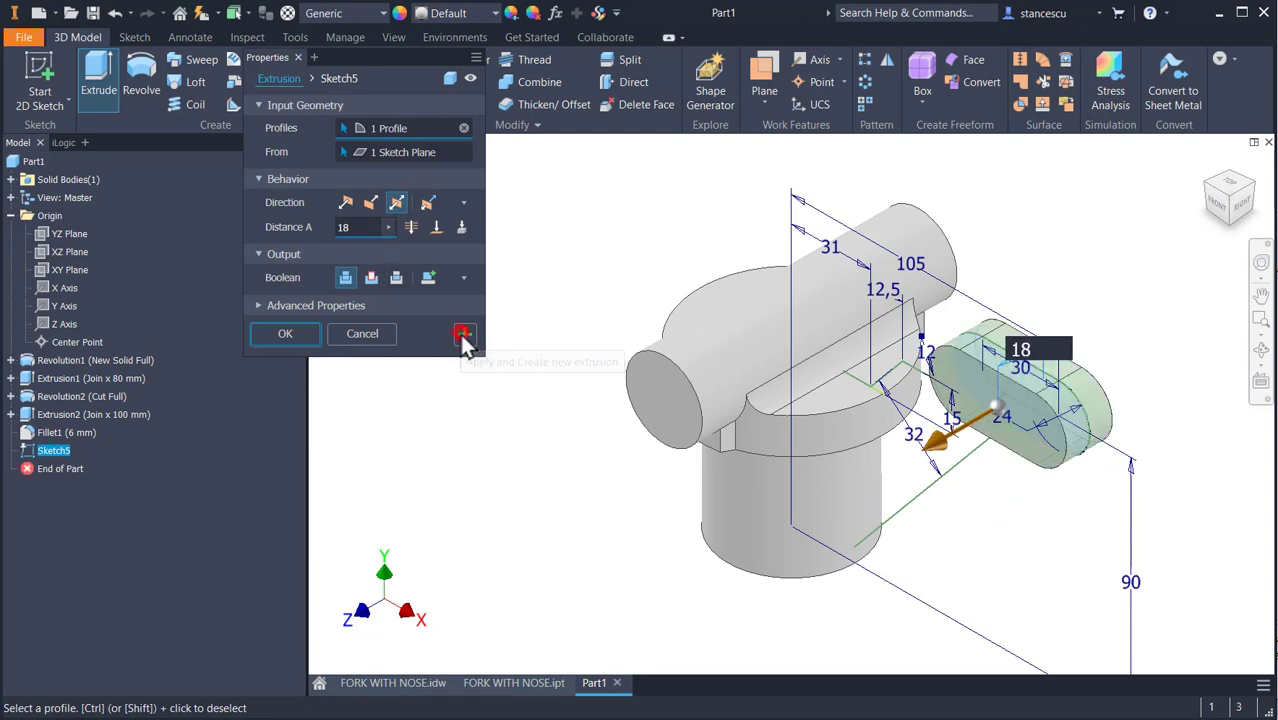
Extrude the triangular web profile 10 mm symmetrically
left_click(926, 497)
left_click(920, 479)
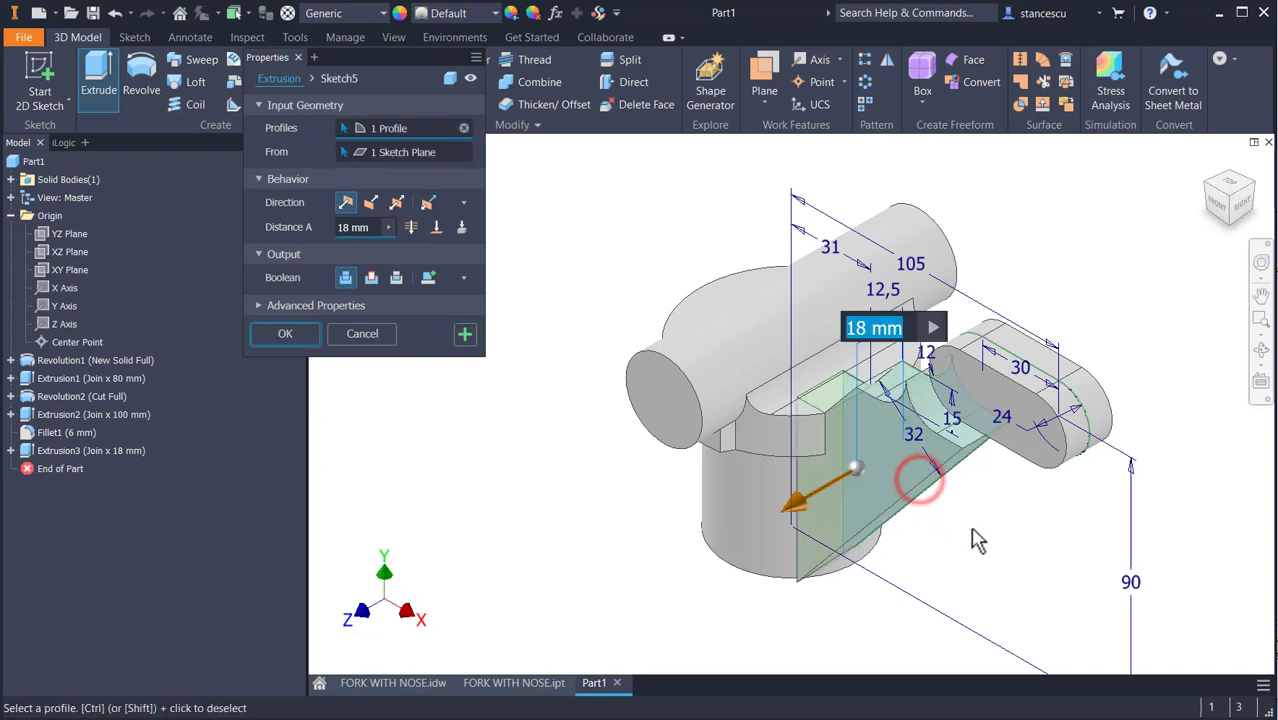
left_click(396, 202)
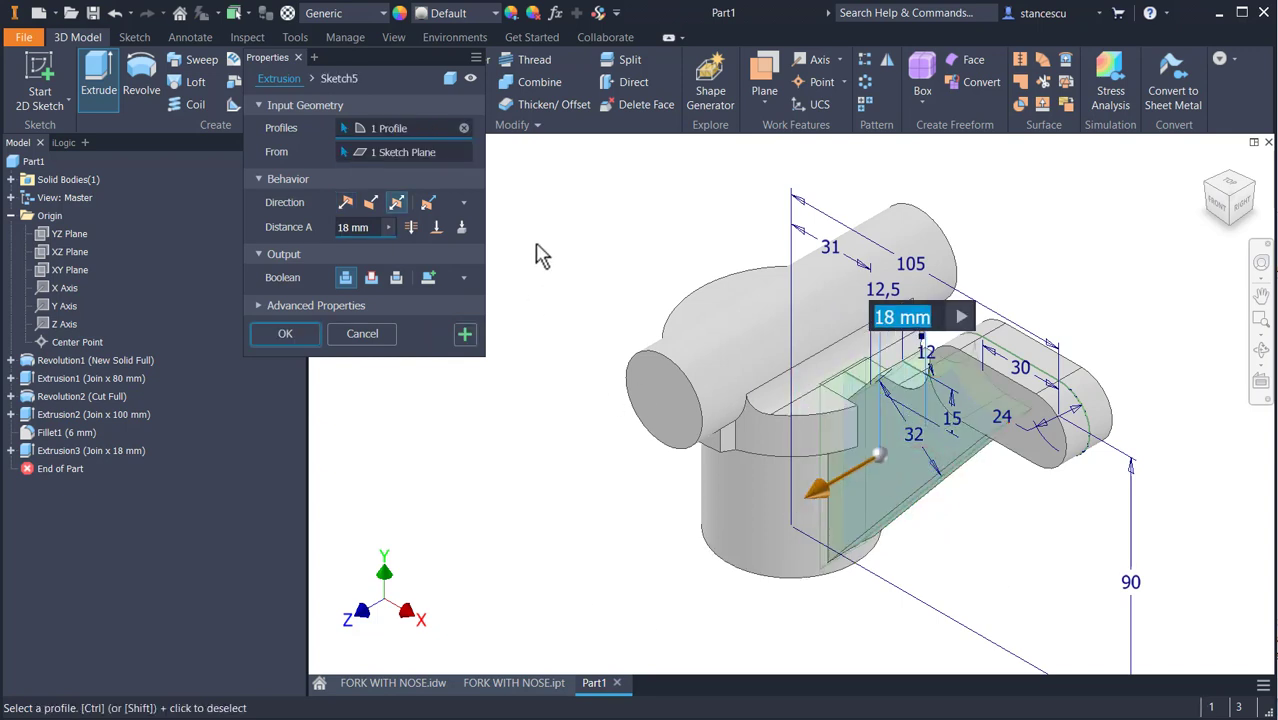
type("10")
key("Return")
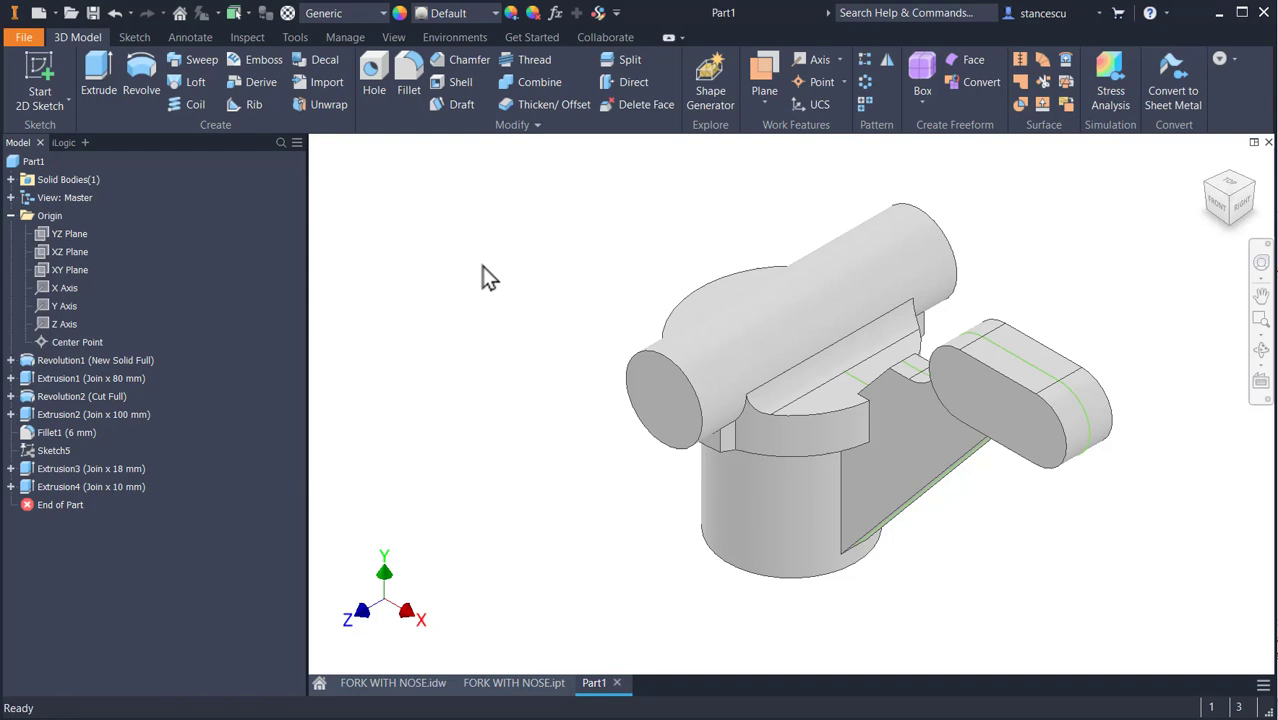
middle_click_drag(508, 320, 633, 331, "shift")
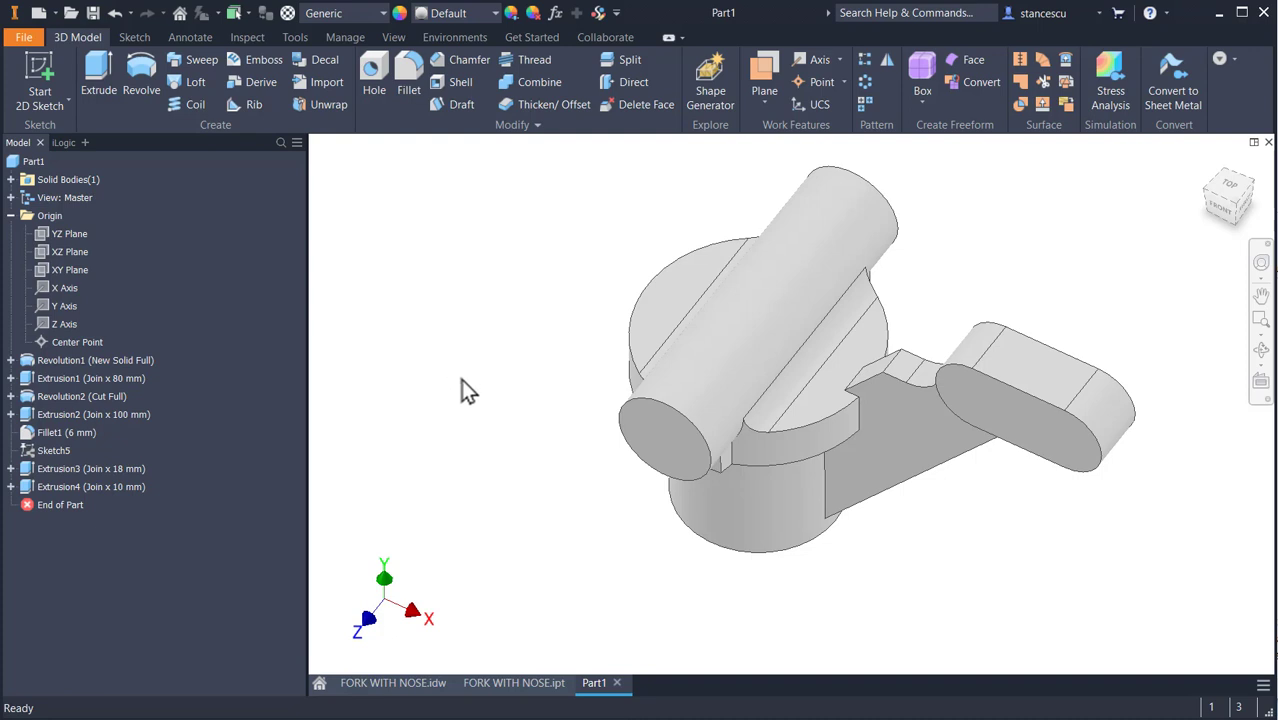
key("F6")
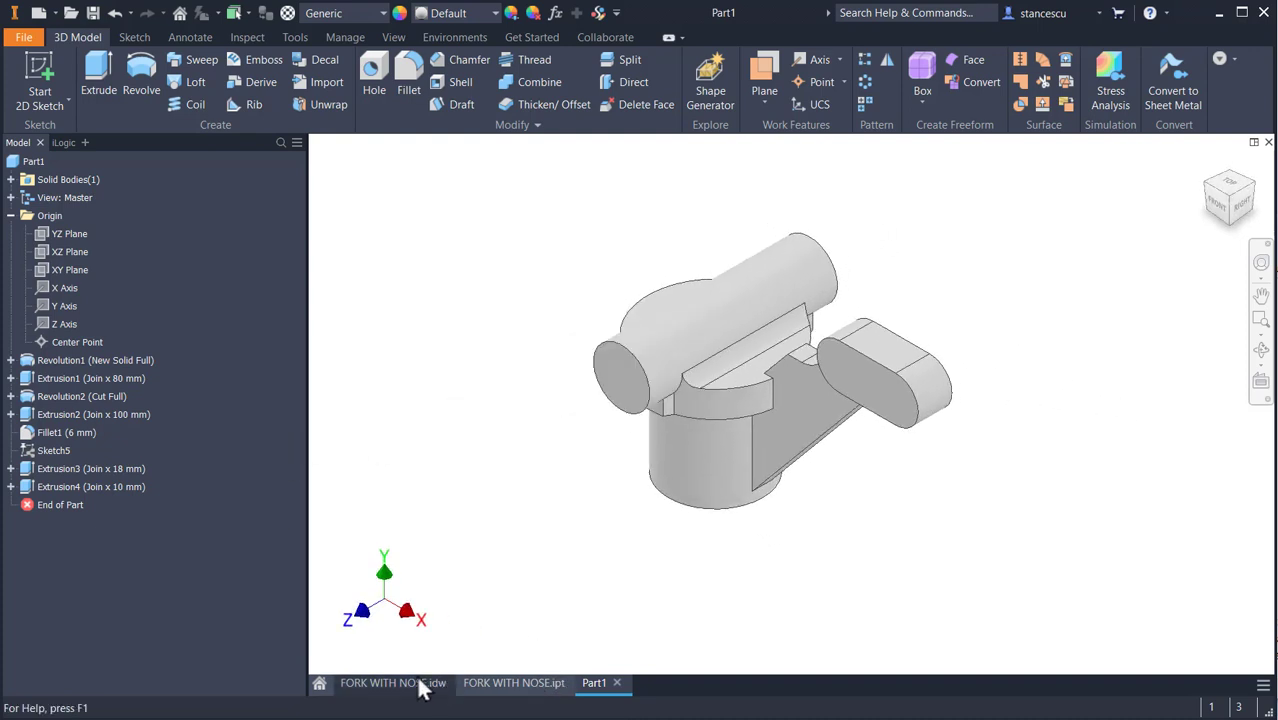
left_click(524, 686)
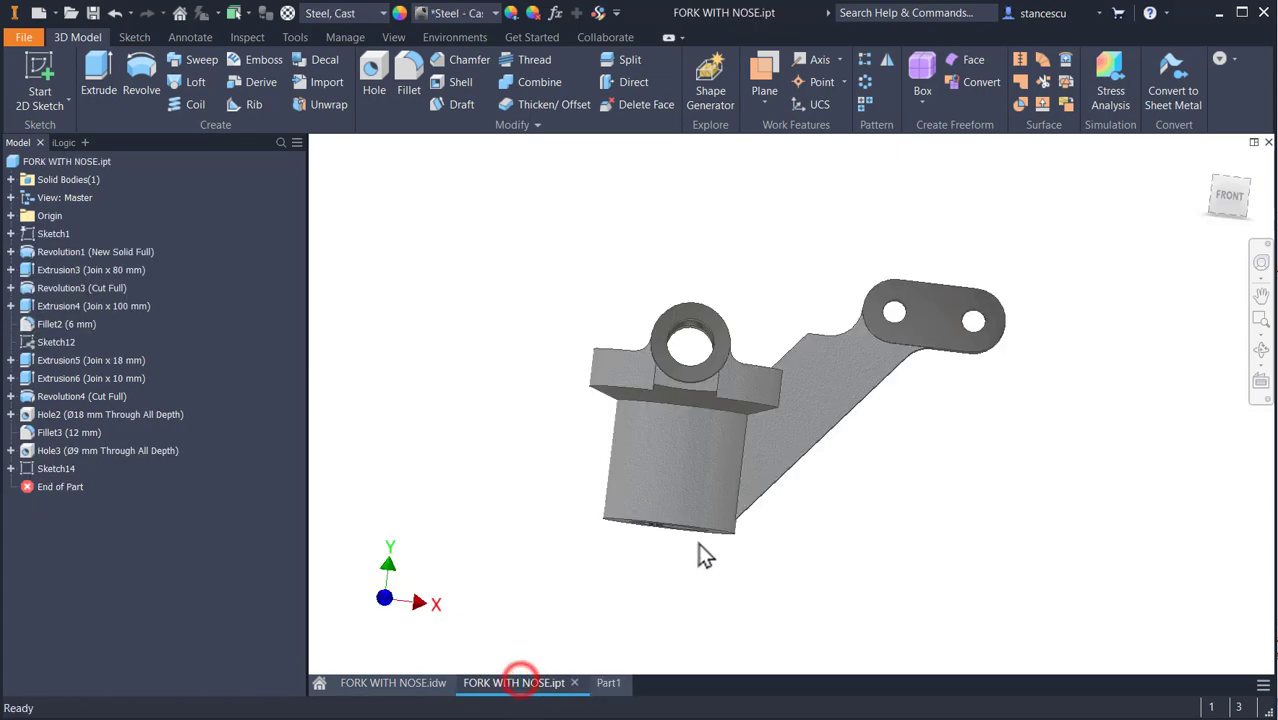
middle_click_drag(702, 445, 593, 514, "shift")
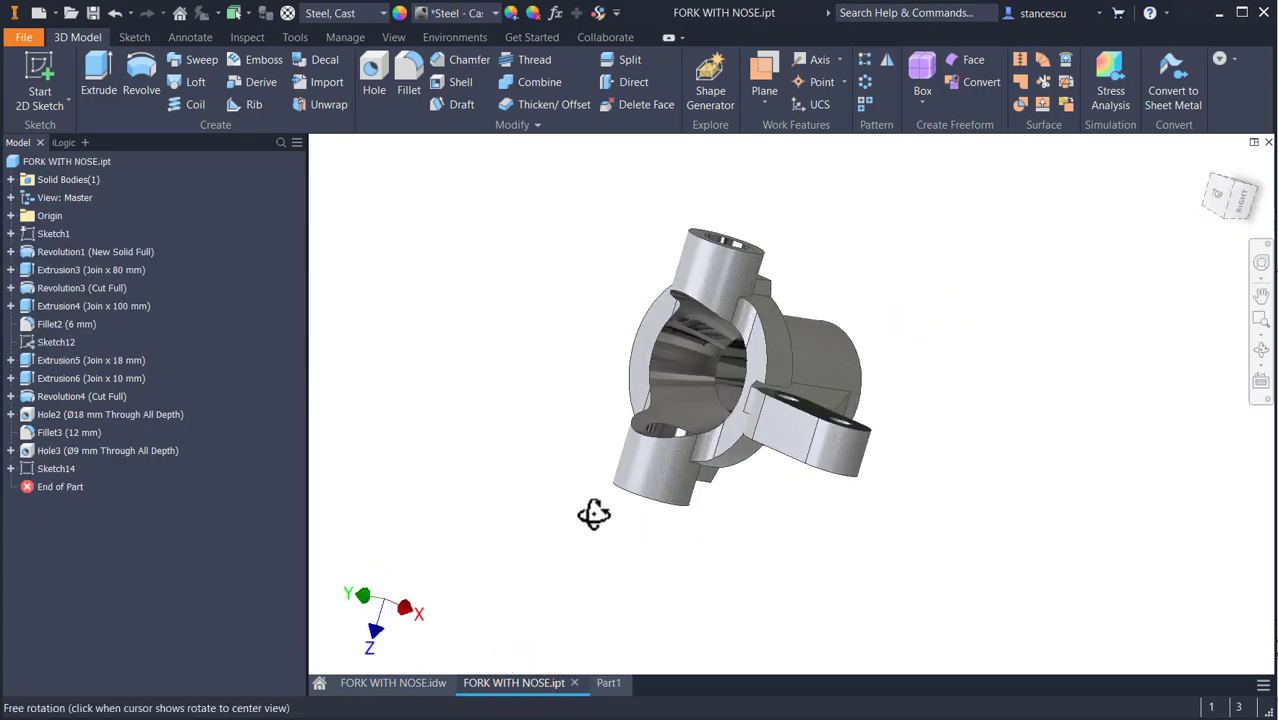
scroll(705, 385, "up", 3)
scroll(750, 410, "up", 5)
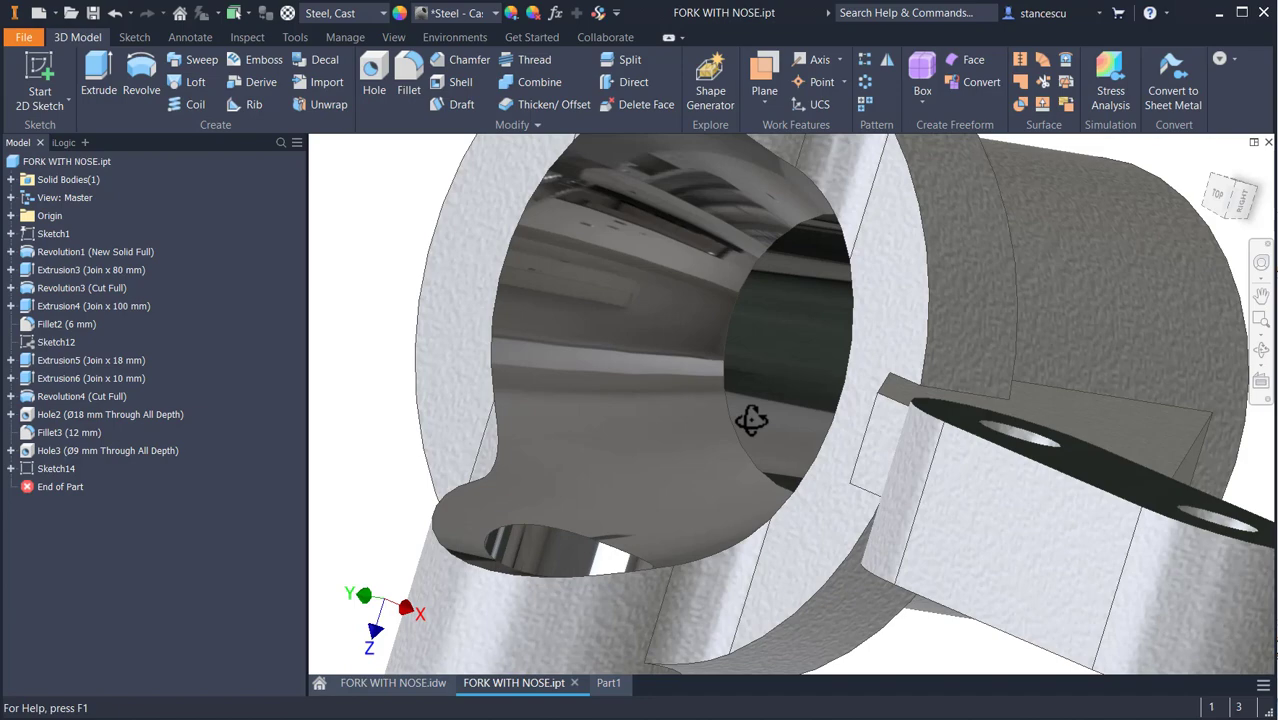
middle_click_drag(747, 422, 880, 395, "shift")
scroll(835, 300, "down", 2)
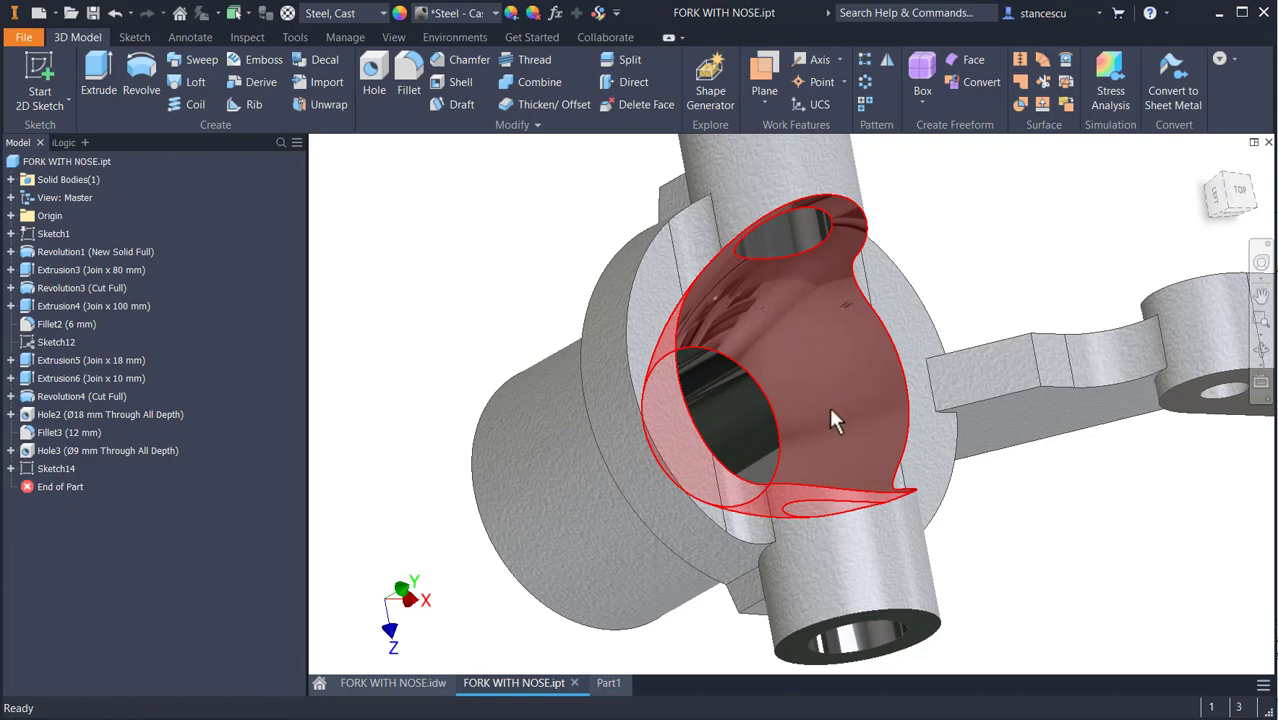
middle_click_drag(831, 411, 745, 414, "shift")
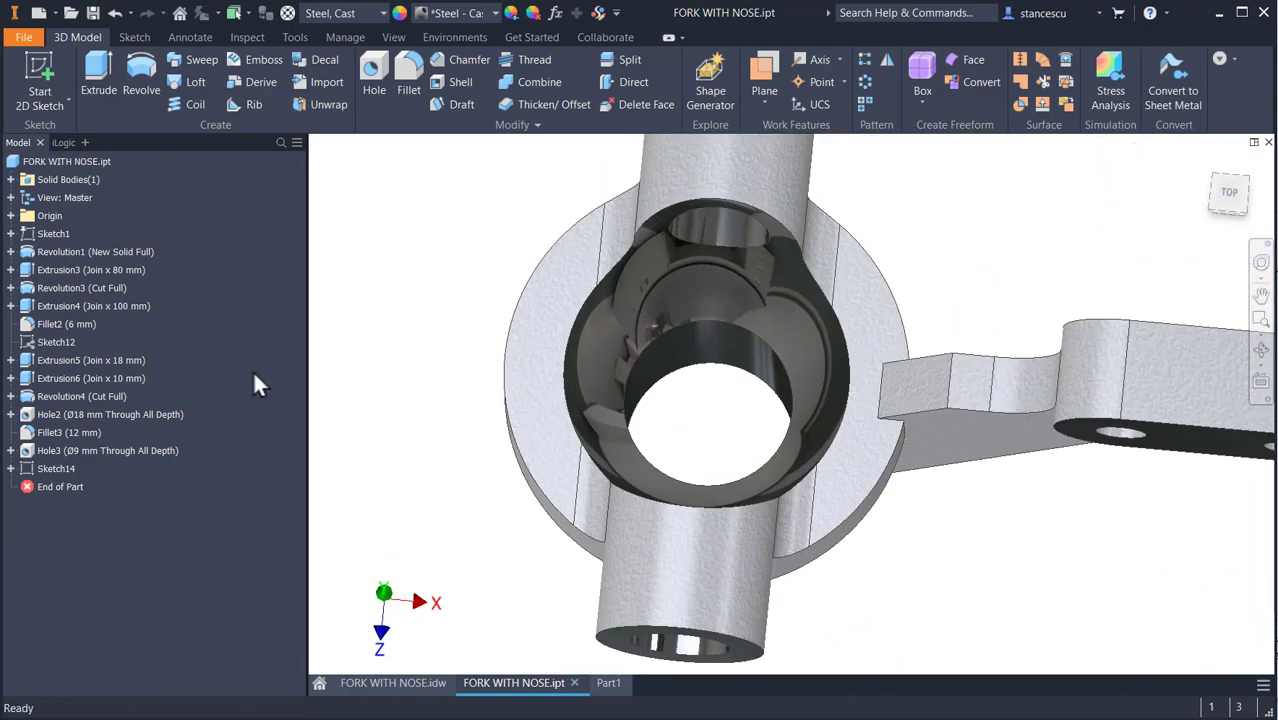
left_click(400, 684)
middle_click_drag(475, 483, 1016, 430)
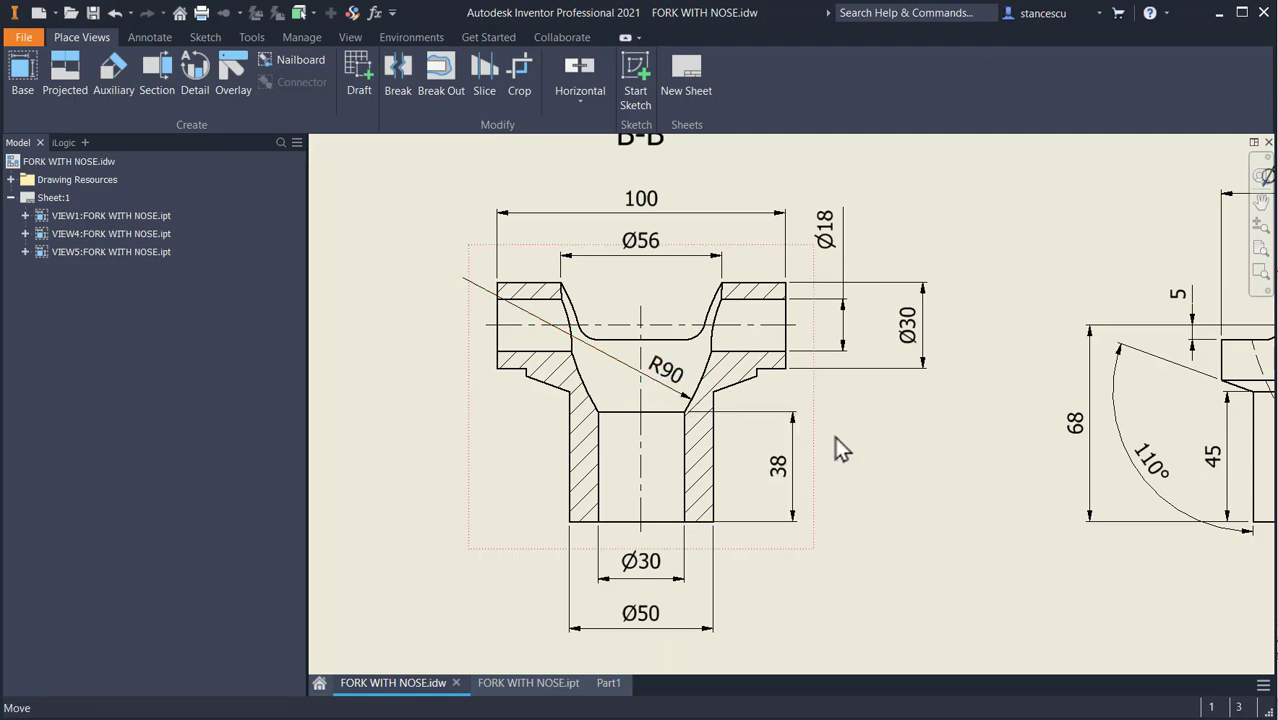
left_click(610, 683)
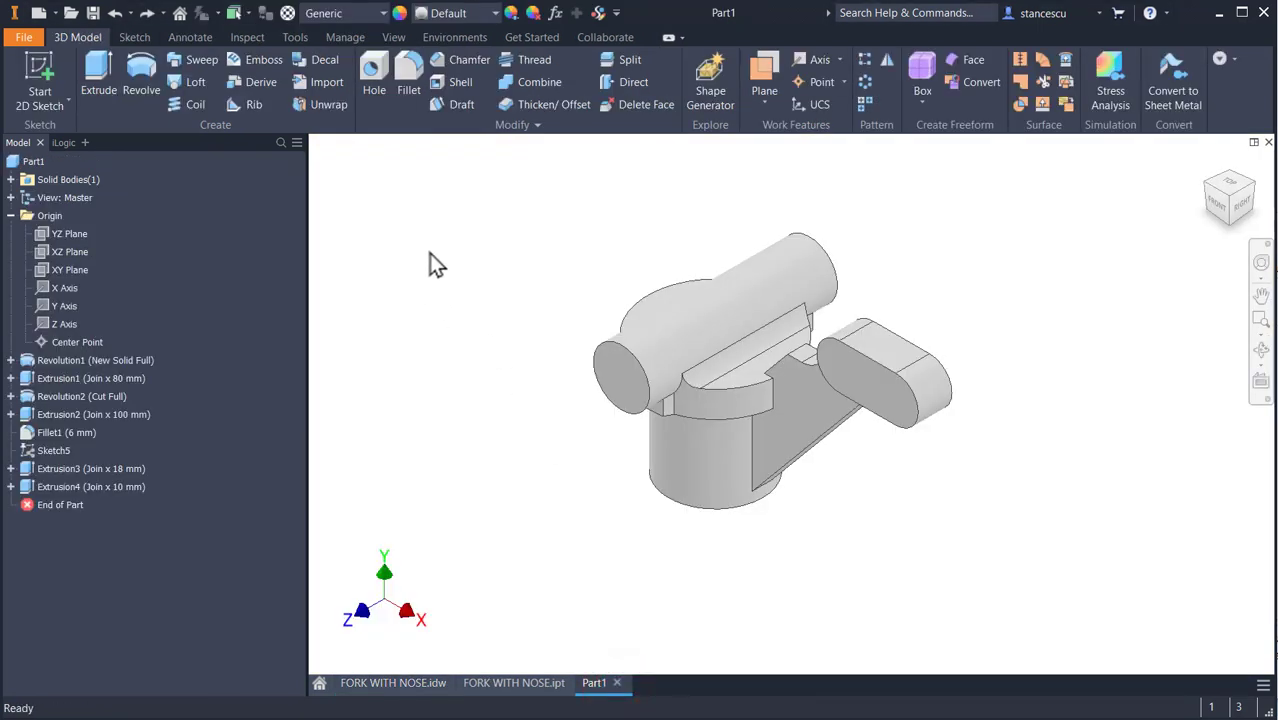
left_click(63, 233)
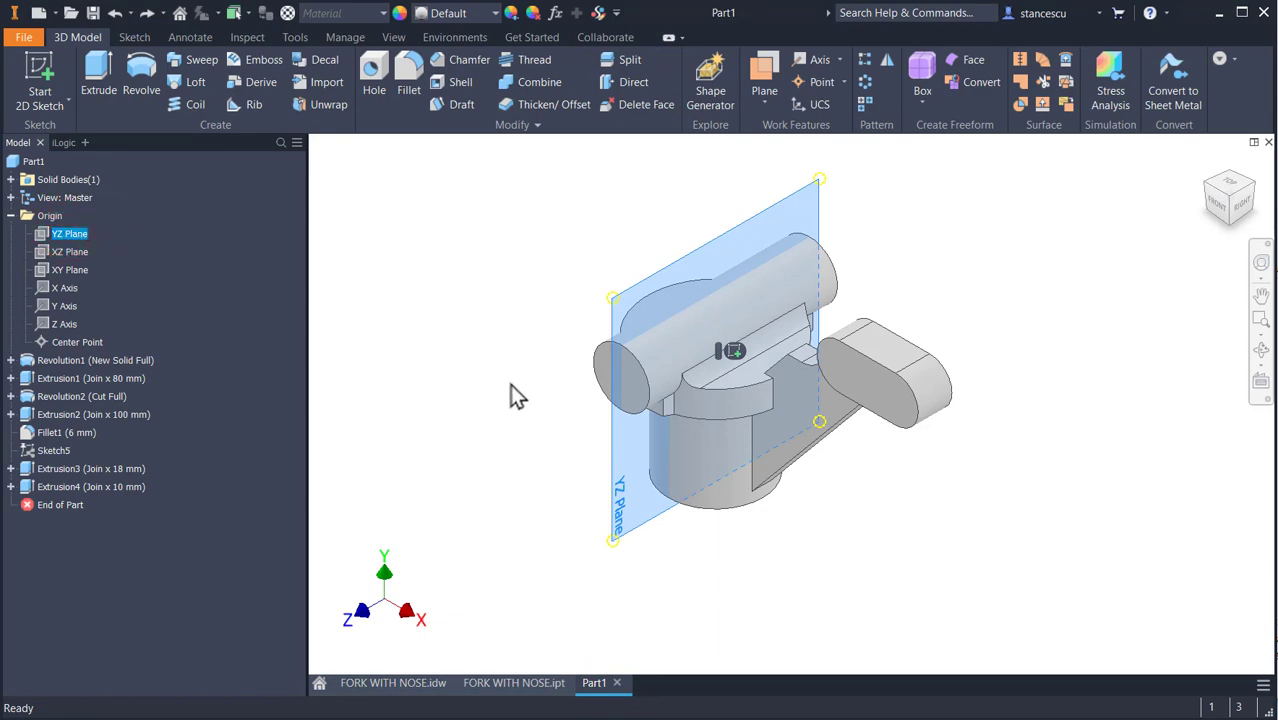
Start a sliced sketch on the YZ plane and project the part's top edge as construction geometry
left_click(735, 350)
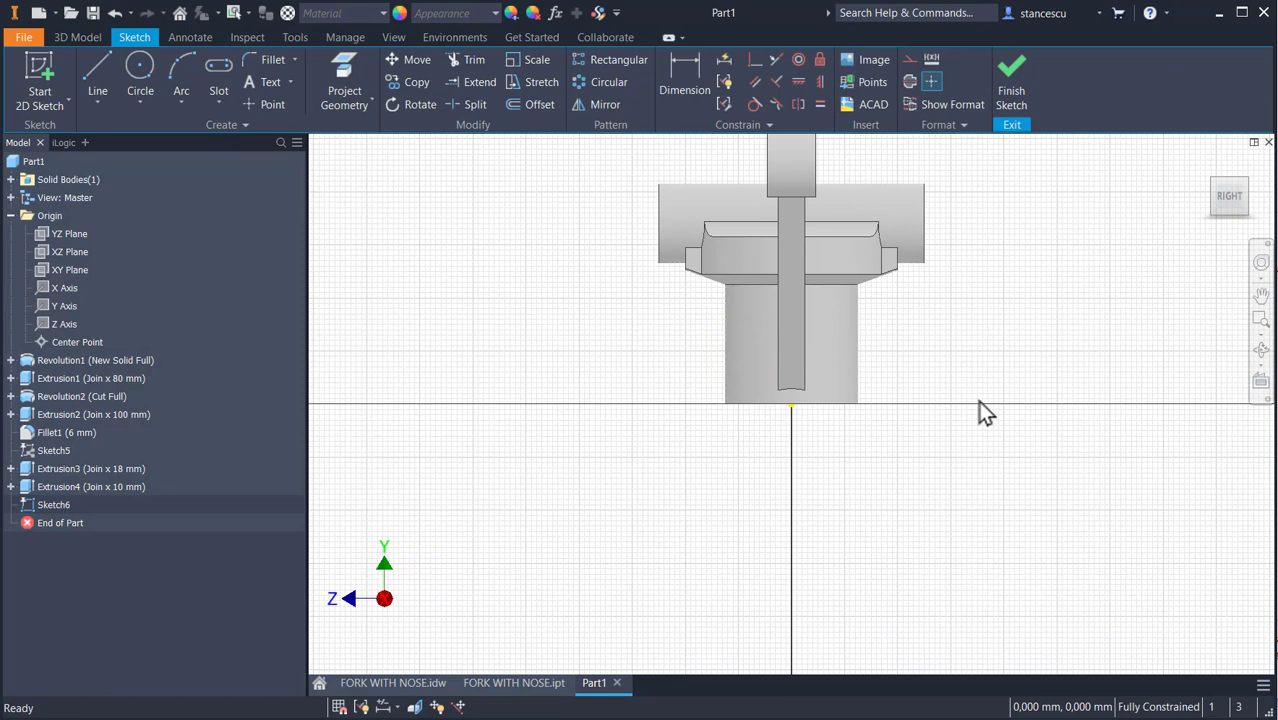
key("F7")
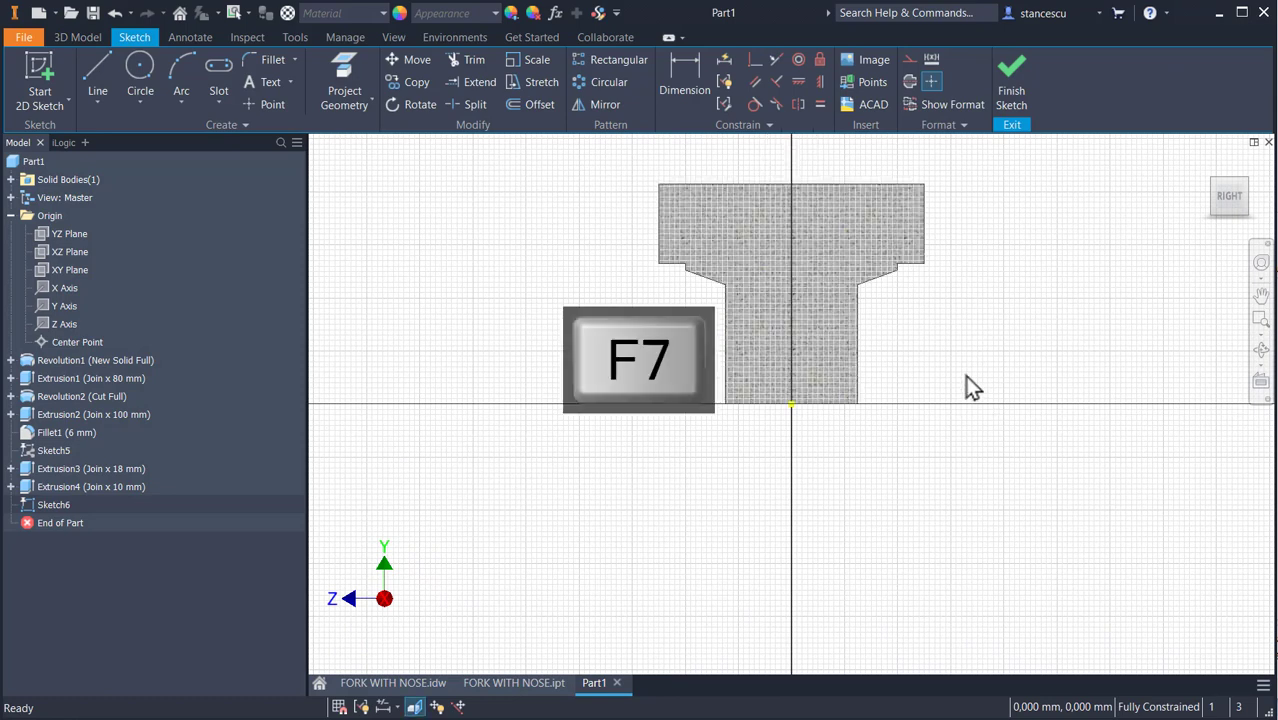
left_click(340, 66)
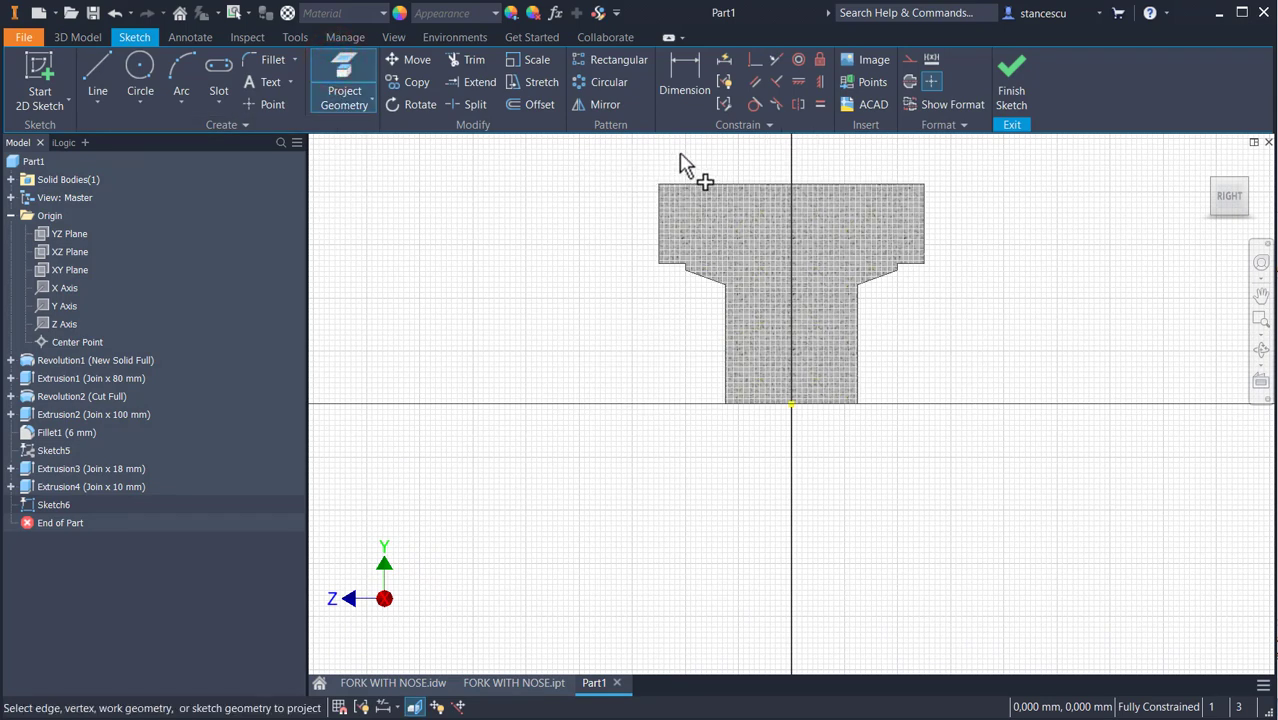
left_click(909, 61)
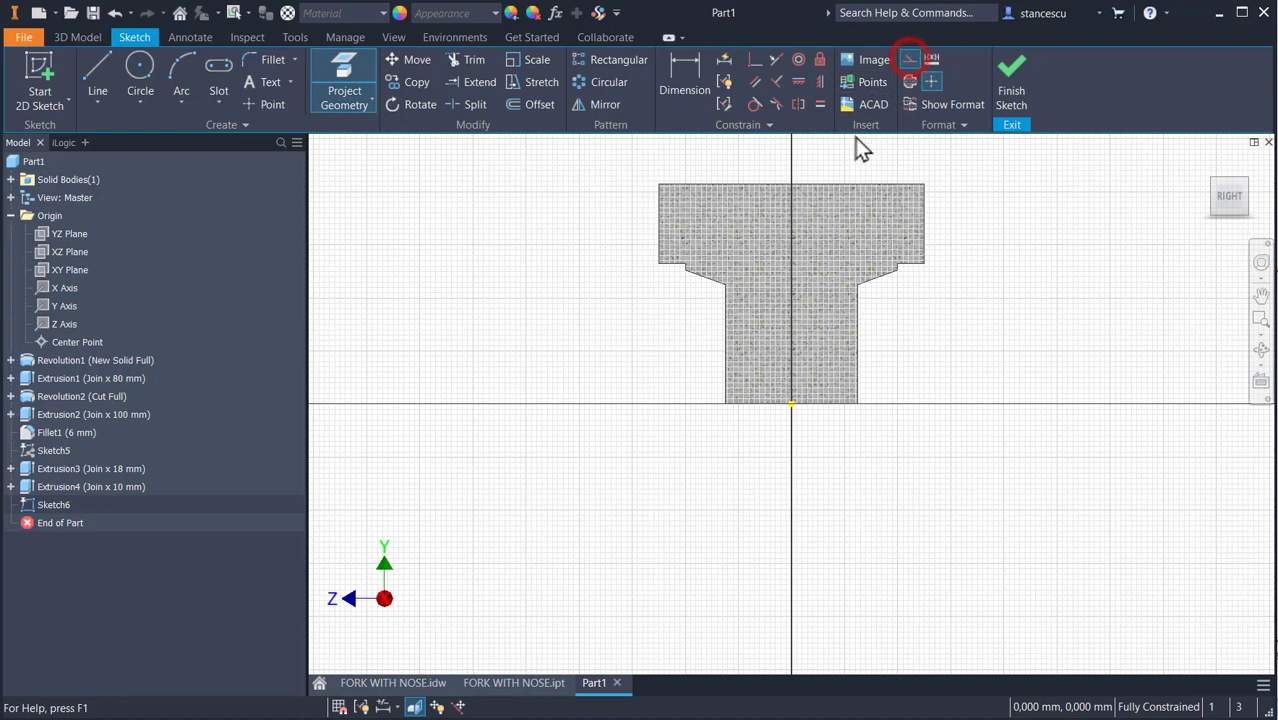
left_click(834, 185)
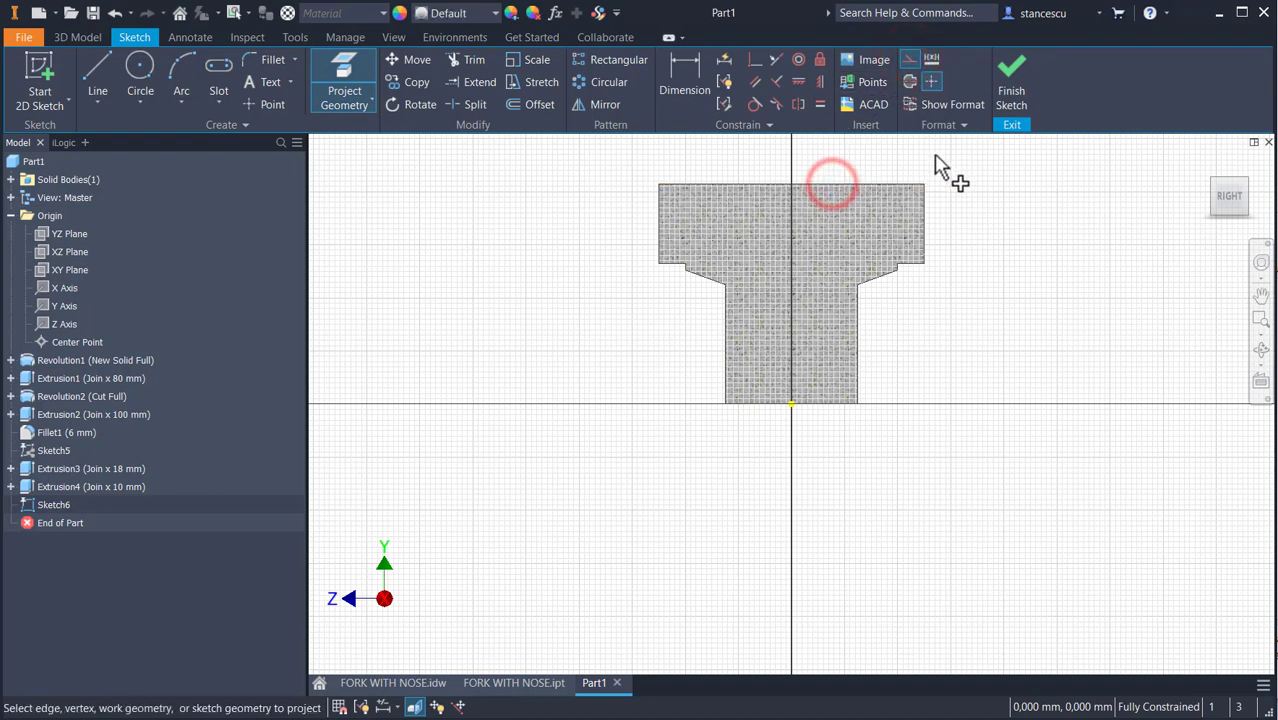
key("Escape")
left_click(904, 56)
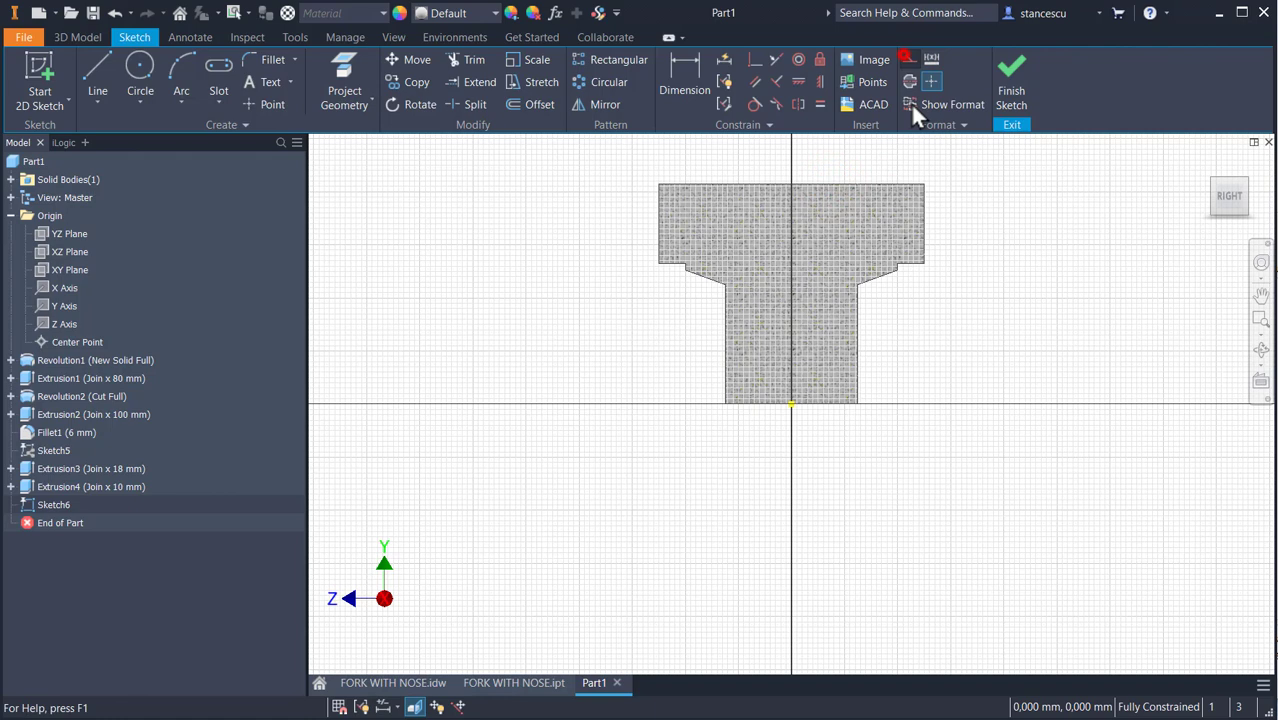
Draw a vertical line from the part's bottom edge partway up the section
left_click(95, 66)
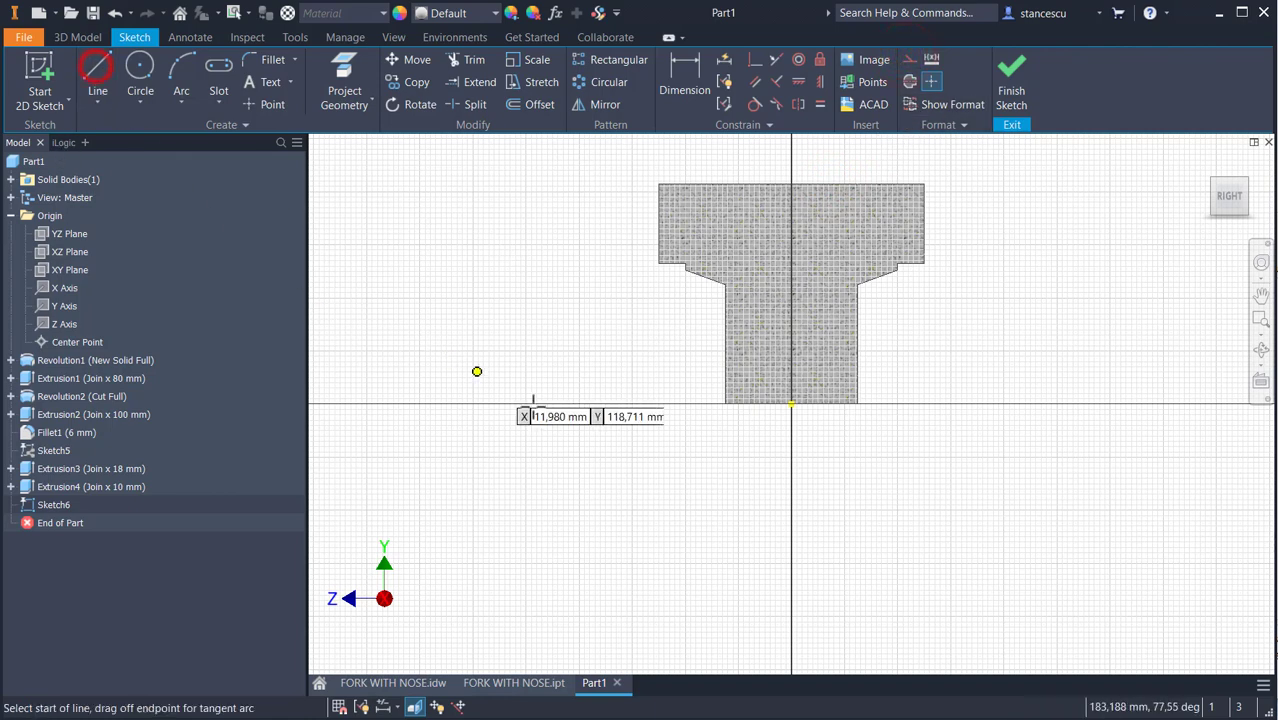
left_click(759, 401)
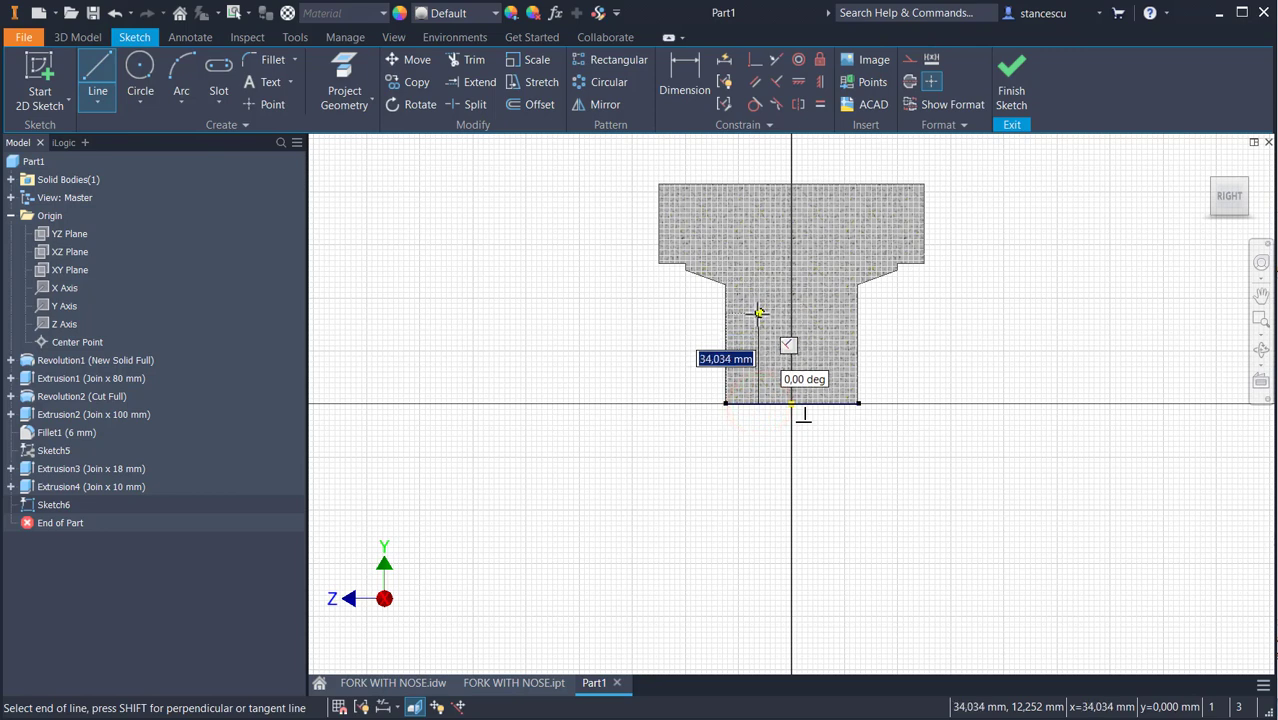
left_click(759, 312)
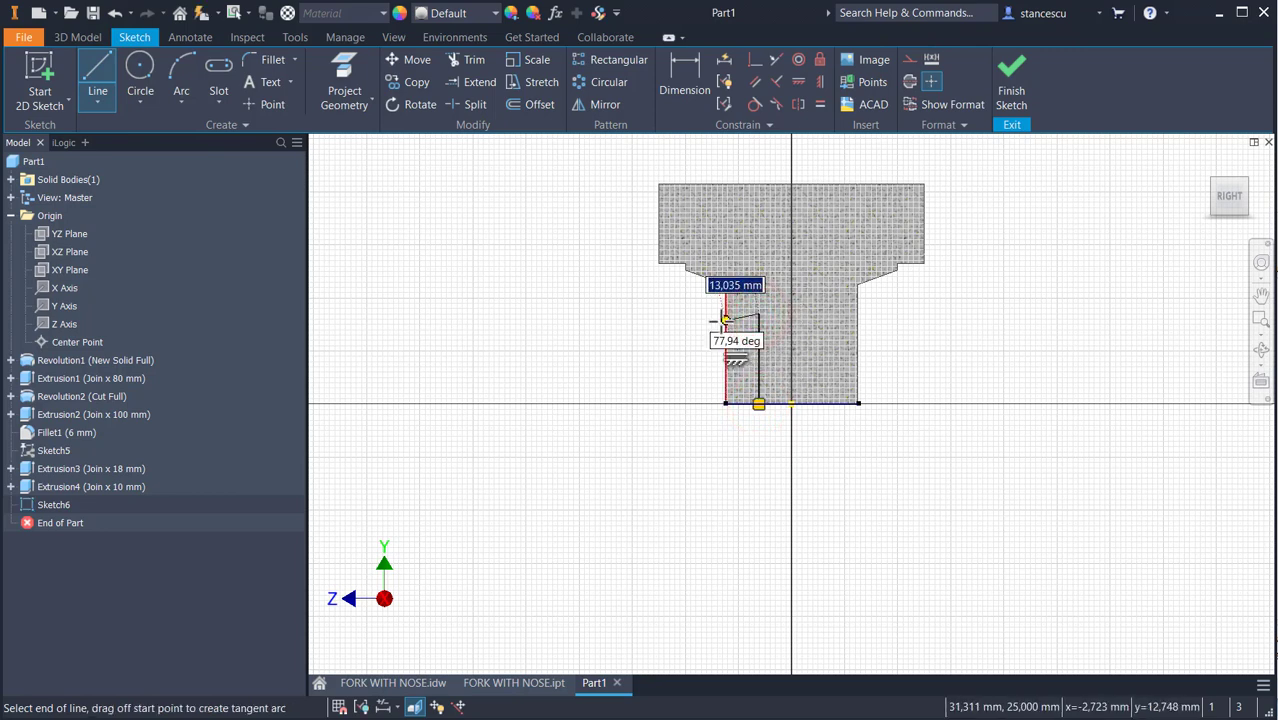
key("Escape")
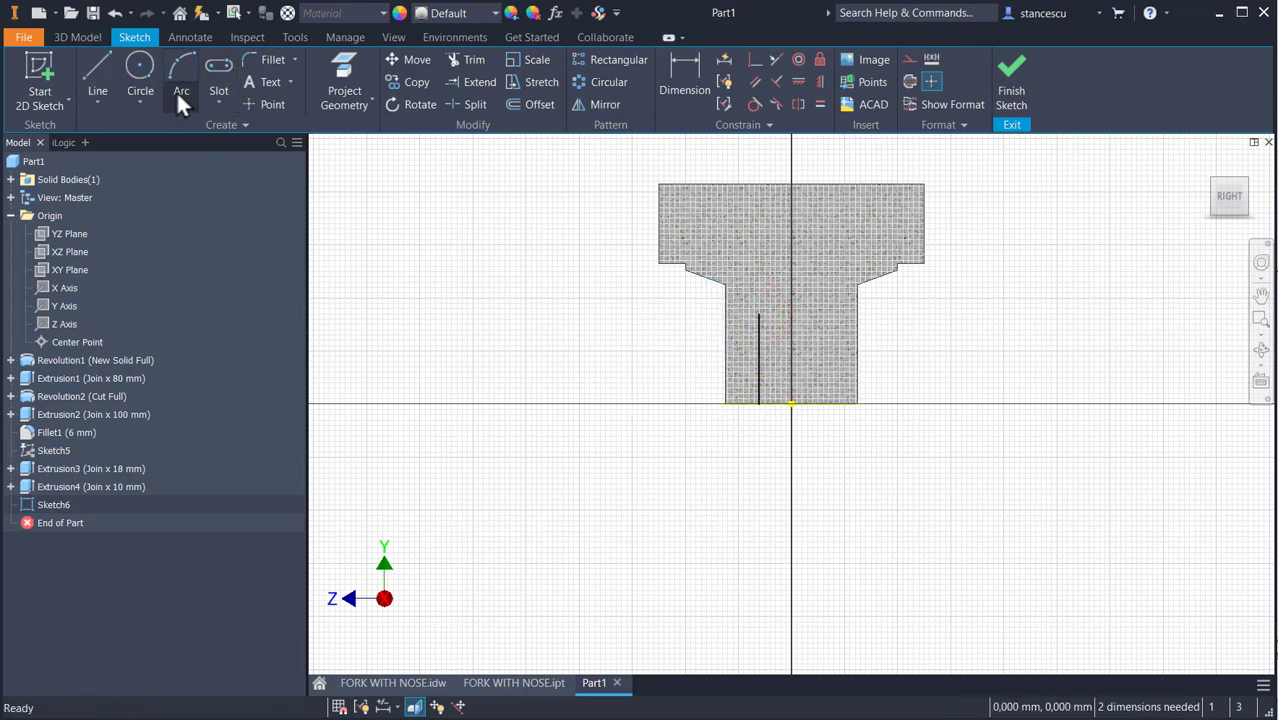
Draw a radius 90 arc from the line's top end to the part's top edge
left_click(172, 67)
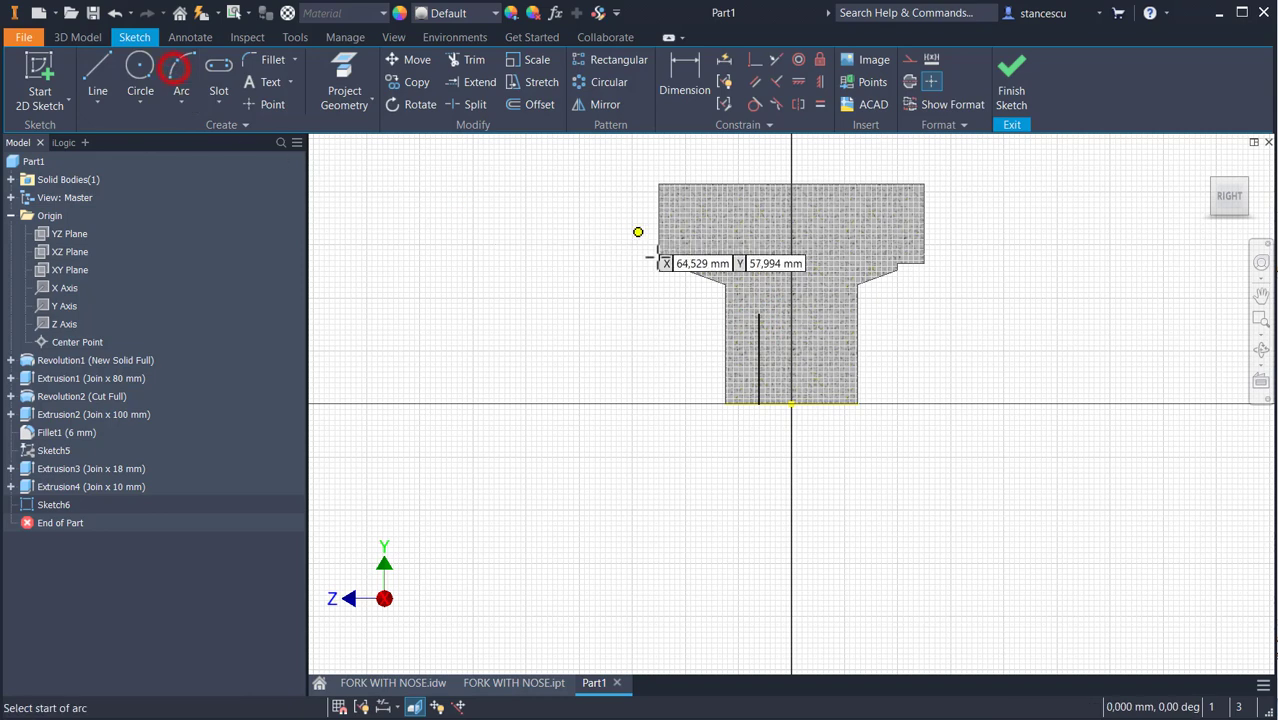
left_click(755, 318)
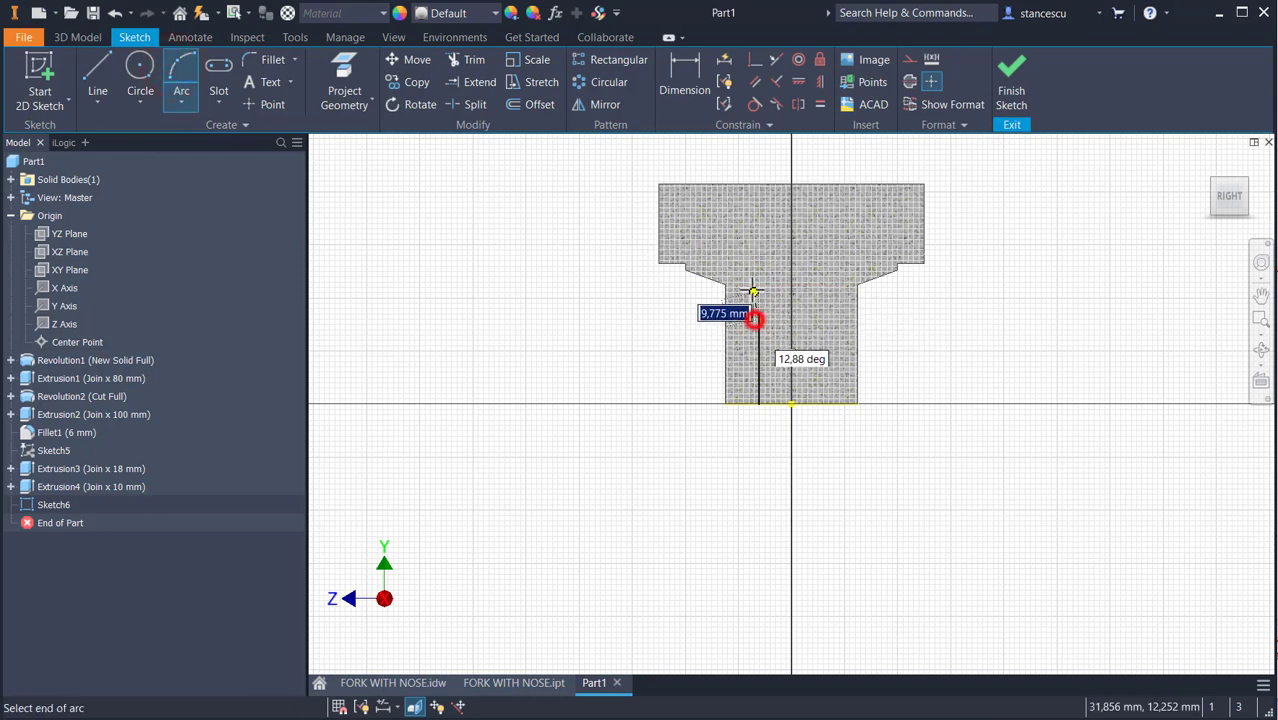
left_click(711, 183)
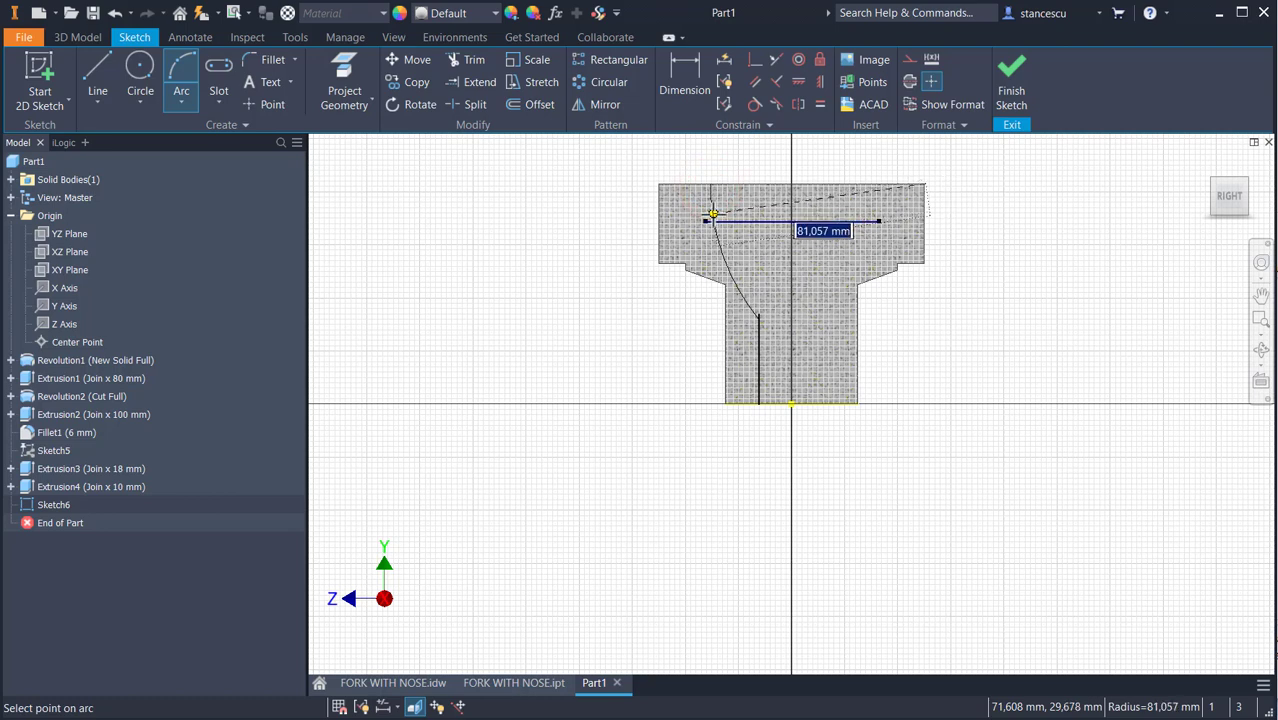
type("90")
key("Return")
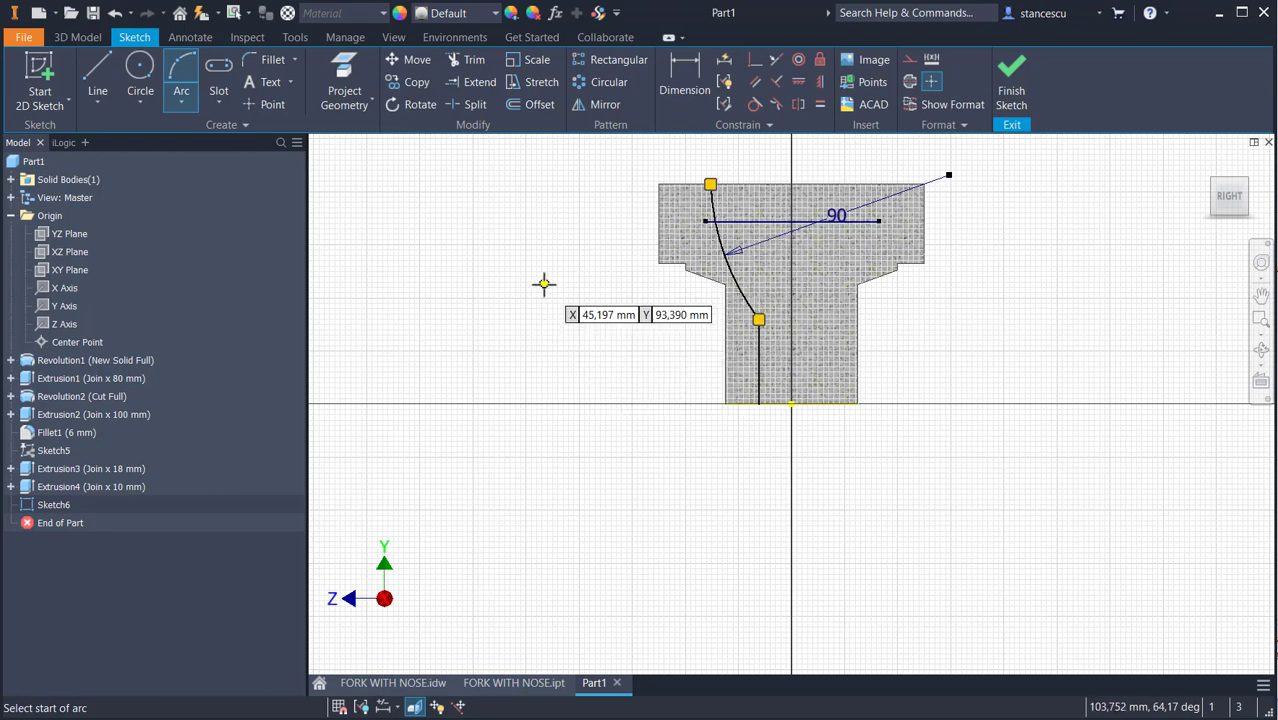
key("d")
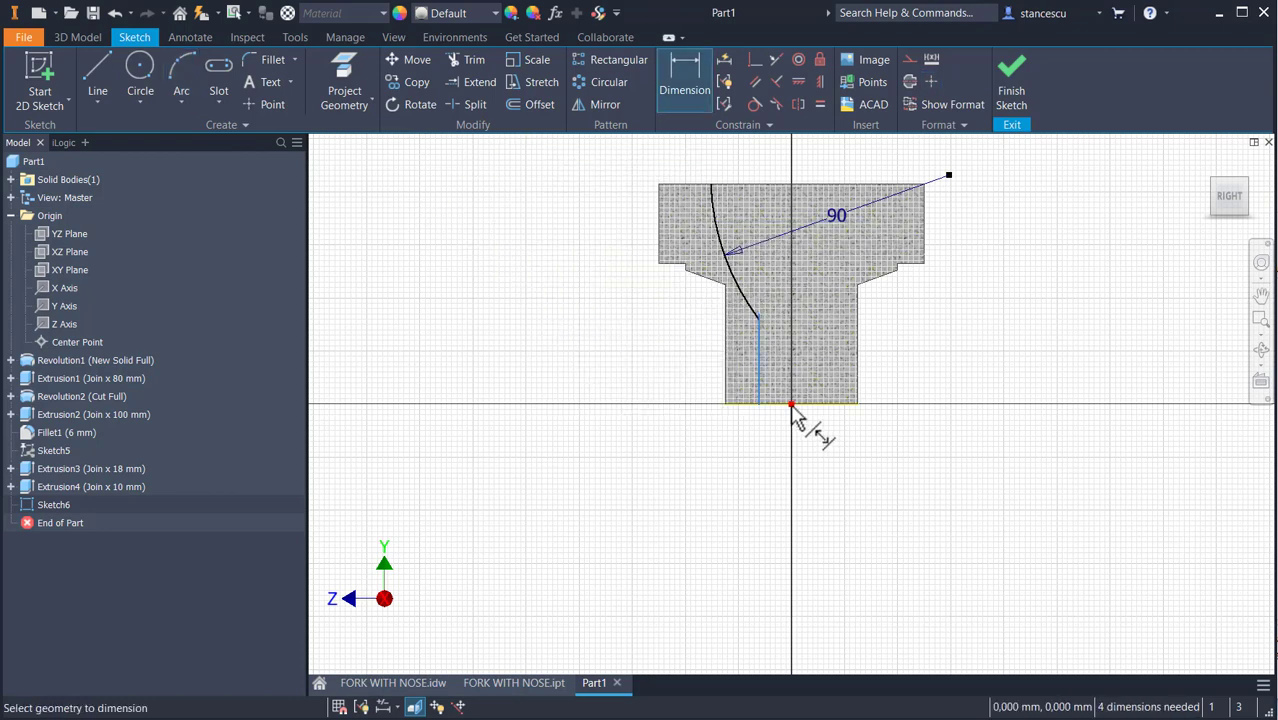
key("Escape")
Project the Y Axis into the sketch as a centreline
left_click(342, 68)
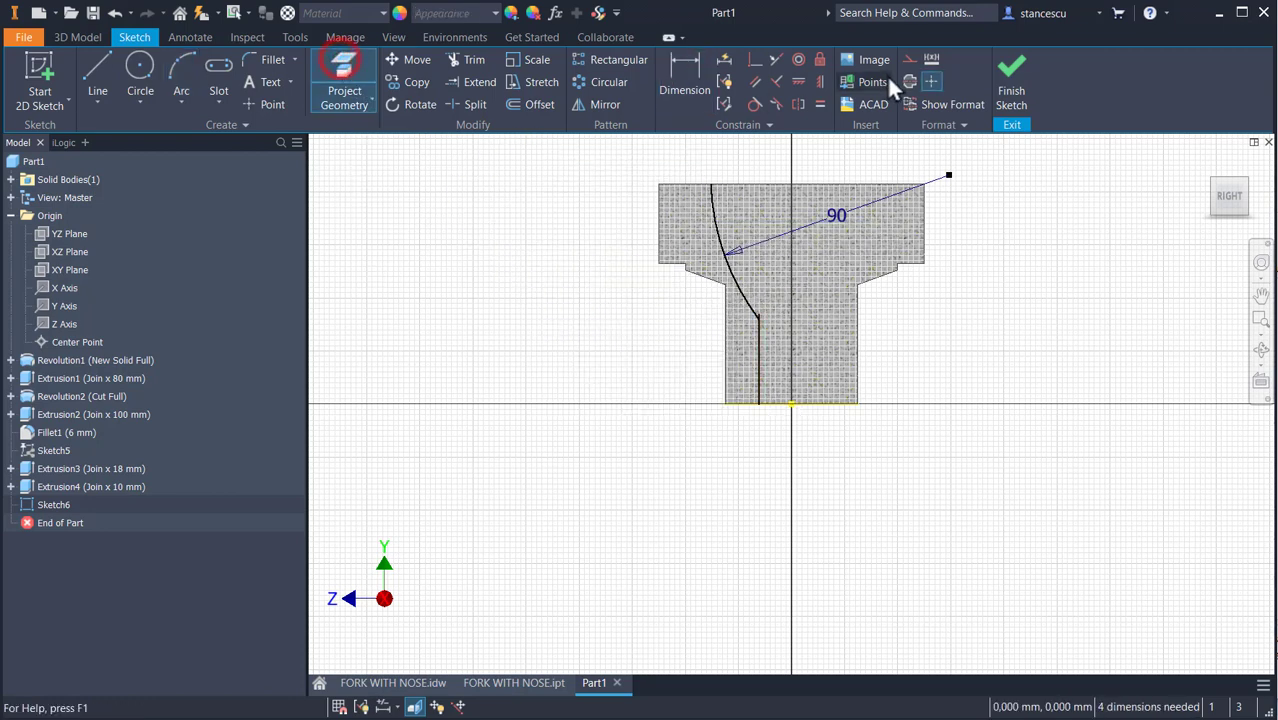
left_click(909, 83)
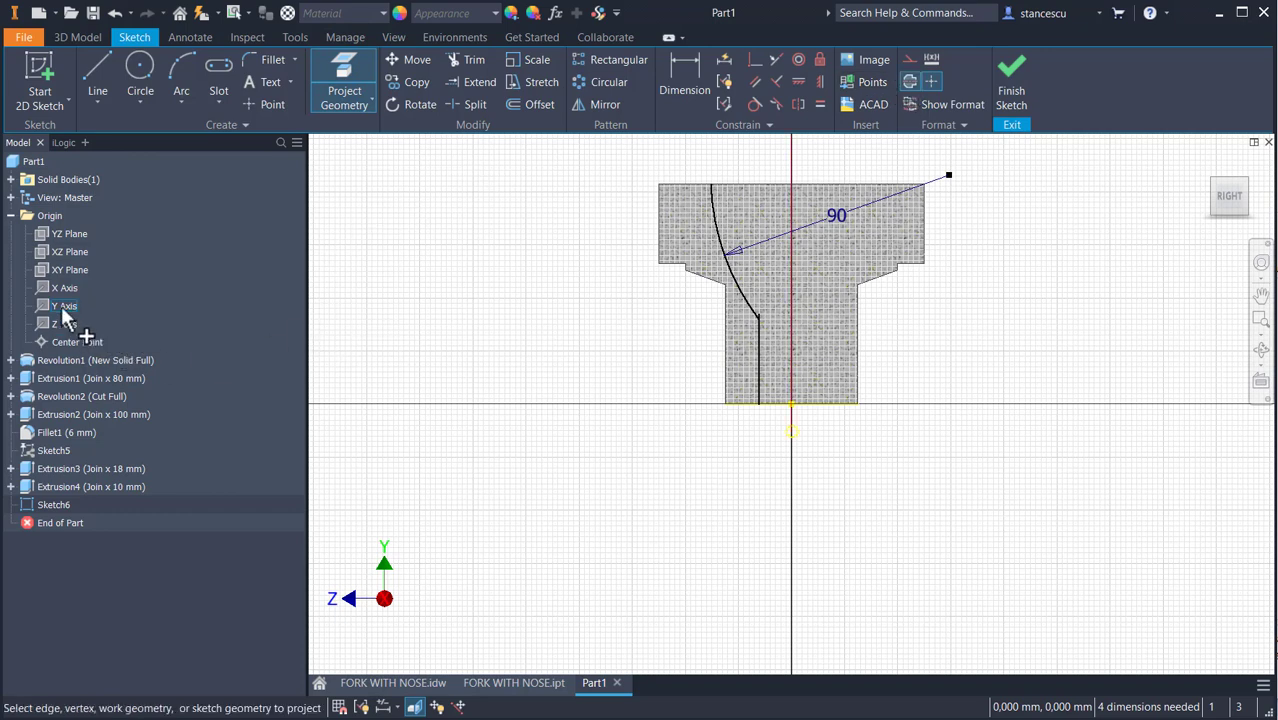
left_click(61, 307)
key("Escape")
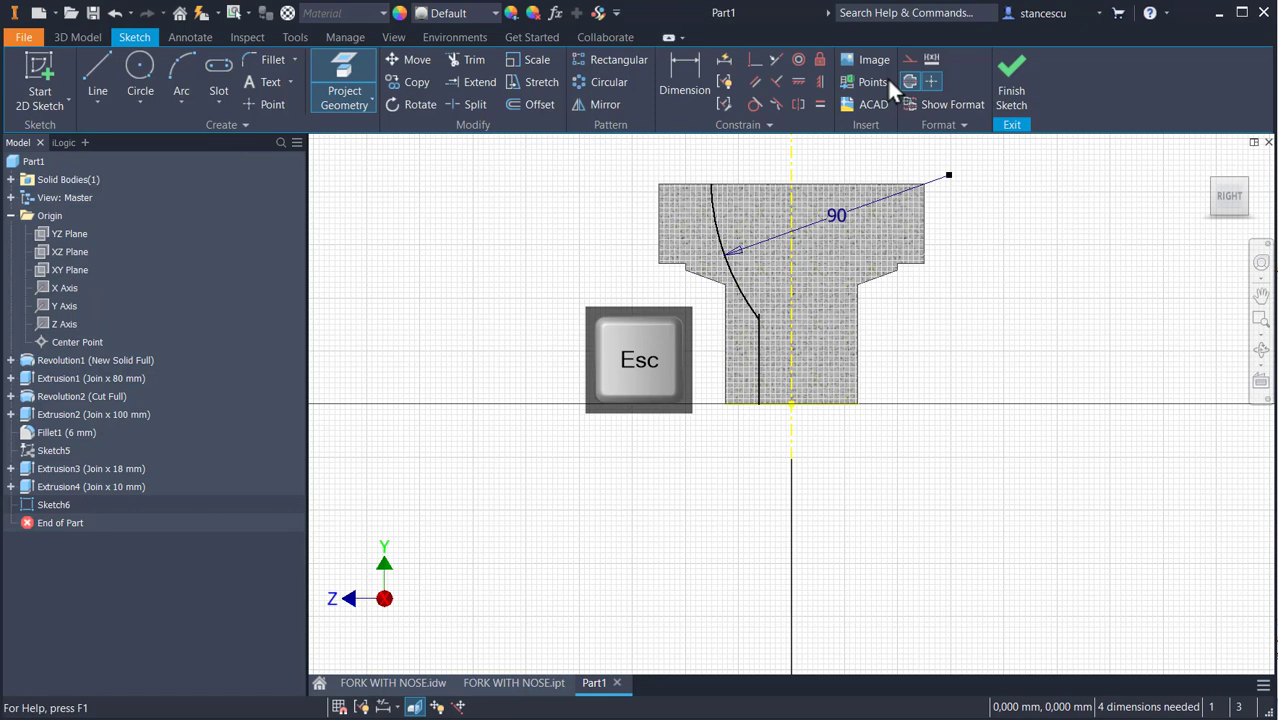
left_click(909, 82)
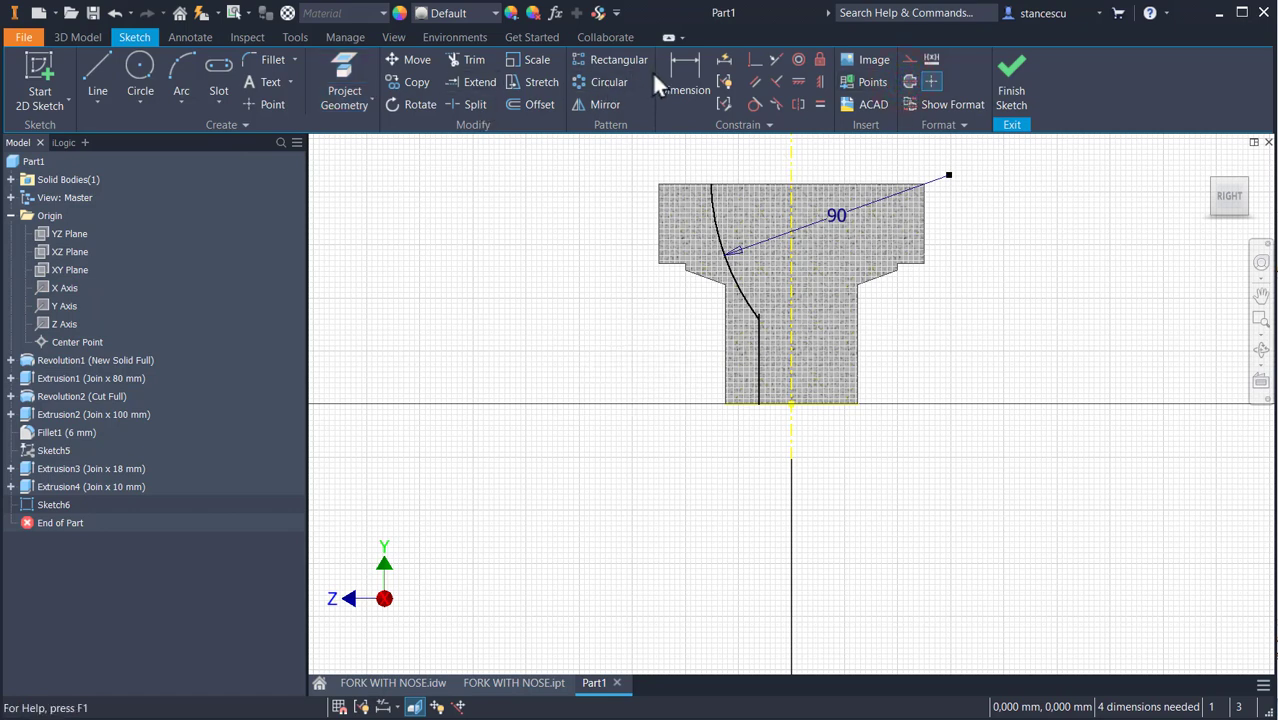
Dimension the vertical line as Ø30 and the arc's top endpoint as Ø56 about the axis
key("d")
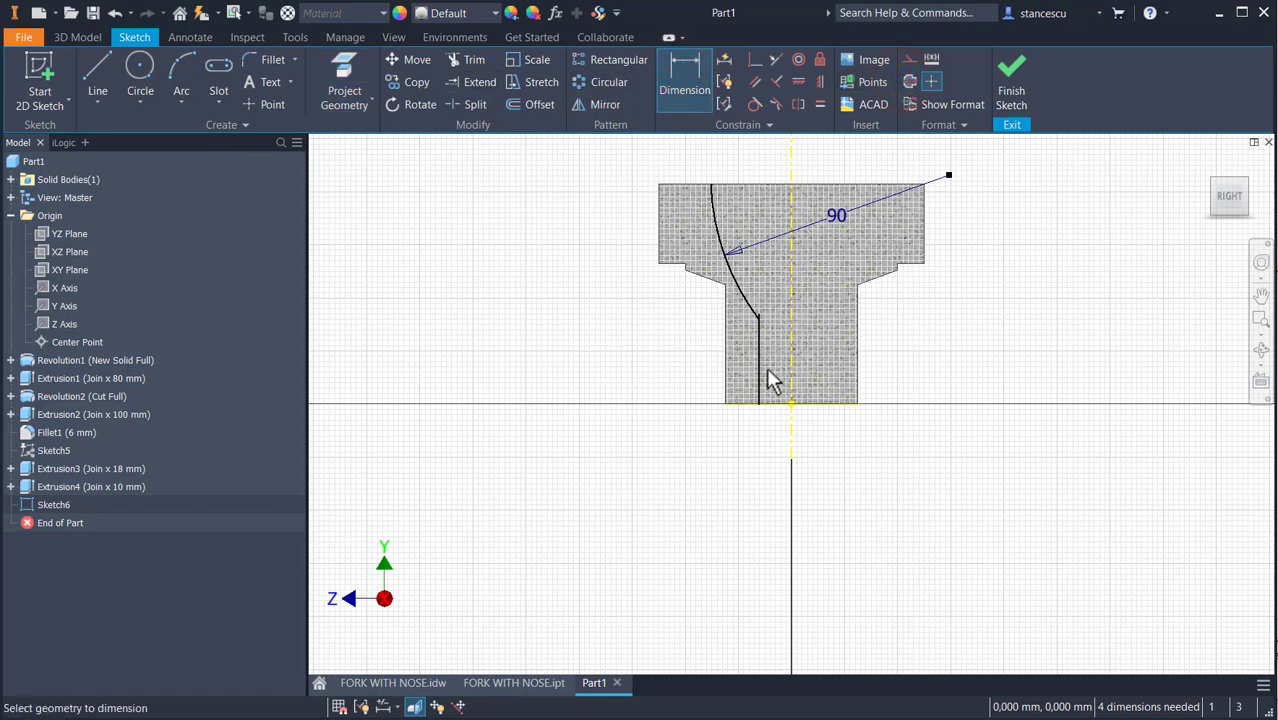
left_click(760, 362)
left_click(789, 369)
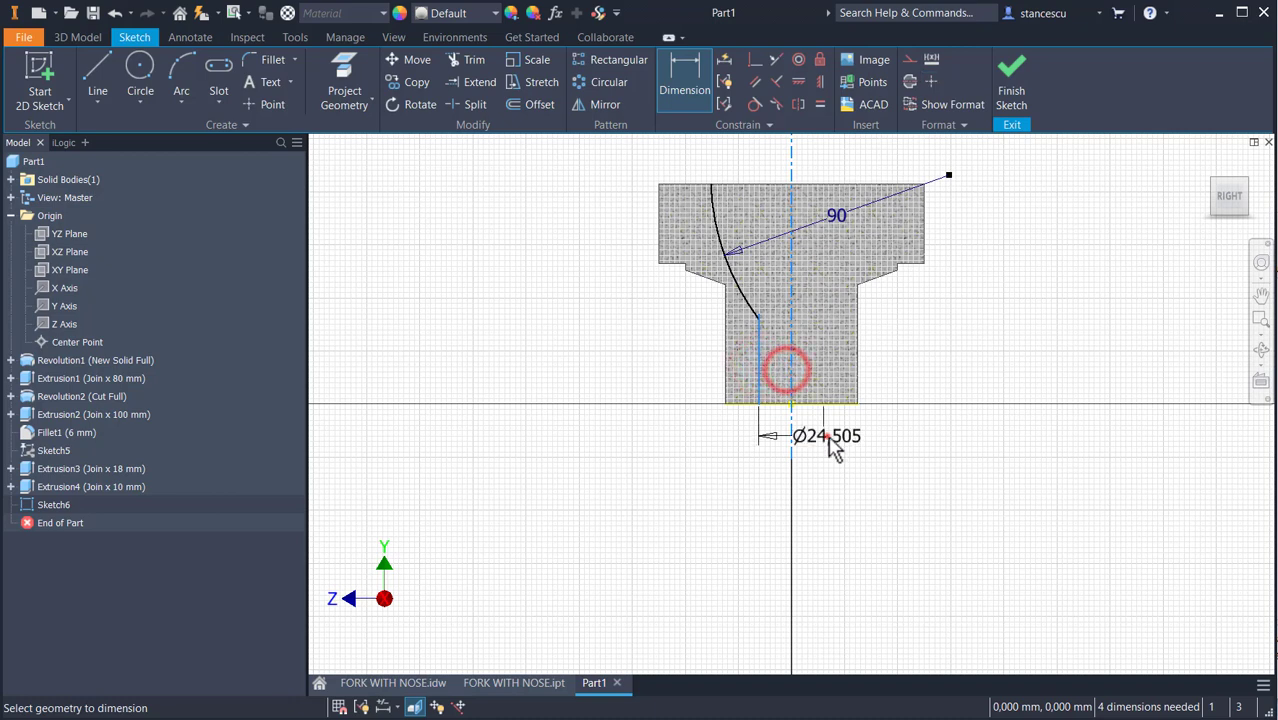
left_click(829, 447)
type("30")
key("Return")
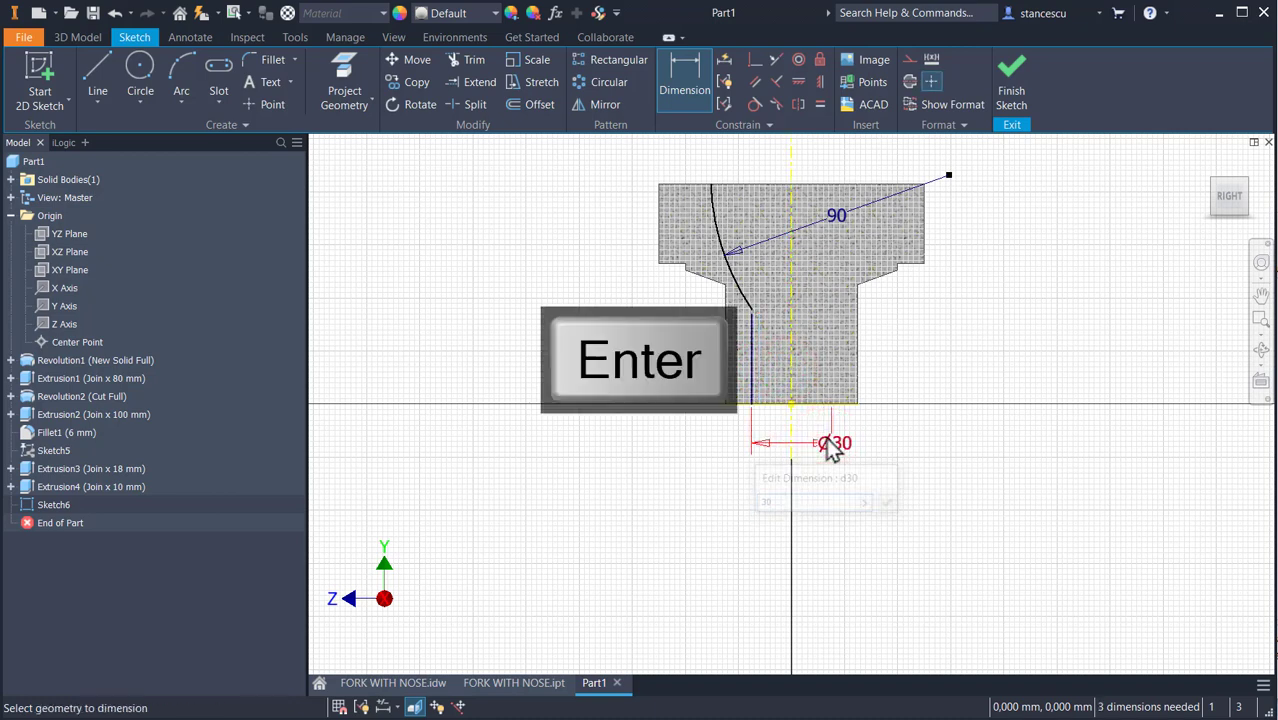
left_click(711, 184)
left_click(791, 205)
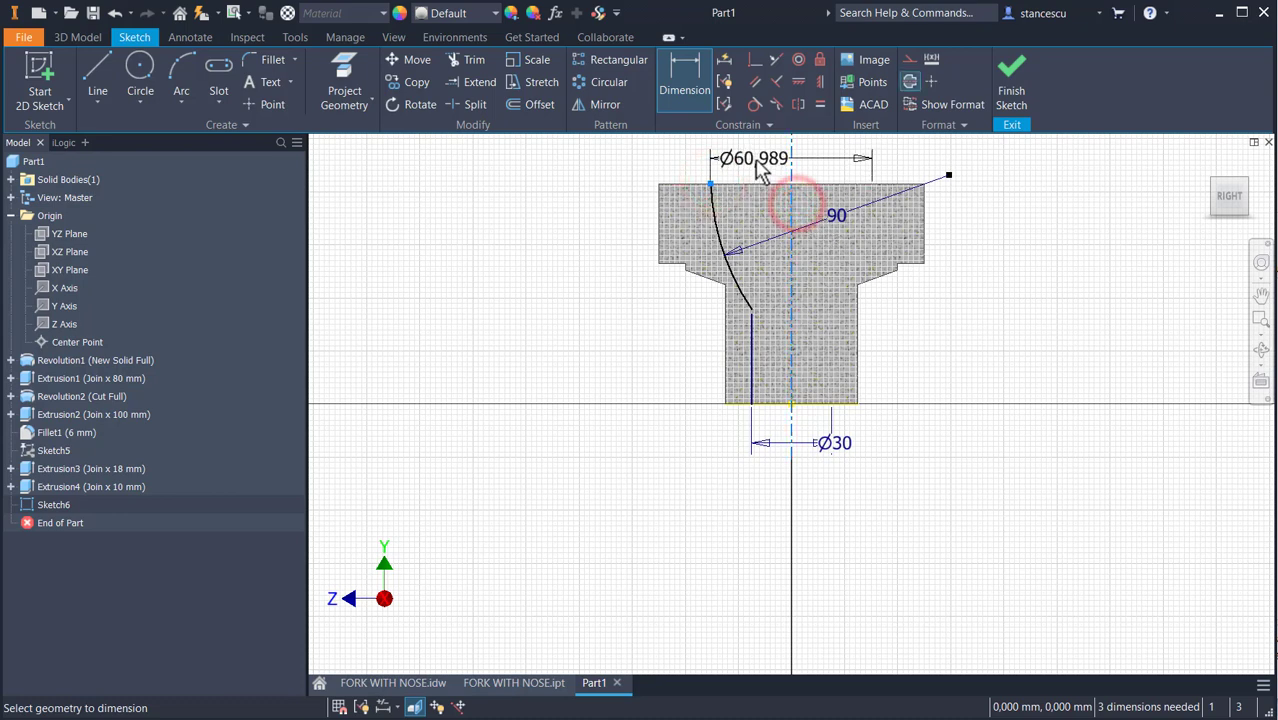
left_click(760, 172)
type("56")
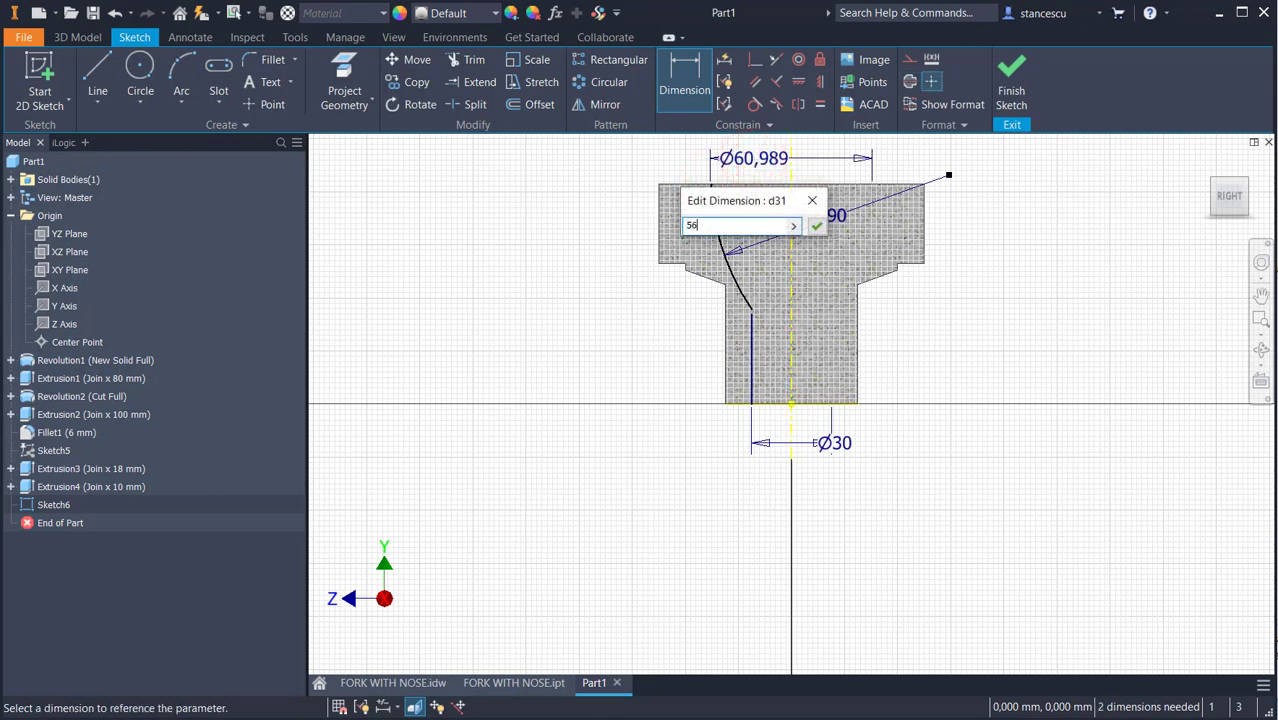
key("Return")
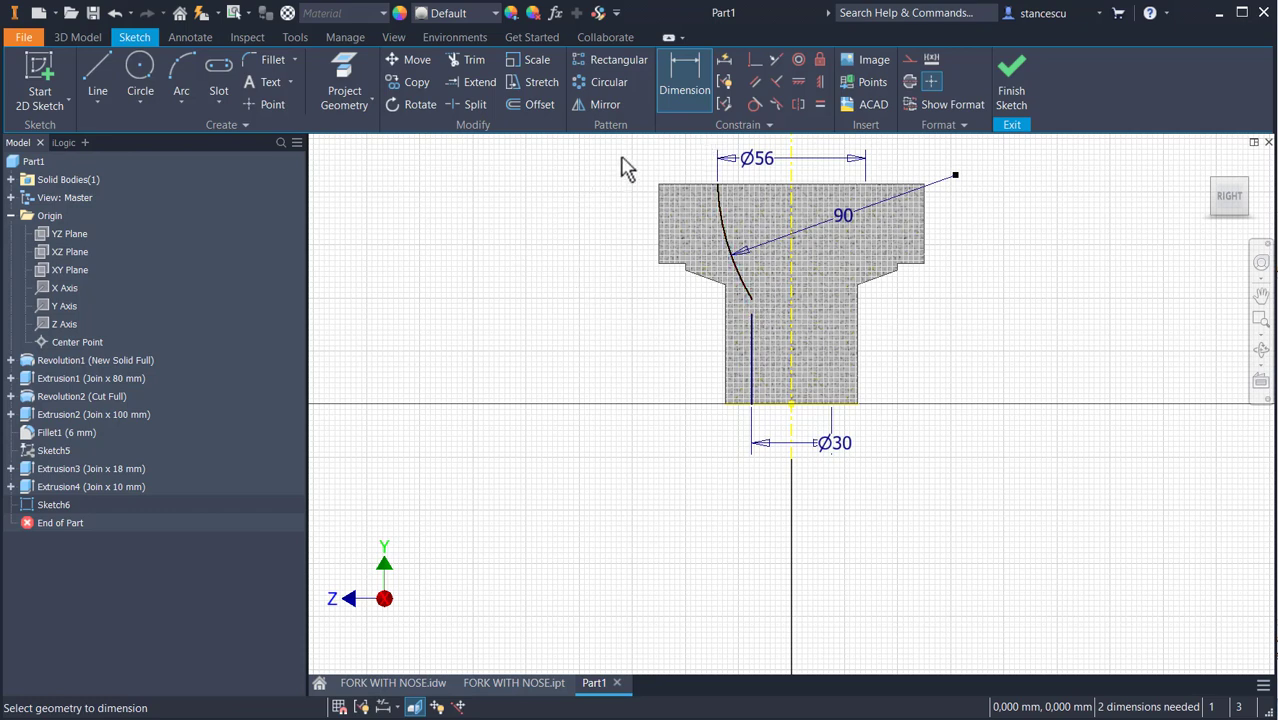
key("Escape")
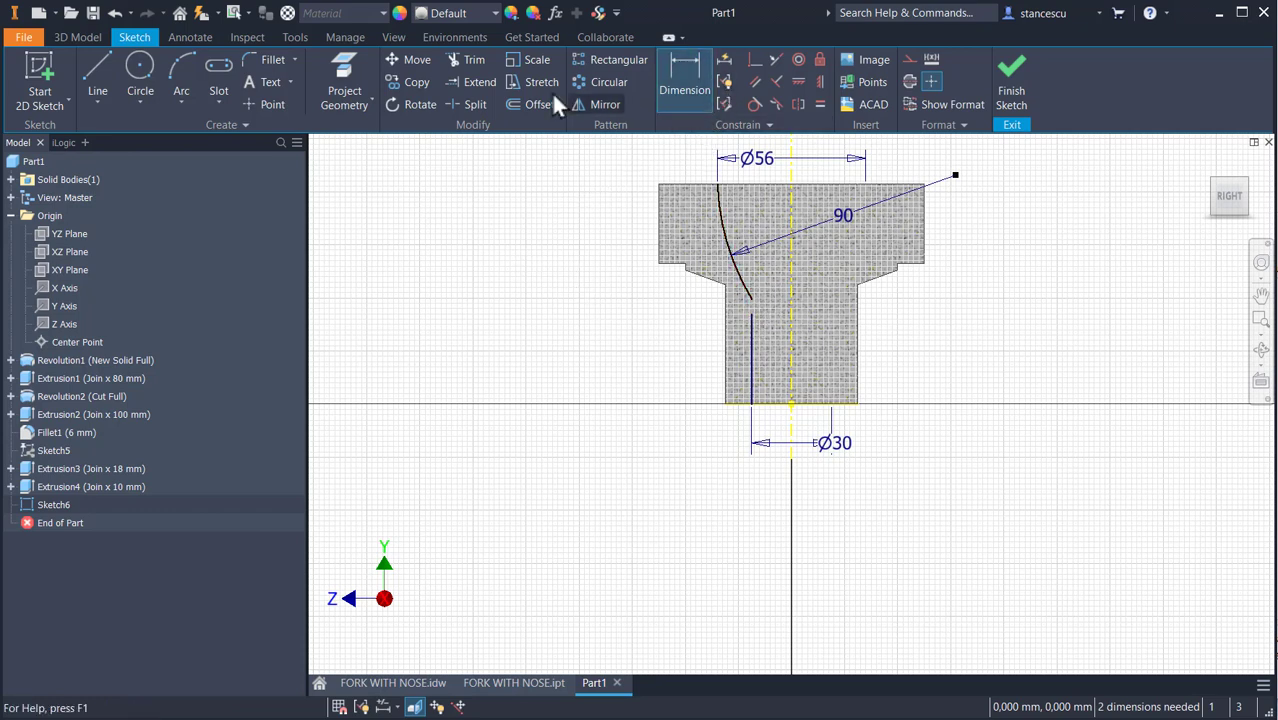
Extend the vertical line up to the arc and dimension its height as 38
left_click(462, 84)
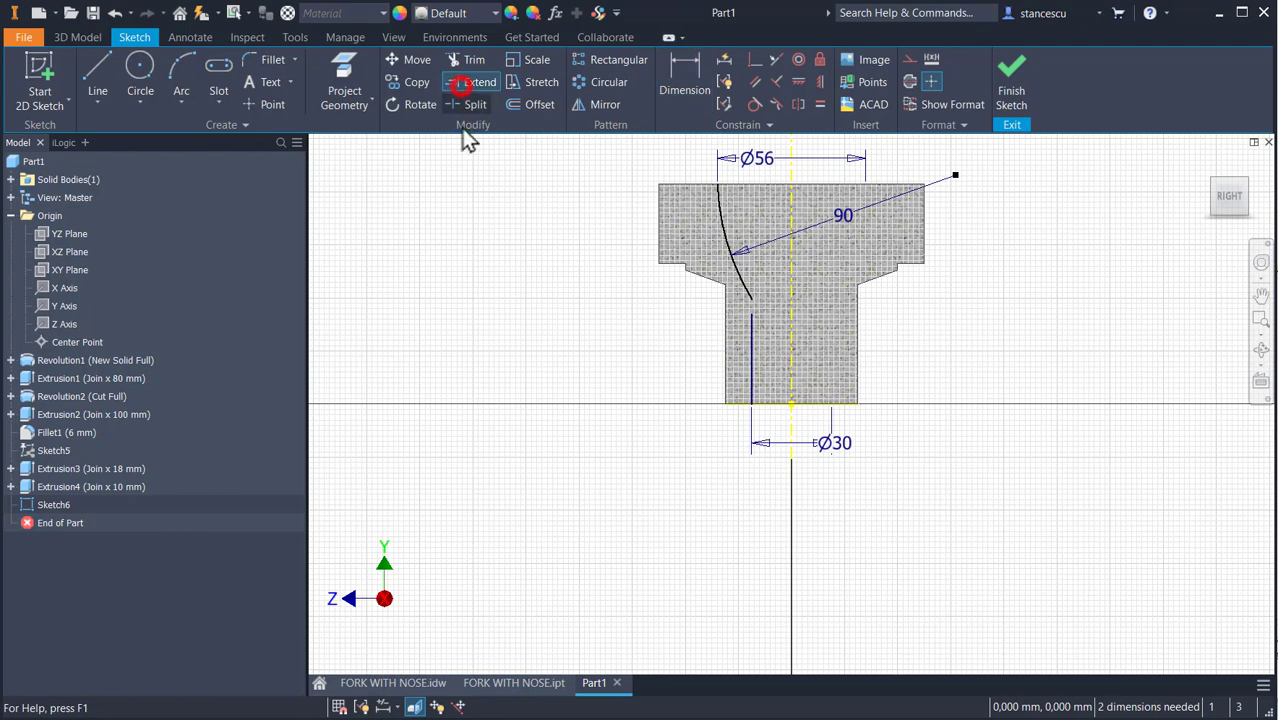
left_click(751, 324)
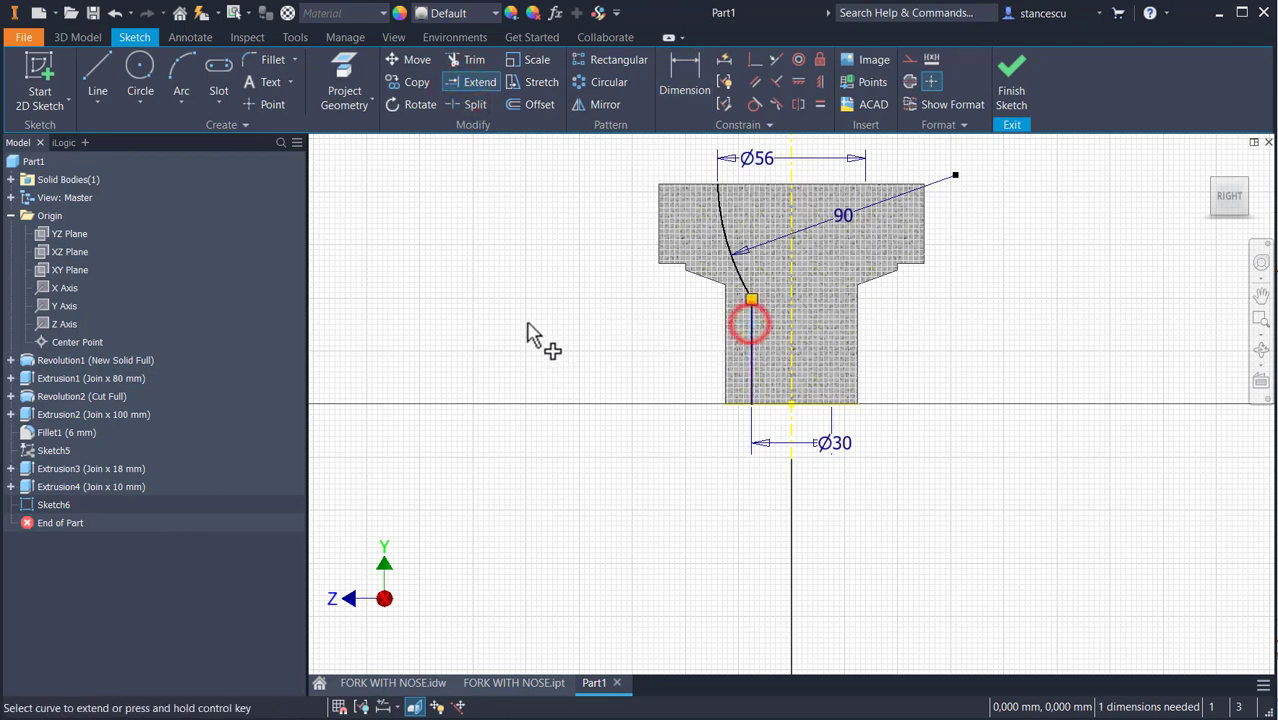
key("Escape")
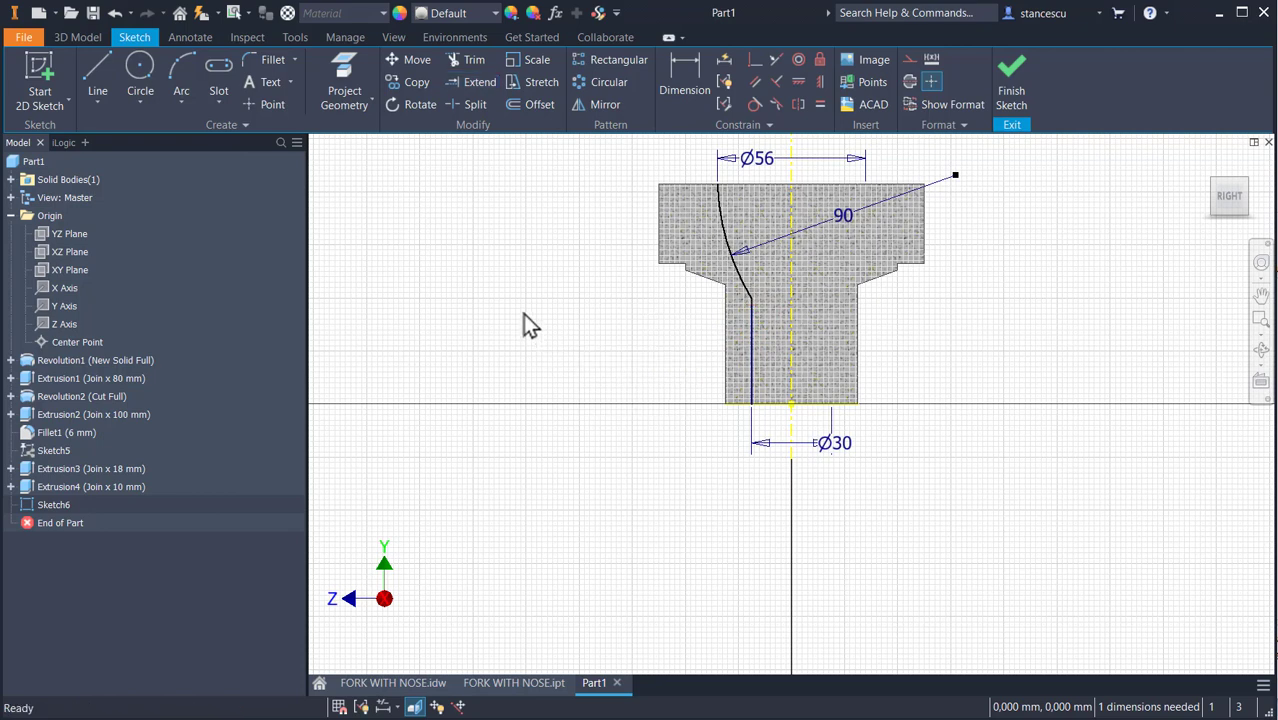
left_click(680, 64)
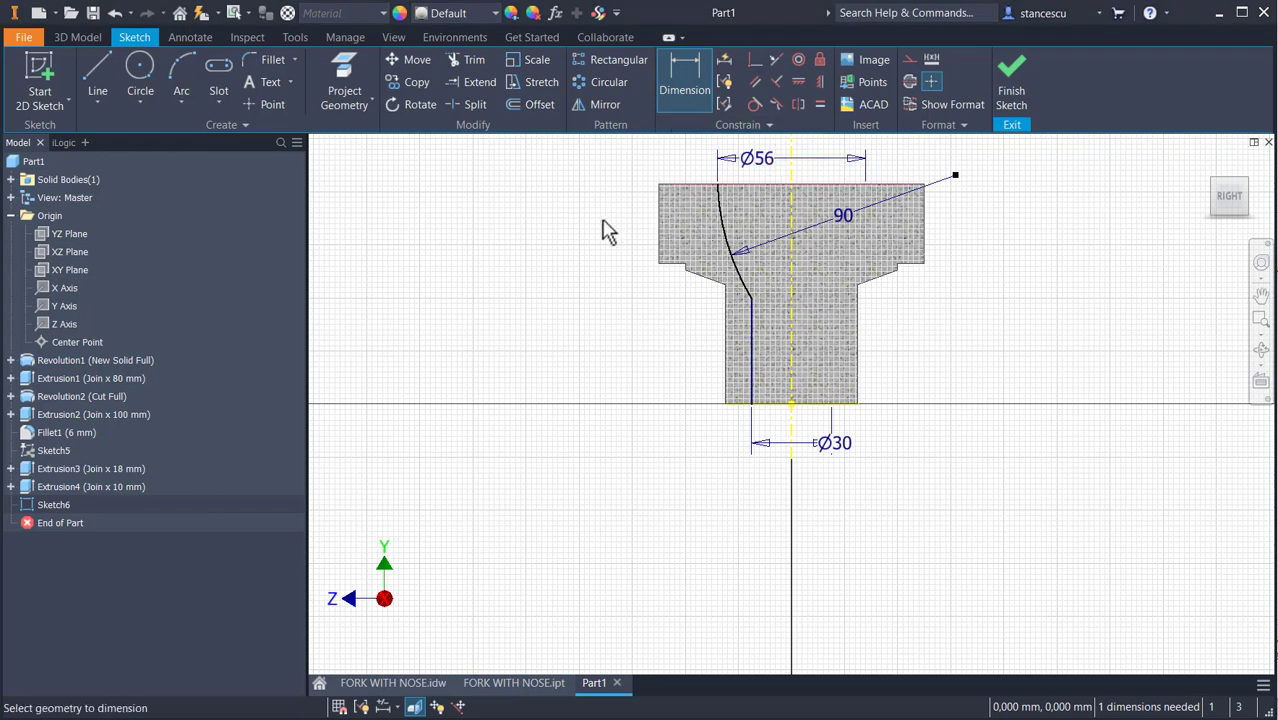
left_click(754, 350)
left_click(683, 340)
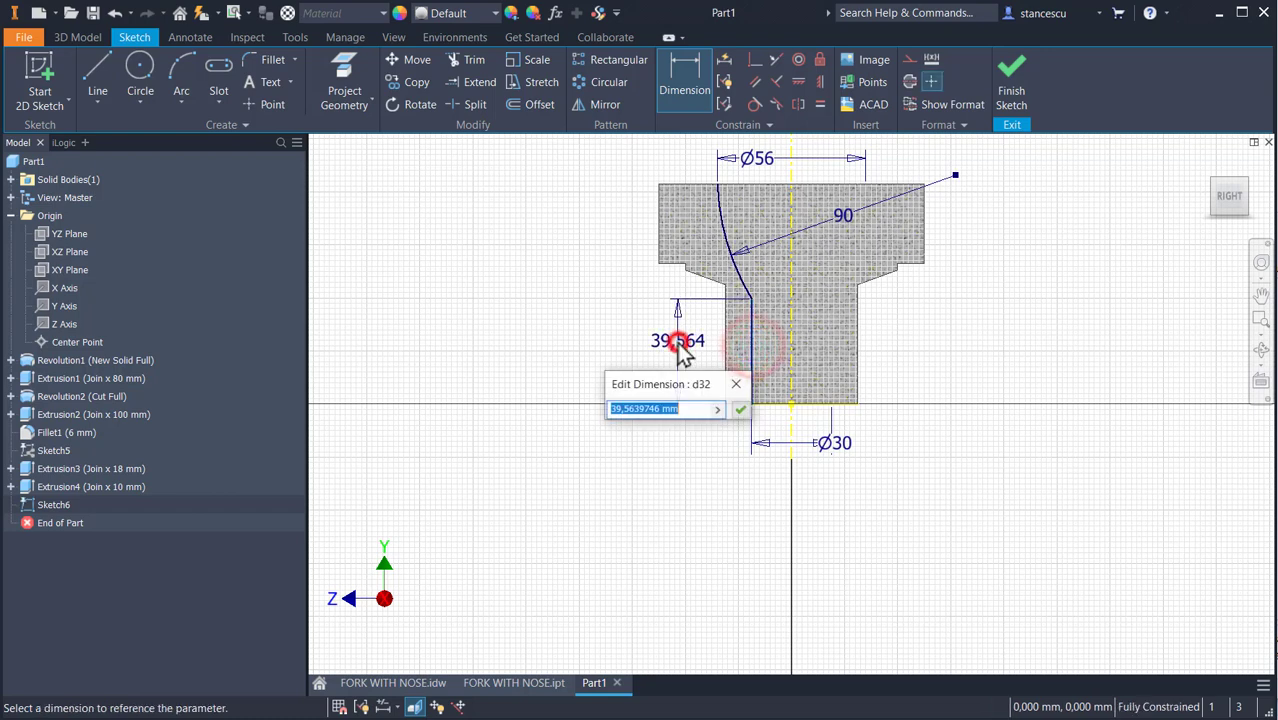
type("3")
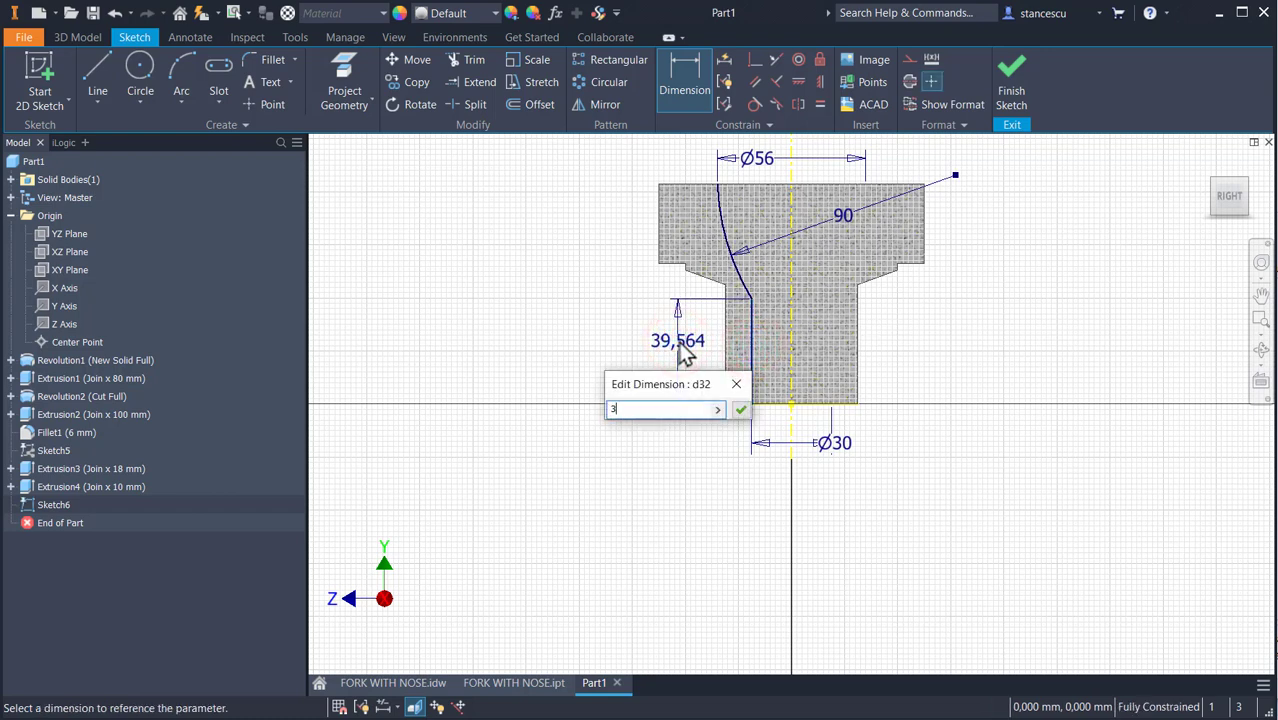
type("8")
key("Return")
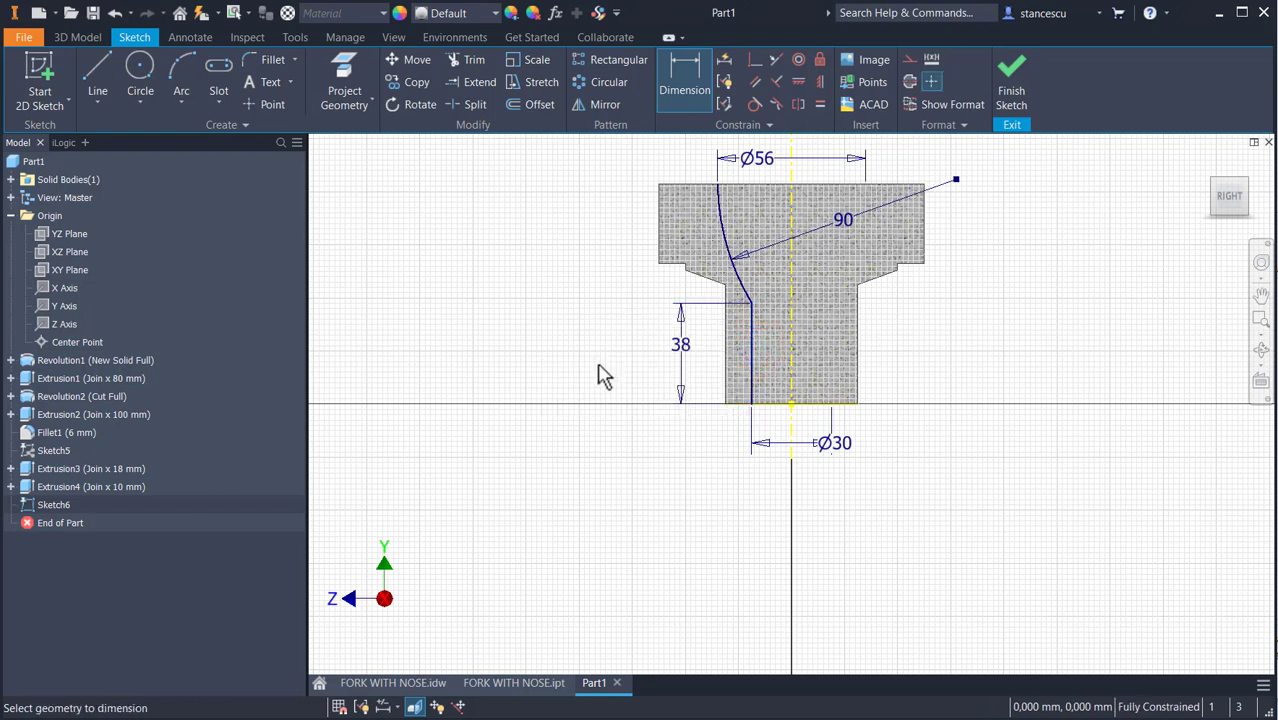
middle_click_drag(597, 240, 585, 314)
key("Escape")
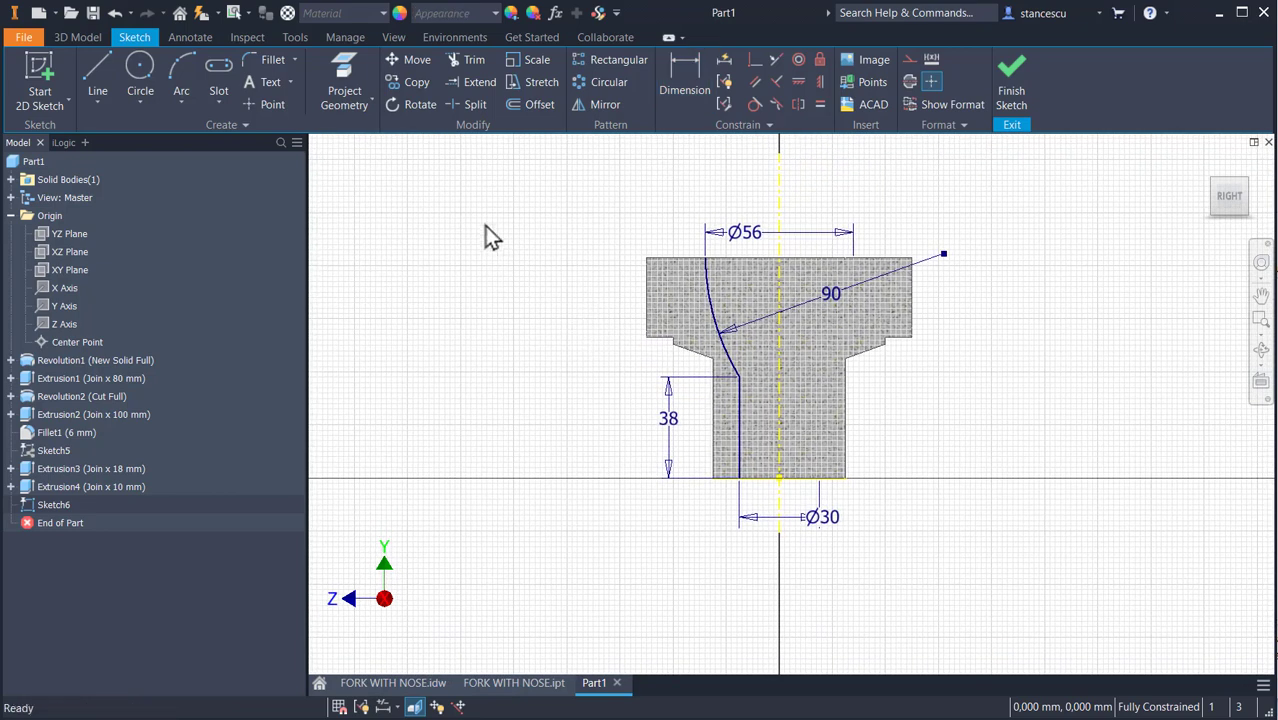
Draw top and bottom lines closing the profile to the centre axis
left_click(93, 62)
left_click(704, 258)
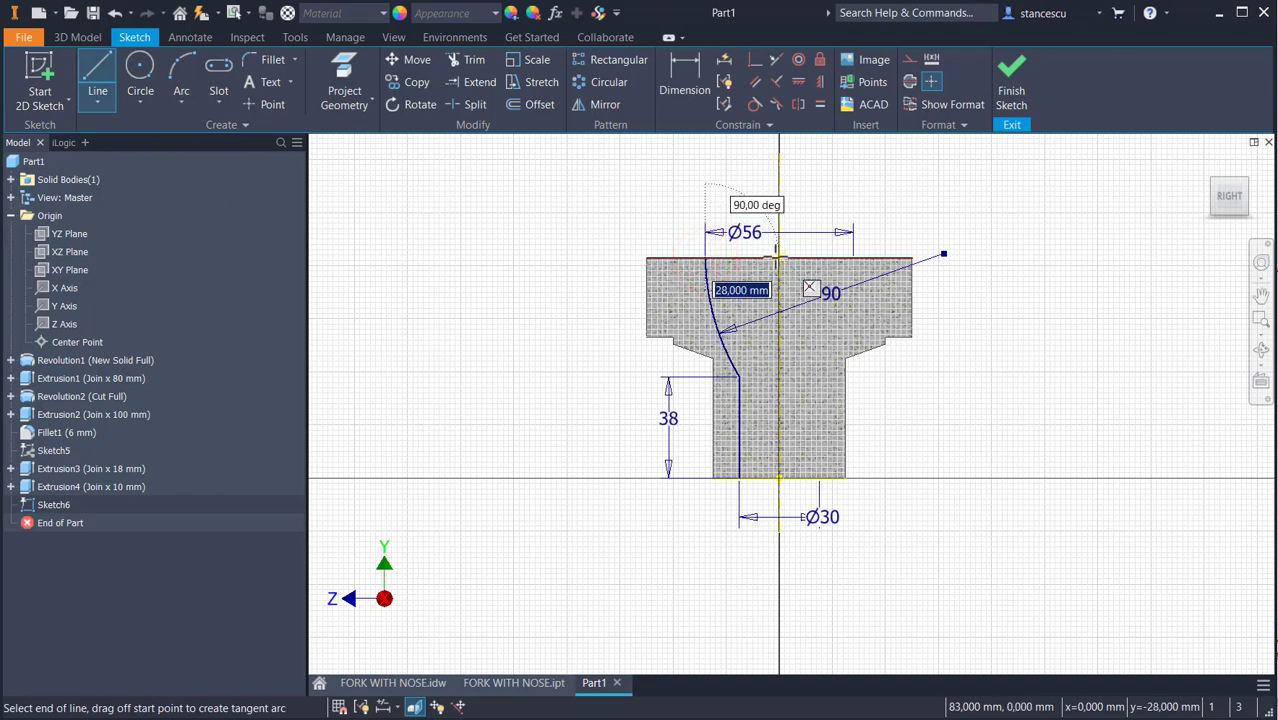
double_click(778, 258)
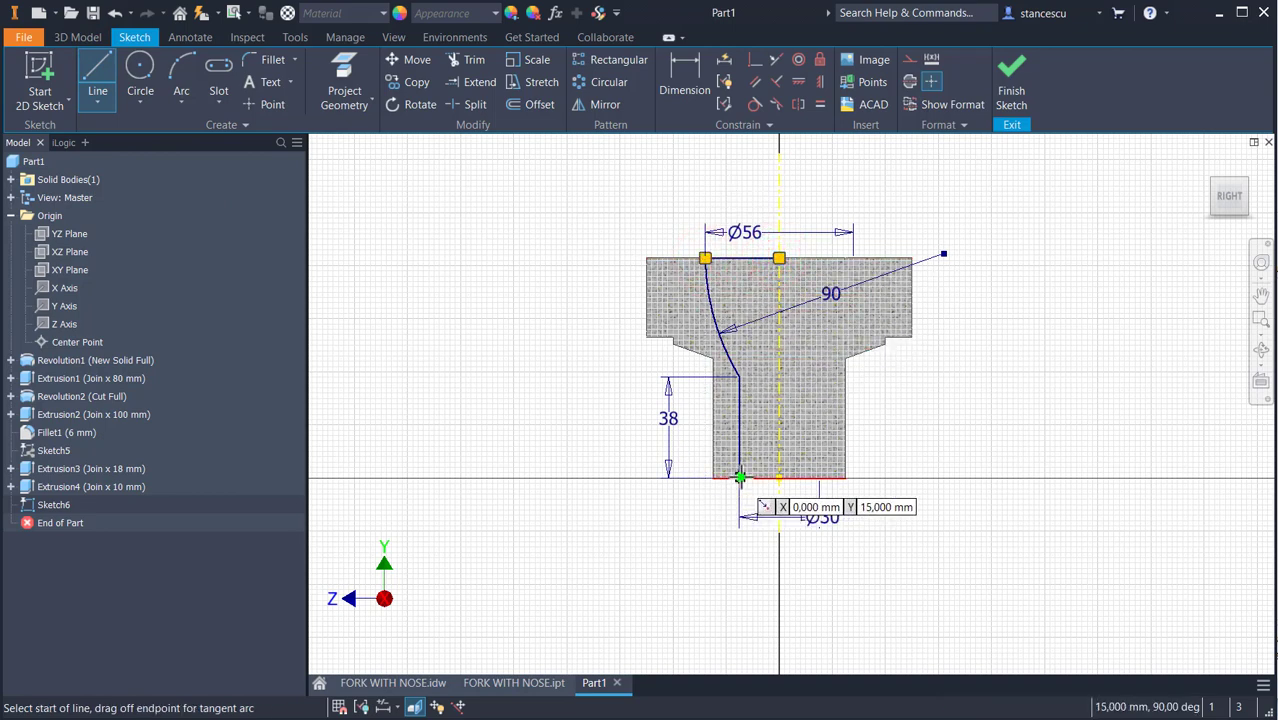
left_click(740, 477)
left_click(779, 477)
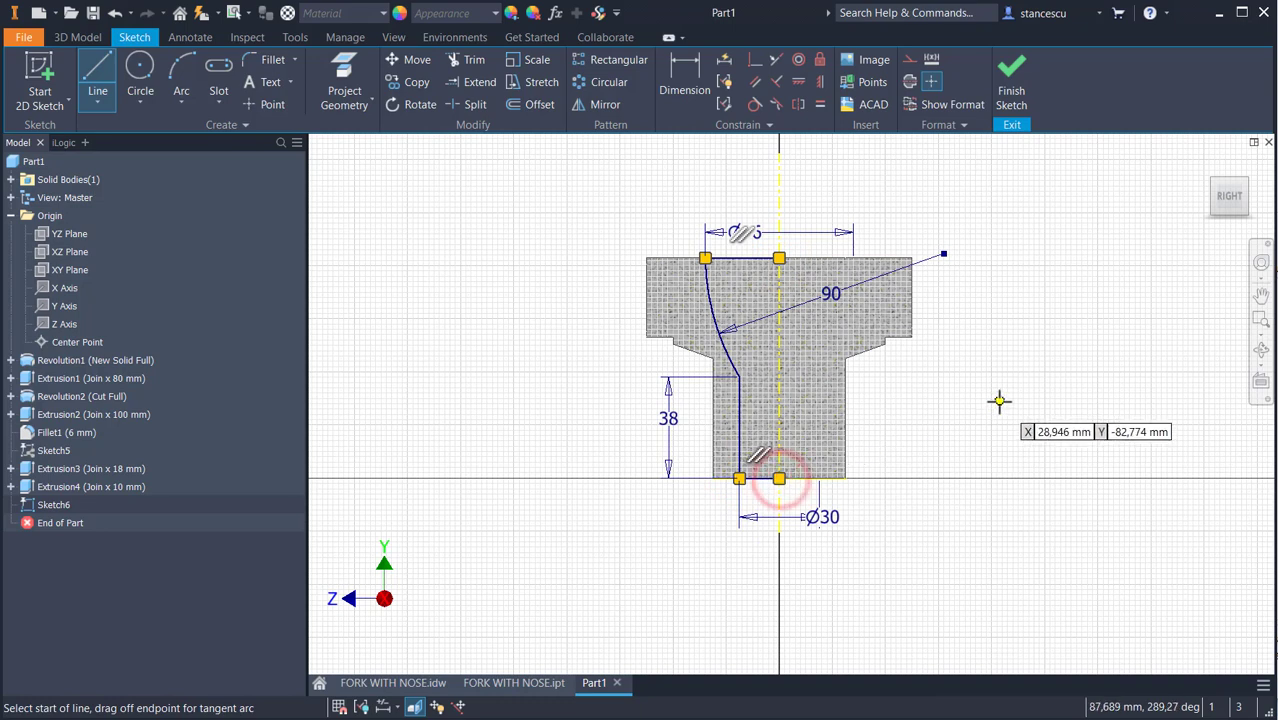
key("Escape")
Revolve the Sketch6 profile as a full 360° cut around the axis
left_click(1011, 80)
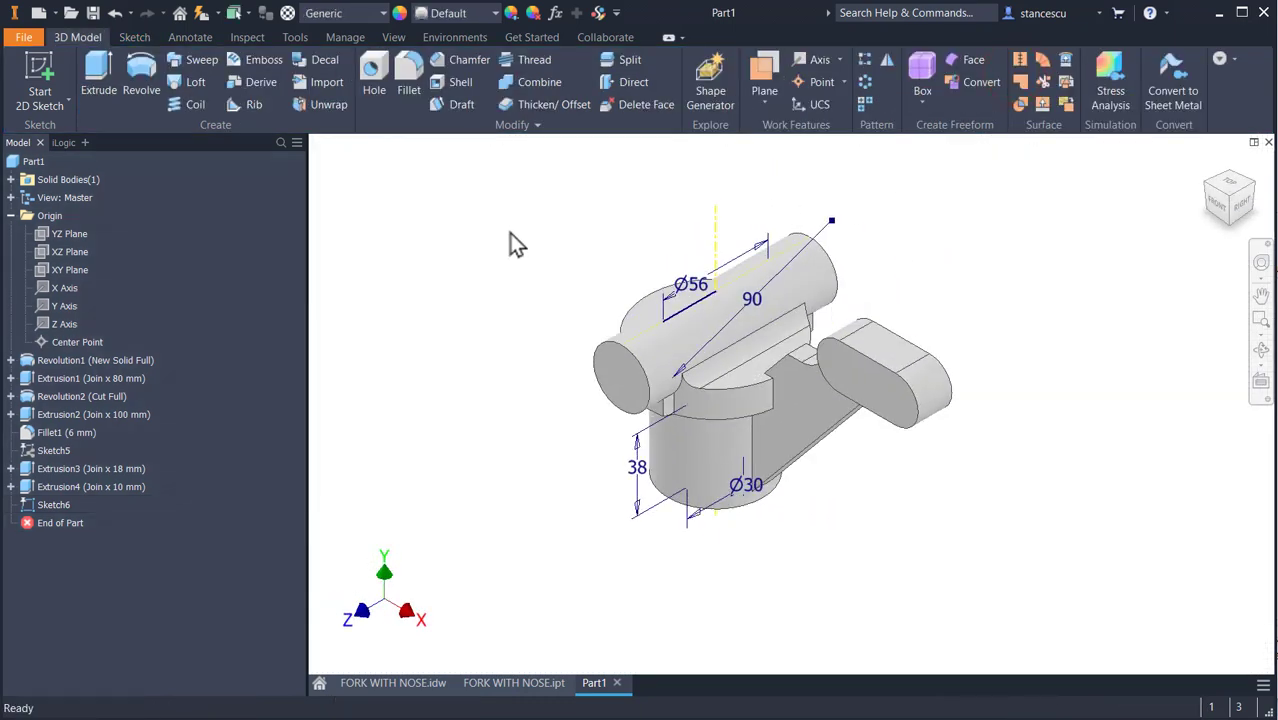
left_click(141, 82)
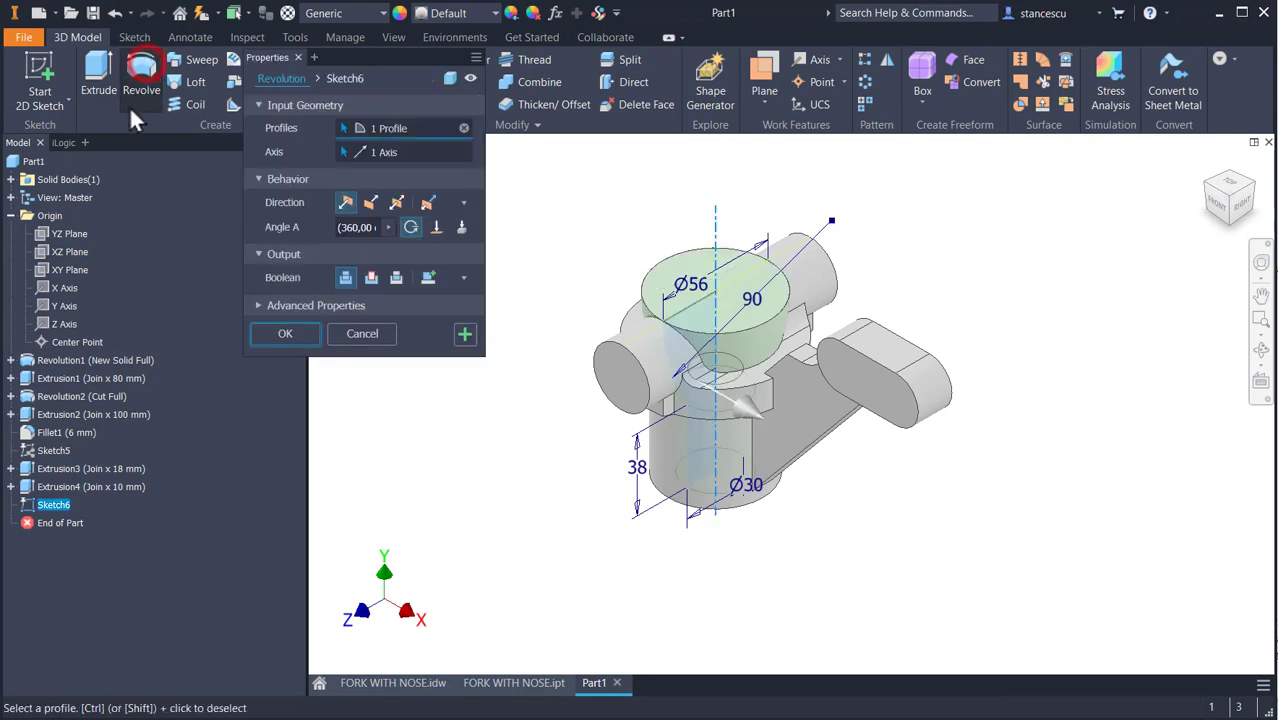
left_click(371, 277)
left_click(280, 337)
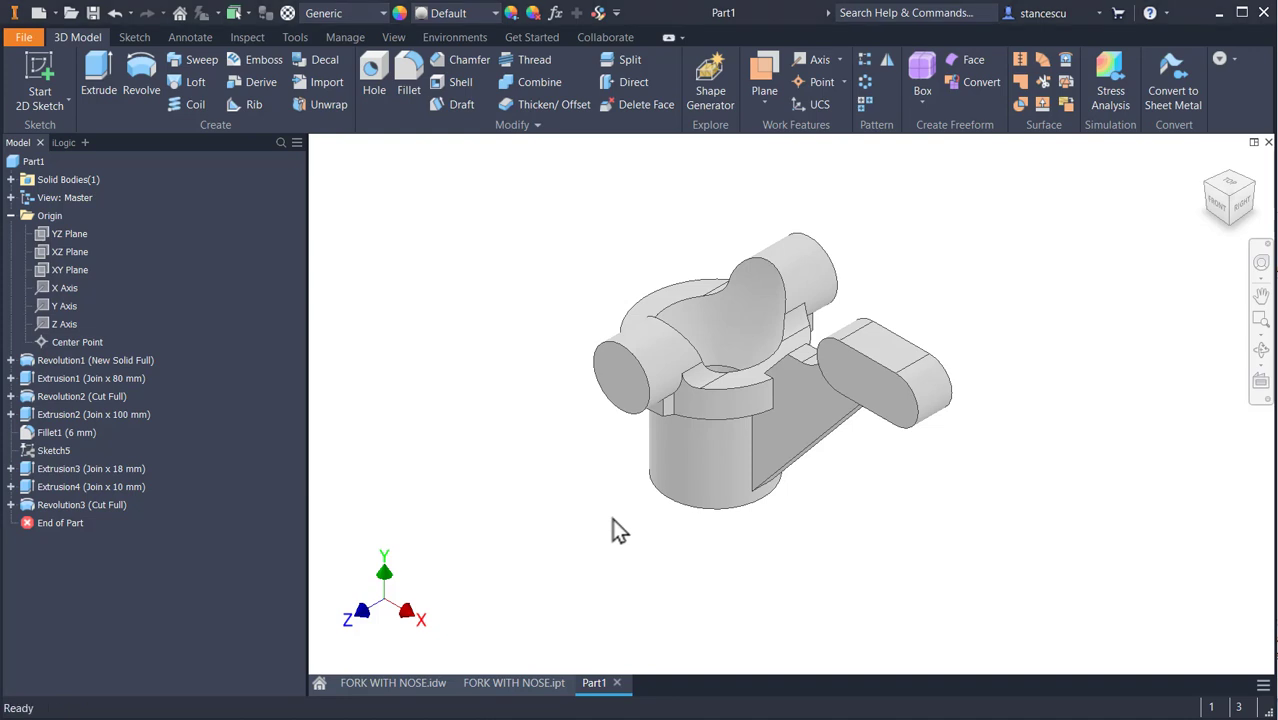
Round the edge where the web meets the slotted arm with a 12 mm fillet
middle_click_drag(612, 519, 622, 471, "shift")
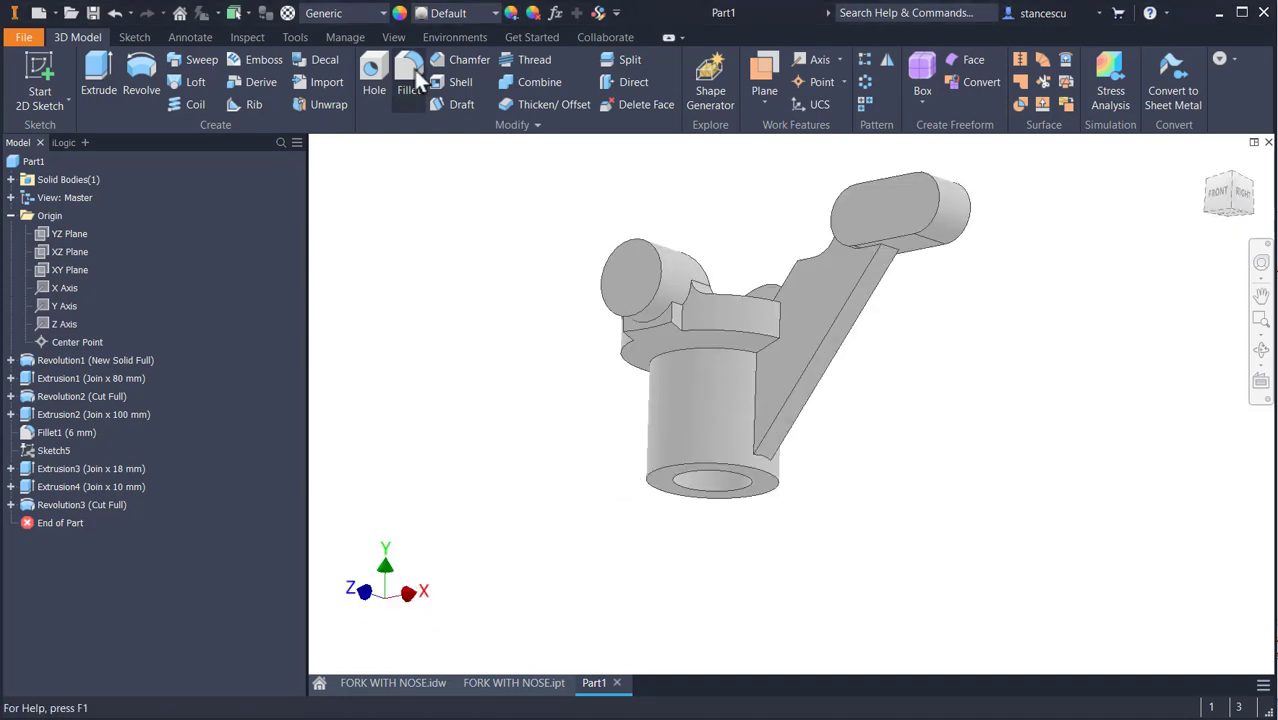
scroll(887, 248, "up", 3)
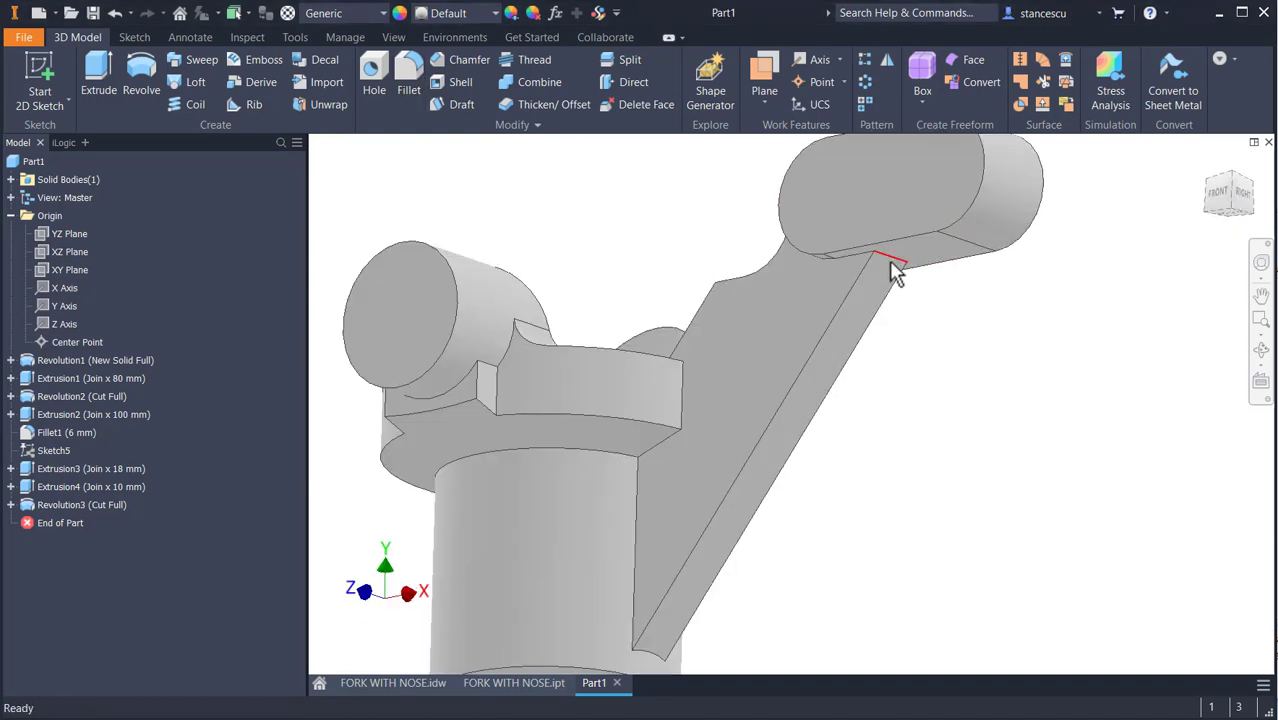
left_click(890, 262)
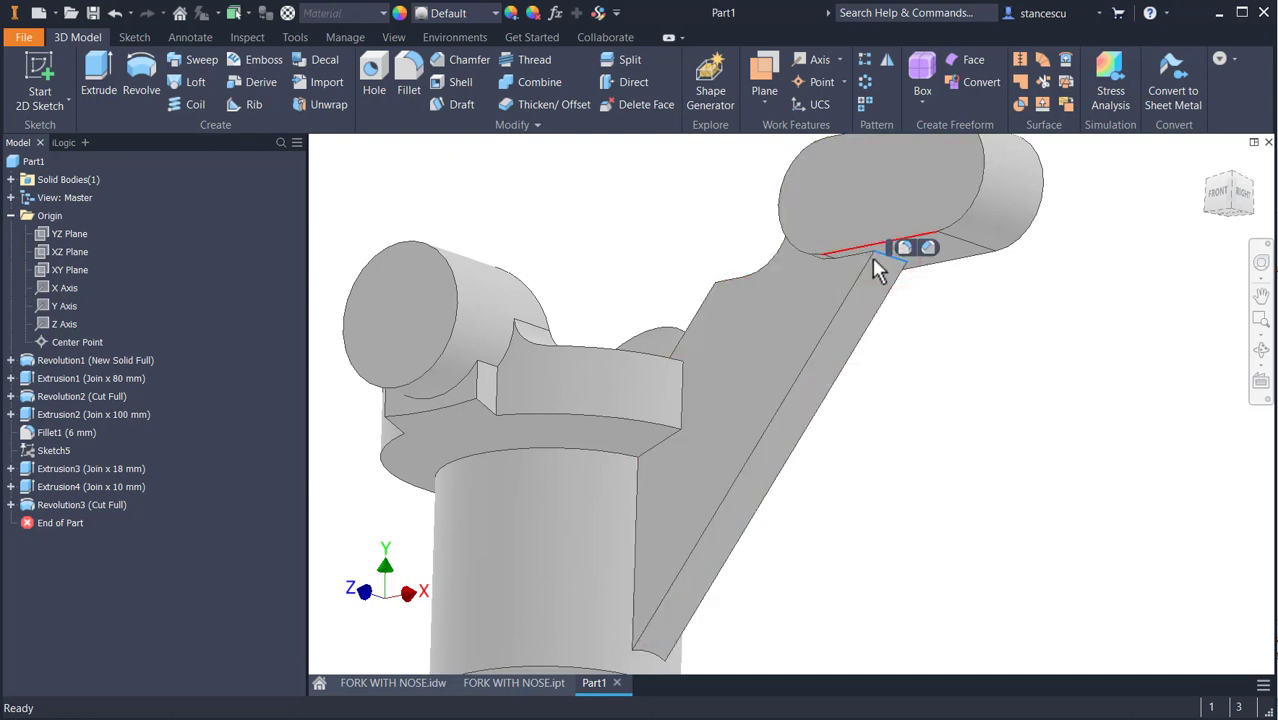
left_click(902, 248)
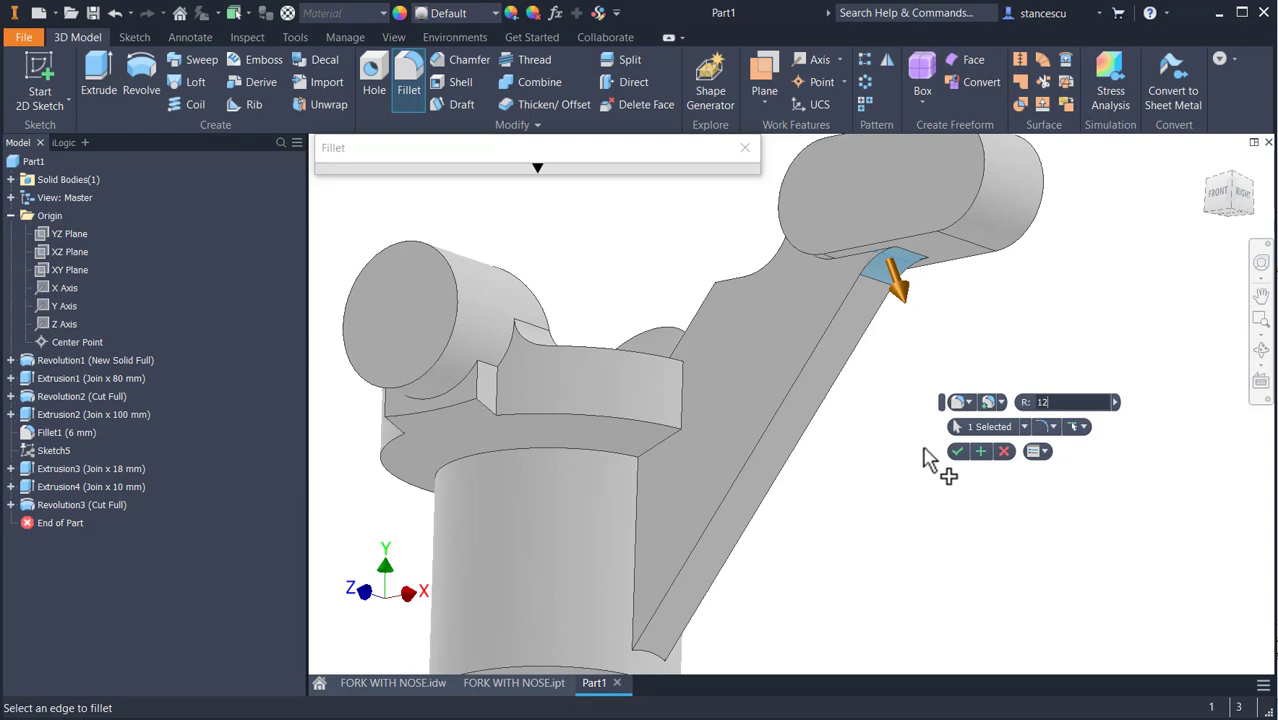
left_click(958, 452)
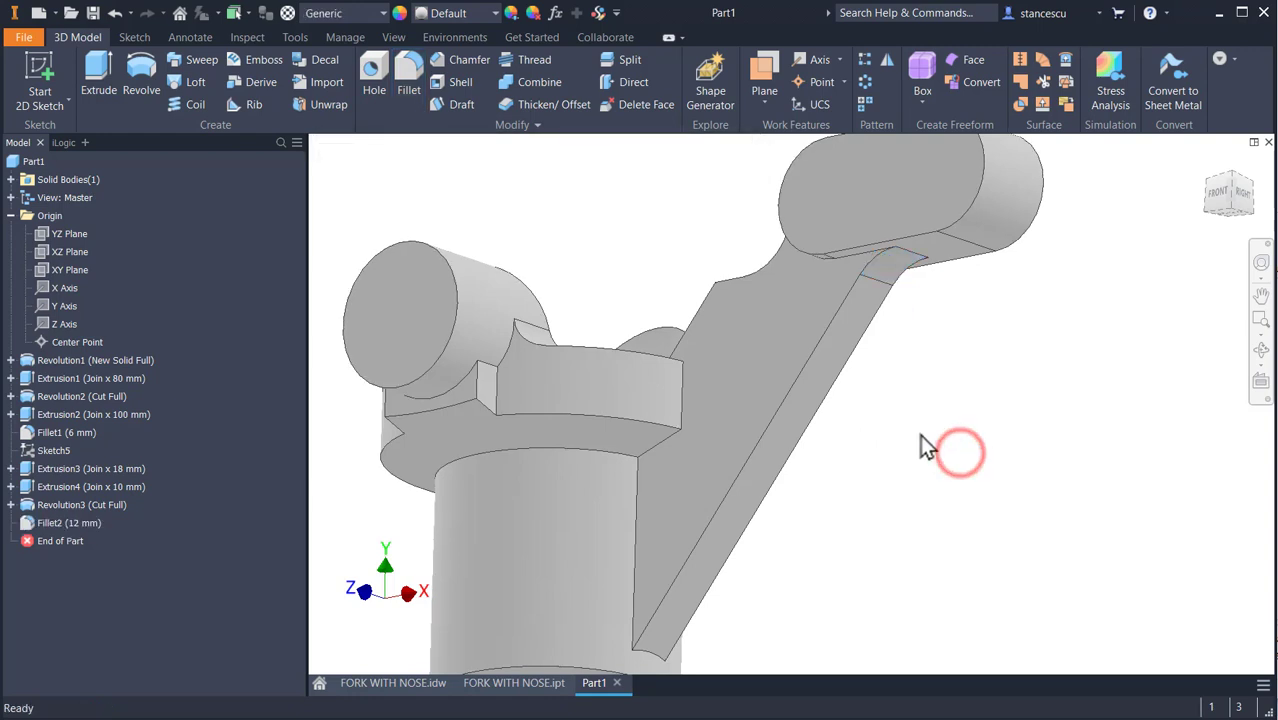
key("F6")
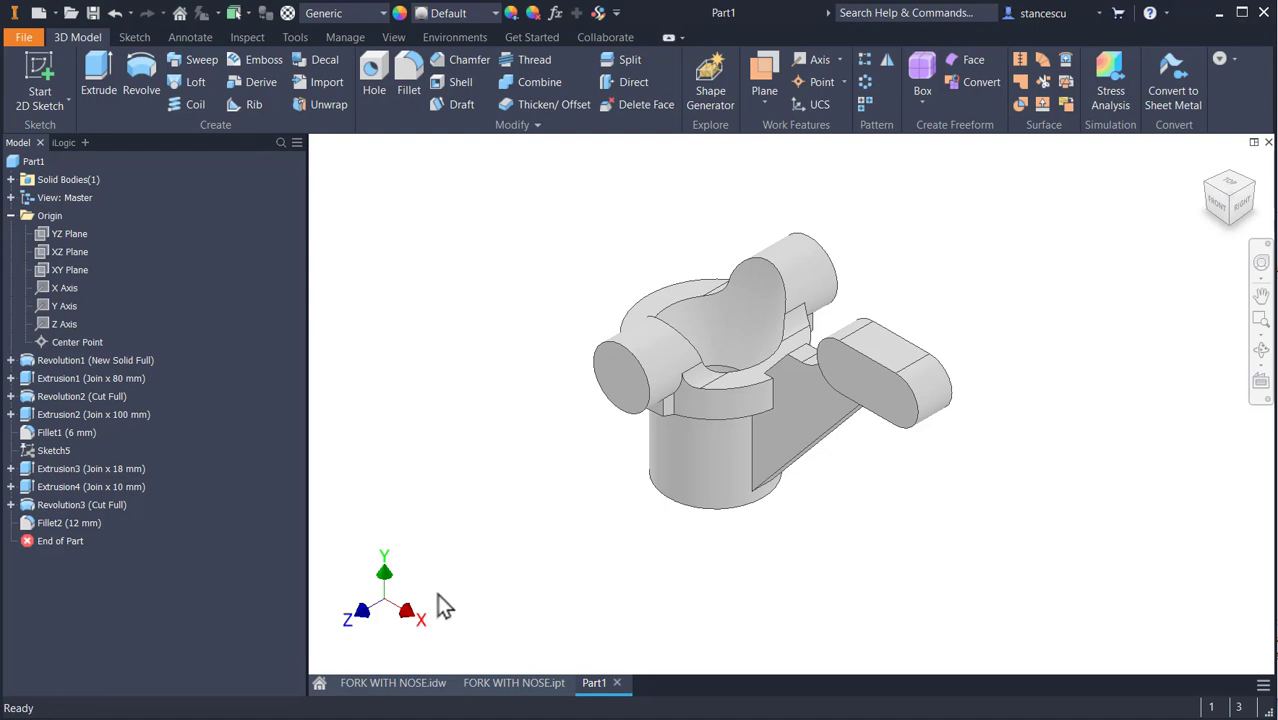
Return to FORK WITH NOSE.idw, check the Ø18 dimension and bring the side view into view
left_click(405, 683)
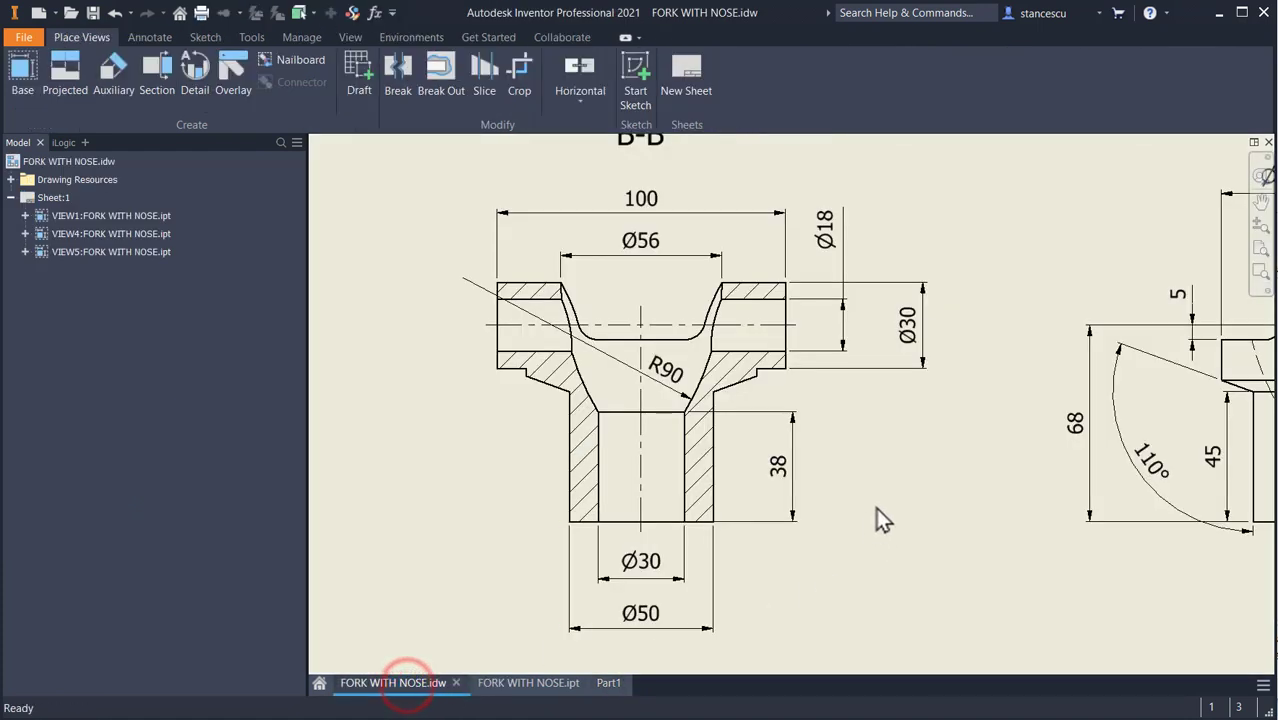
left_click(840, 236)
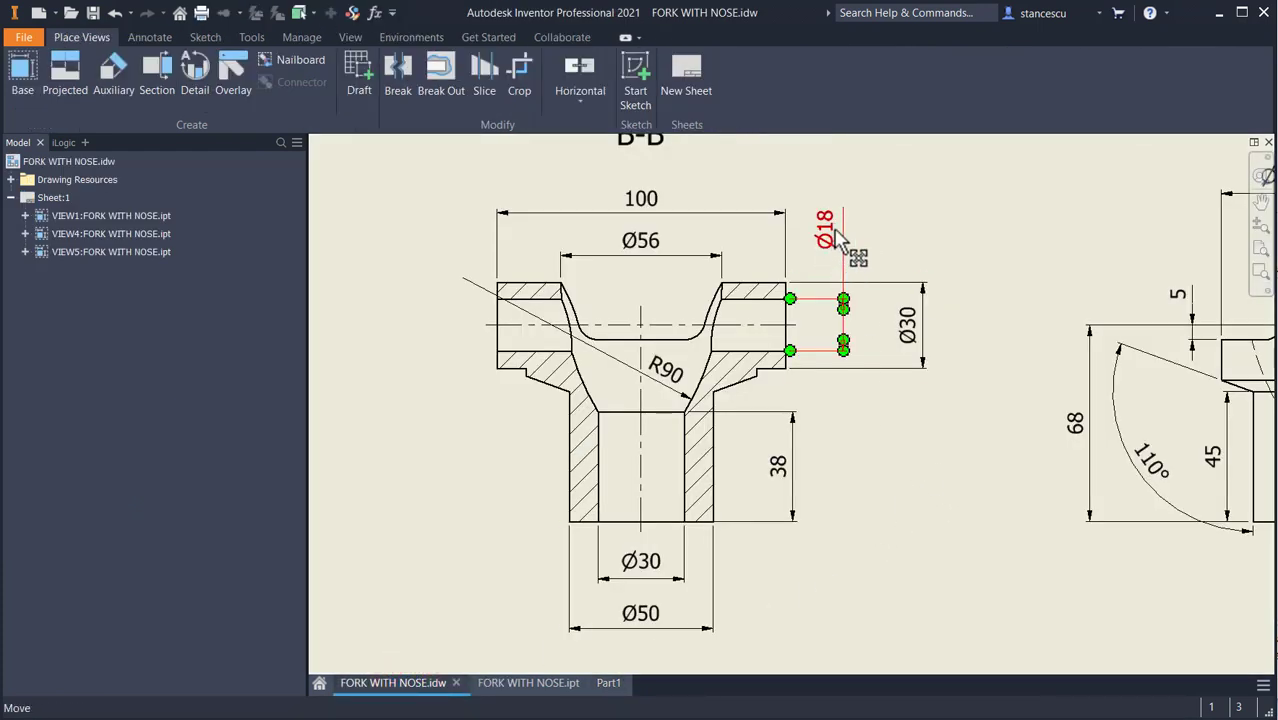
key("Escape")
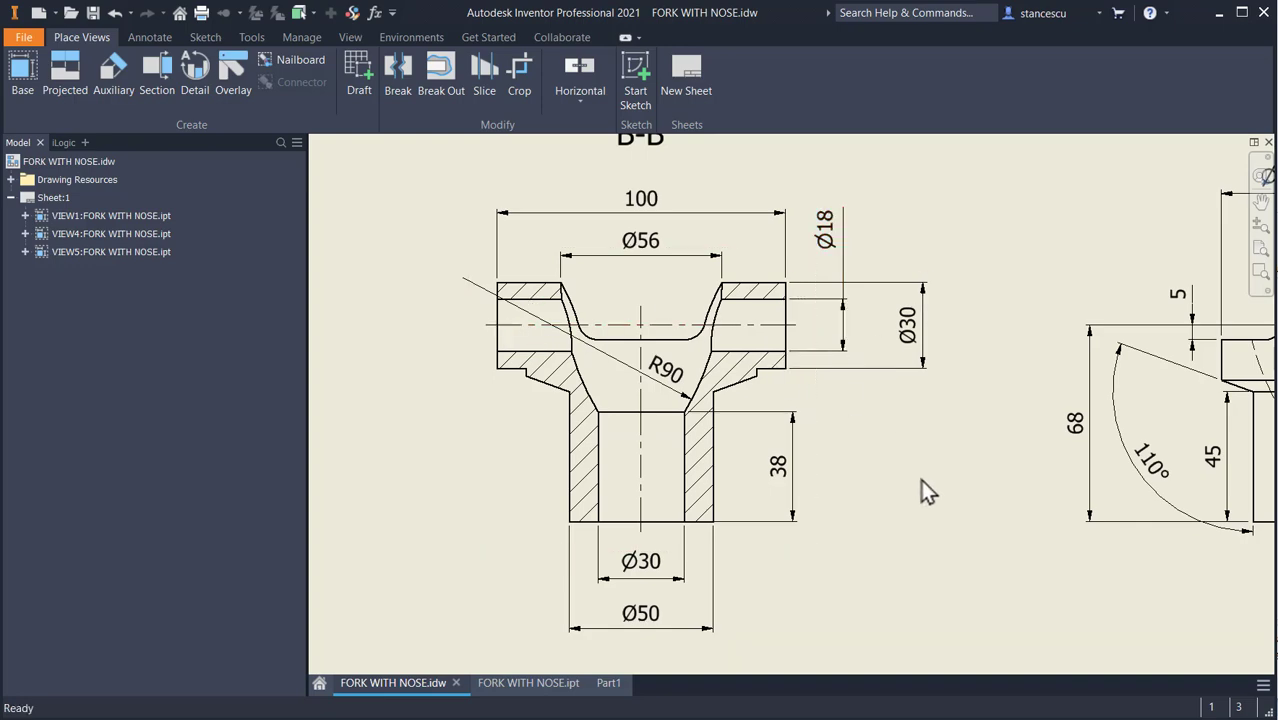
middle_click_drag(922, 489, 486, 532)
scroll(486, 532, "down", 2)
scroll(826, 398, "up", 2)
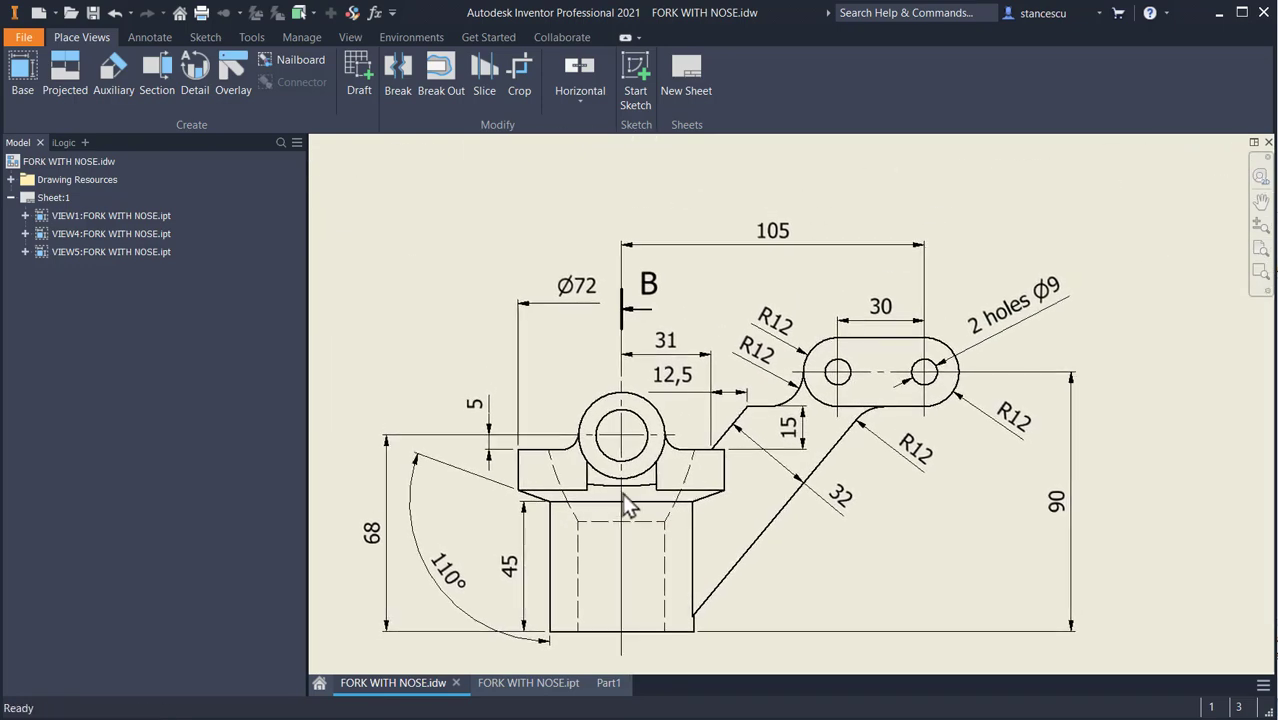
left_click(914, 406)
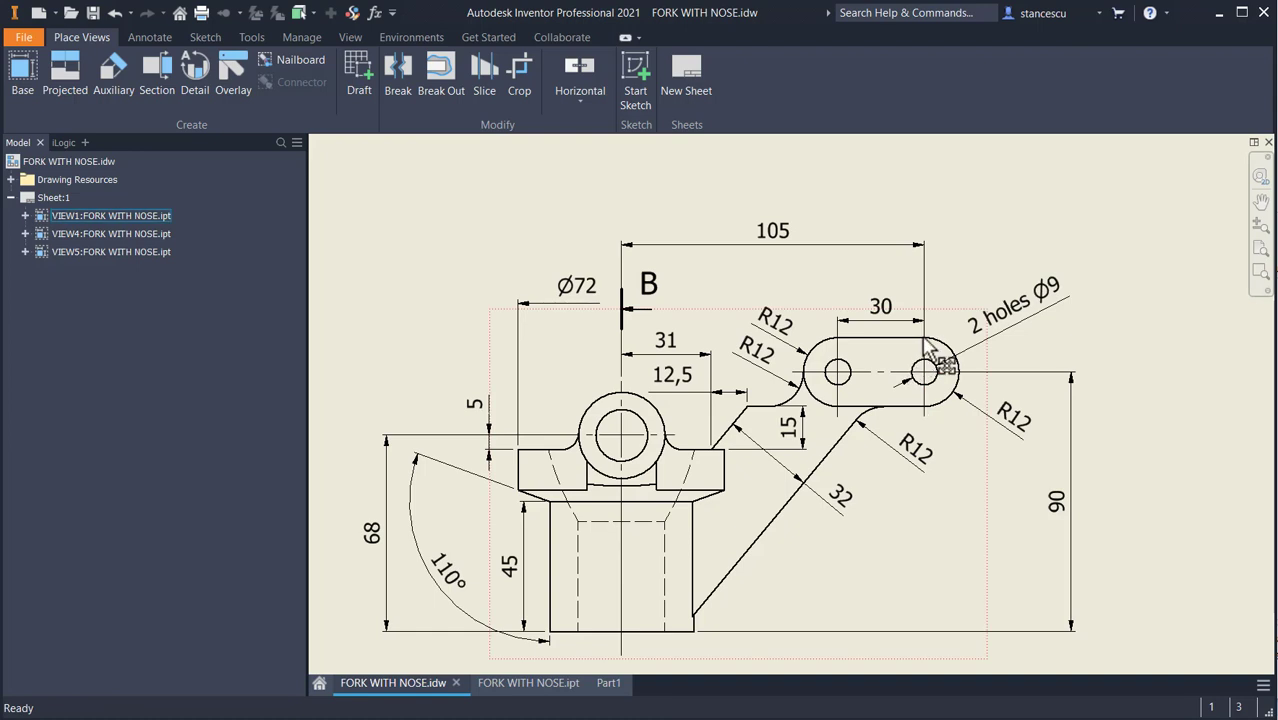
key("Escape")
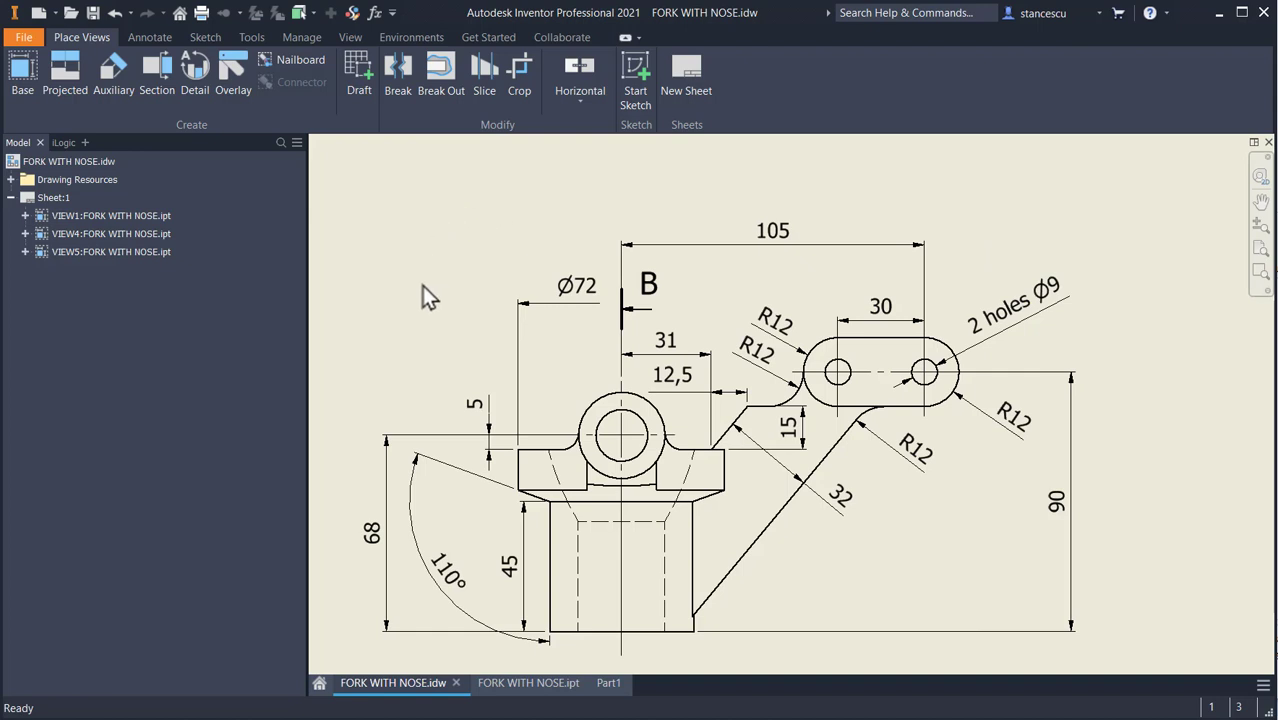
In Part1, bore a Ø18 mm through-all hole concentric with the cylinder's end face
left_click(599, 683)
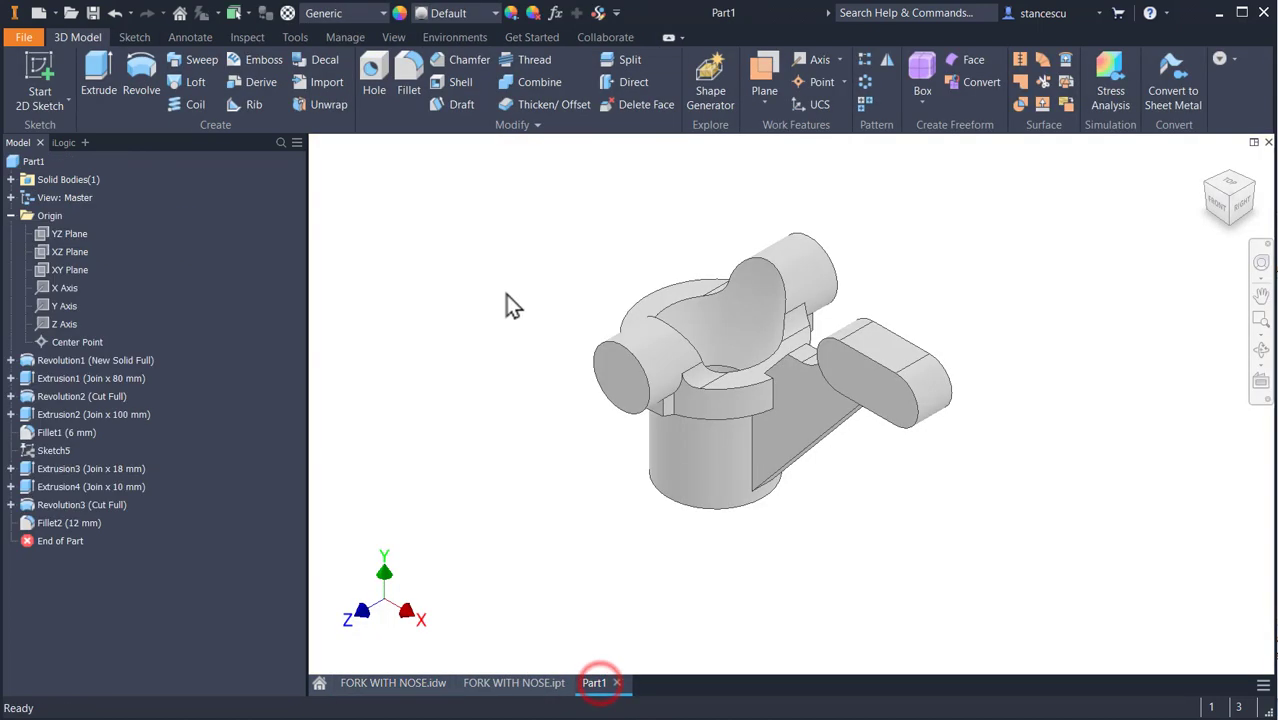
left_click(375, 71)
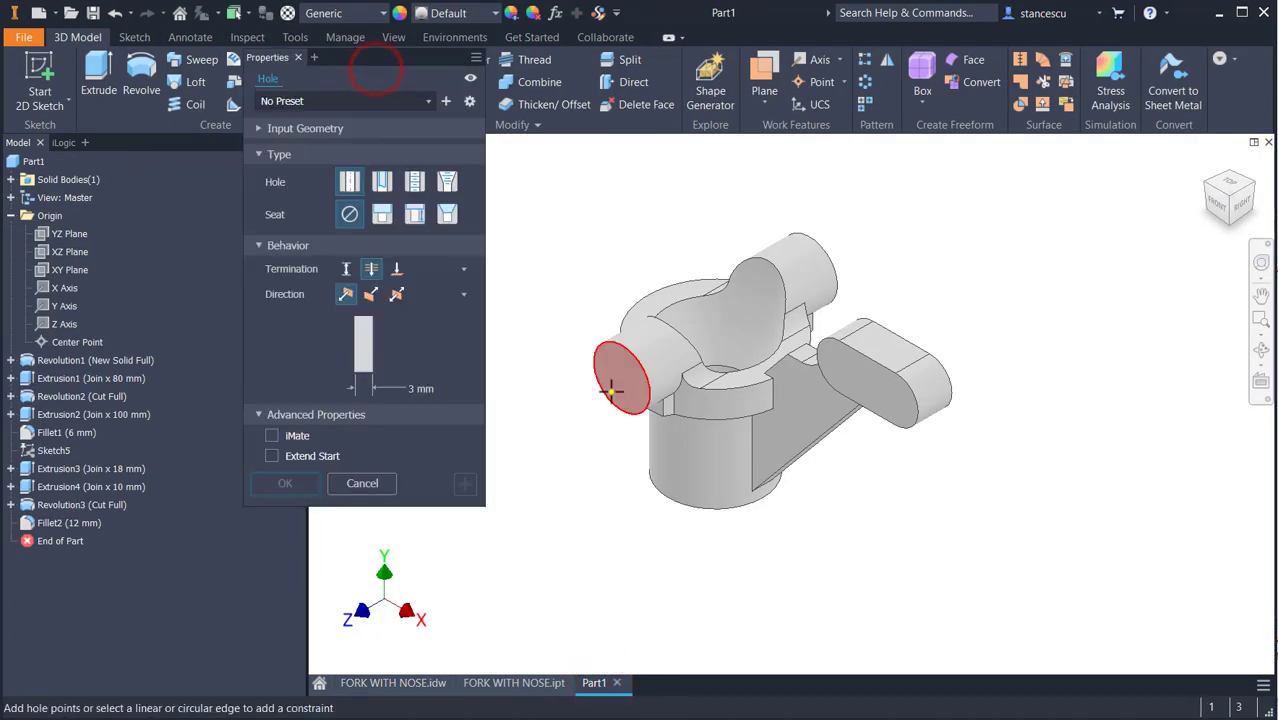
left_click(608, 390)
left_click(638, 352)
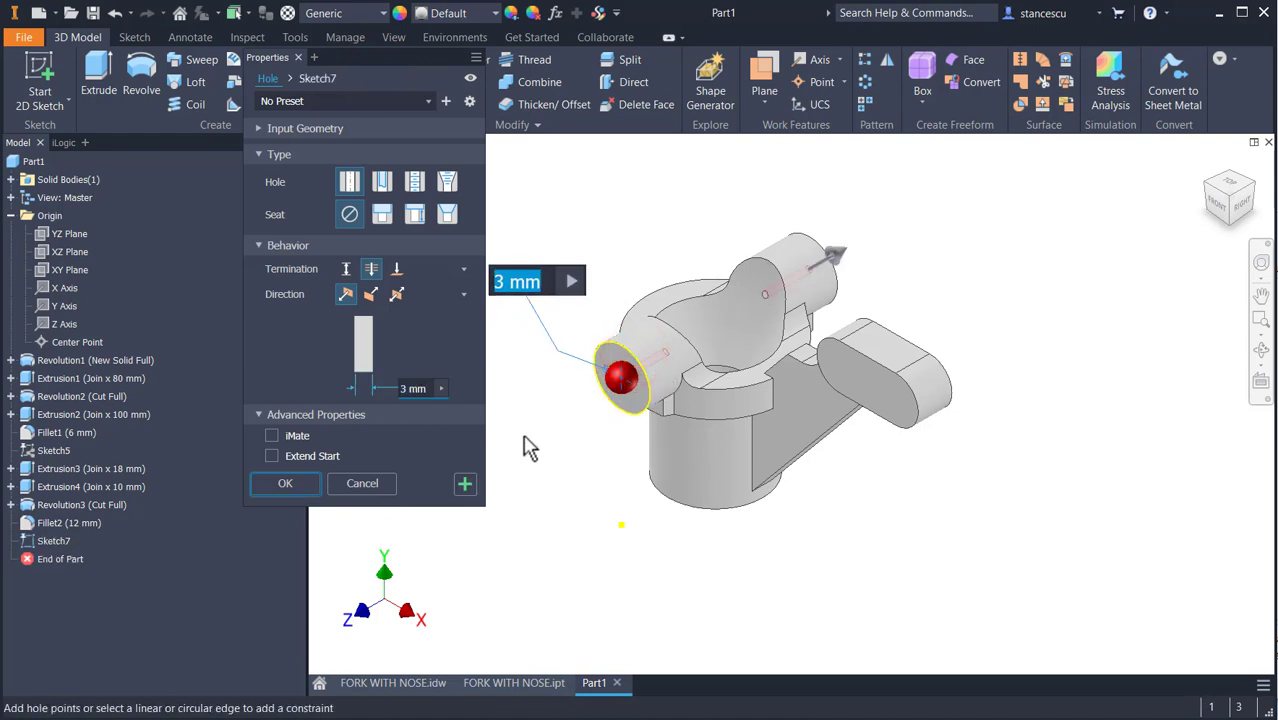
type("18")
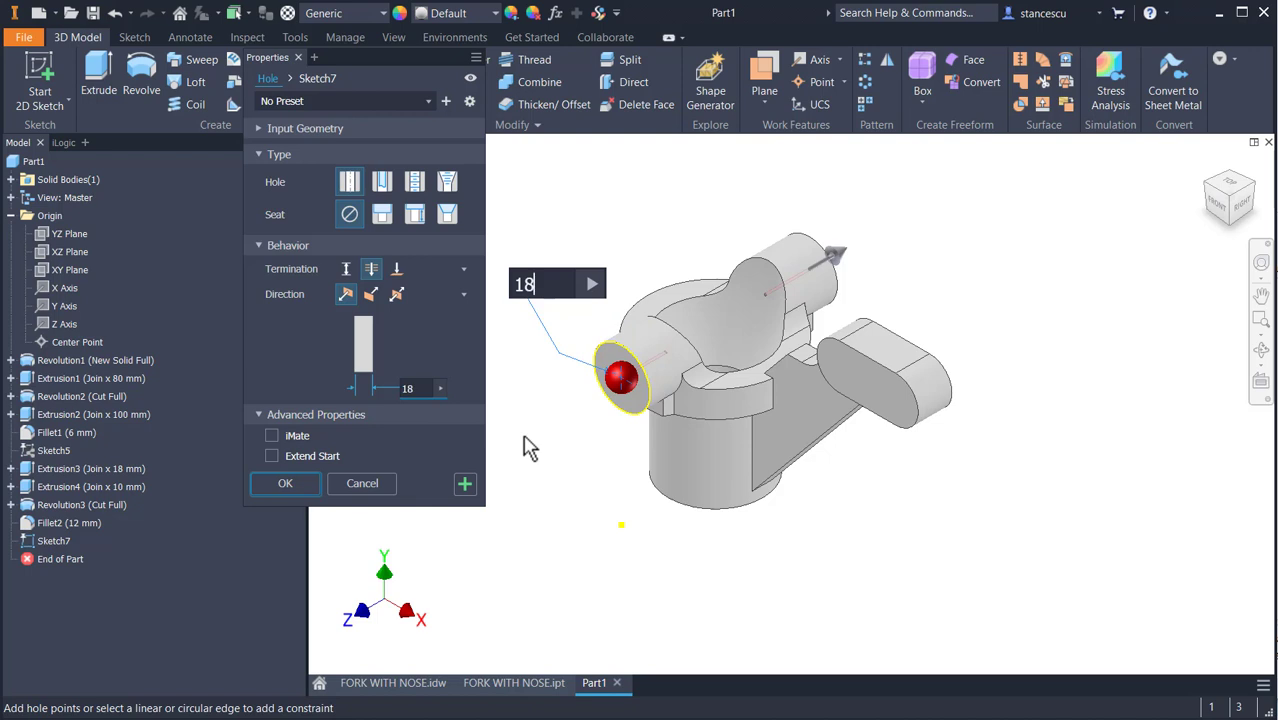
key("Return")
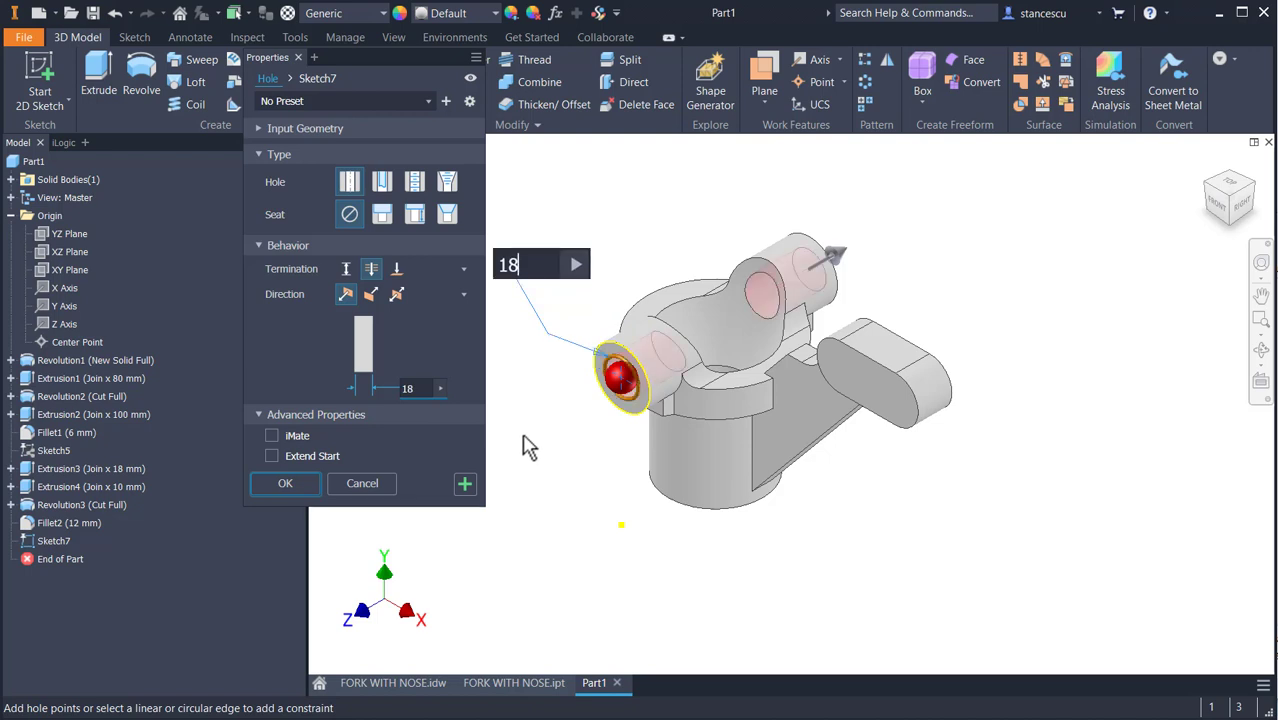
key("Return")
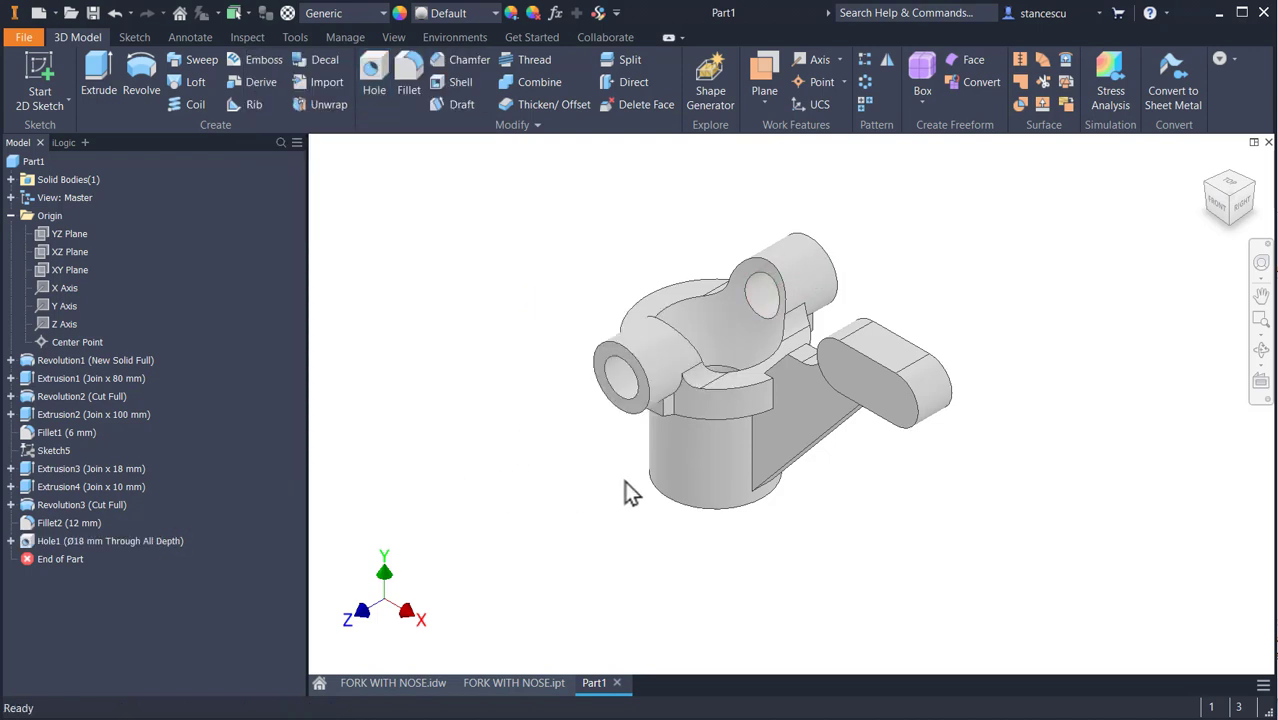
Sketch on the slotted arm face, then cut a Ø9 mm through hole at the slot's arc centre
left_click(893, 390)
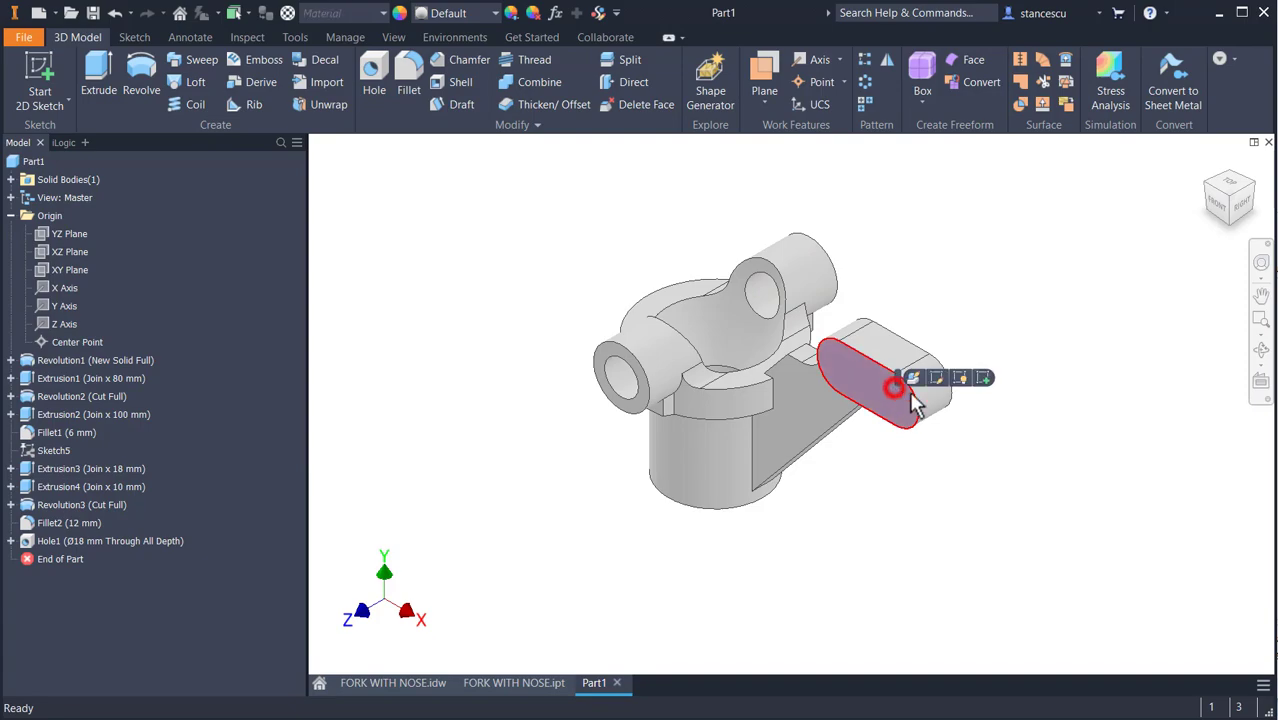
left_click(983, 379)
left_click(1013, 75)
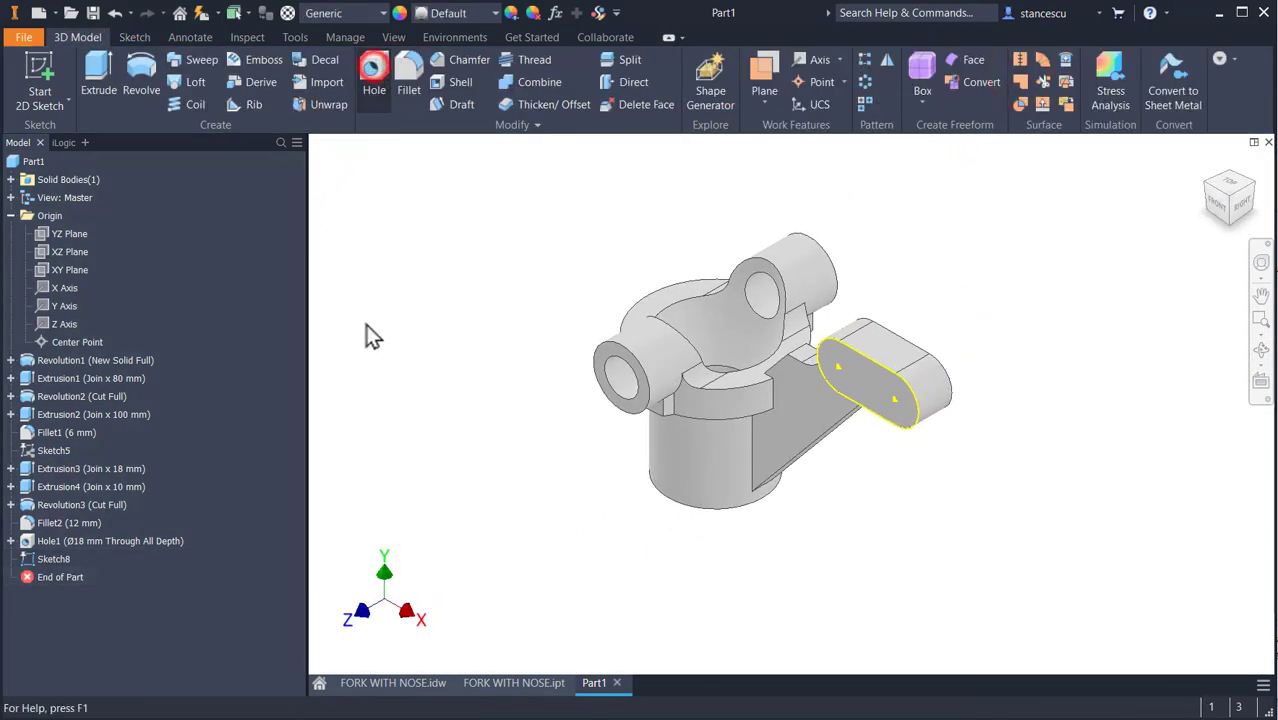
left_click(831, 366)
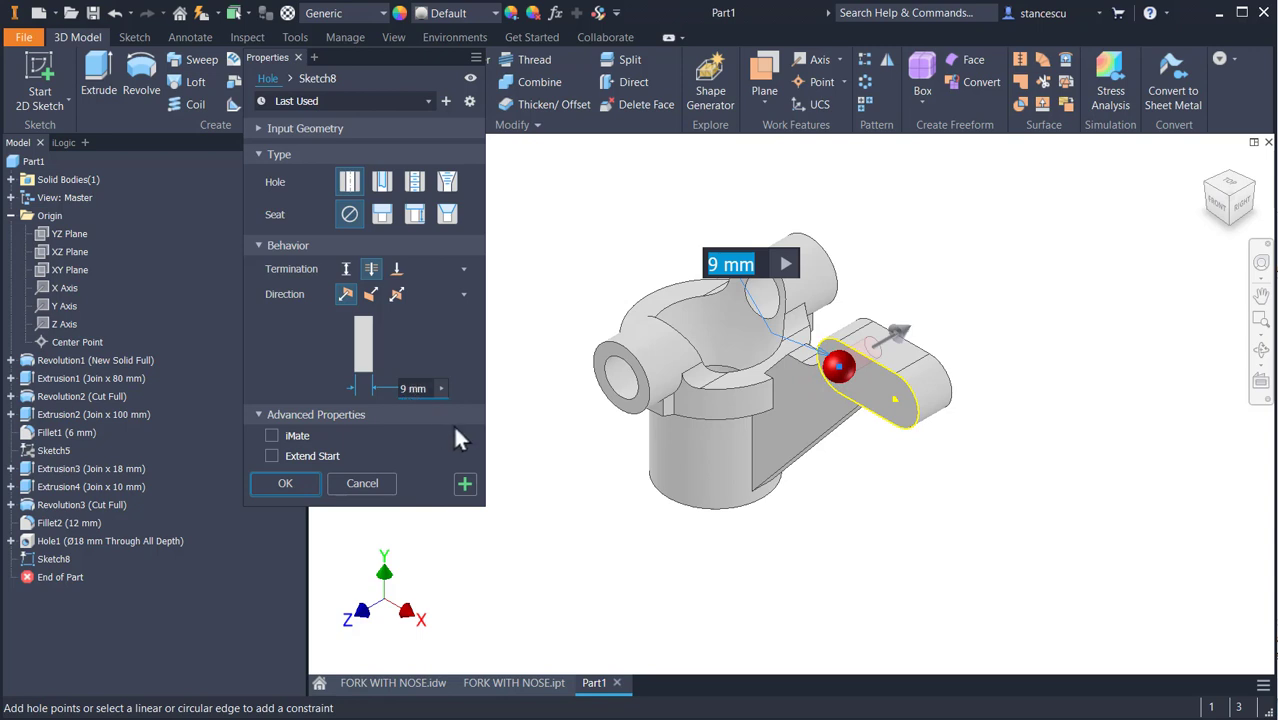
left_click(895, 402)
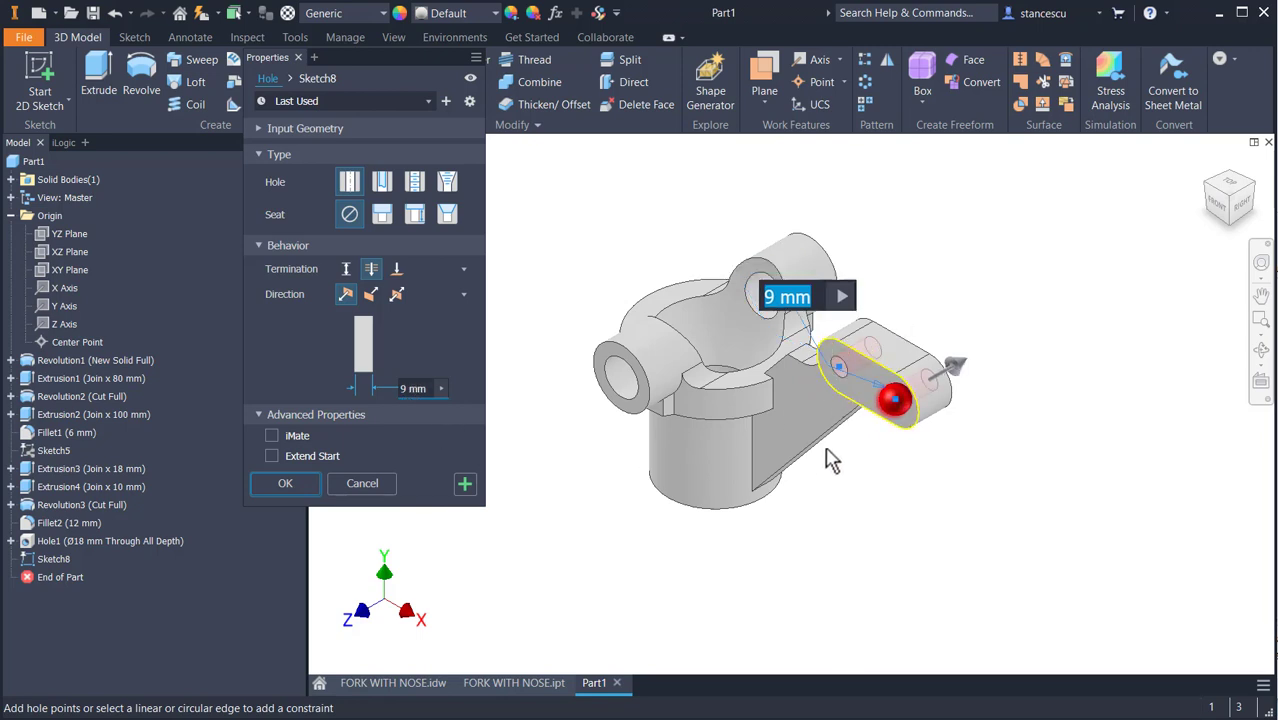
left_click(281, 483)
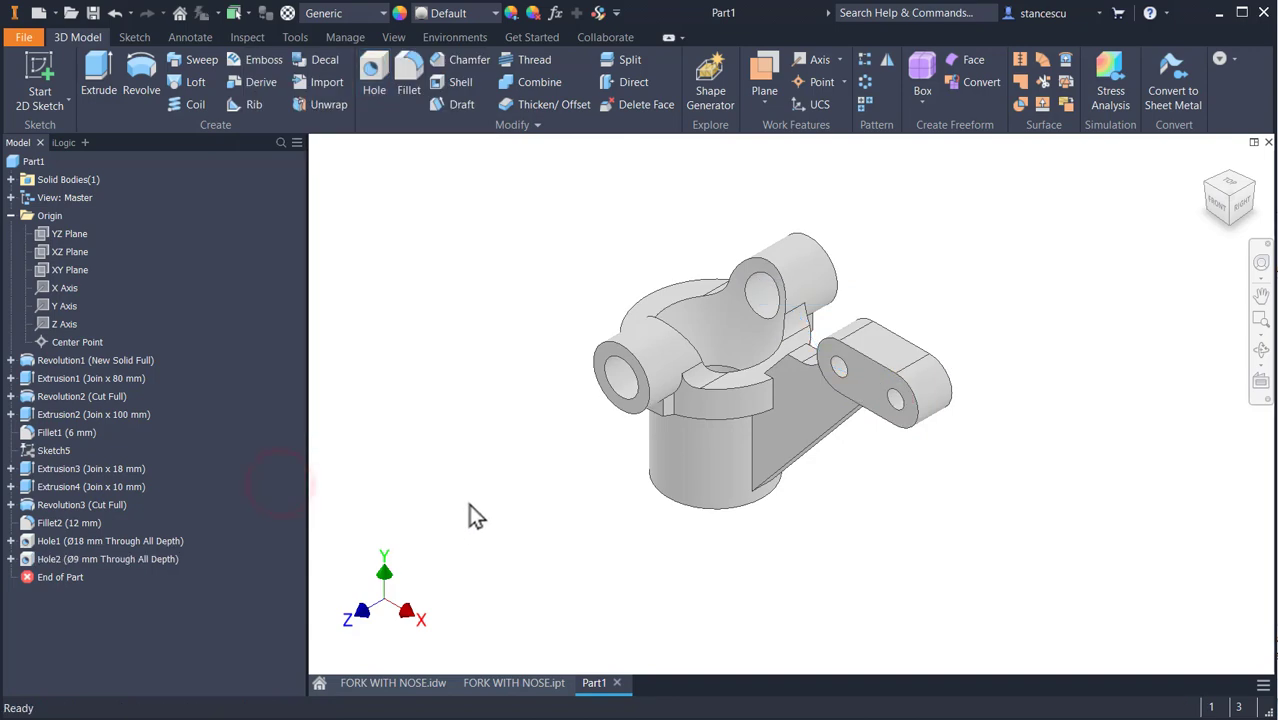
Set the part material to Steel, Cast
middle_click_drag(430, 450, 490, 497, "shift")
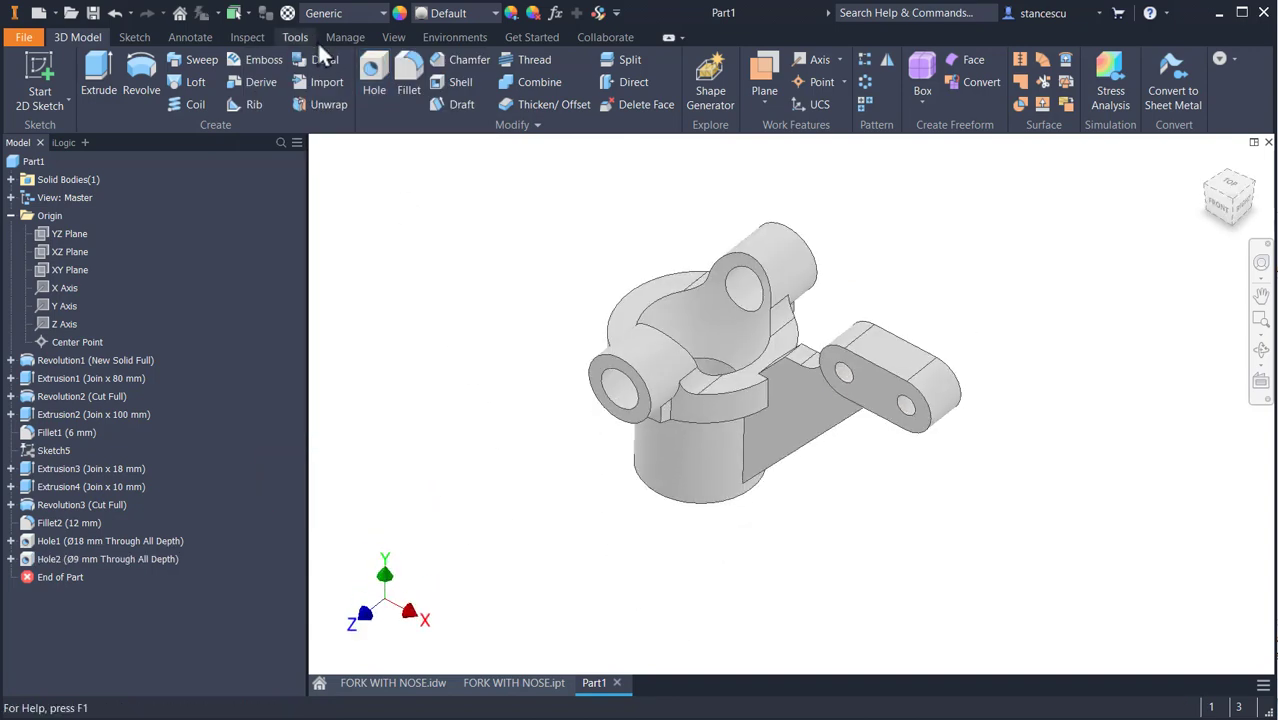
left_click(354, 13)
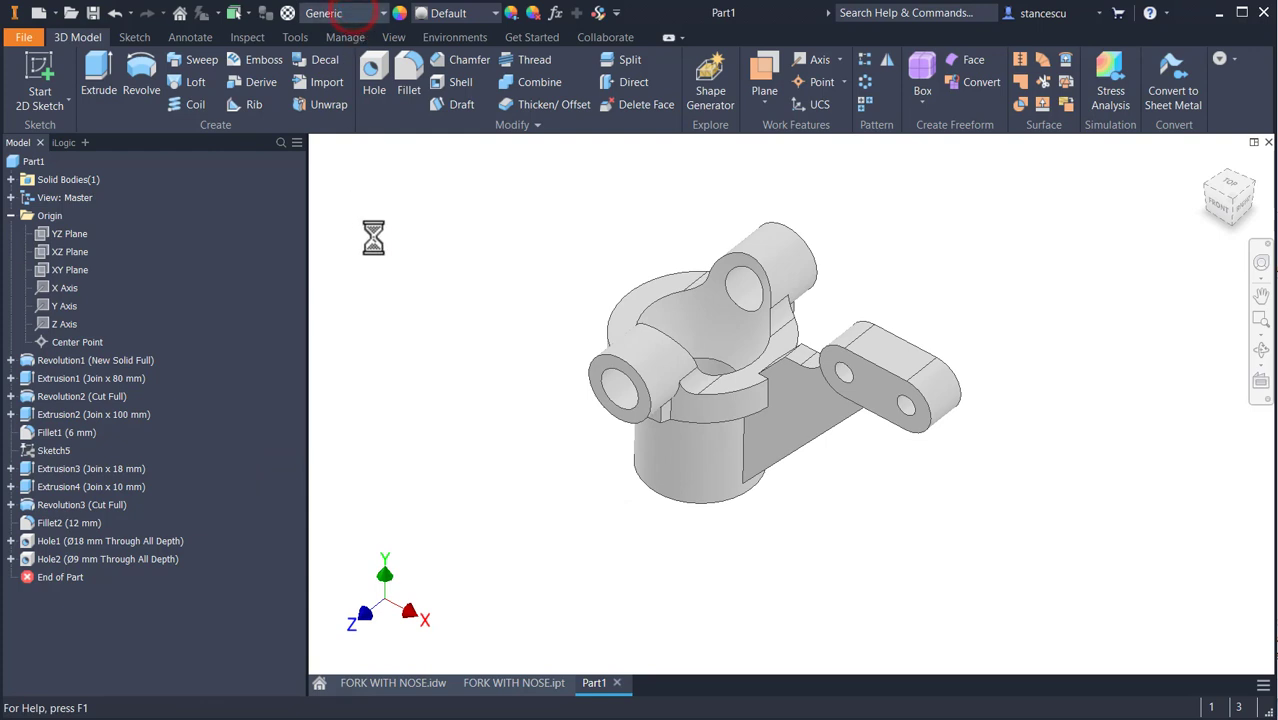
scroll(406, 294, "down", 5)
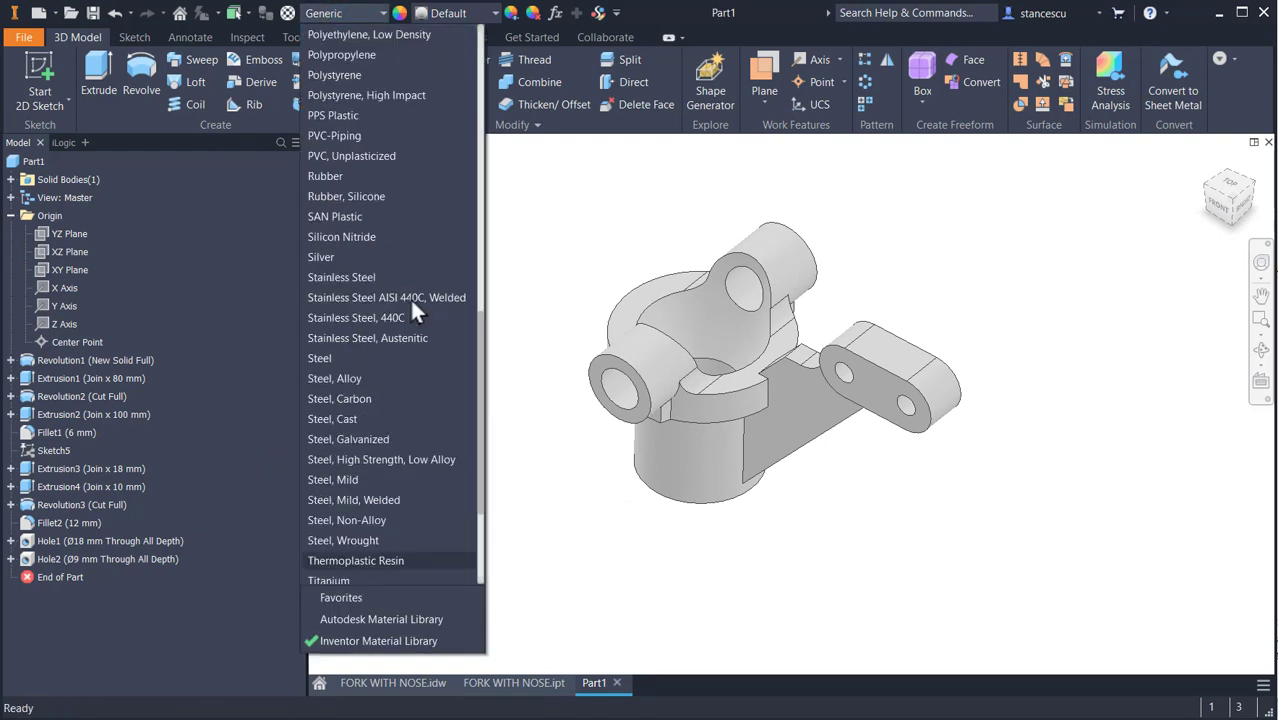
left_click(369, 416)
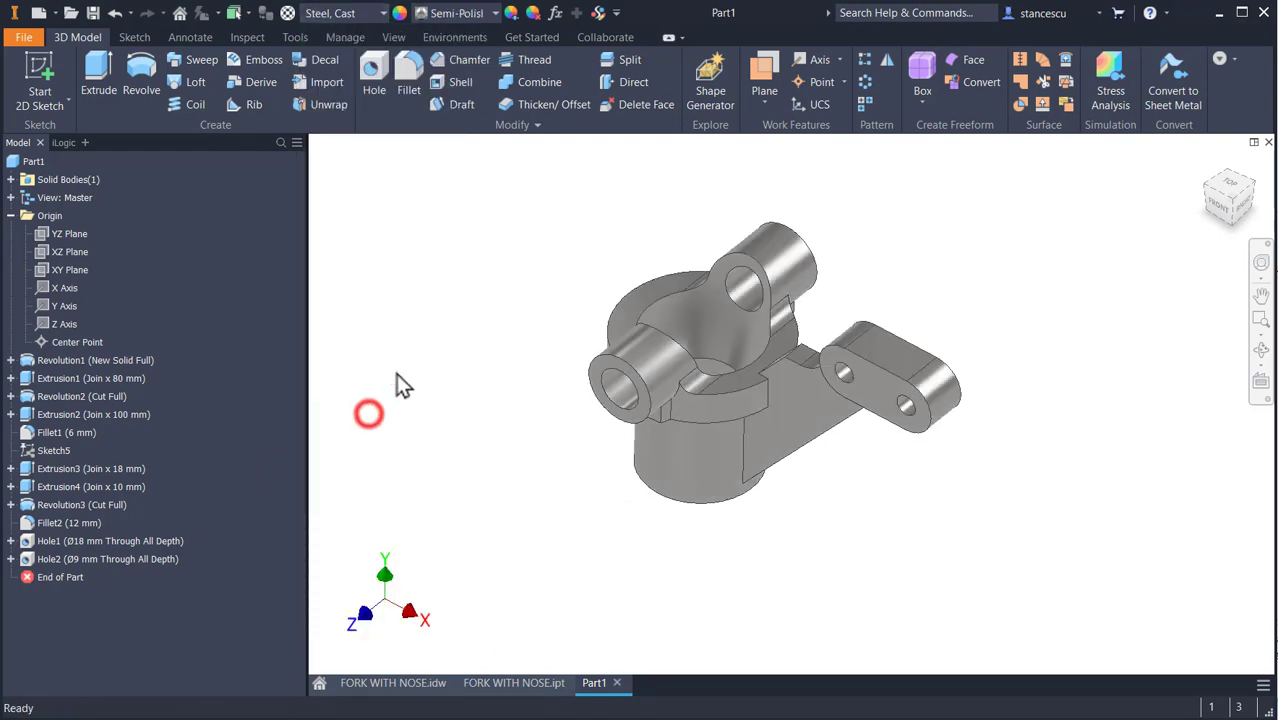
Try the Steel - Polished appearance, then settle on Steel - Cast for the part
left_click(472, 14)
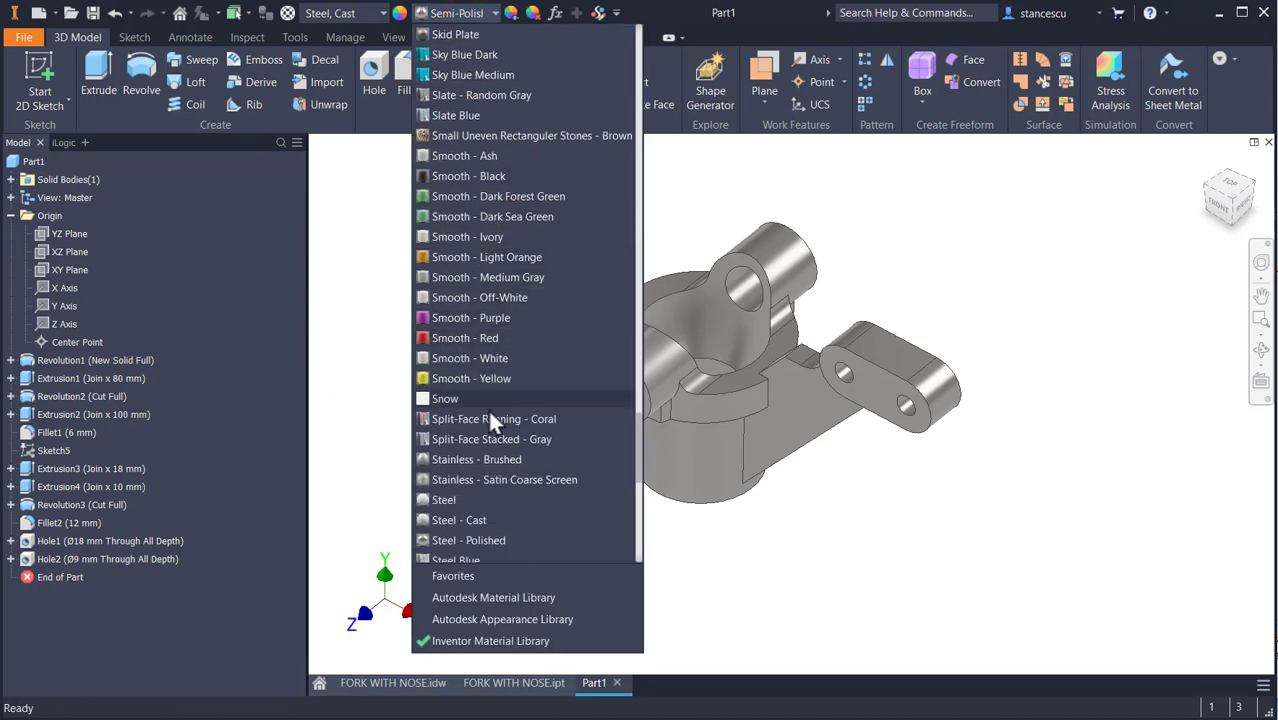
left_click(489, 541)
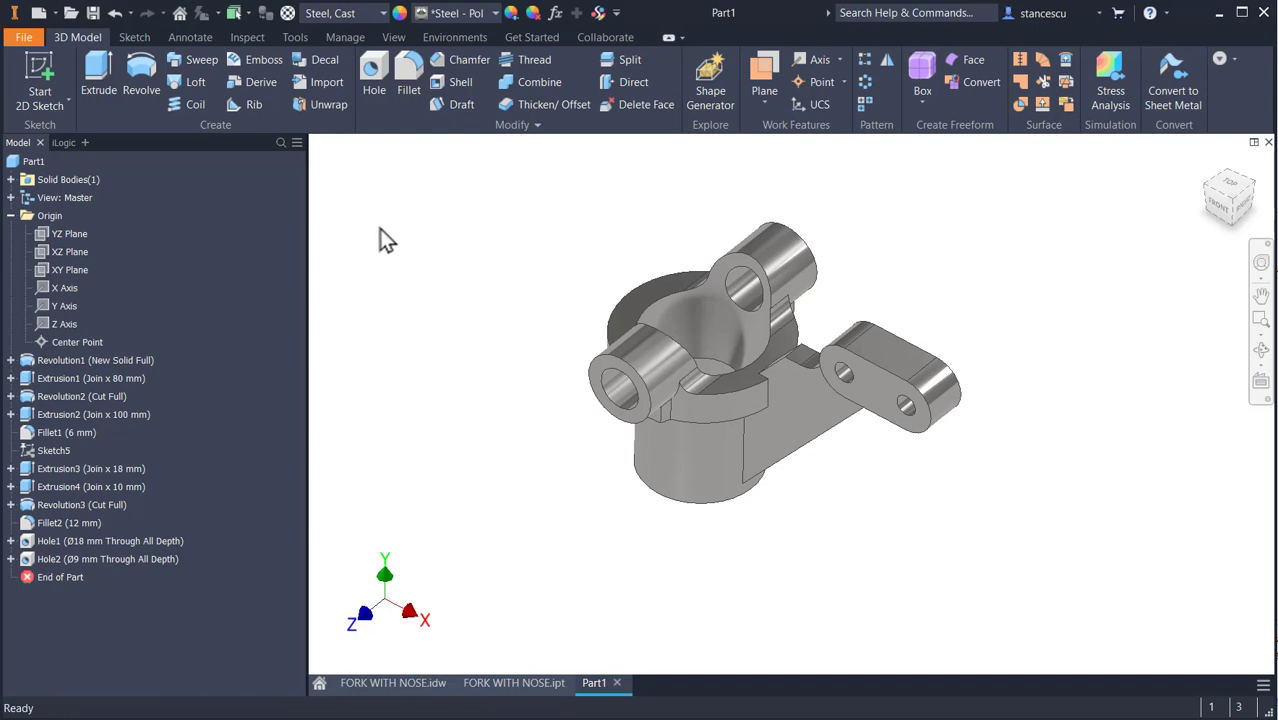
left_click(493, 13)
scroll(466, 469, "down", 1)
scroll(464, 430, "up", 1)
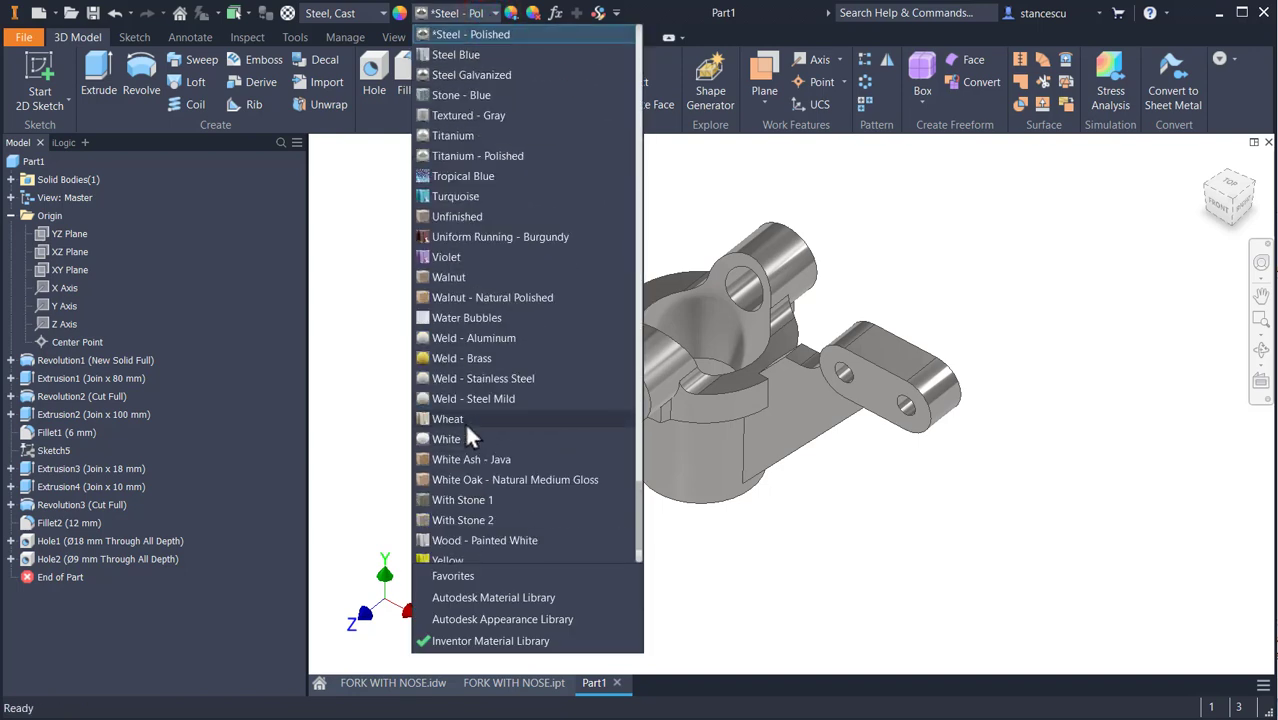
scroll(484, 114, "up", 1)
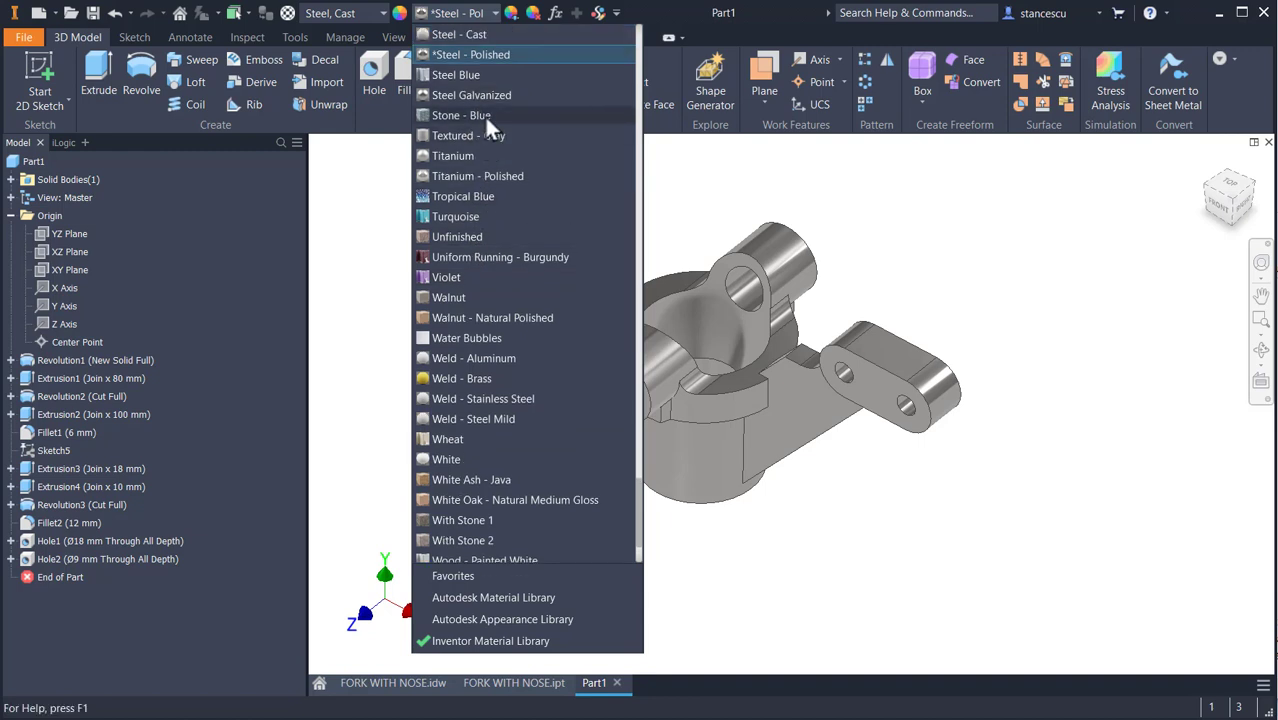
left_click(482, 32)
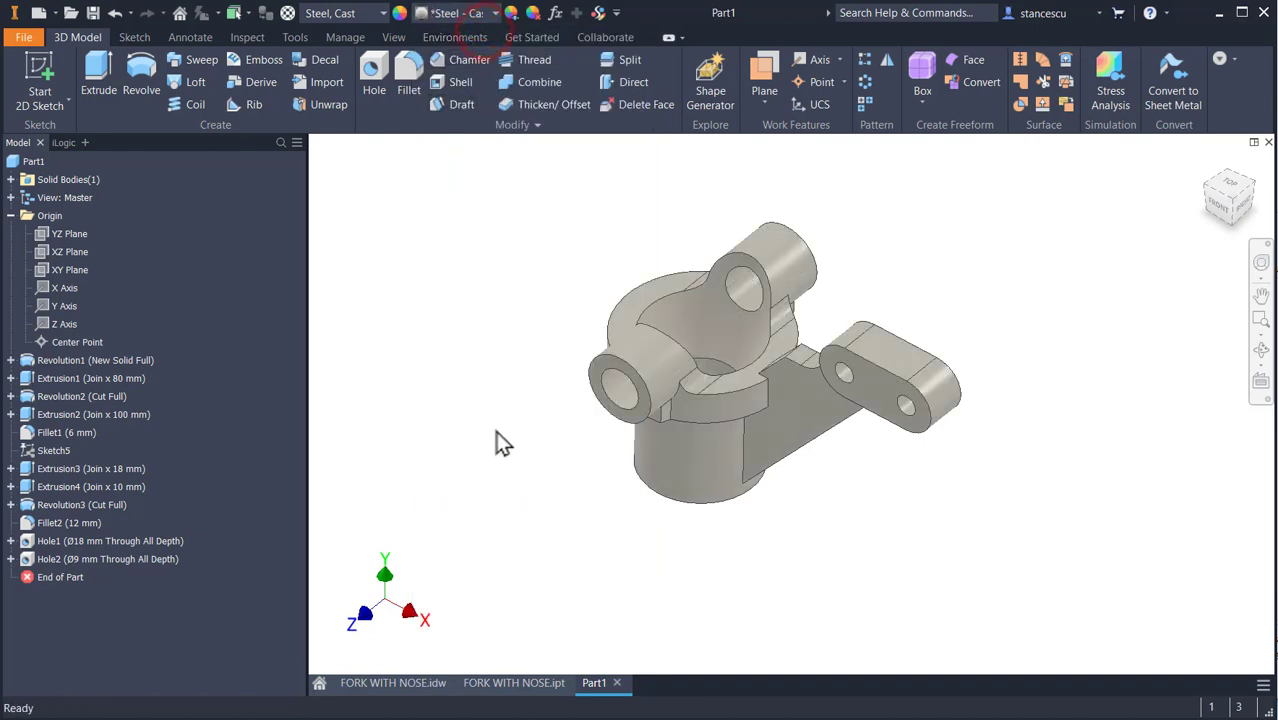
scroll(553, 413, "up", 3)
Select the machined faces: saddle, bore, both boss end rings, lug faces and lug hole
middle_click_drag(565, 415, 440, 506)
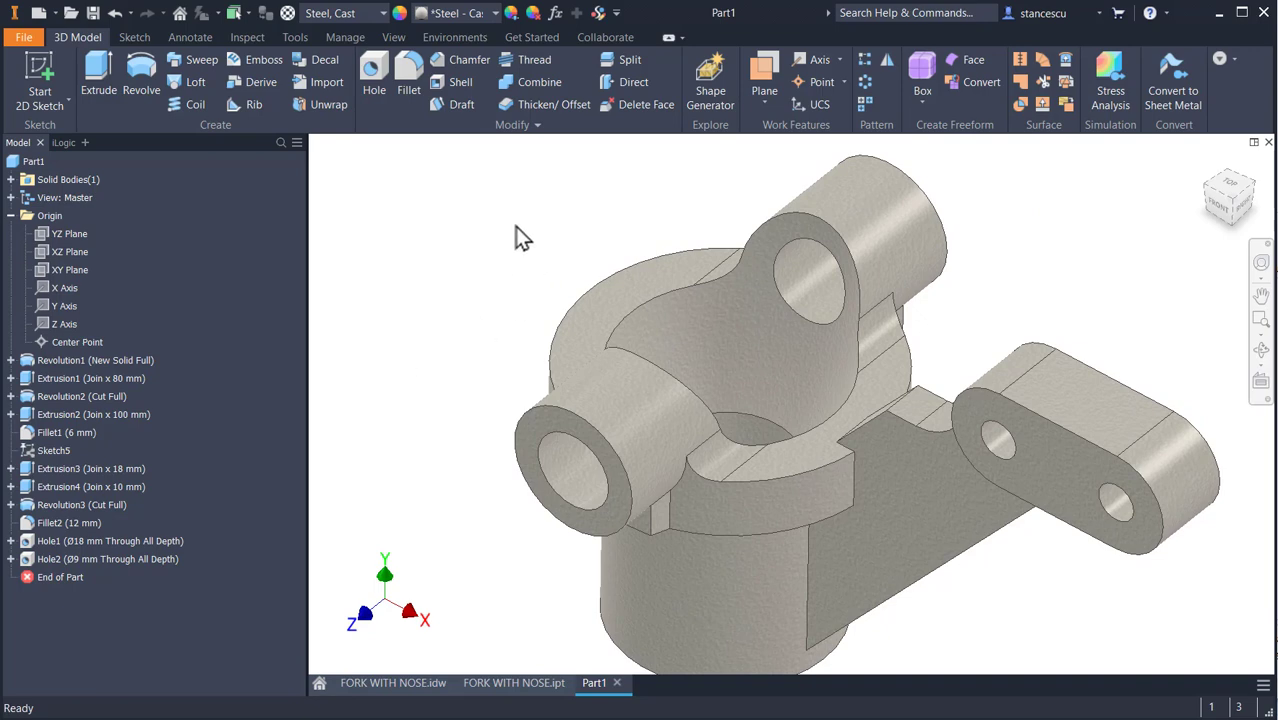
left_click(750, 332)
left_click(795, 278, "ctrl")
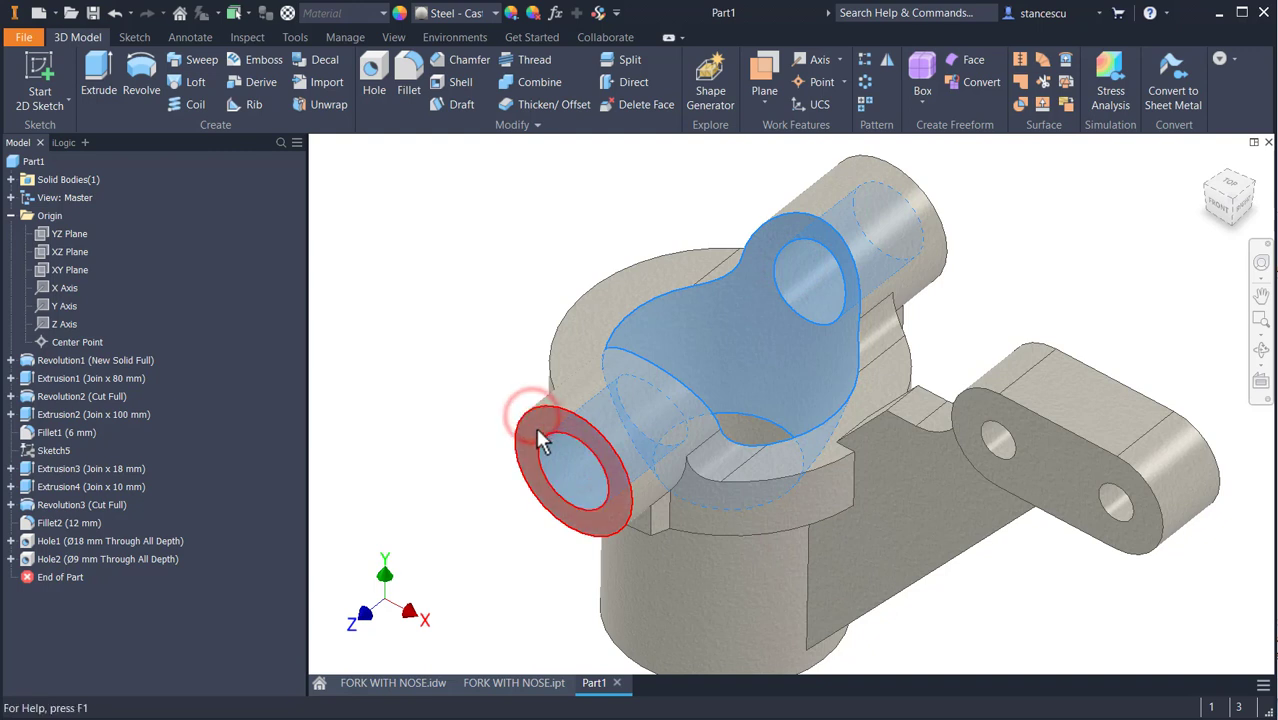
left_click(535, 428, "ctrl")
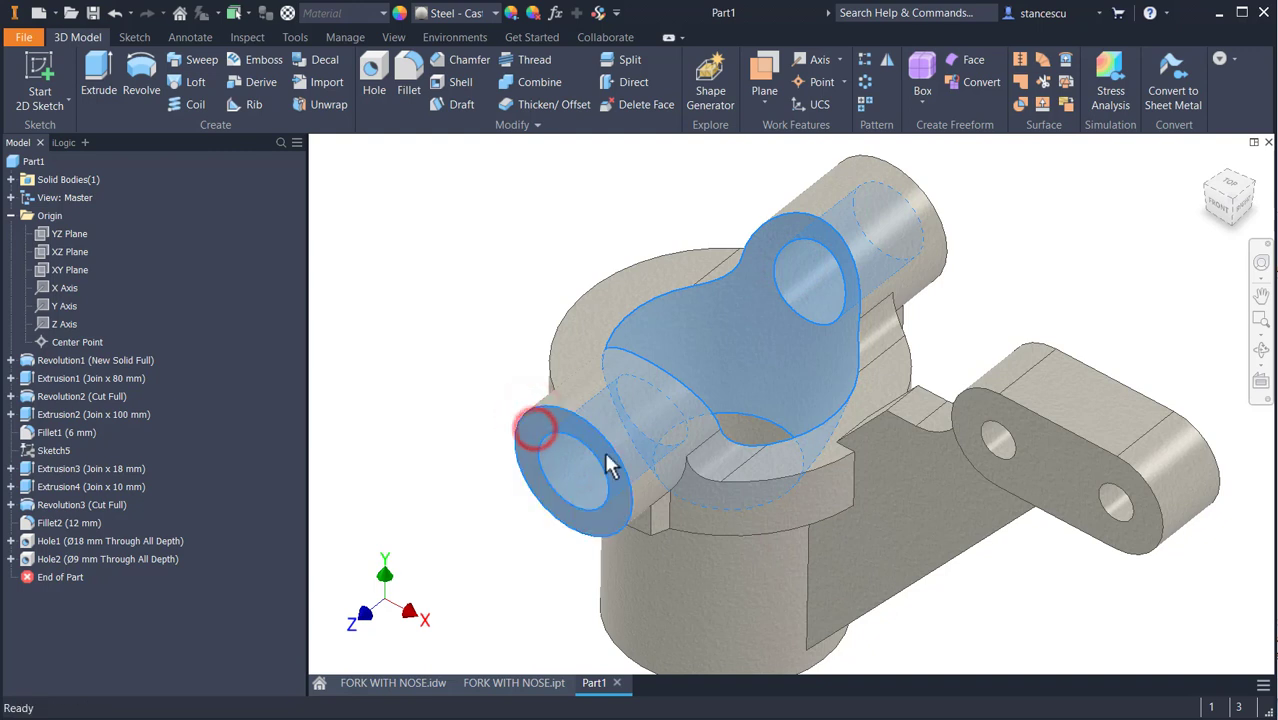
left_click(1031, 478, "ctrl")
left_click(1000, 430, "ctrl")
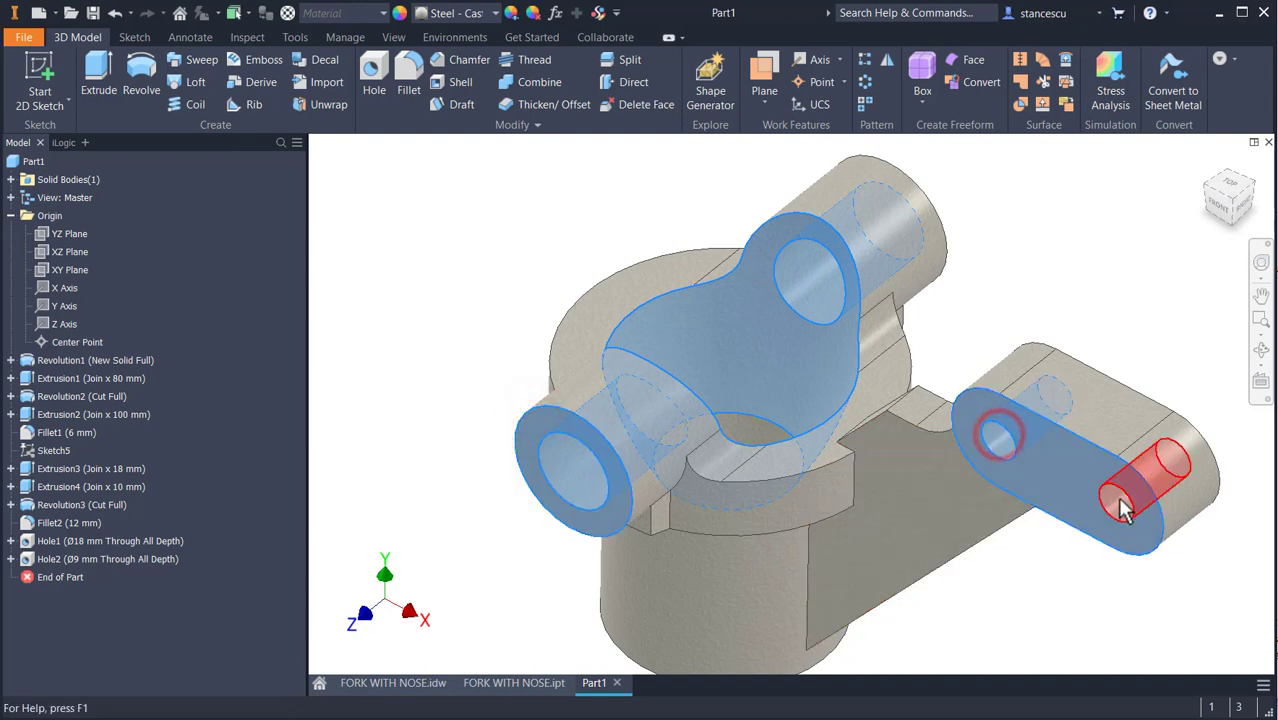
middle_click_drag(934, 495, 1200, 408, "shift")
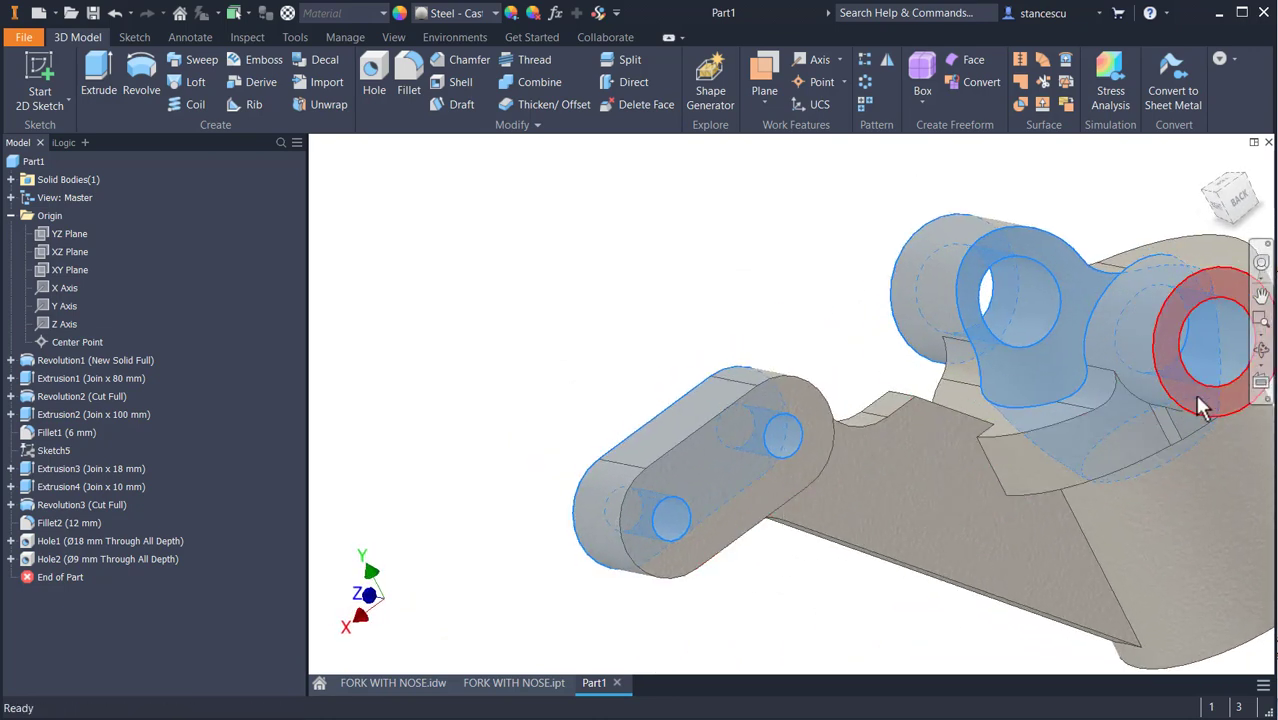
left_click(1198, 406, "ctrl")
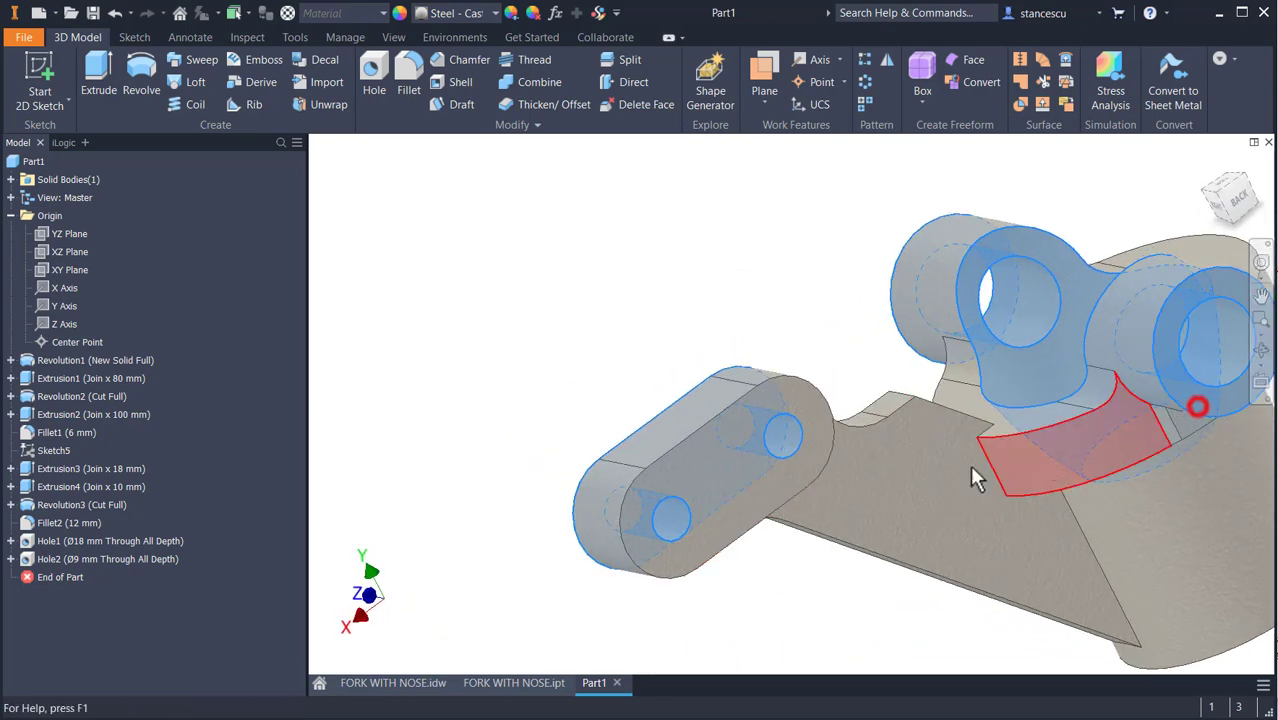
middle_click_drag(971, 466, 950, 563, "shift")
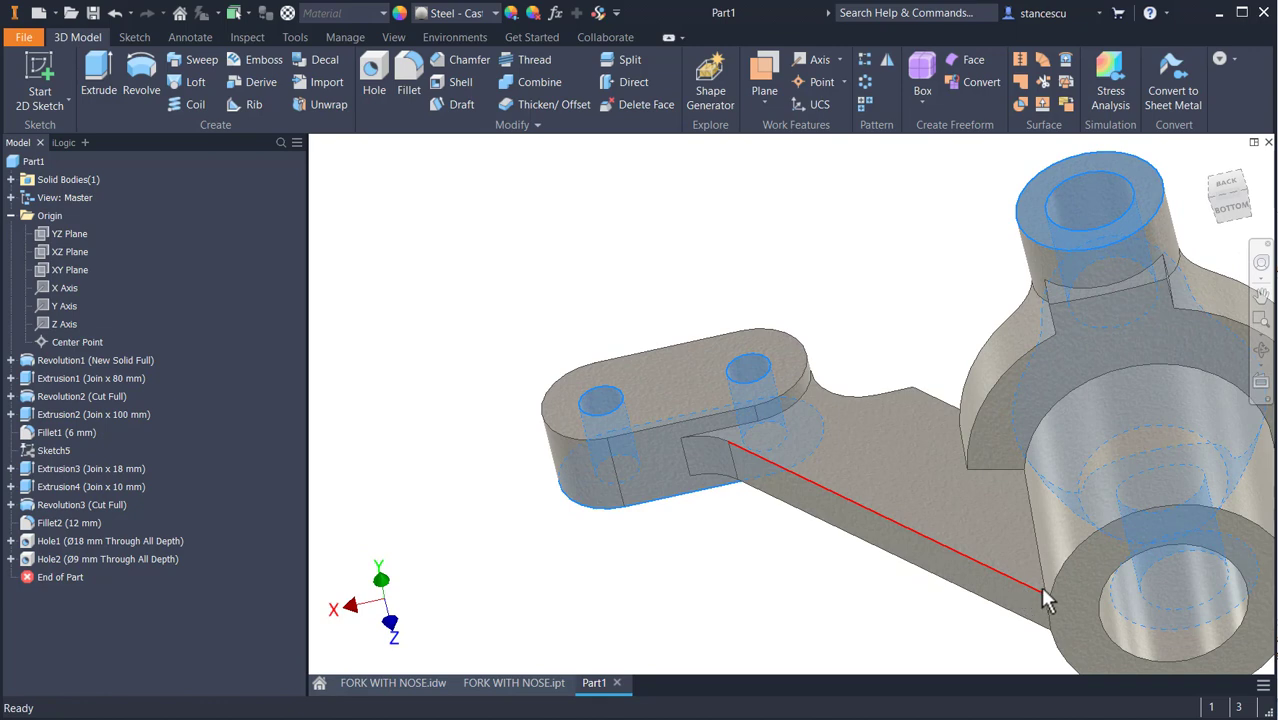
left_click(1151, 631, "ctrl")
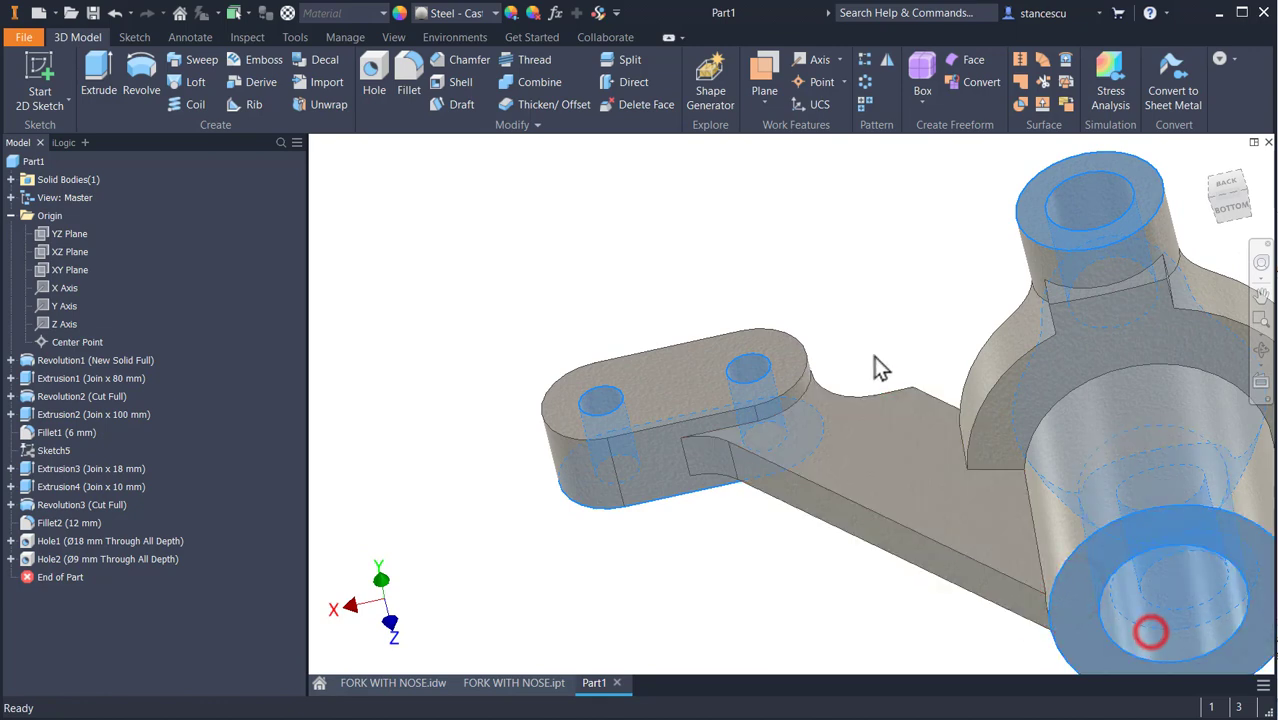
mouse_move(878, 368)
middle_mouse_down("shift")
mouse_move(1004, 361)
mouse_move(796, 432)
middle_mouse_up("shift")
left_click(794, 426, "ctrl")
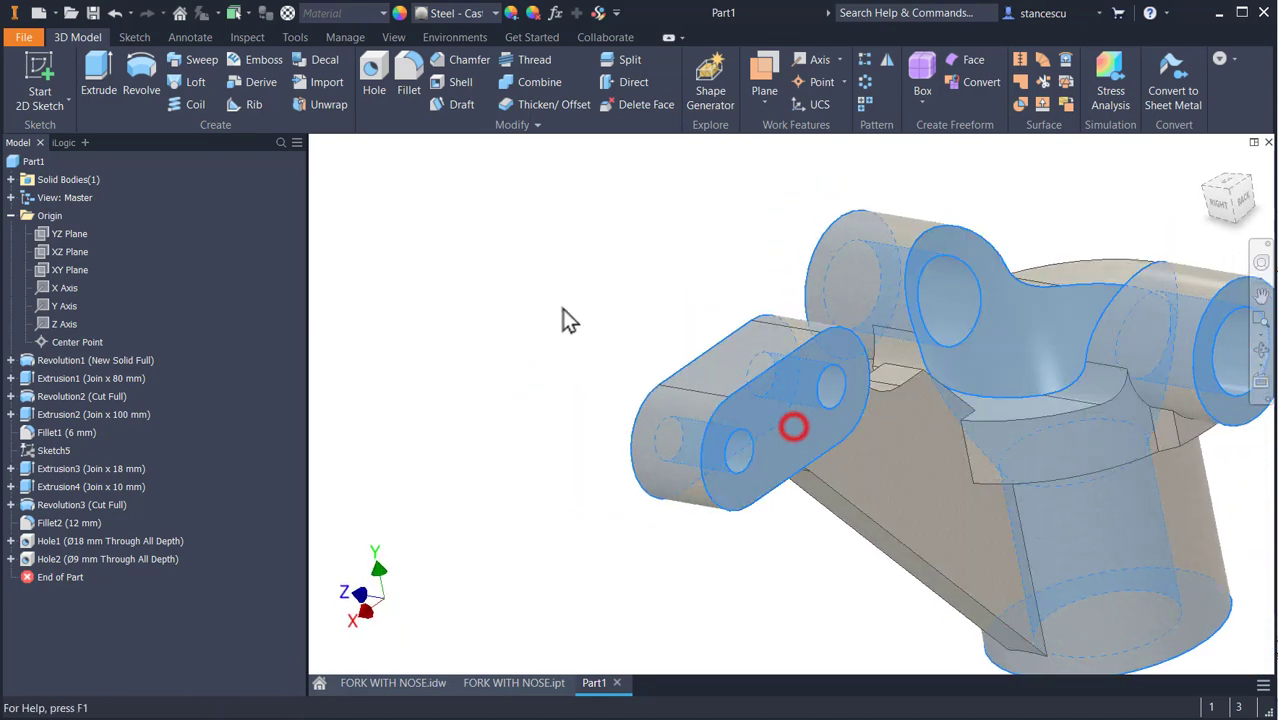
middle_click_drag(563, 310, 568, 359, "shift")
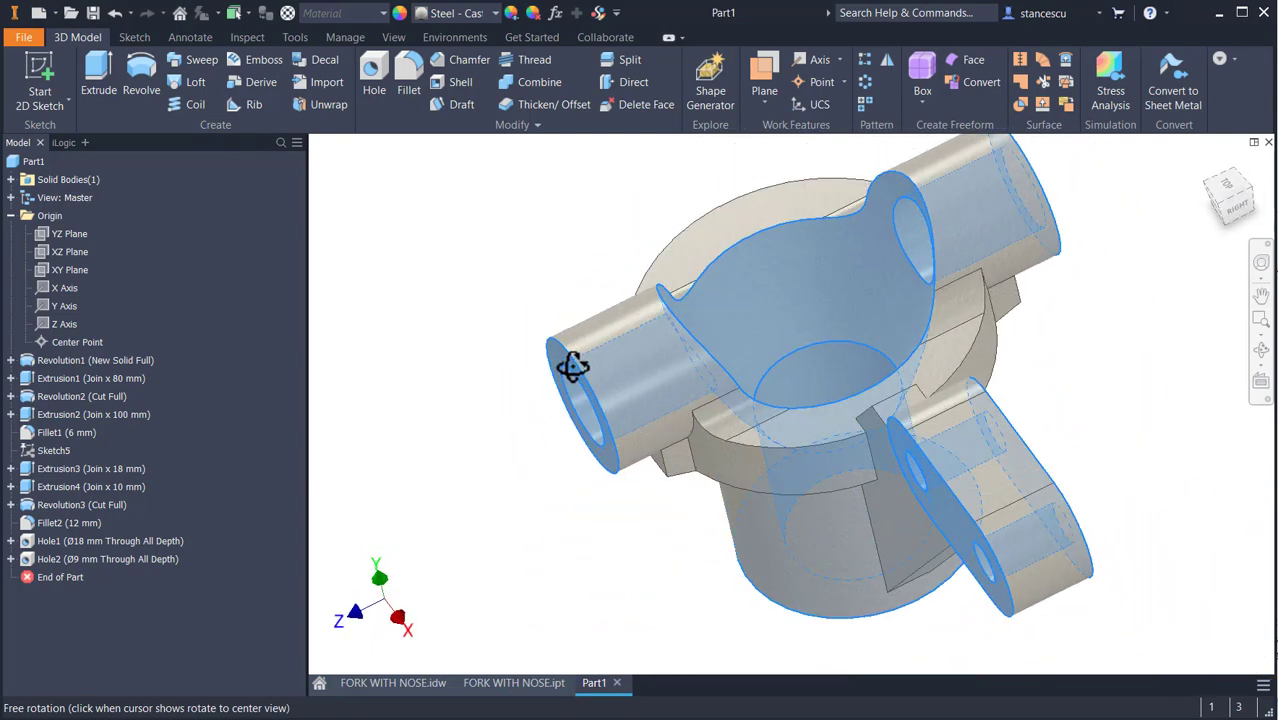
Give the selected faces the Steel - Polished appearance and return to the Home view
left_click(495, 14)
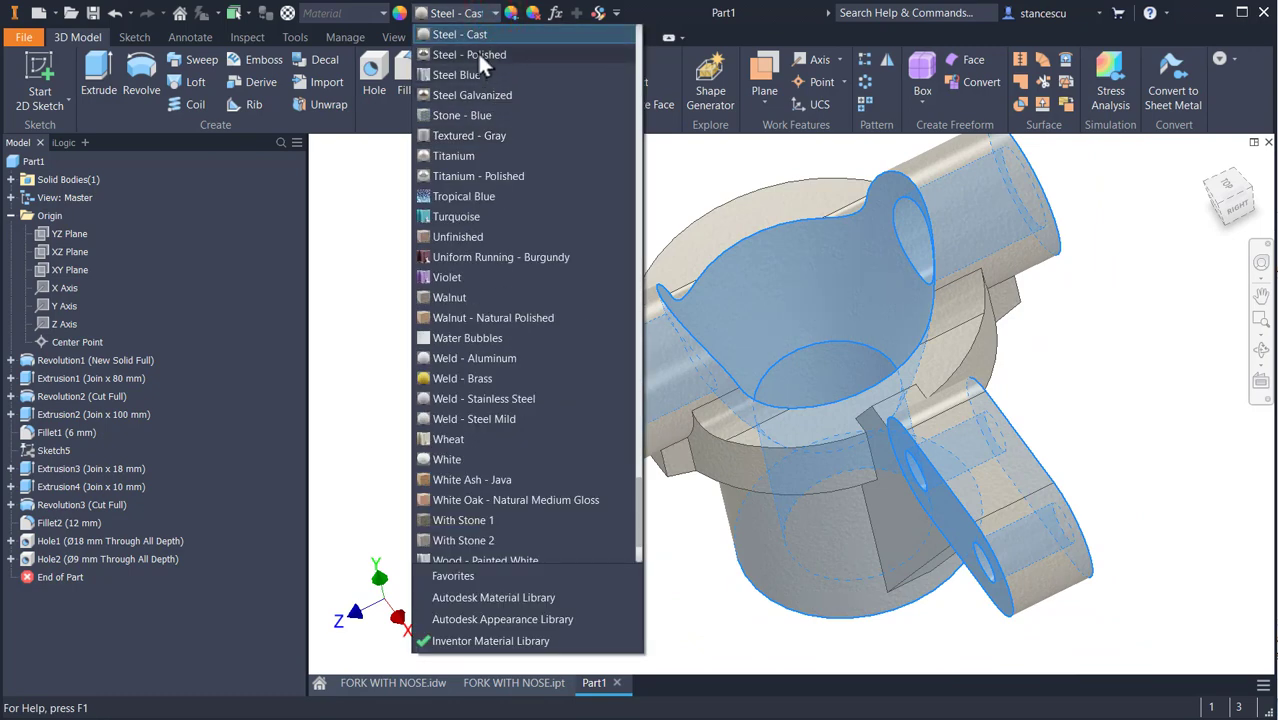
left_click(478, 54)
key("F6")
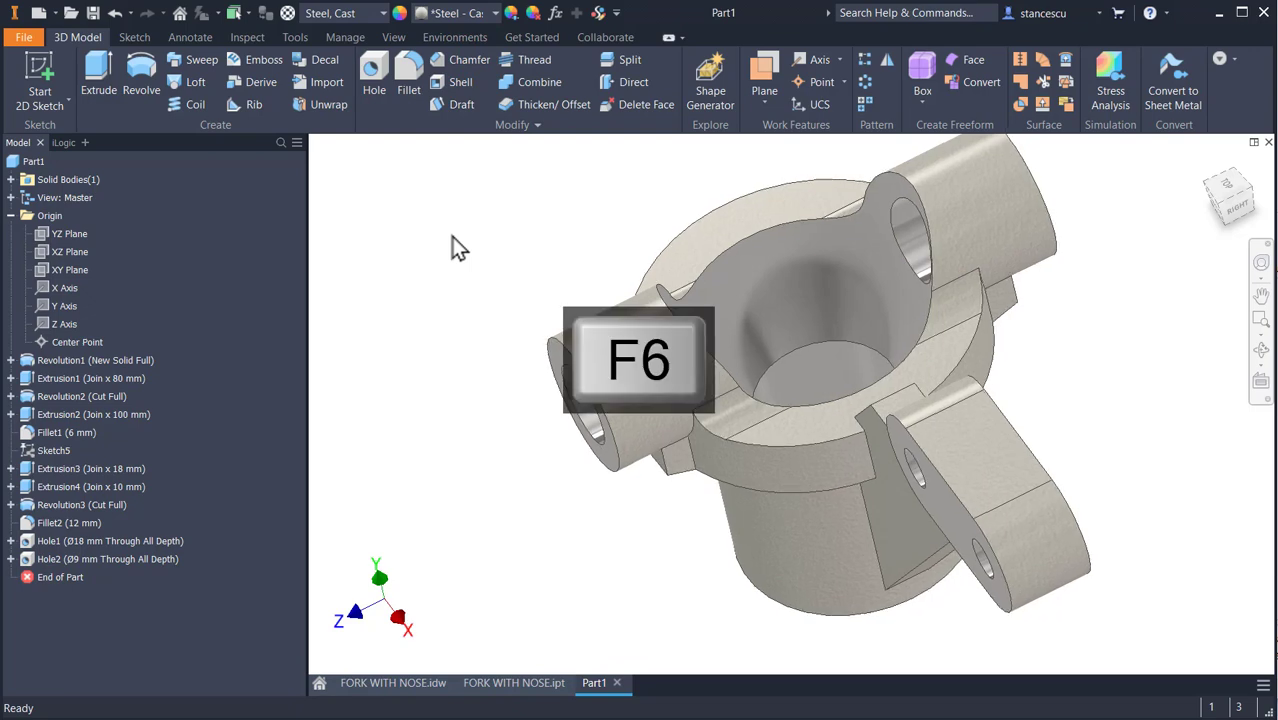
Compute Part1's physical properties in iProperties: mass 1,198 kg, volume 152575,420 mm^3
left_click(11, 215)
right_click(22, 163)
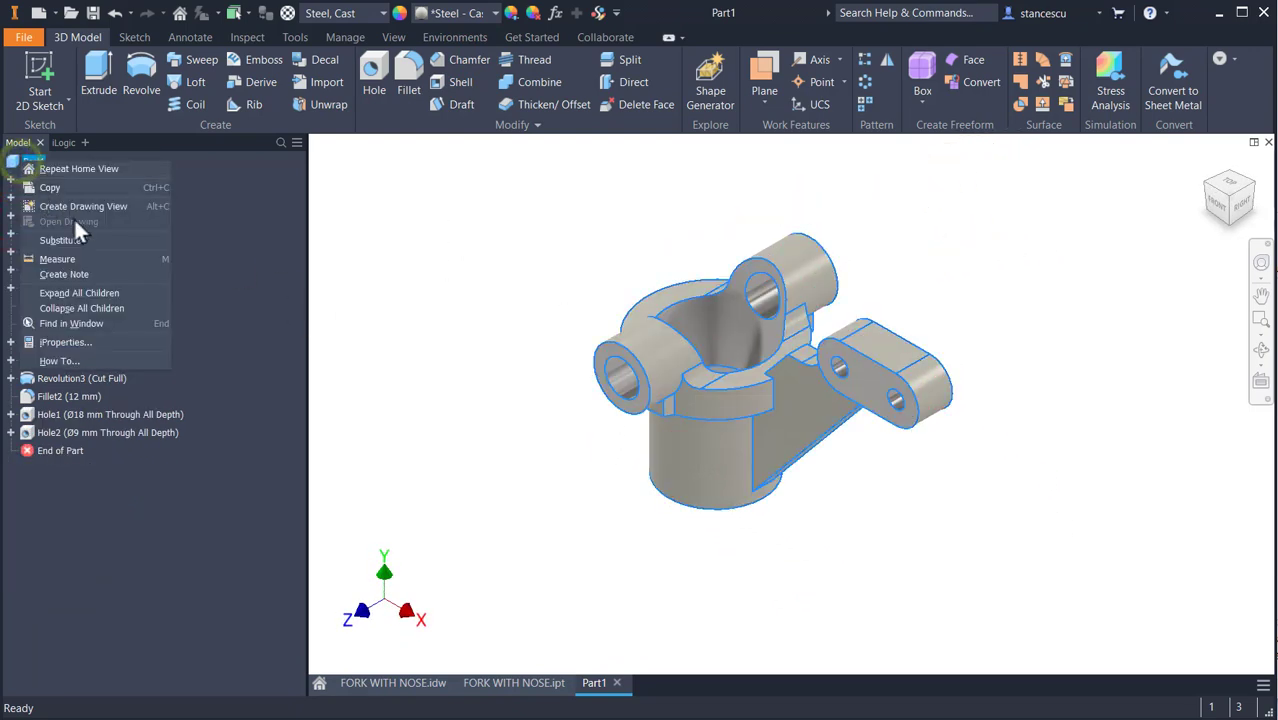
left_click(71, 344)
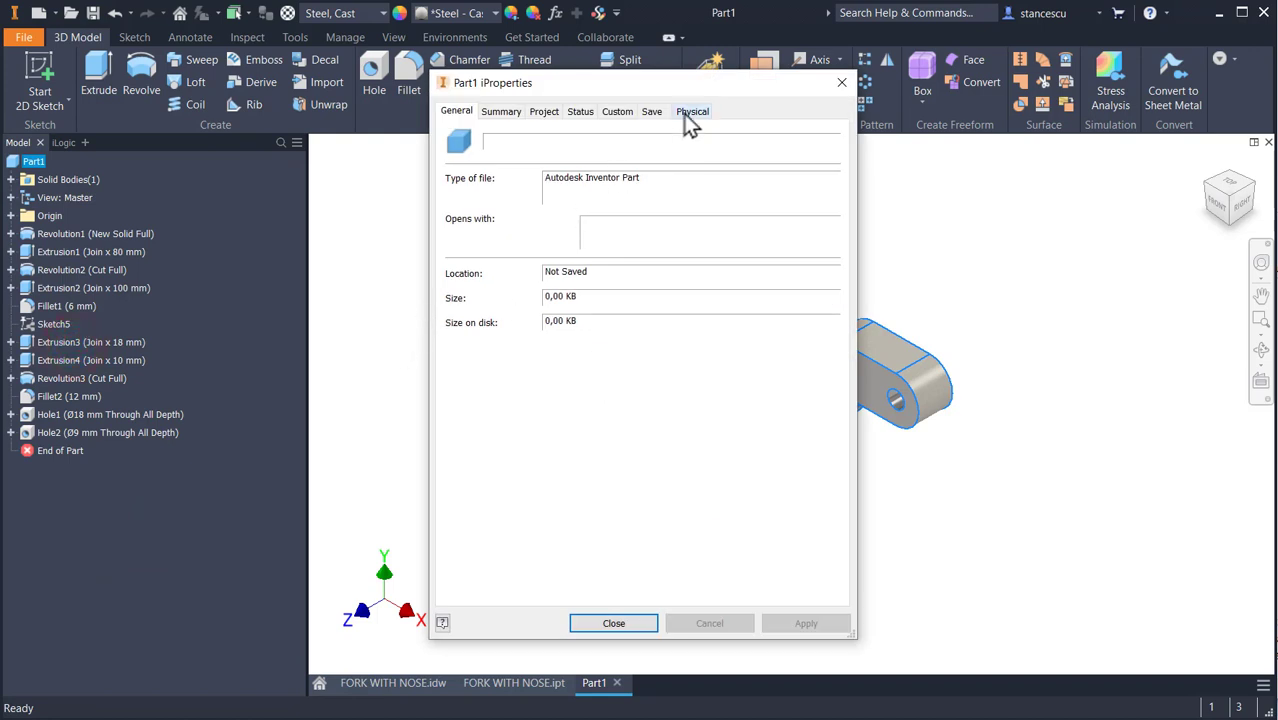
left_click(692, 112)
left_click(793, 152)
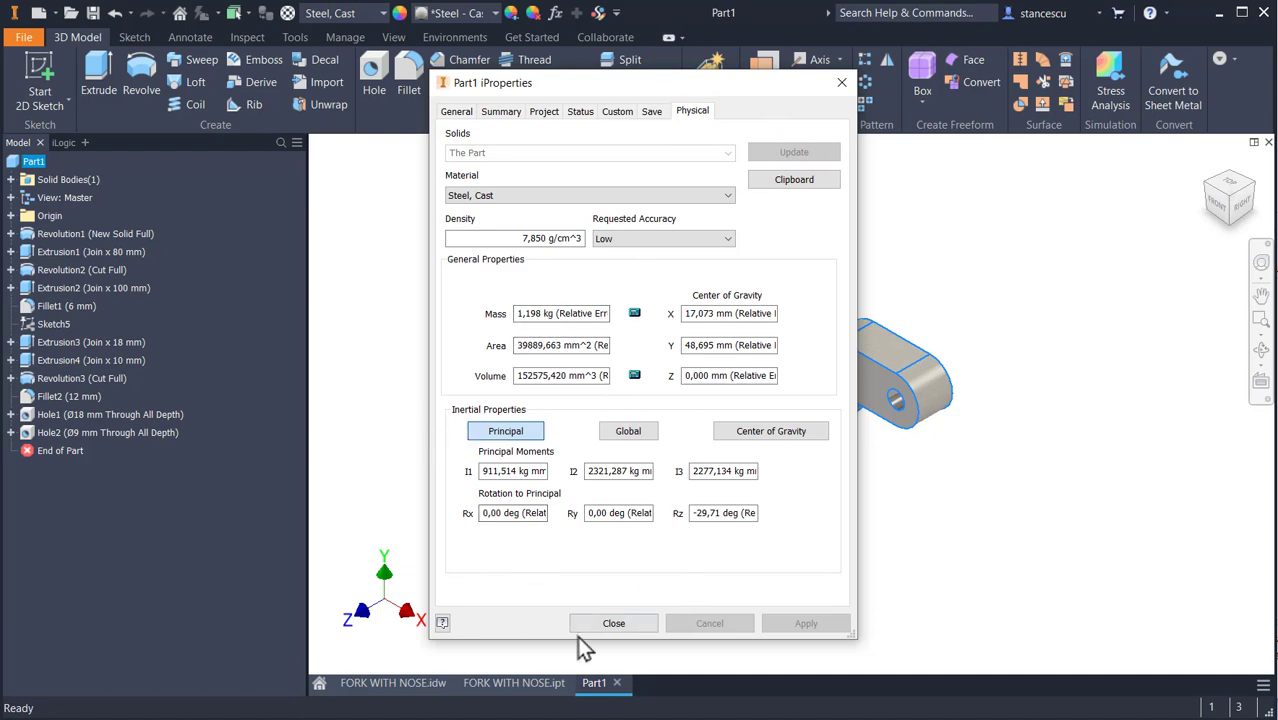
left_click(614, 623)
left_click(976, 507)
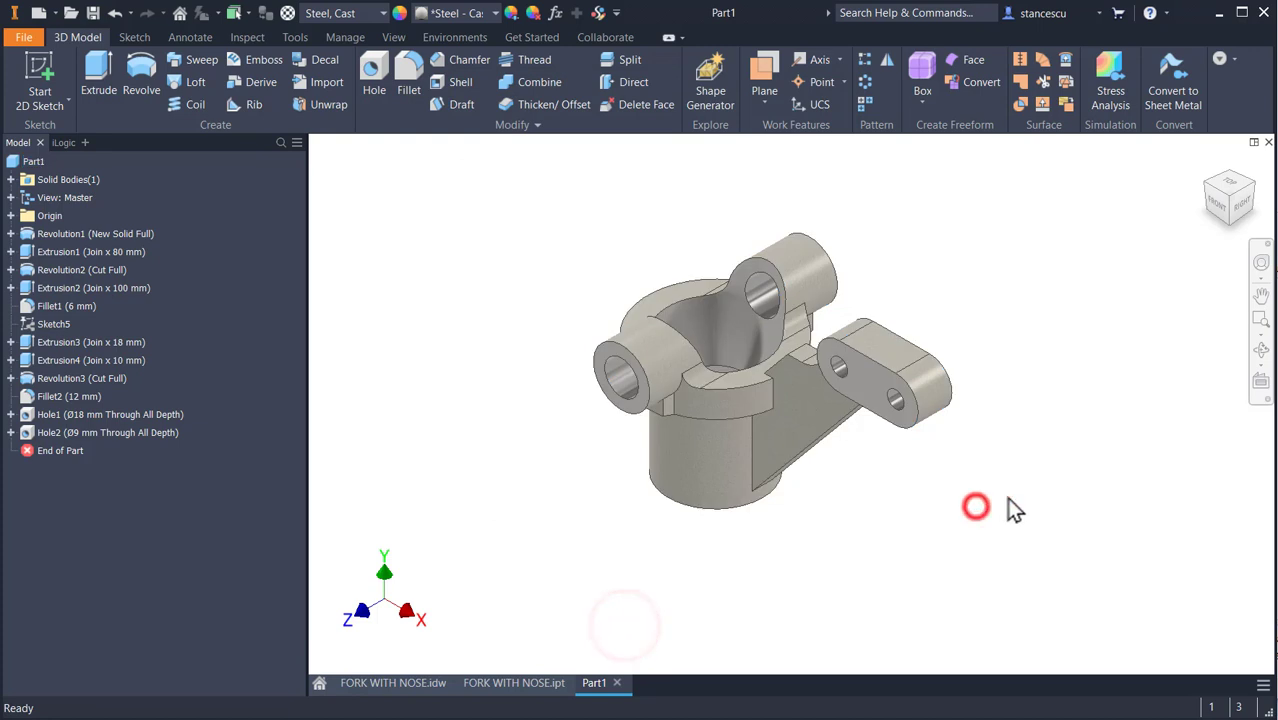